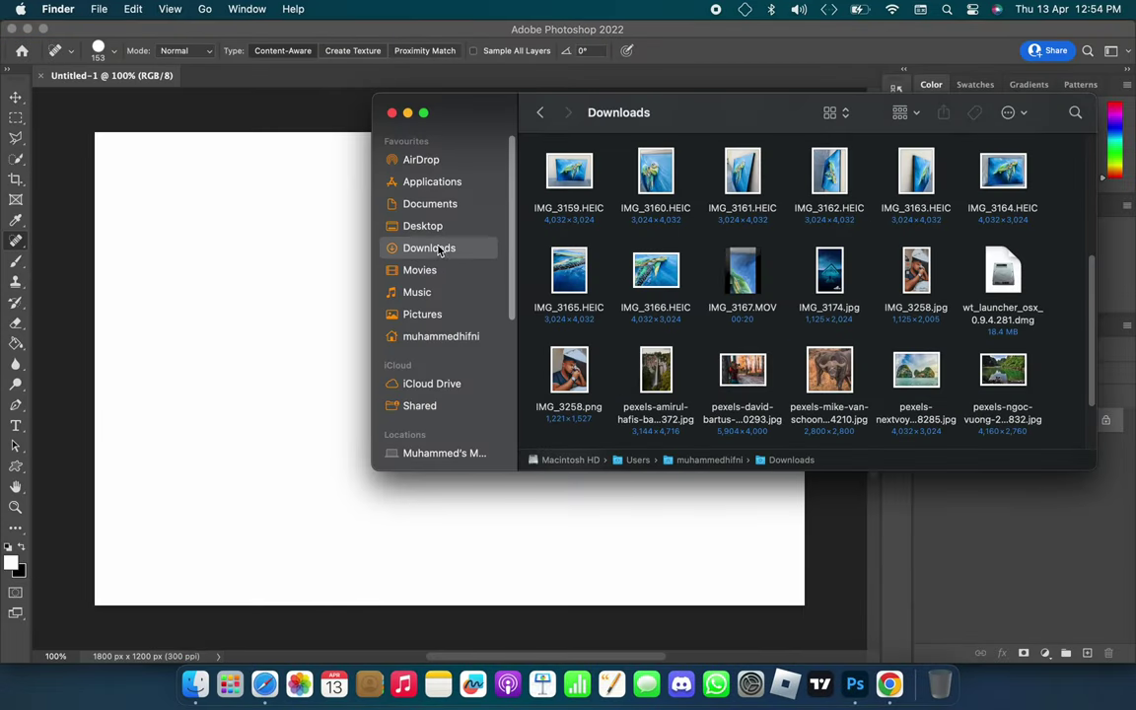
- Place the buffalo, photographer and remaining Downloads photos into the document as layers
{"action": "left_click_drag", "start_coordinate": [829, 370], "coordinate": [279, 296]}
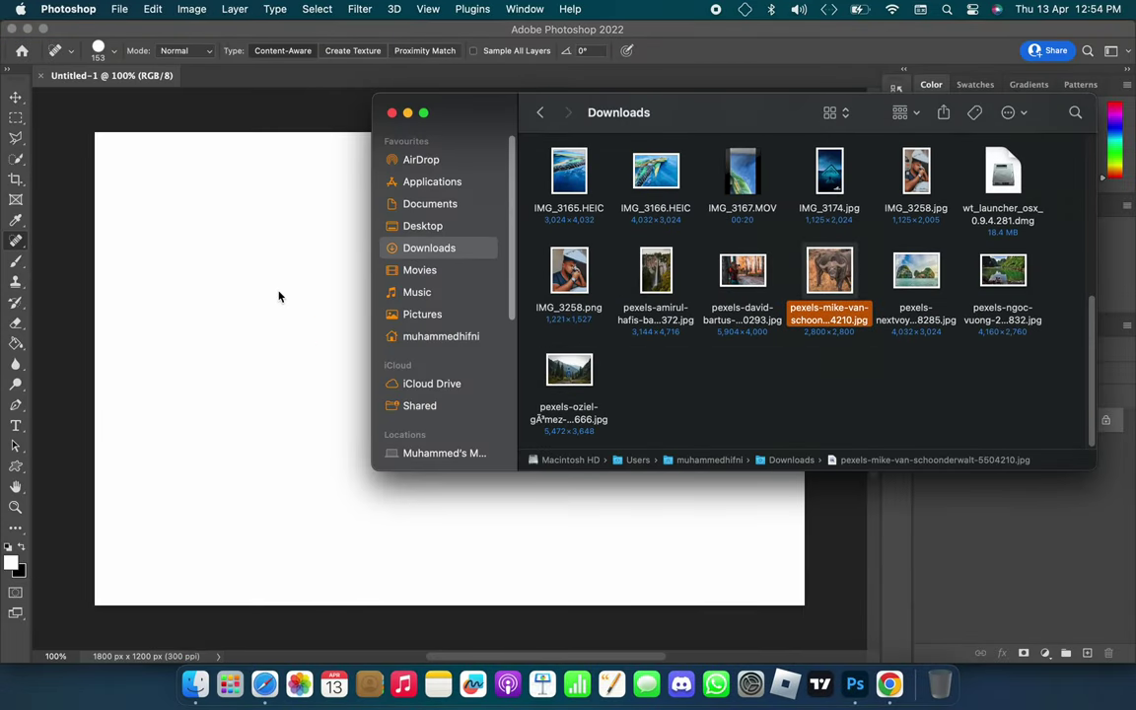
{"action": "left_click", "coordinate": [775, 50]}
{"action": "left_click", "coordinate": [194, 683]}
{"action": "left_click_drag", "start_coordinate": [743, 370], "coordinate": [444, 345]}
{"action": "key", "text": "Return"}
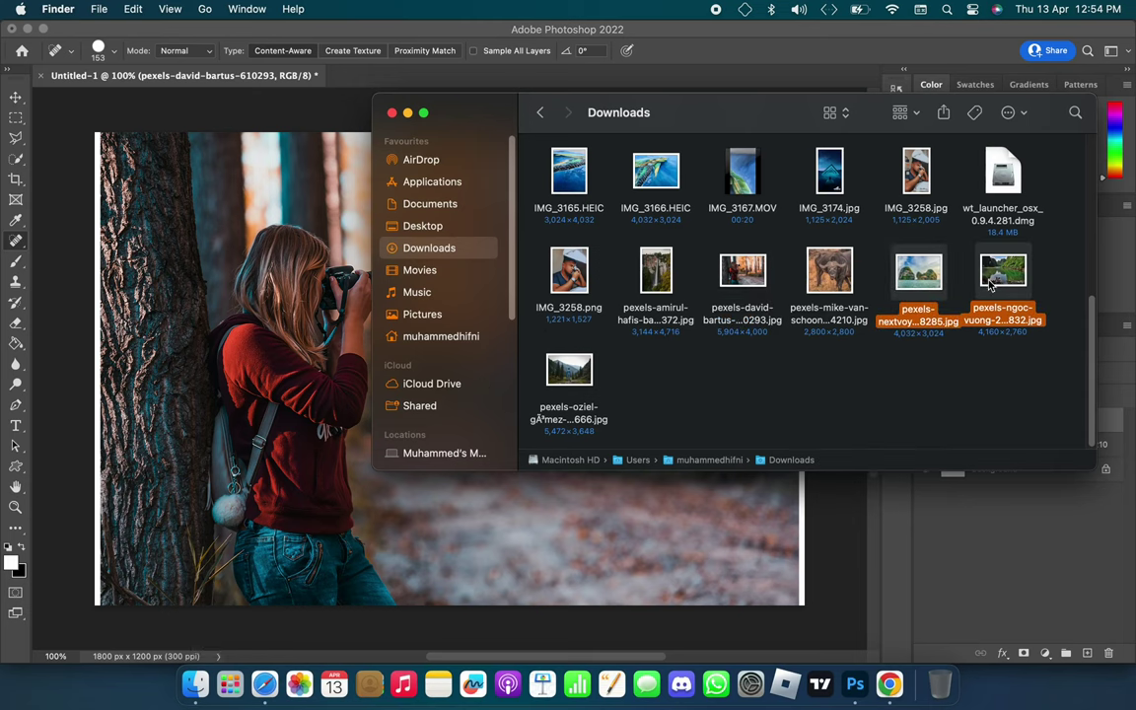
{"action": "left_click_drag", "start_coordinate": [648, 283], "coordinate": [444, 364]}
{"action": "left_click", "coordinate": [776, 50]}
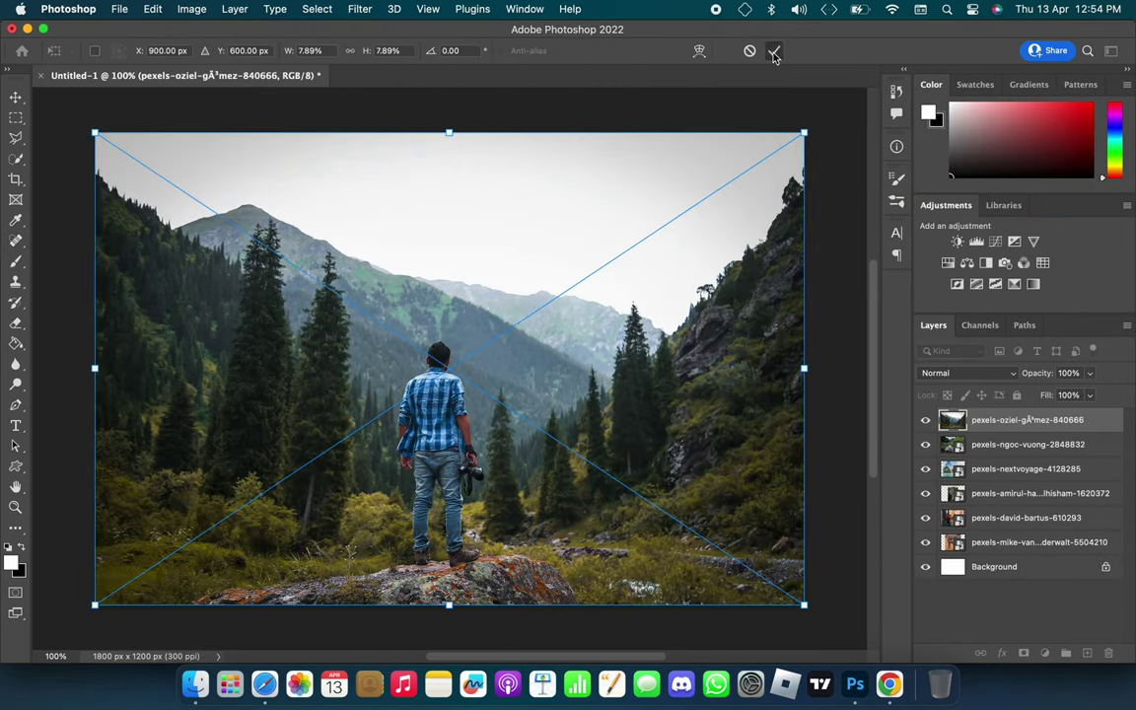
{"action": "left_click", "coordinate": [776, 50]}
- Hide every layer except the buffalo, move it 333 px right and scale it down
{"action": "left_click_drag", "start_coordinate": [924, 518], "coordinate": [925, 419]}
{"action": "left_click", "coordinate": [1035, 541]}
{"action": "key", "text": "v"}
{"action": "left_click_drag", "start_coordinate": [201, 286], "coordinate": [529, 286]}
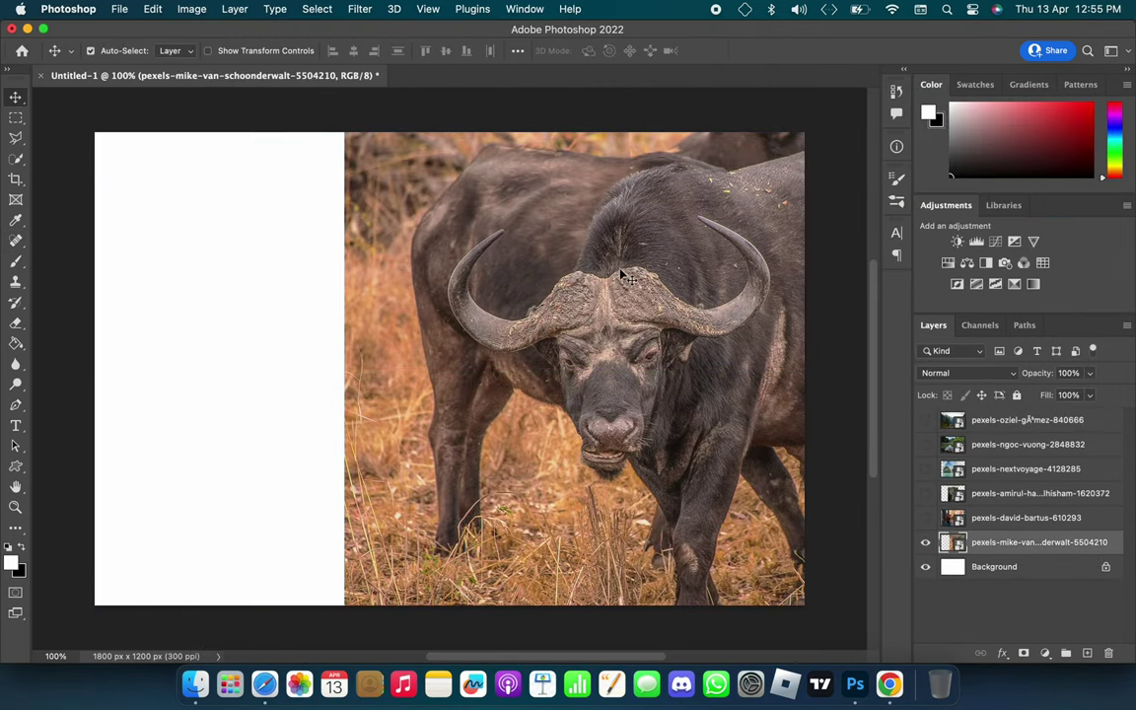
{"action": "key", "text": "ctrl+t"}
{"action": "mouse_move", "coordinate": [823, 139]}
{"action": "left_mouse_down"}
{"action": "mouse_move", "coordinate": [799, 225]}
{"action": "mouse_move", "coordinate": [709, 254]}
{"action": "left_mouse_up"}
- Extend the buffalo photo's right edge with a Content-Aware Fill merged into its layer
{"action": "left_click", "coordinate": [773, 50]}
{"action": "left_click", "coordinate": [16, 118]}
{"action": "left_click_drag", "start_coordinate": [787, 174], "coordinate": [547, 579]}
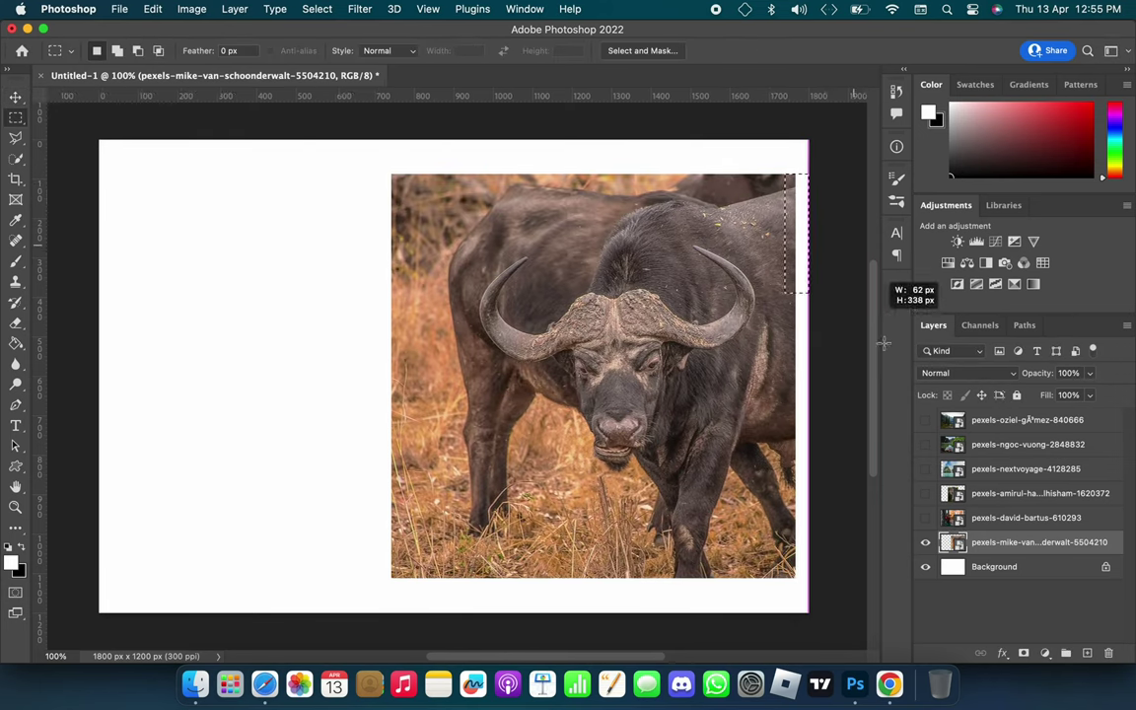
{"action": "right_click", "coordinate": [541, 301]}
{"action": "right_click", "coordinate": [1001, 475]}
{"action": "right_click", "coordinate": [541, 261]}
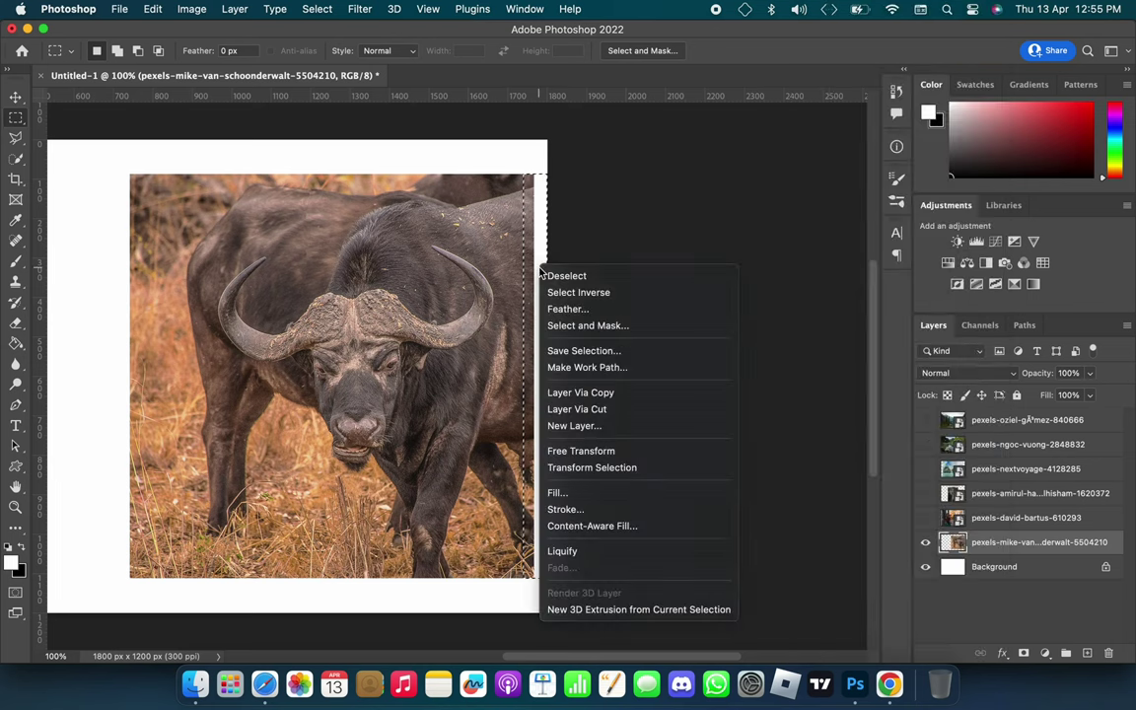
{"action": "left_click", "coordinate": [592, 595]}
{"action": "left_click", "coordinate": [1095, 639]}
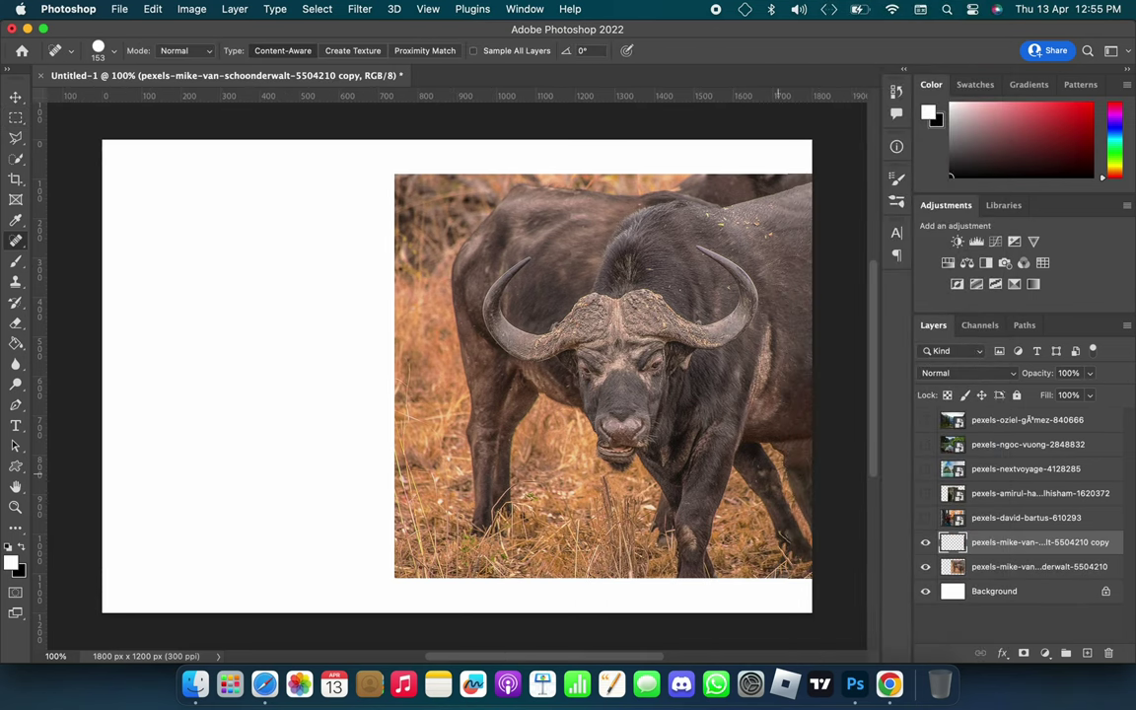
{"action": "right_click", "coordinate": [996, 546]}
{"action": "left_click", "coordinate": [838, 411]}
- Quick-select the buffalo and try a layer mask, then undo it to refine
{"action": "left_click_drag", "start_coordinate": [631, 414], "coordinate": [648, 268]}
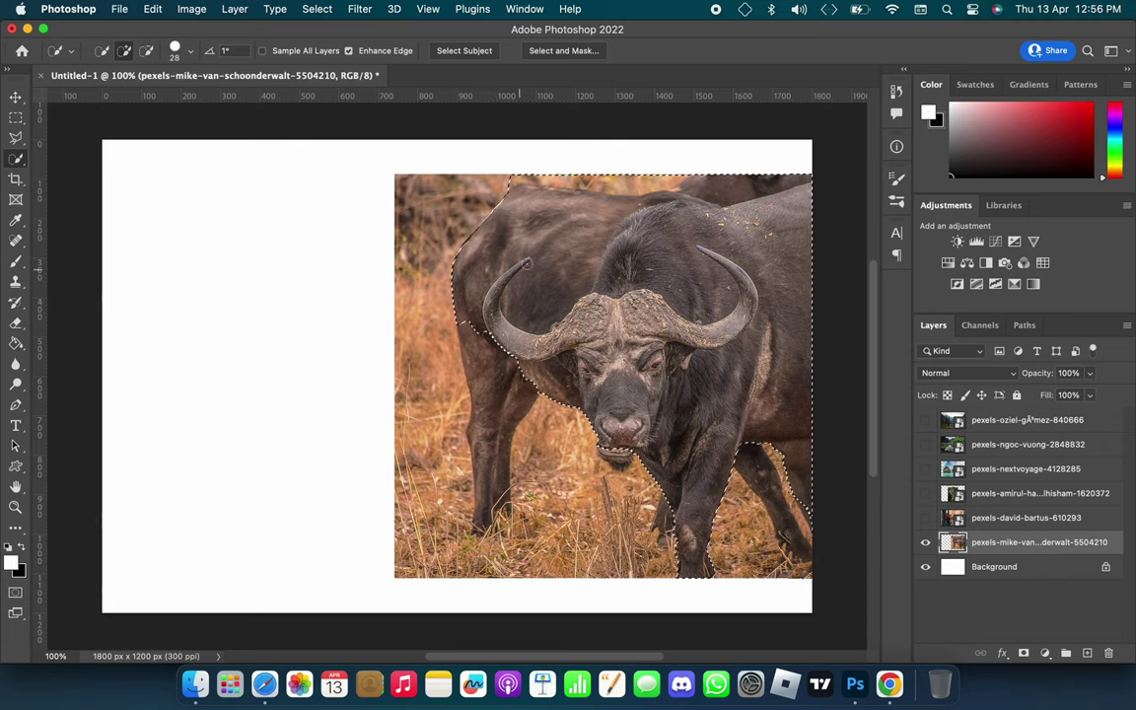
{"action": "scroll", "coordinate": [468, 406], "scroll_direction": "up", "scroll_amount": 3}
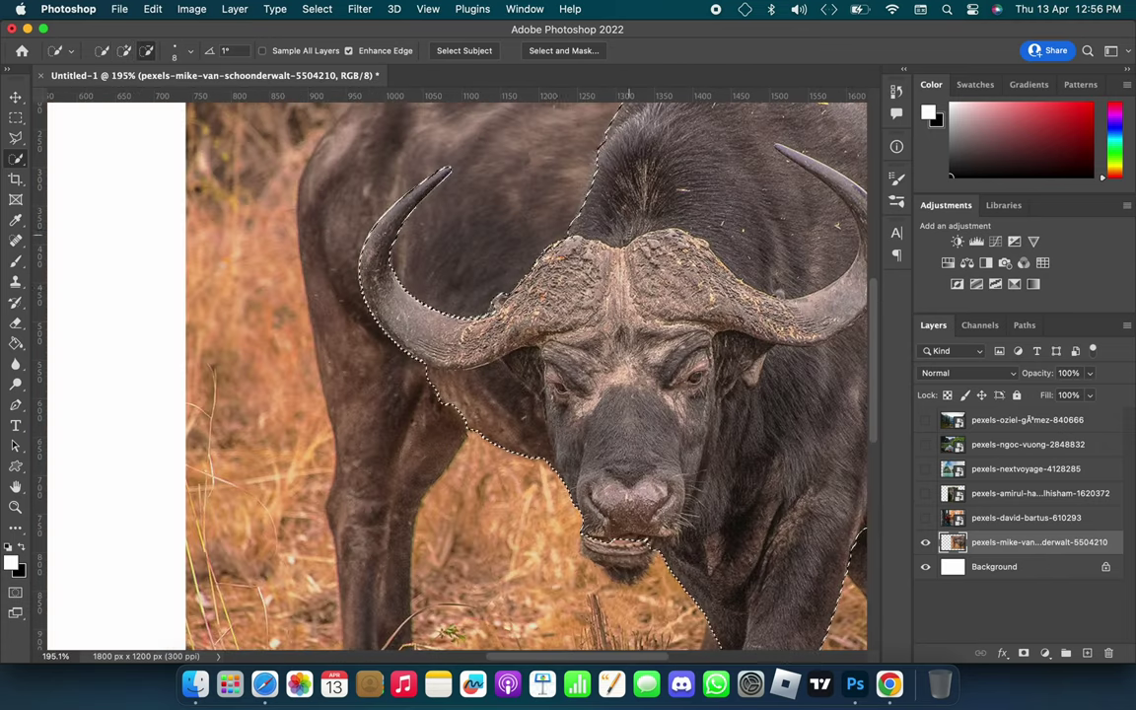
{"action": "scroll", "coordinate": [468, 406], "scroll_direction": "down", "scroll_amount": 5}
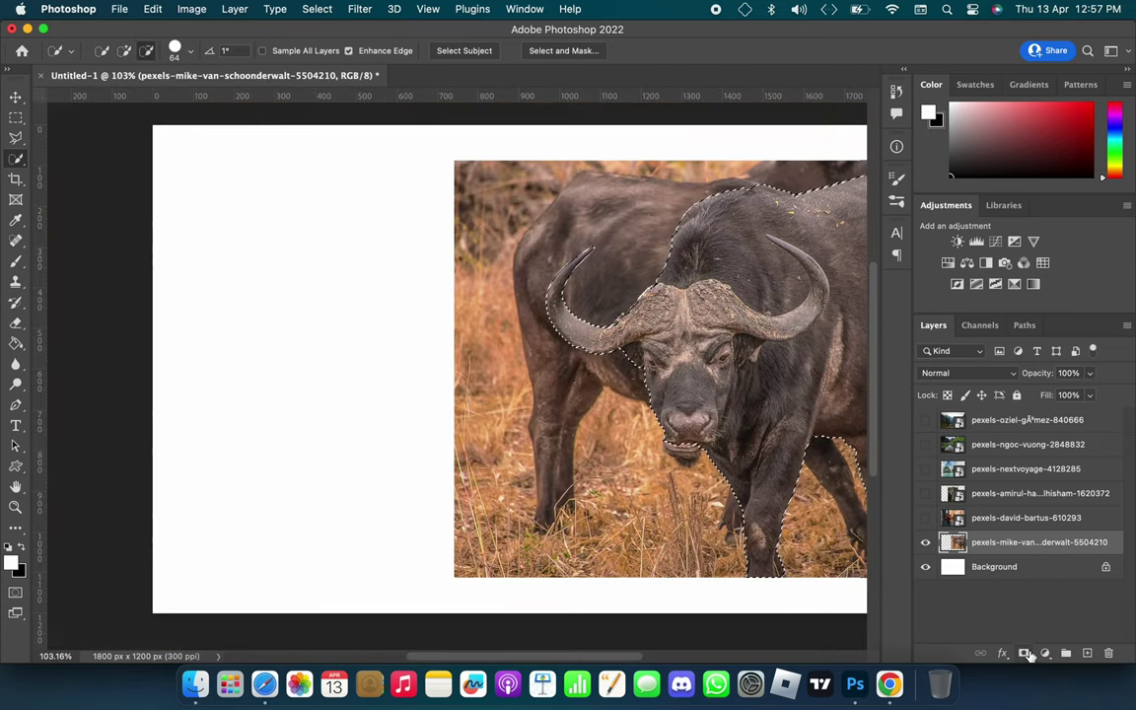
{"action": "left_click", "coordinate": [1045, 652]}
{"action": "scroll", "coordinate": [671, 469], "scroll_direction": "up", "scroll_amount": 10}
{"action": "scroll", "coordinate": [575, 376], "scroll_direction": "down", "scroll_amount": 3}
{"action": "scroll", "coordinate": [492, 251], "scroll_direction": "up", "scroll_amount": 5}
{"action": "key", "text": "super+z"}
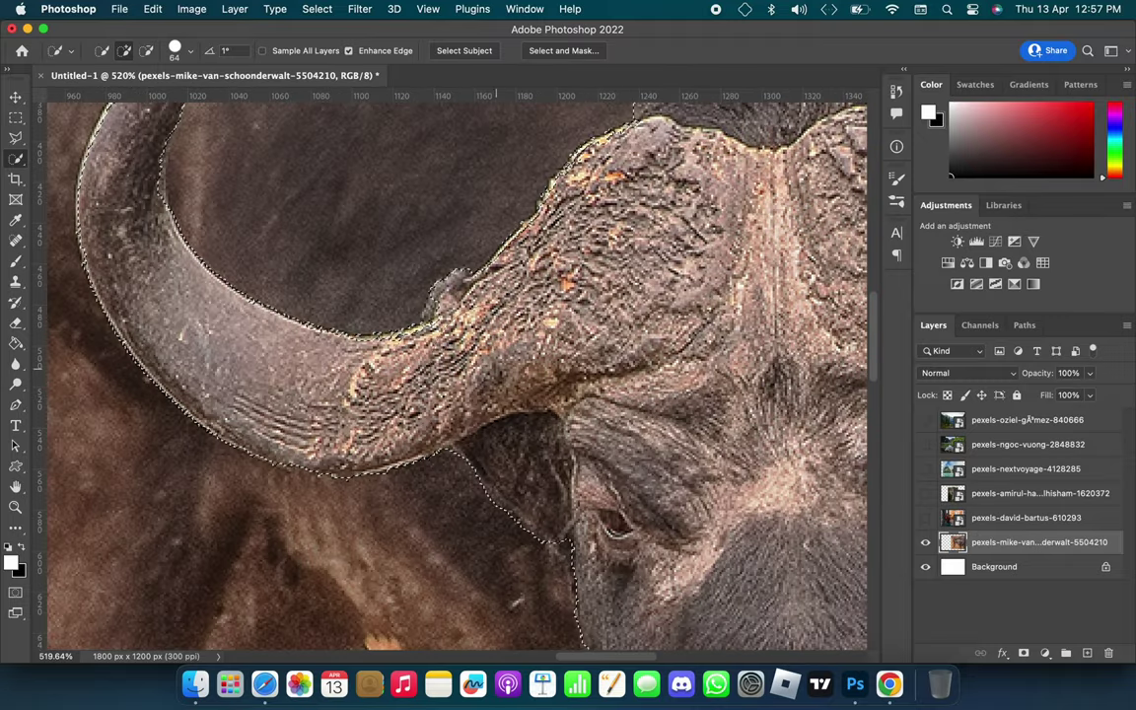
- Mask the buffalo with refined edges via Select and Mask, and show the river gorge photo
{"action": "key", "text": "super+0"}
{"action": "scroll", "coordinate": [444, 375], "scroll_direction": "up", "scroll_amount": 5}
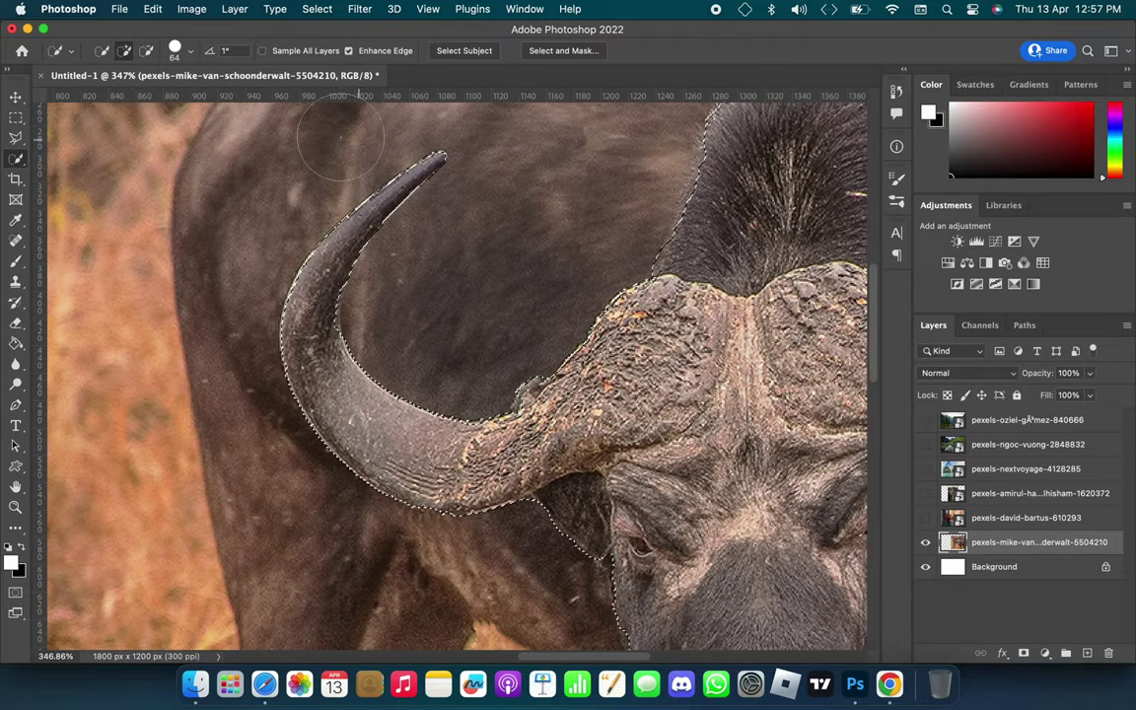
{"action": "left_click", "coordinate": [1045, 653]}
{"action": "key", "text": "super+alt+r"}
{"action": "key", "text": "Return"}
{"action": "scroll", "coordinate": [771, 487], "scroll_direction": "down", "scroll_amount": 5}
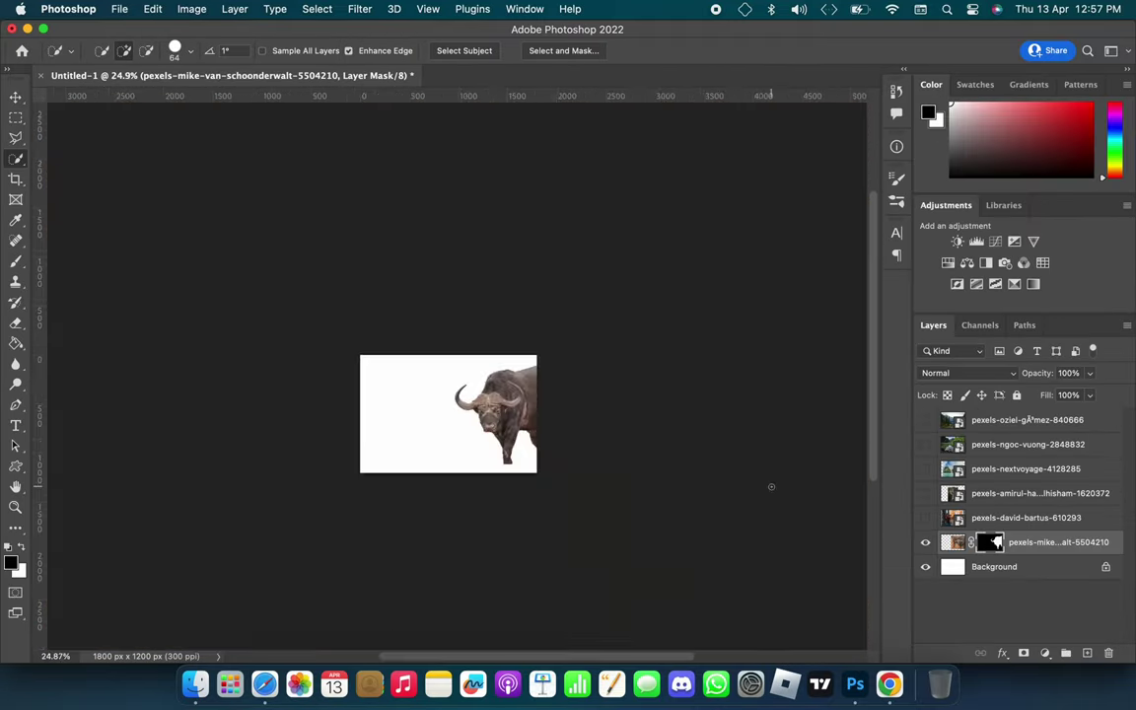
{"action": "scroll", "coordinate": [386, 390], "scroll_direction": "up", "scroll_amount": 5}
{"action": "scroll", "coordinate": [698, 440], "scroll_direction": "down", "scroll_amount": 2}
{"action": "left_click", "coordinate": [925, 444]}
- Position the river gorge photo and paint its new mask black to reveal the buffalo
{"action": "key", "text": "v"}
{"action": "mouse_move", "coordinate": [660, 316]}
{"action": "left_mouse_down"}
{"action": "mouse_move", "coordinate": [545, 316]}
{"action": "mouse_move", "coordinate": [684, 286]}
{"action": "mouse_move", "coordinate": [658, 316]}
{"action": "left_mouse_up"}
{"action": "left_click", "coordinate": [1045, 652]}
{"action": "key", "text": "b"}
{"action": "key", "text": "x"}
{"action": "mouse_move", "coordinate": [690, 373]}
{"action": "left_mouse_down"}
{"action": "mouse_move", "coordinate": [730, 373]}
{"action": "mouse_move", "coordinate": [760, 469]}
{"action": "mouse_move", "coordinate": [582, 392]}
{"action": "mouse_move", "coordinate": [690, 217]}
{"action": "mouse_move", "coordinate": [838, 249]}
{"action": "left_mouse_up"}
{"action": "key", "text": "x"}
- Move the buffalo left and skew its right side up about 8.7°
{"action": "left_click", "coordinate": [952, 542]}
{"action": "key", "text": "ctrl+t"}
{"action": "right_click", "coordinate": [576, 255]}
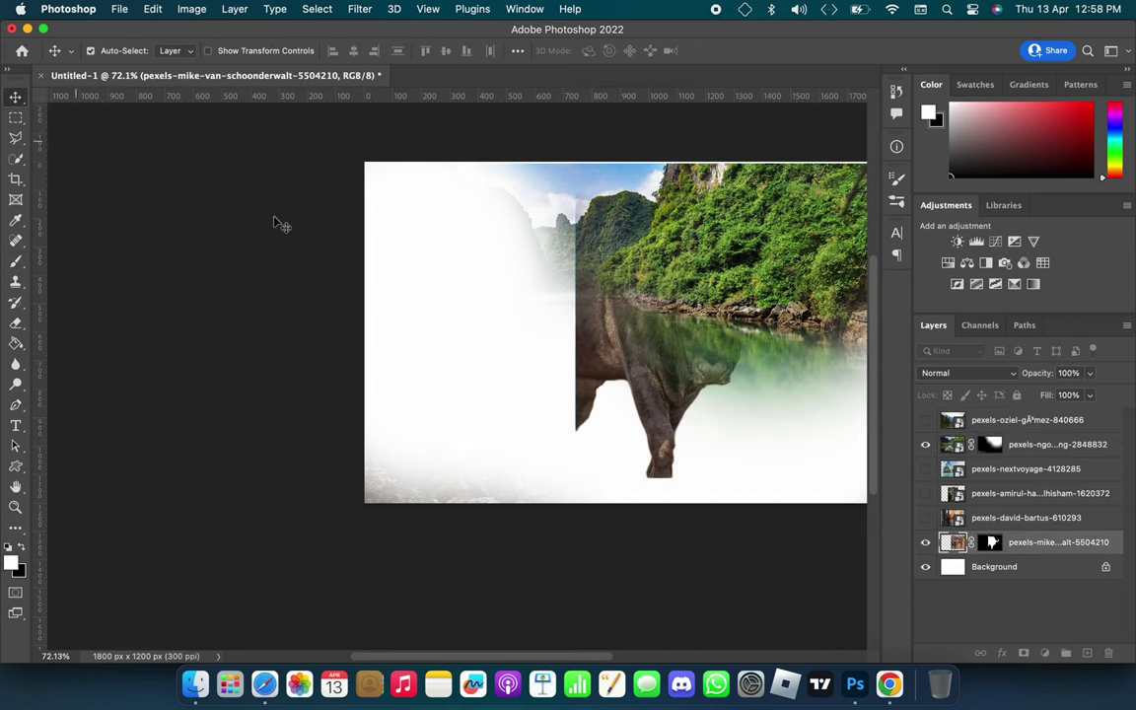
{"action": "left_click_drag", "start_coordinate": [622, 309], "coordinate": [406, 309]}
{"action": "key", "text": "ctrl+t"}
{"action": "right_click", "coordinate": [597, 263]}
{"action": "left_click", "coordinate": [631, 363]}
{"action": "left_click_drag", "start_coordinate": [655, 462], "coordinate": [654, 443]}
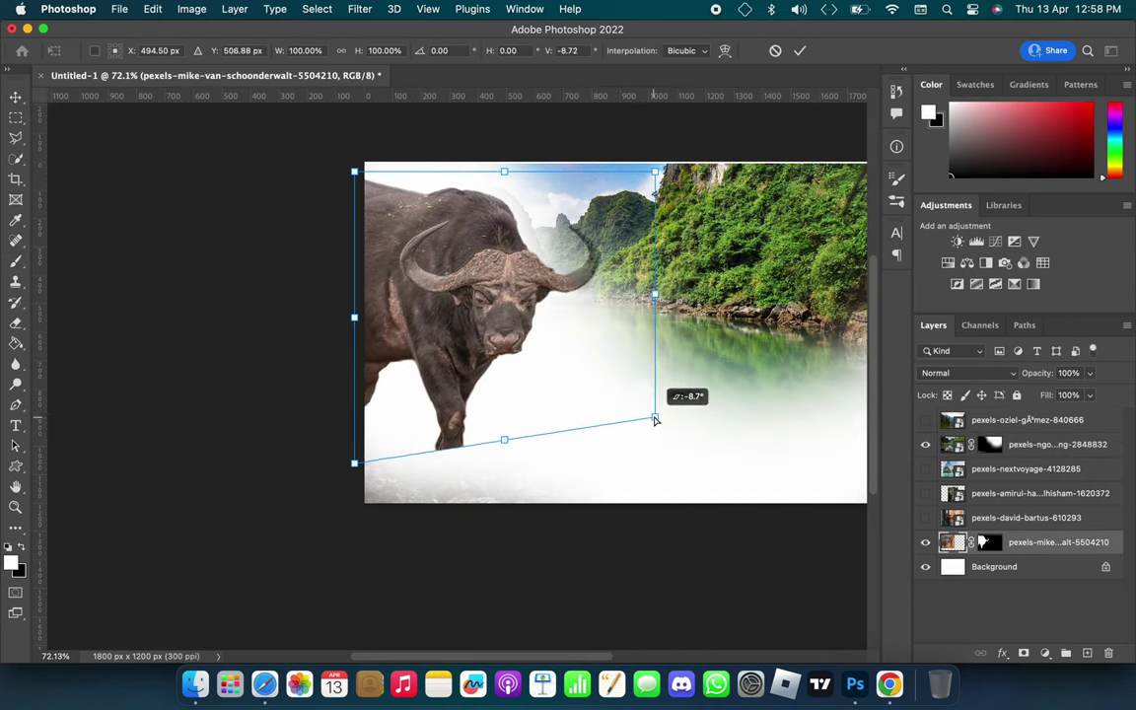
{"action": "key", "text": "Return"}
- Put the gorge layer below the buffalo, paint the gorge back on the left, reposition the buffalo
{"action": "left_click", "coordinate": [14, 260]}
{"action": "left_click_drag", "start_coordinate": [1045, 444], "coordinate": [1030, 554]}
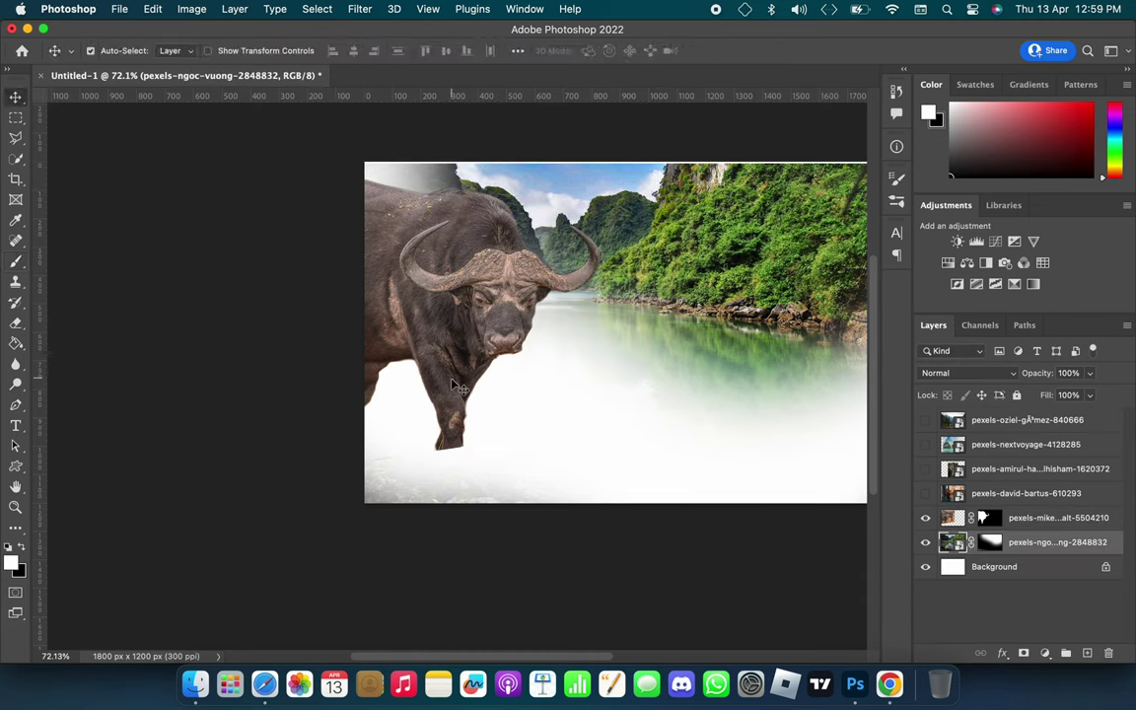
{"action": "left_click_drag", "start_coordinate": [450, 373], "coordinate": [538, 370]}
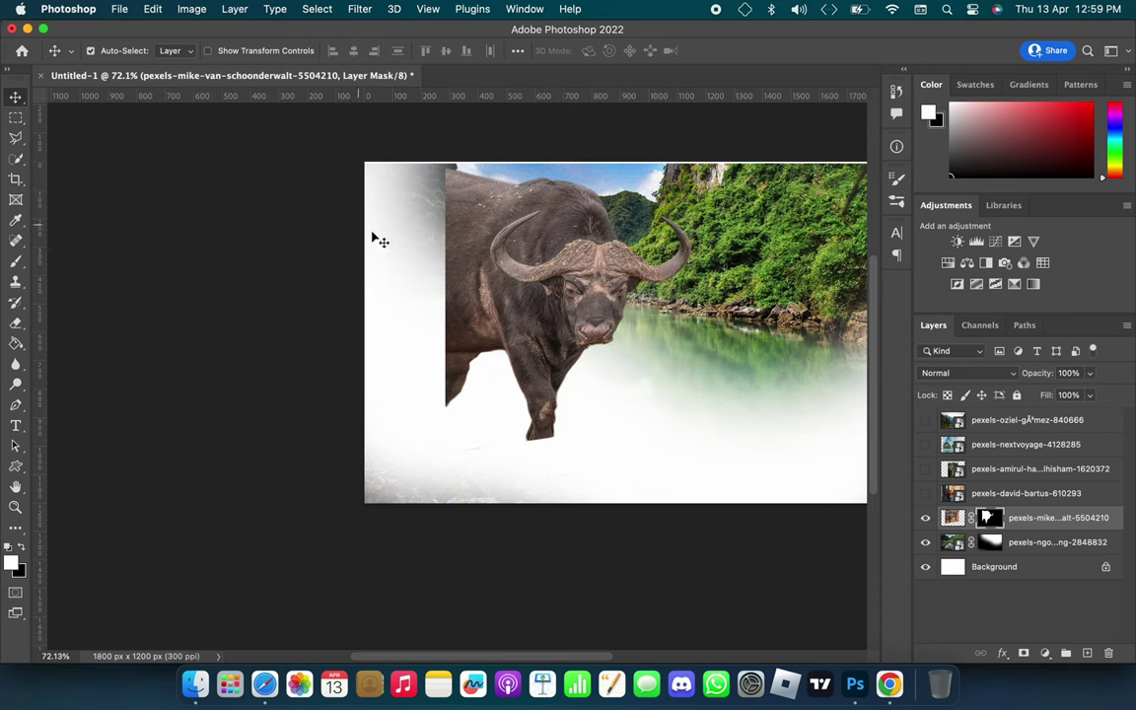
{"action": "key", "text": "x"}
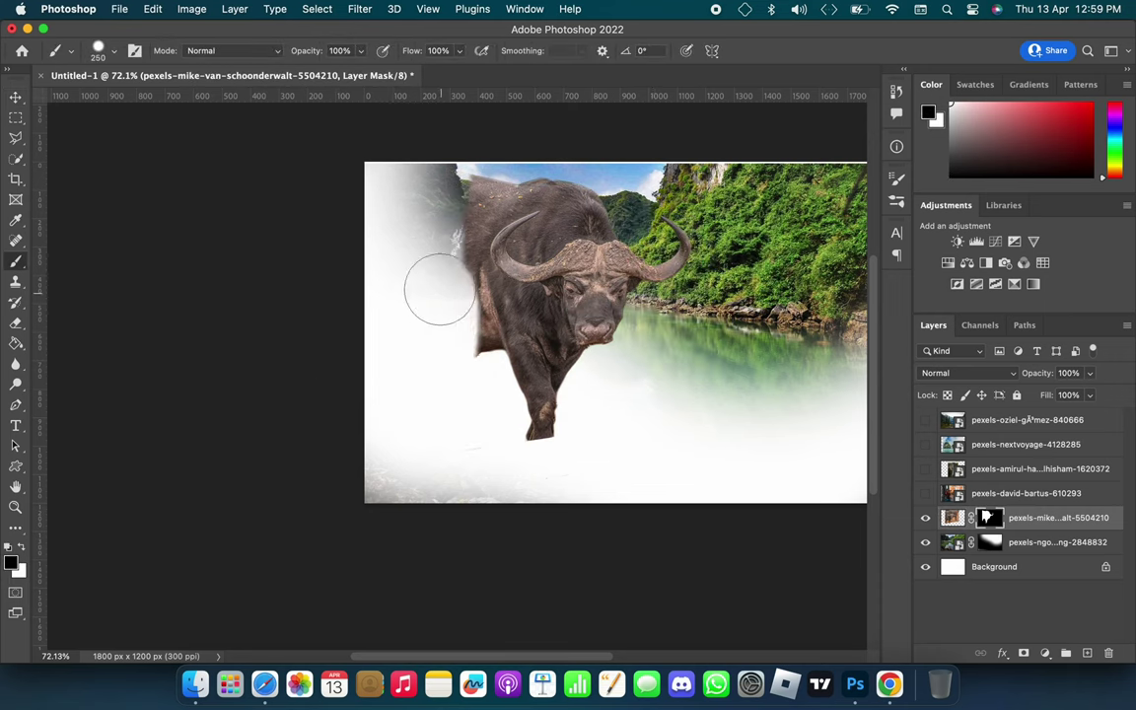
{"action": "key", "text": "alt+["}
{"action": "key", "text": "x"}
{"action": "left_click_drag", "start_coordinate": [380, 234], "coordinate": [377, 285]}
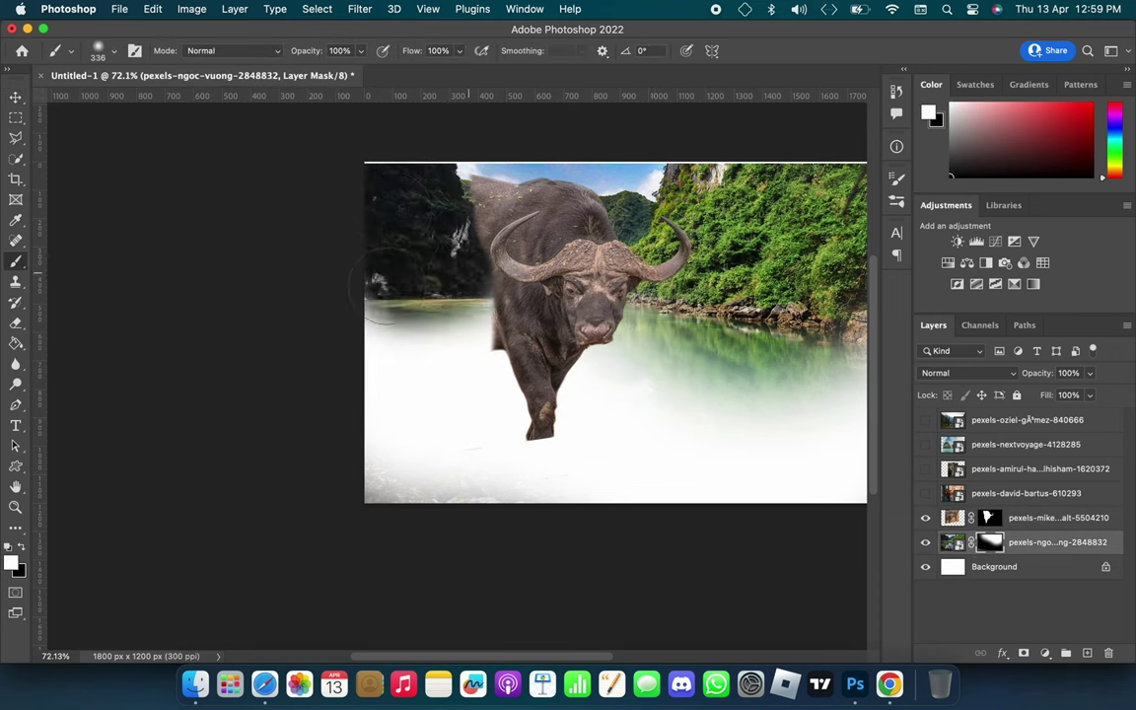
{"action": "key", "text": "v"}
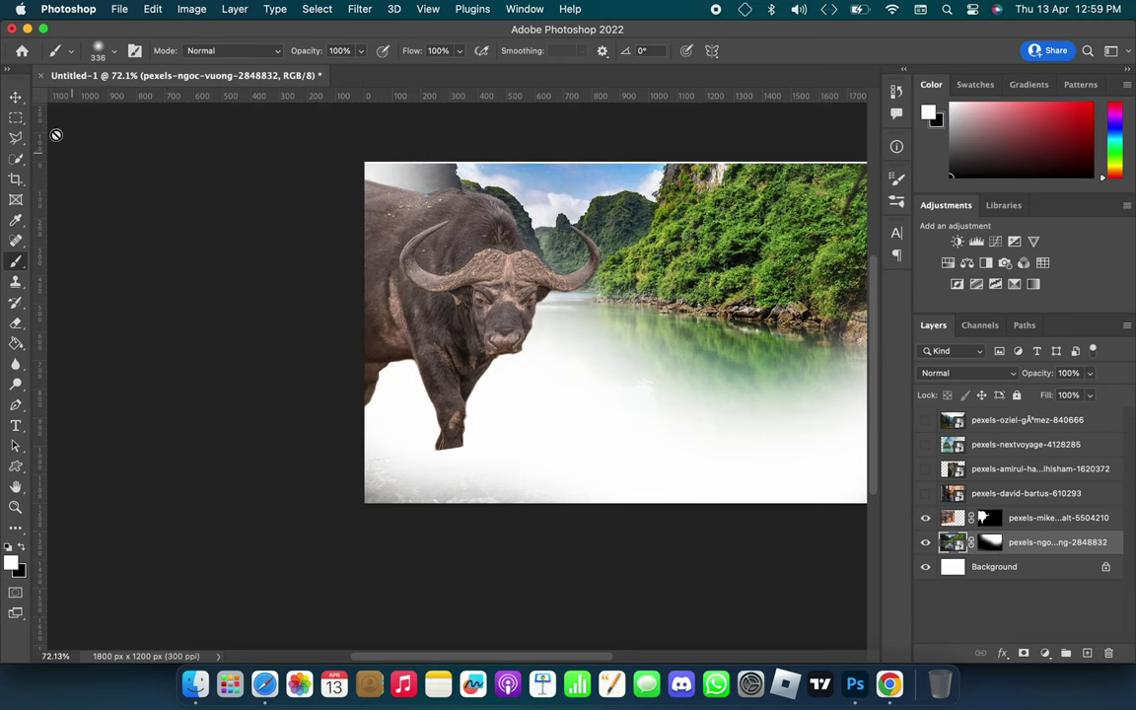
{"action": "left_click_drag", "start_coordinate": [558, 340], "coordinate": [481, 296]}
- Show the mountain valley photo and auto-select the man with Select Subject
{"action": "left_click", "coordinate": [925, 468]}
{"action": "left_click", "coordinate": [924, 444]}
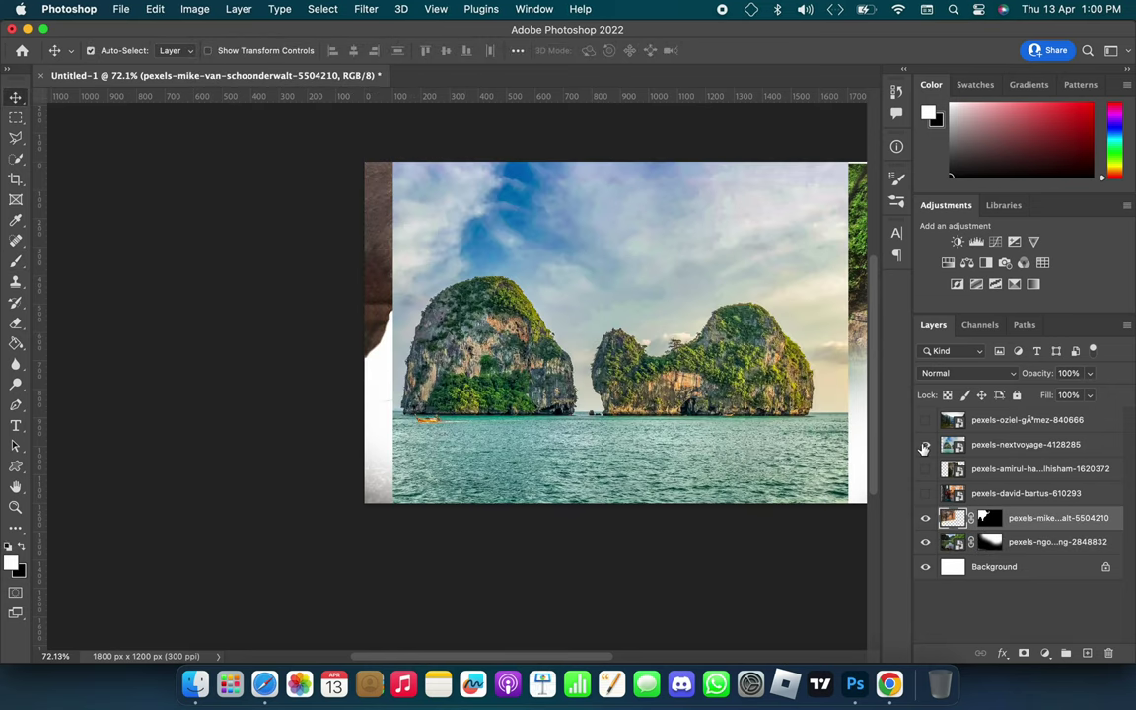
{"action": "left_click", "coordinate": [925, 443]}
{"action": "left_click", "coordinate": [925, 422]}
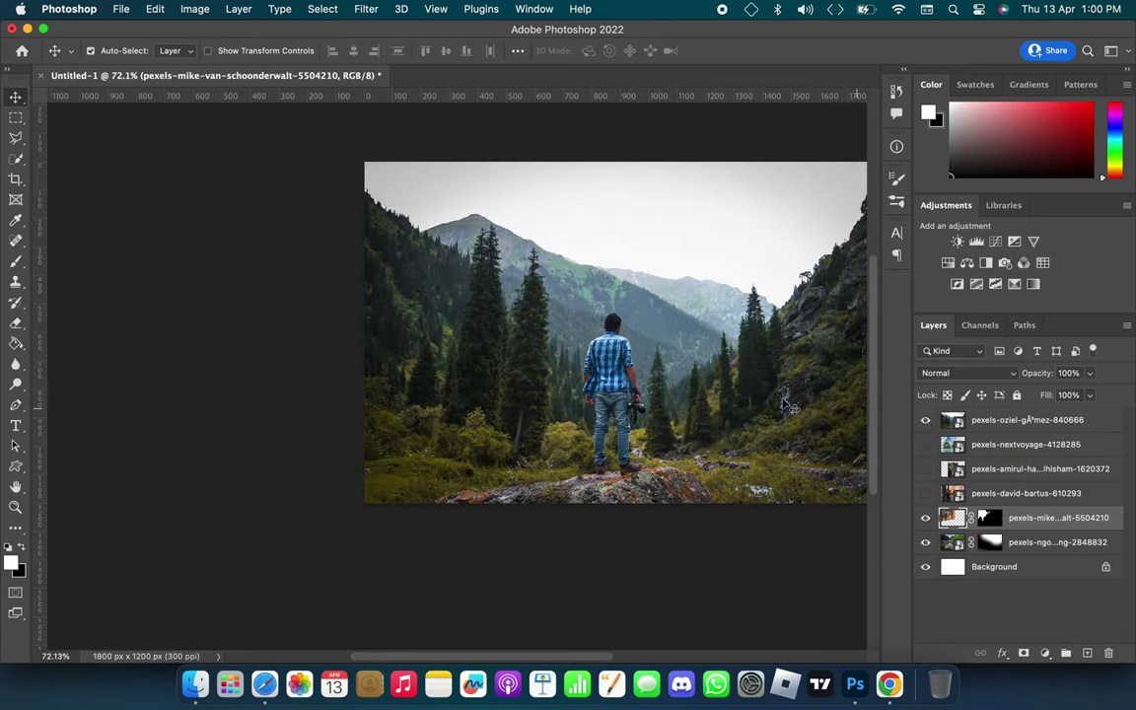
{"action": "left_click", "coordinate": [1025, 419]}
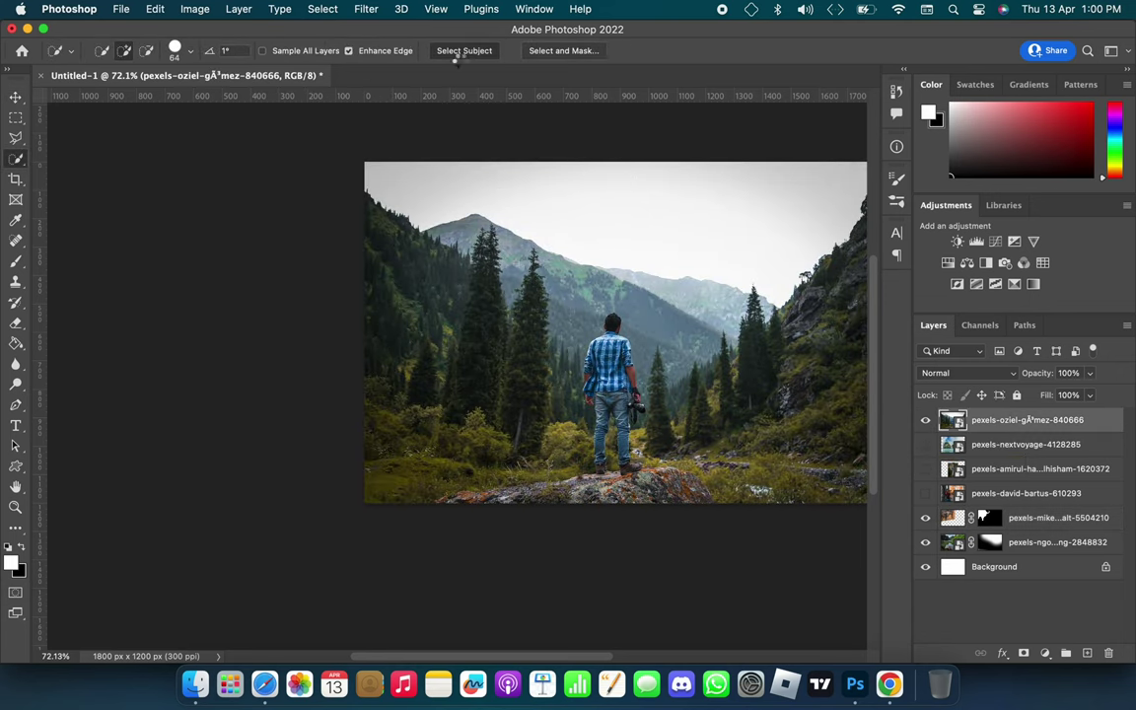
{"action": "left_click", "coordinate": [463, 51]}
- Remove the man with Content-Aware Fill and merge the fill into the valley photo
{"action": "right_click", "coordinate": [621, 305]}
{"action": "right_click", "coordinate": [1001, 419]}
{"action": "left_click", "coordinate": [438, 28]}
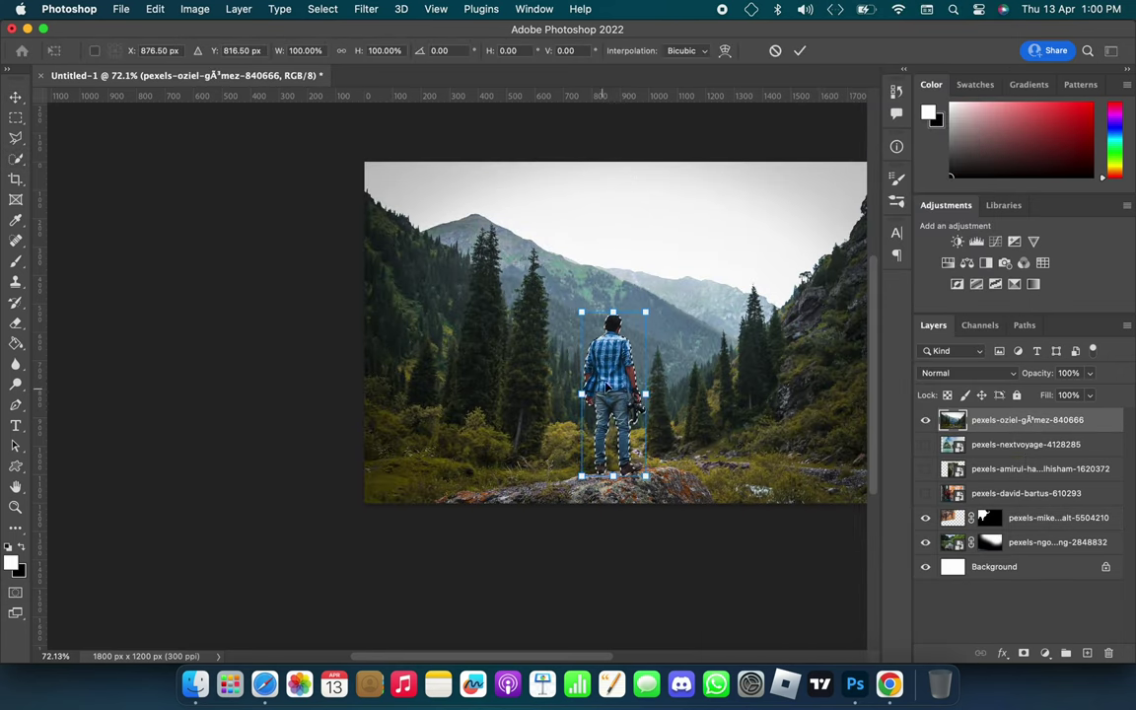
{"action": "right_click", "coordinate": [616, 298]}
{"action": "left_click", "coordinate": [672, 562]}
{"action": "left_click", "coordinate": [1095, 638]}
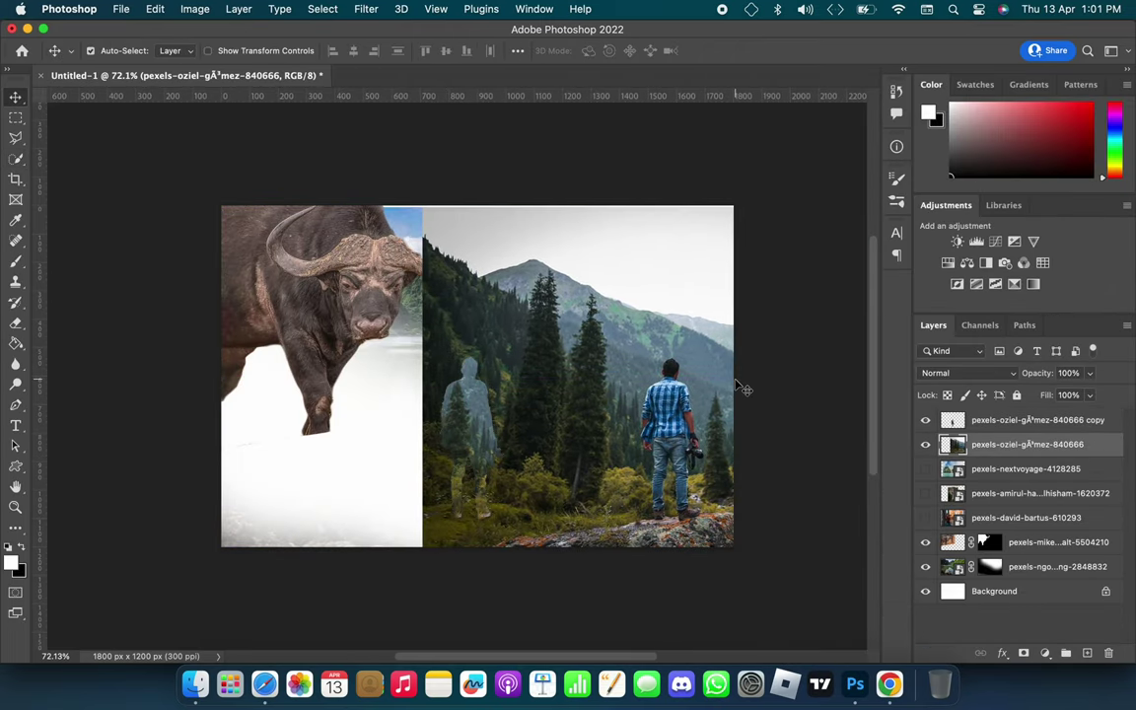
{"action": "right_click", "coordinate": [1002, 420]}
{"action": "left_click", "coordinate": [846, 576]}
- Shift the valley photo 553 px right and paint it away to reveal the gorge
{"action": "left_click_drag", "start_coordinate": [578, 412], "coordinate": [734, 412]}
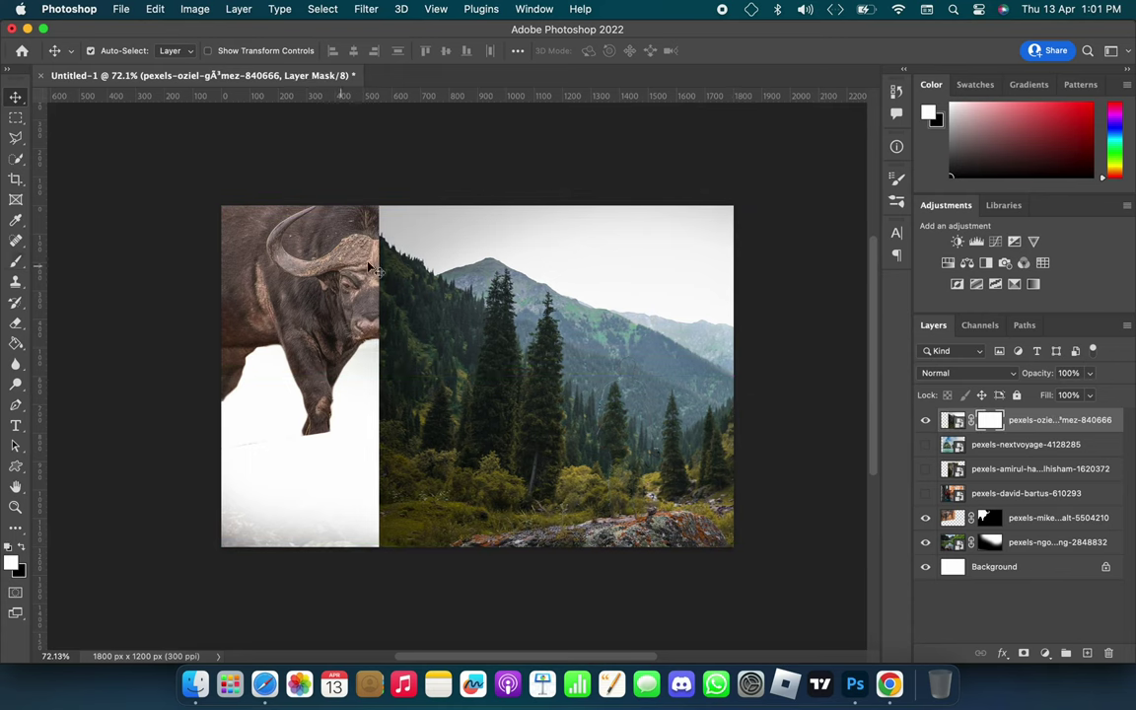
{"action": "key", "text": "b"}
{"action": "left_click_drag", "start_coordinate": [608, 185], "coordinate": [367, 512]}
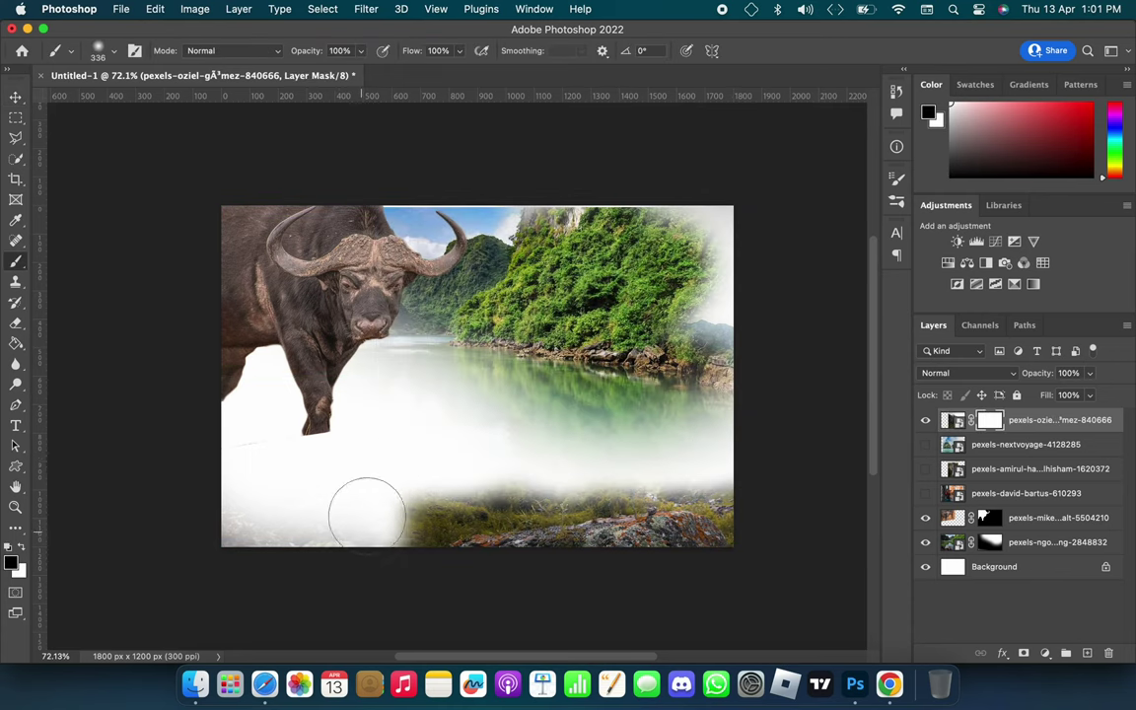
- Paint the river mask to reveal green water lower right, and mask the valley photo around the fog
{"action": "left_click", "coordinate": [1045, 542]}
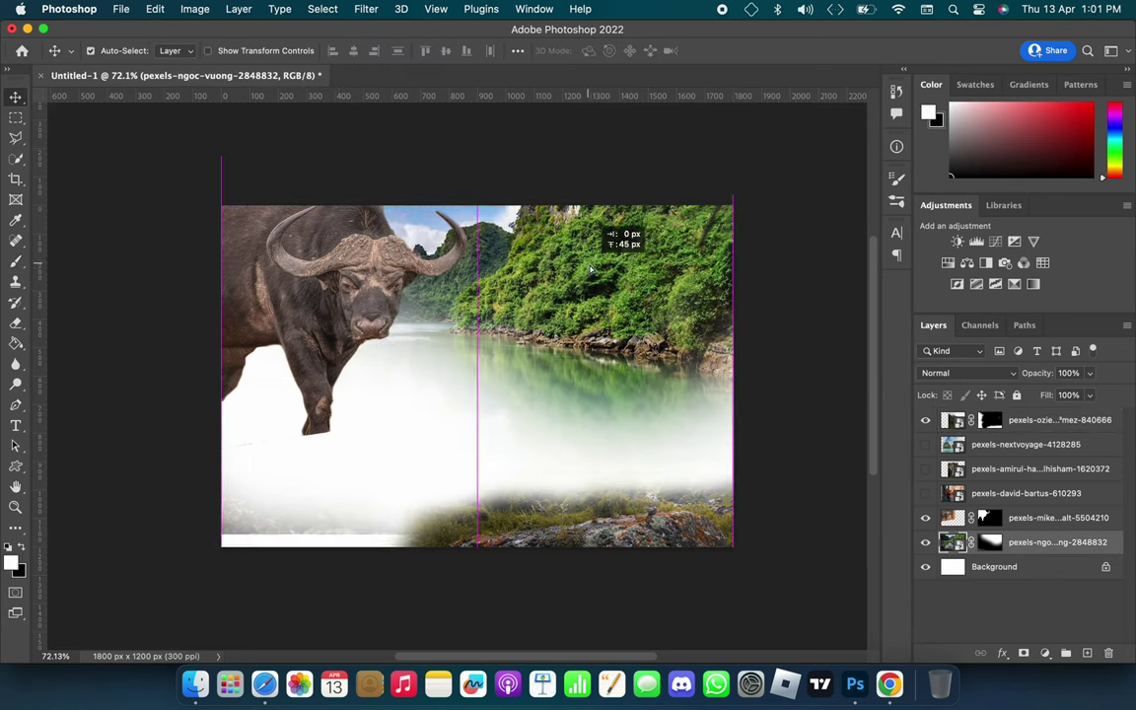
{"action": "left_click", "coordinate": [990, 543]}
{"action": "key", "text": "x"}
{"action": "mouse_move", "coordinate": [679, 435]}
{"action": "left_mouse_down"}
{"action": "mouse_move", "coordinate": [515, 411]}
{"action": "mouse_move", "coordinate": [404, 301]}
{"action": "left_mouse_up"}
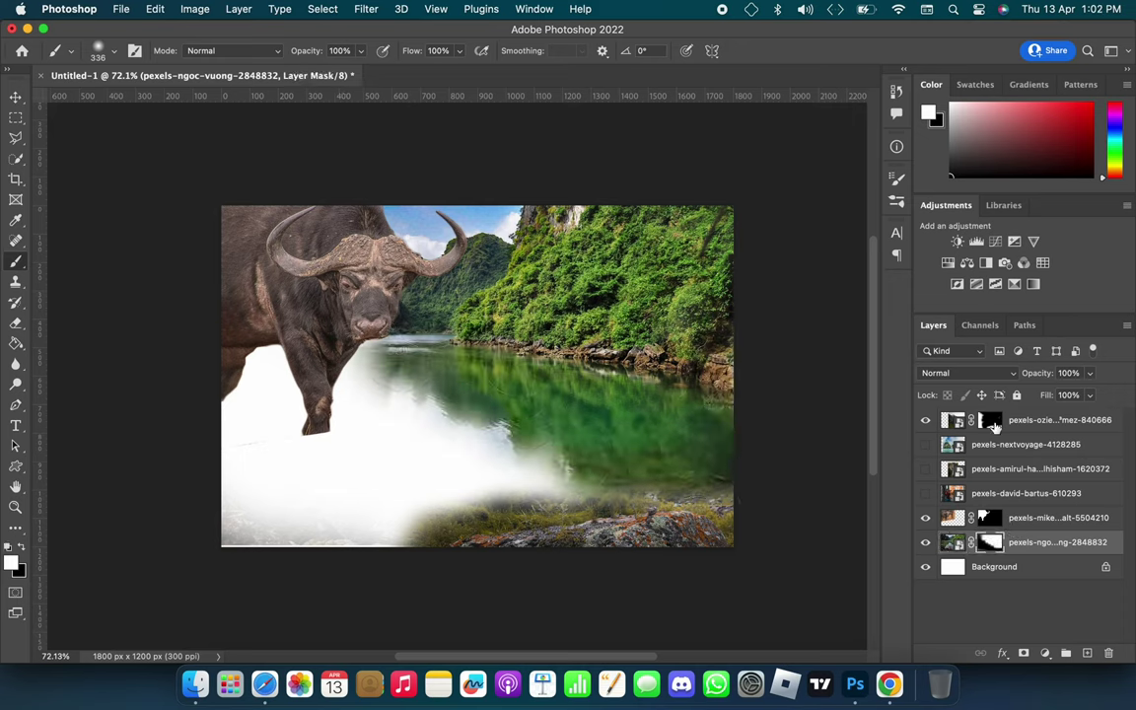
{"action": "left_click", "coordinate": [994, 424]}
{"action": "key", "text": "x"}
{"action": "left_click_drag", "start_coordinate": [569, 546], "coordinate": [473, 477]}
- Check the photographer and waterfall layers, then paint the river mask so dark water shows
{"action": "left_click", "coordinate": [989, 541]}
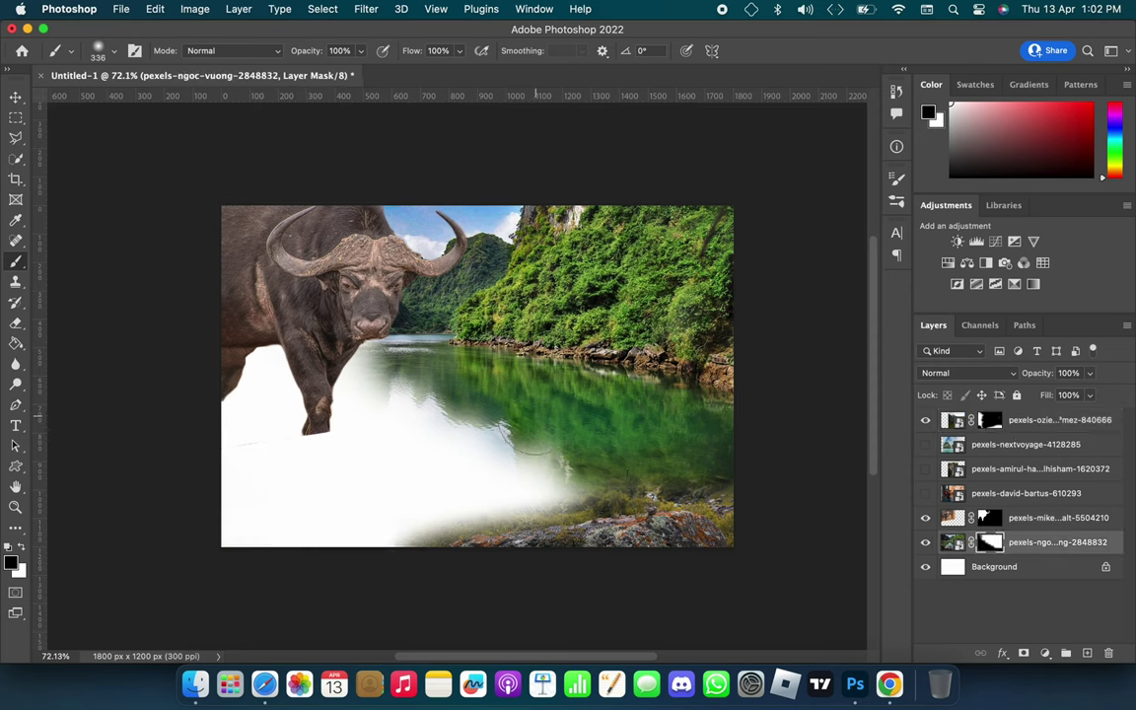
{"action": "left_click", "coordinate": [925, 493]}
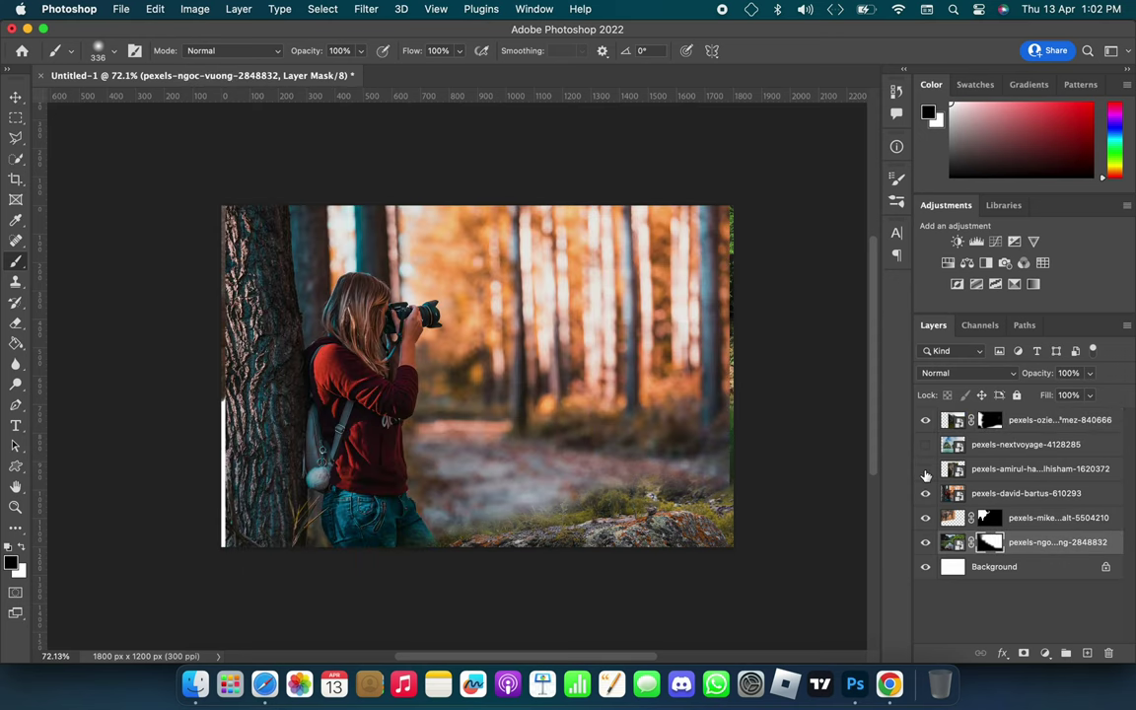
{"action": "left_click", "coordinate": [925, 468]}
{"action": "key", "text": "v"}
{"action": "left_click", "coordinate": [927, 473]}
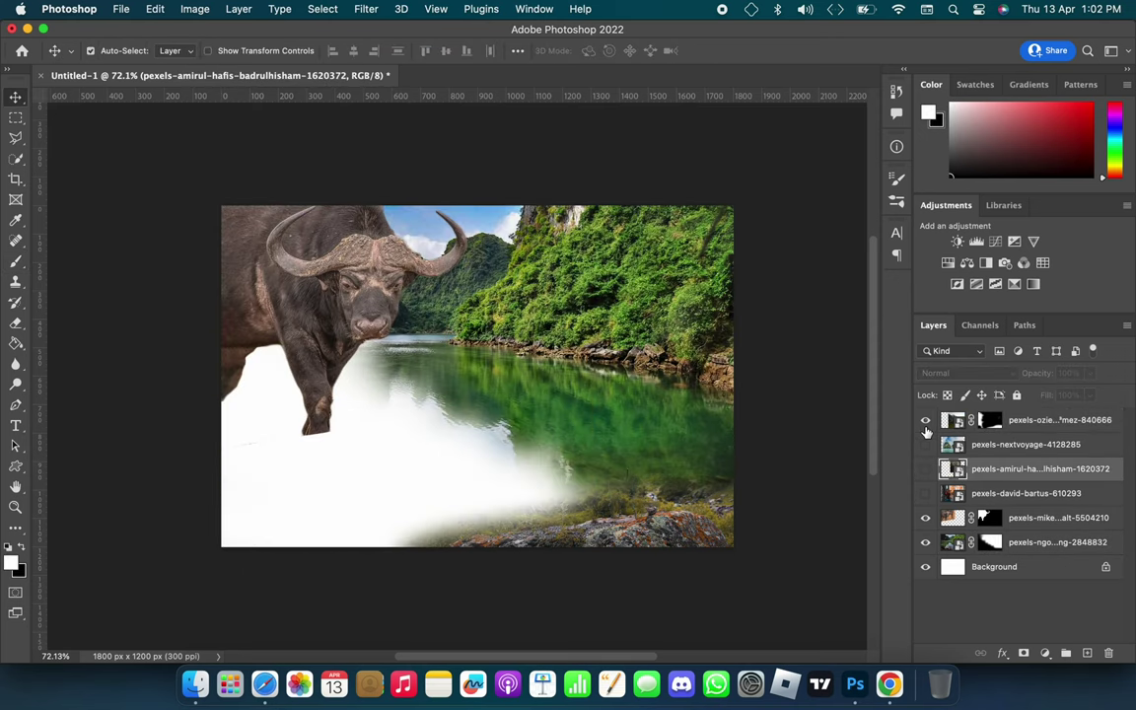
{"action": "left_click", "coordinate": [989, 542]}
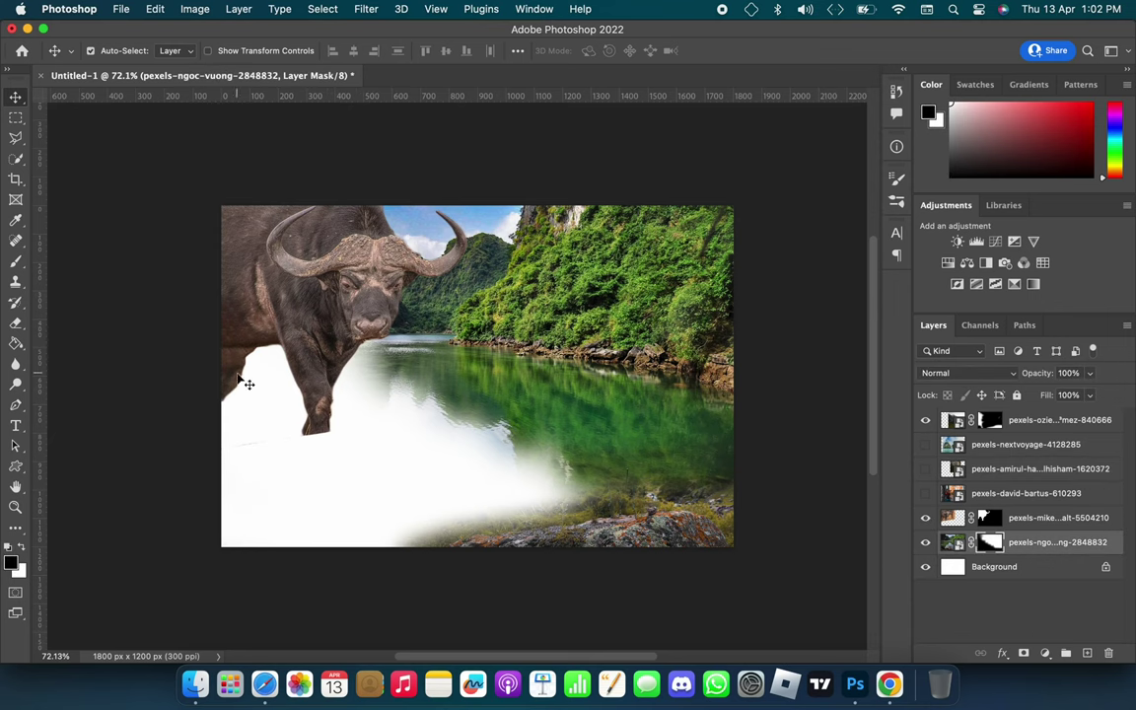
{"action": "key", "text": "b"}
{"action": "left_click_drag", "start_coordinate": [245, 381], "coordinate": [317, 394]}
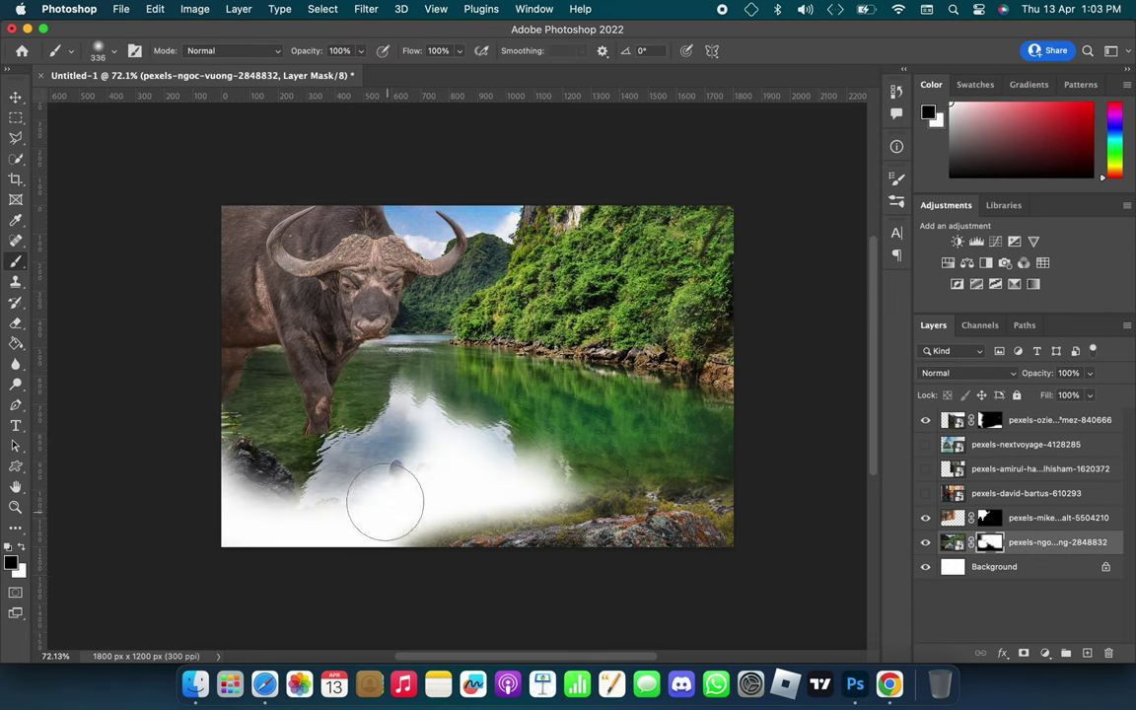
{"action": "left_click_drag", "start_coordinate": [418, 426], "coordinate": [410, 490]}
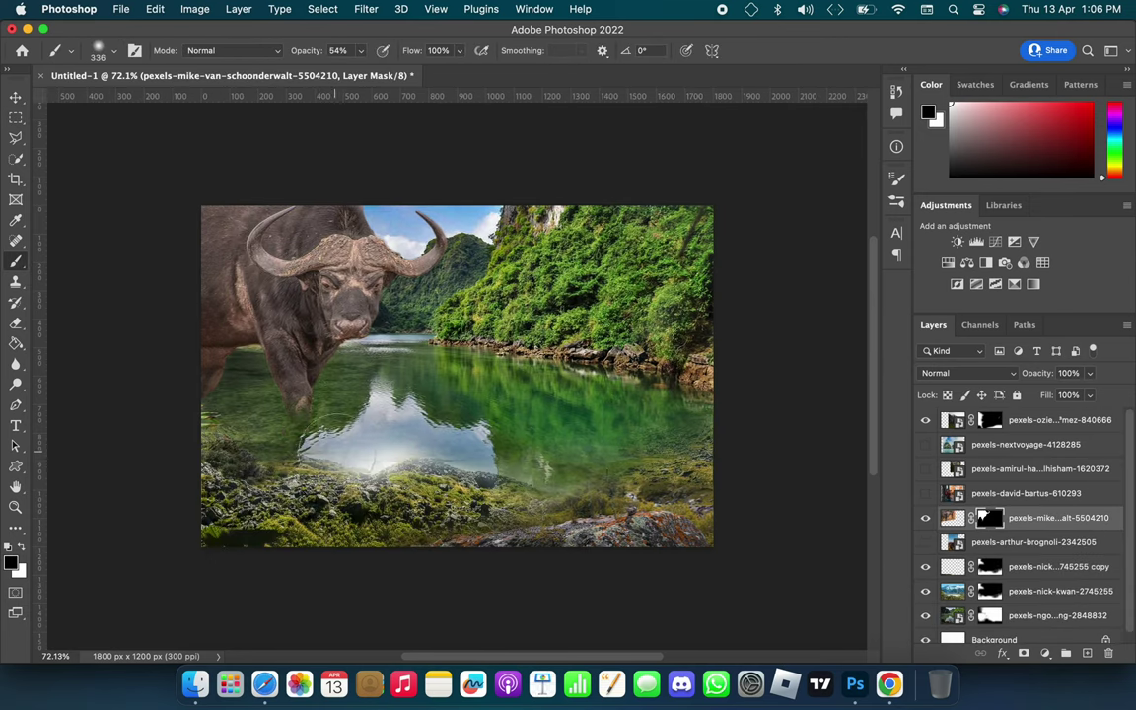
- Show the rocky cliff photo, shift it left and reveal its grassy foreground at the lower left
{"action": "scroll", "coordinate": [314, 404], "scroll_direction": "up", "scroll_amount": 3}
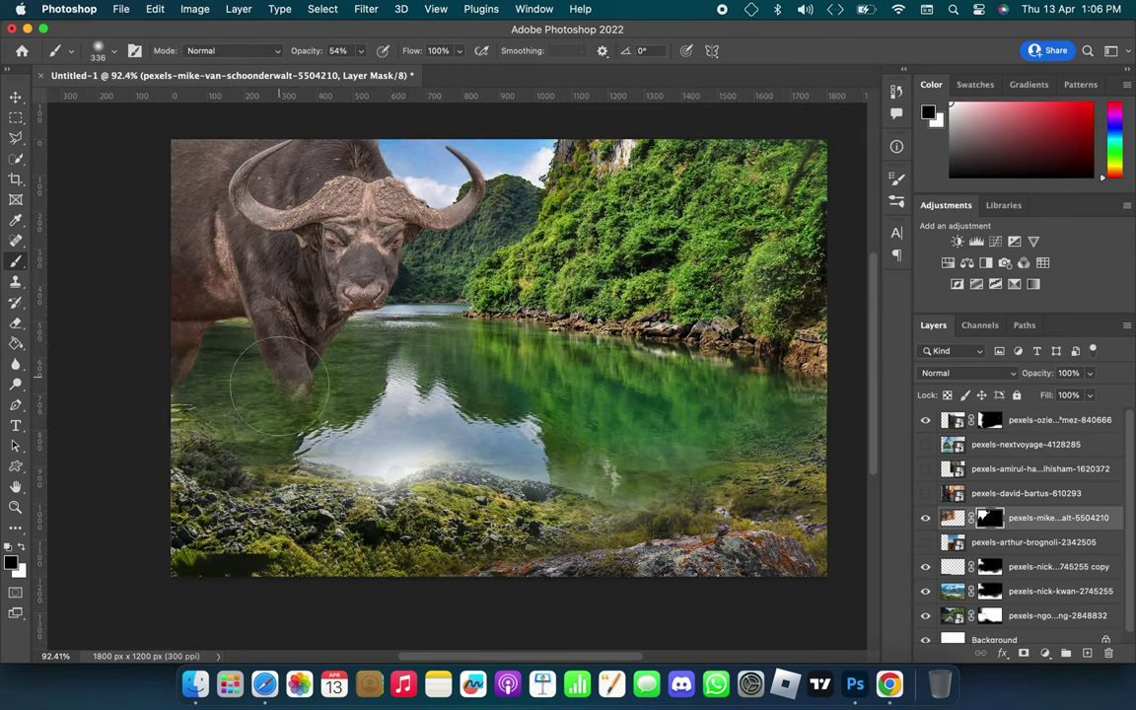
{"action": "scroll", "coordinate": [316, 395], "scroll_direction": "down", "scroll_amount": 3}
{"action": "left_click", "coordinate": [925, 541]}
{"action": "key", "text": "v"}
{"action": "mouse_move", "coordinate": [491, 386]}
{"action": "left_mouse_down"}
{"action": "mouse_move", "coordinate": [353, 387]}
{"action": "mouse_move", "coordinate": [279, 239]}
{"action": "left_mouse_up"}
{"action": "key", "text": "b"}
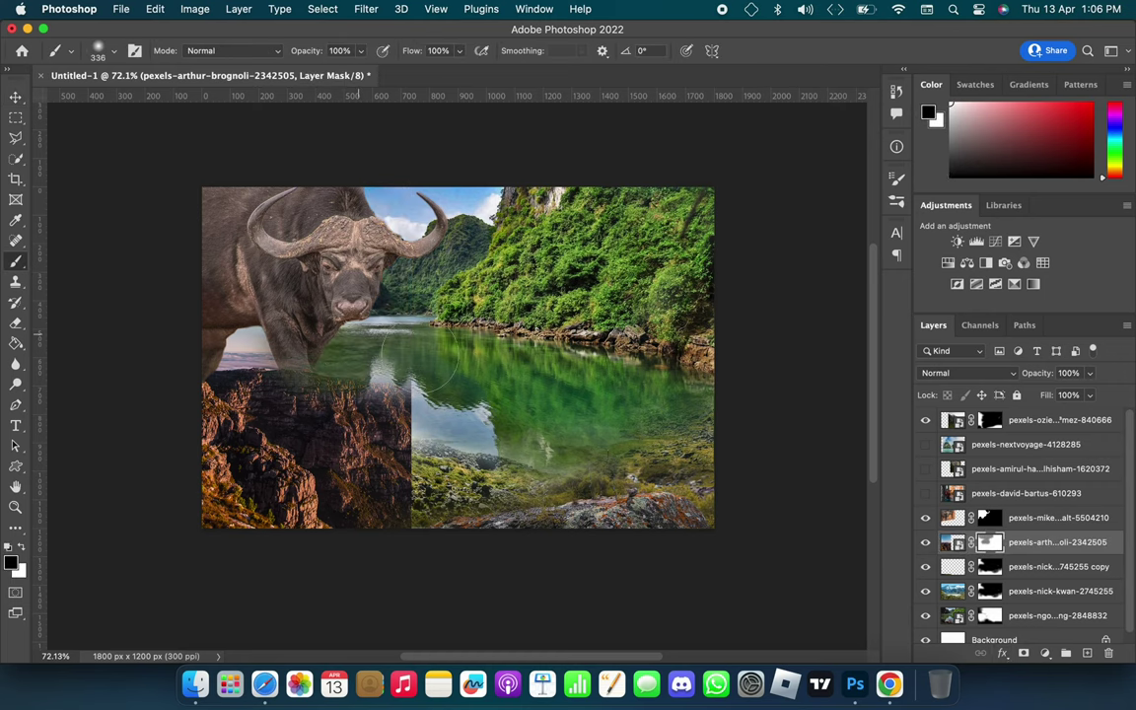
{"action": "key", "text": "x"}
{"action": "left_click_drag", "start_coordinate": [355, 443], "coordinate": [273, 431]}
{"action": "left_click_drag", "start_coordinate": [398, 298], "coordinate": [396, 345]}
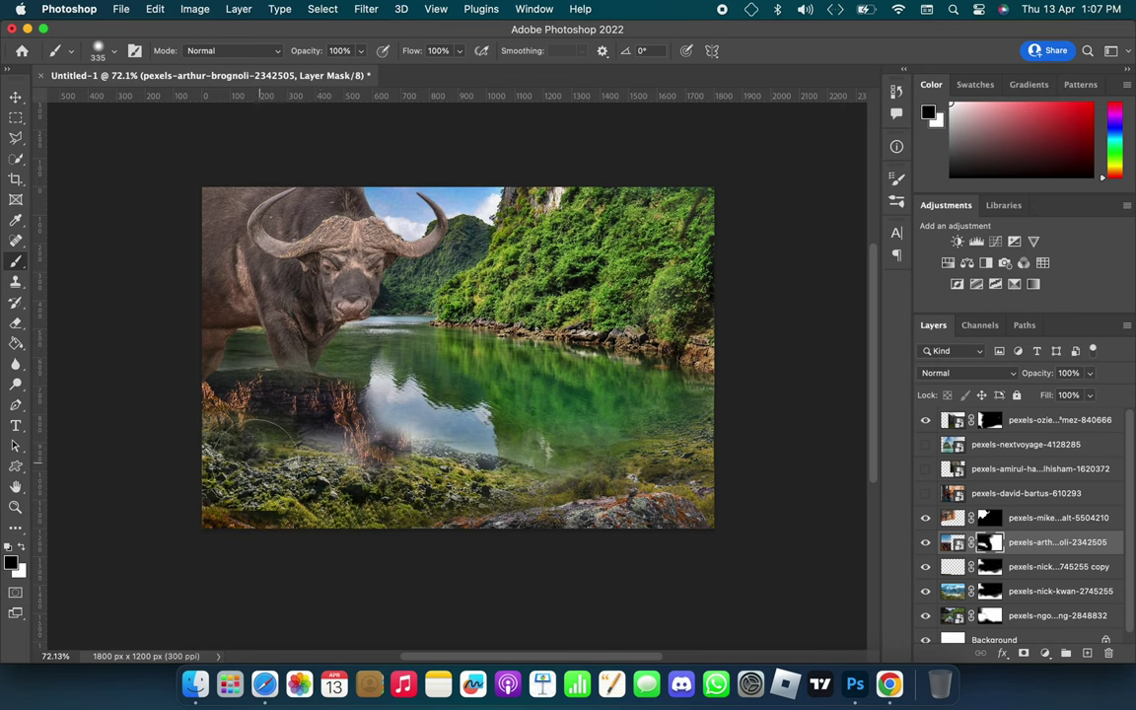
- Refine the rock and river layer masks, painting the rock area into the lower left
{"action": "key", "text": "alt+bracketright"}
{"action": "scroll", "coordinate": [298, 404], "scroll_direction": "up", "scroll_amount": 4}
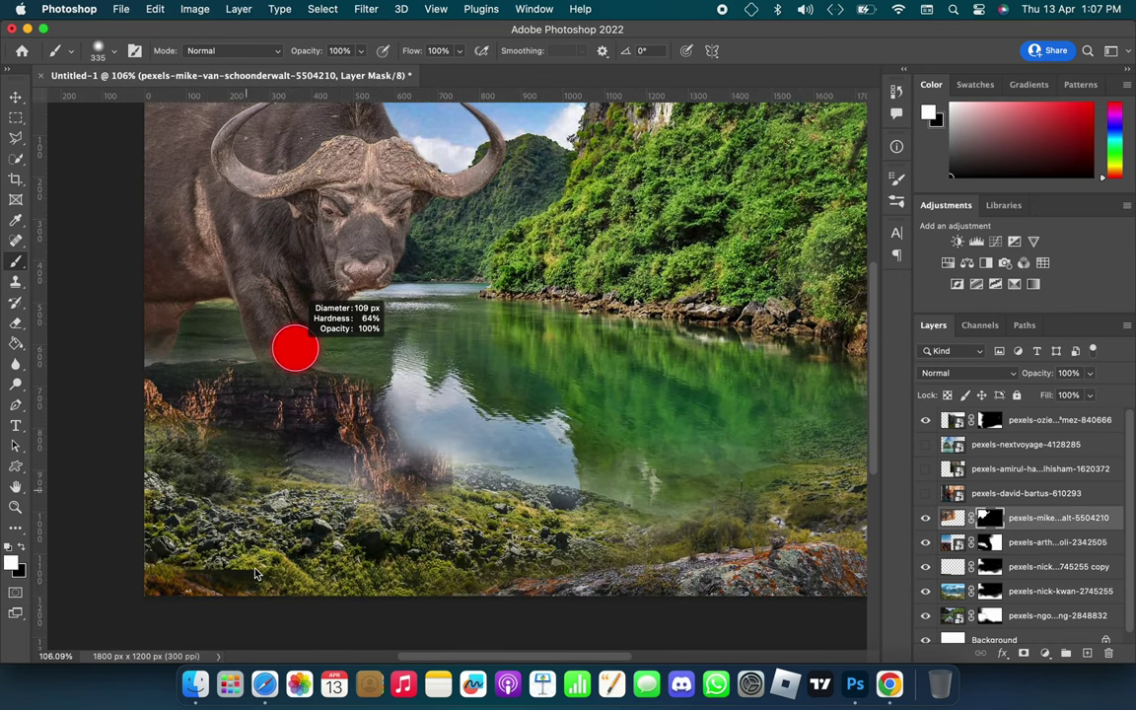
{"action": "left_click", "coordinate": [990, 543]}
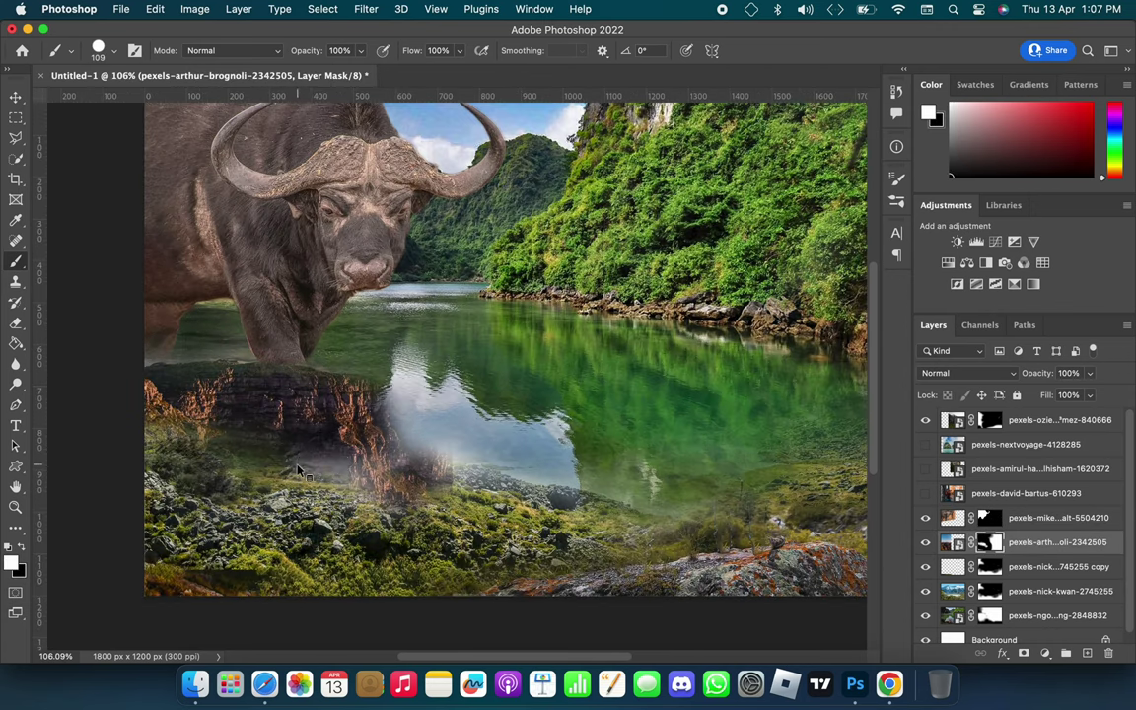
{"action": "key", "text": "alt+bracketleft"}
{"action": "key", "text": "alt+bracketleft"}
{"action": "key", "text": "alt+bracketleft"}
{"action": "key", "text": "x"}
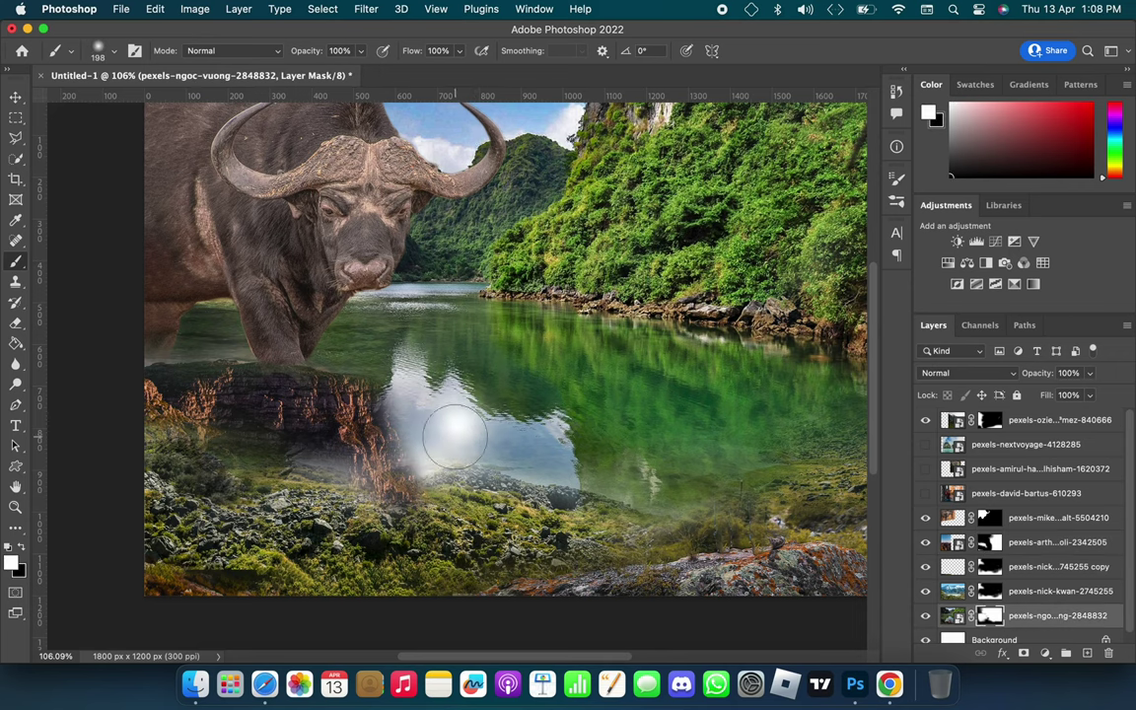
{"action": "key", "text": "alt+bracketright"}
{"action": "key", "text": "alt+bracketright"}
{"action": "key", "text": "alt+bracketright"}
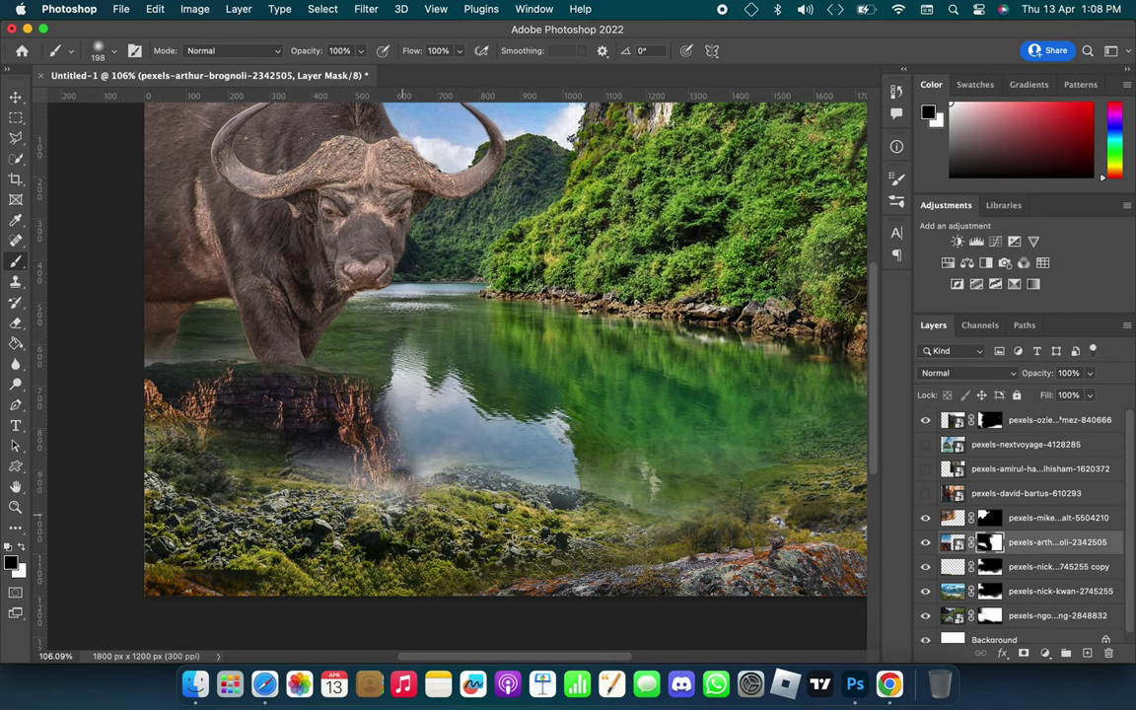
{"action": "left_click_drag", "start_coordinate": [325, 433], "coordinate": [158, 404]}
{"action": "scroll", "coordinate": [796, 447], "scroll_direction": "down", "scroll_amount": 5}
{"action": "scroll", "coordinate": [677, 484], "scroll_direction": "up", "scroll_amount": 5}
- Reorder layers with Cmd+] so the buffalo sits above the rock cliff; show the photographer photo
{"action": "key", "text": "v"}
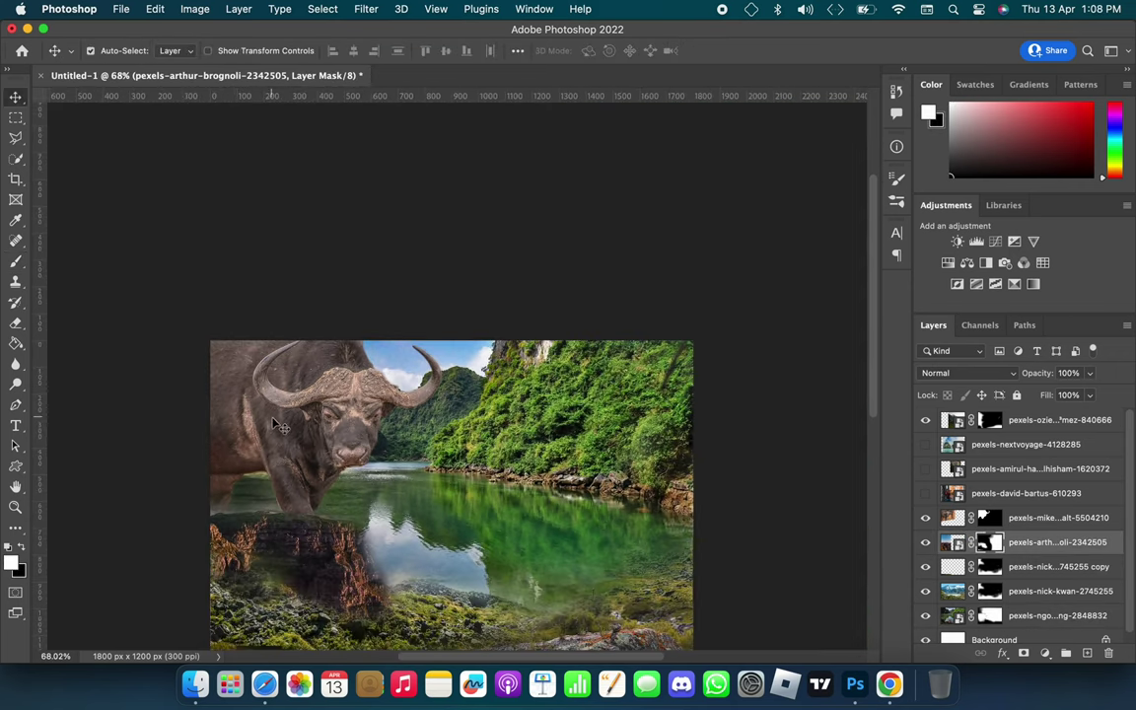
{"action": "key", "text": "ctrl+bracketright"}
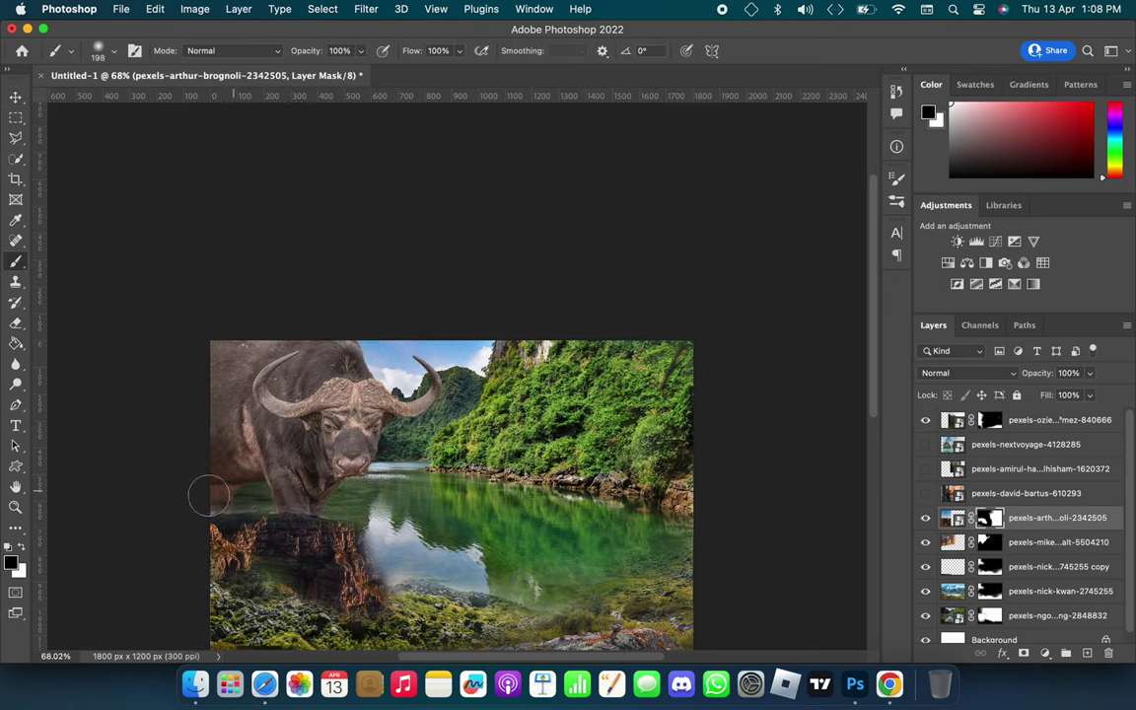
{"action": "scroll", "coordinate": [209, 495], "scroll_direction": "up", "scroll_amount": 5}
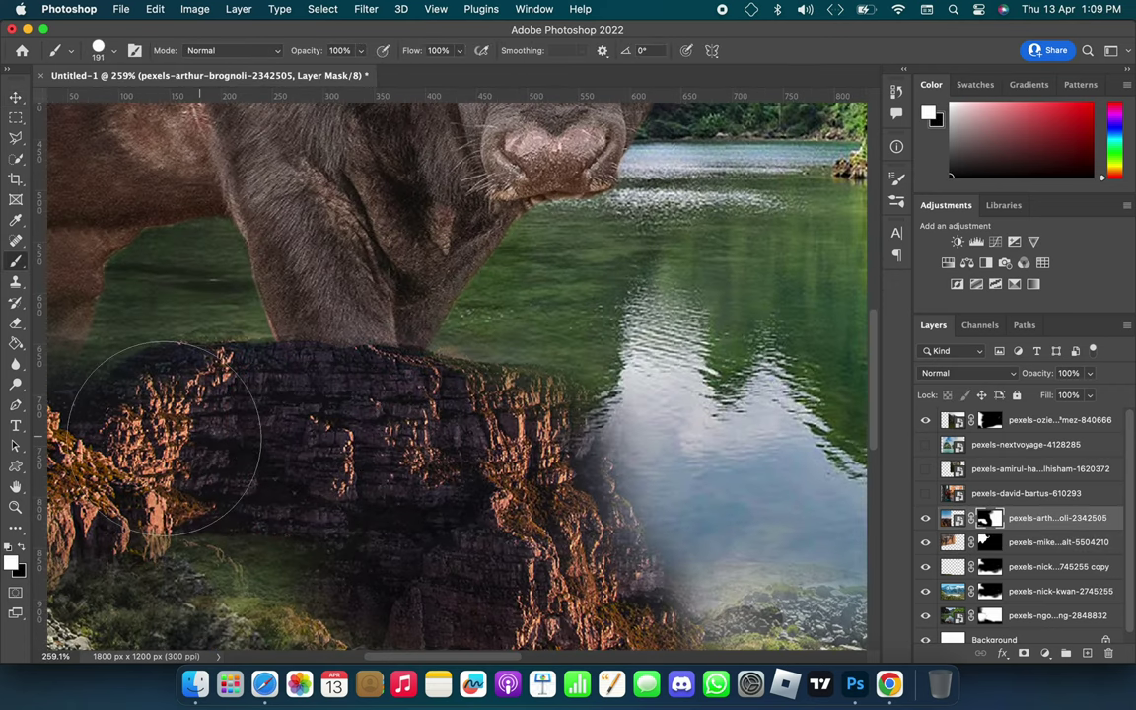
{"action": "scroll", "coordinate": [164, 439], "scroll_direction": "up", "scroll_amount": 2}
{"action": "scroll", "coordinate": [458, 458], "scroll_direction": "down", "scroll_amount": 7}
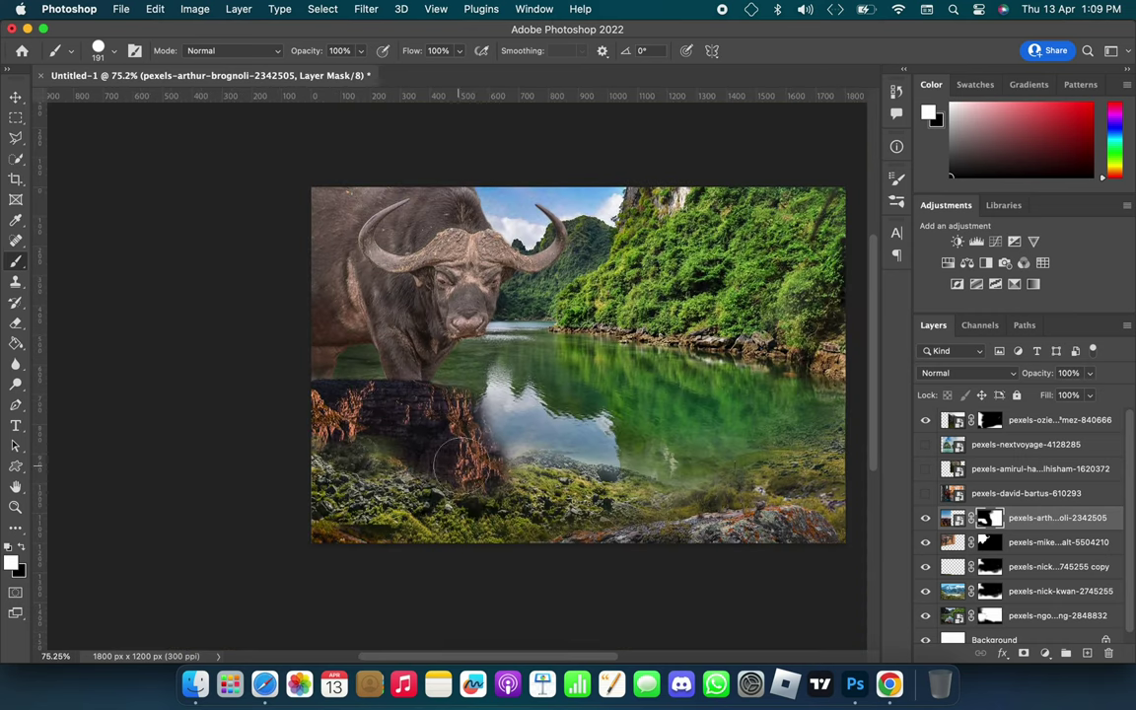
{"action": "left_click", "coordinate": [925, 493]}
- Scale the photographer photo down, flip it horizontally, and move it right
{"action": "key", "text": "ctrl+t"}
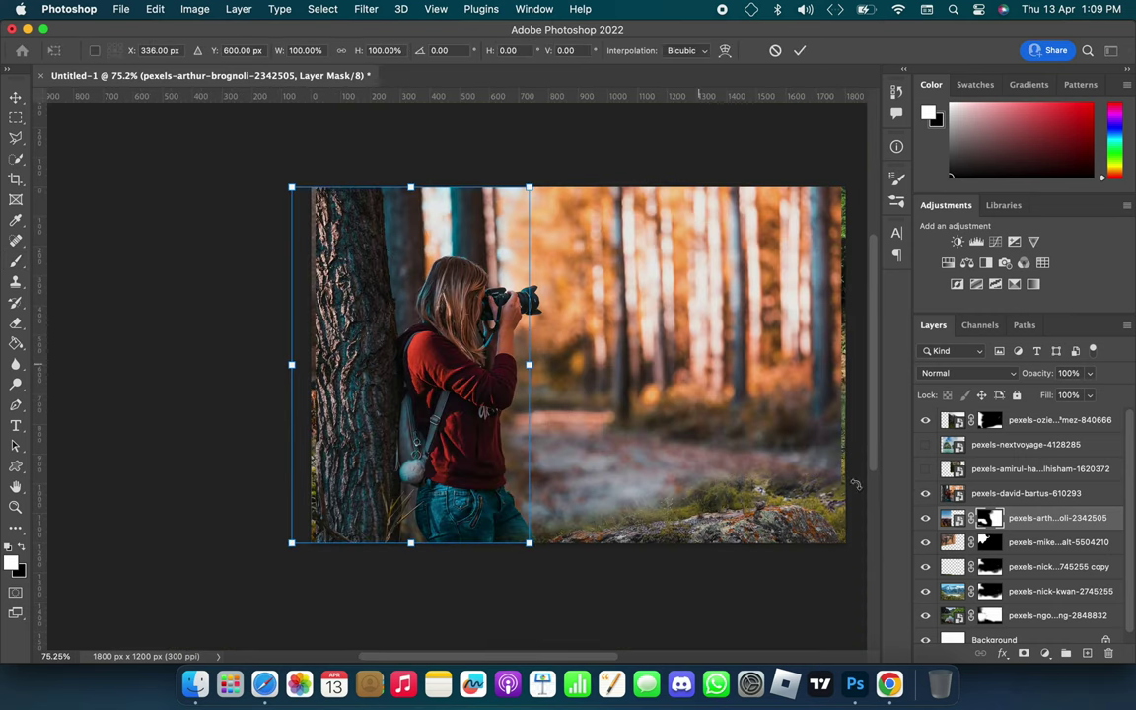
{"action": "left_click", "coordinate": [1025, 492]}
{"action": "left_click_drag", "start_coordinate": [843, 187], "coordinate": [717, 268]}
{"action": "right_click", "coordinate": [586, 288]}
{"action": "left_click", "coordinate": [611, 630]}
{"action": "mouse_move", "coordinate": [629, 385]}
{"action": "left_mouse_down"}
{"action": "mouse_move", "coordinate": [810, 426]}
{"action": "mouse_move", "coordinate": [796, 414]}
{"action": "mouse_move", "coordinate": [754, 449]}
{"action": "left_mouse_up"}
{"action": "key", "text": "Return"}
- Bring the photographer layer to the top and confirm her lower-right placement
{"action": "key", "text": "b"}
{"action": "key", "text": "ctrl+shift+bracketright"}
{"action": "key", "text": "ctrl+t"}
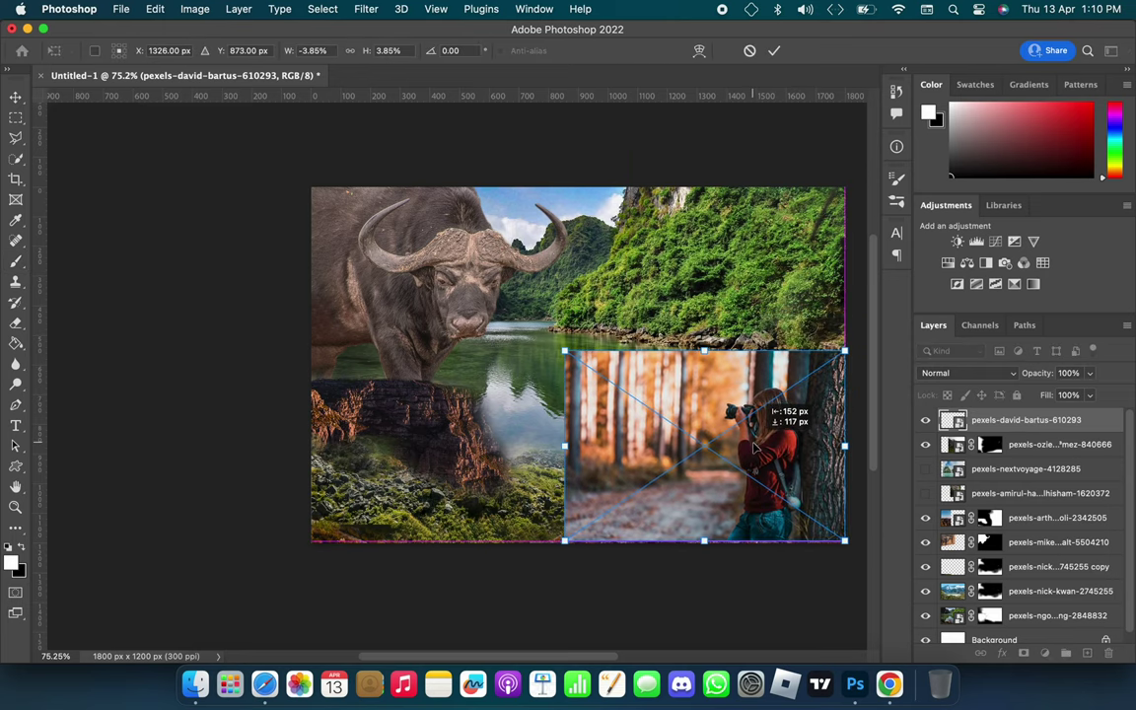
{"action": "key", "text": "Return"}
- Quick-select the woman and the tree trunk beside her
{"action": "scroll", "coordinate": [817, 448], "scroll_direction": "up", "scroll_amount": 5}
{"action": "scroll", "coordinate": [816, 448], "scroll_direction": "right", "scroll_amount": 3}
{"action": "key", "text": "w"}
{"action": "left_click_drag", "start_coordinate": [741, 296], "coordinate": [738, 315]}
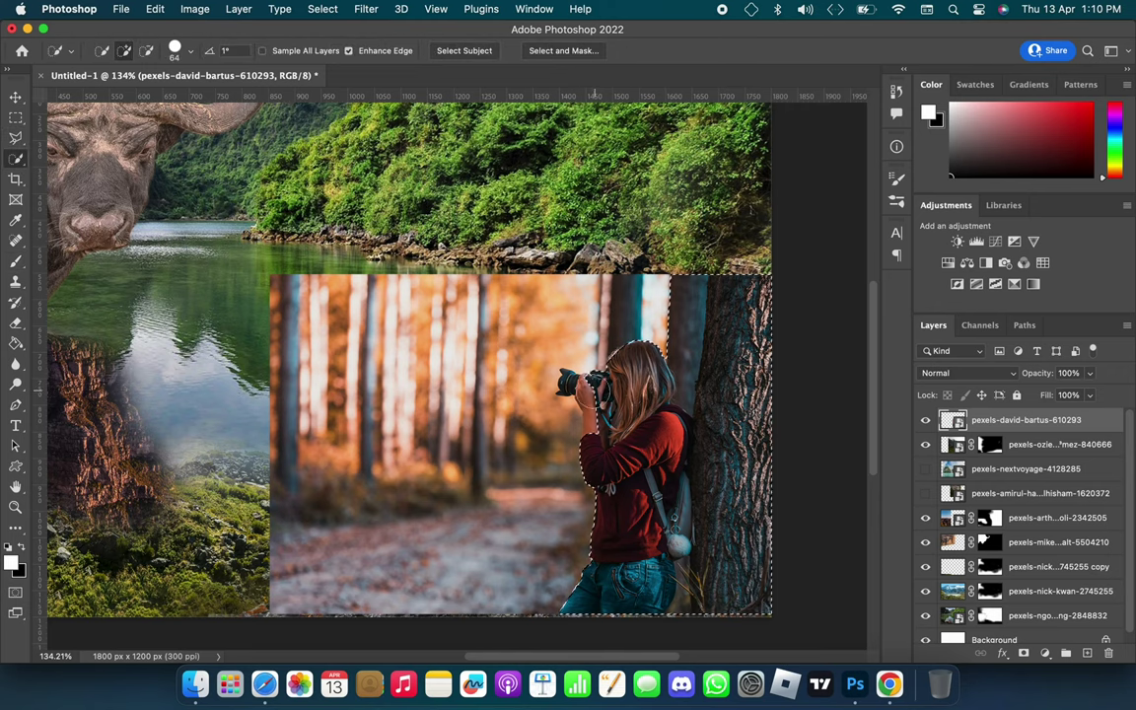
{"action": "scroll", "coordinate": [687, 320], "scroll_direction": "up", "scroll_amount": 5}
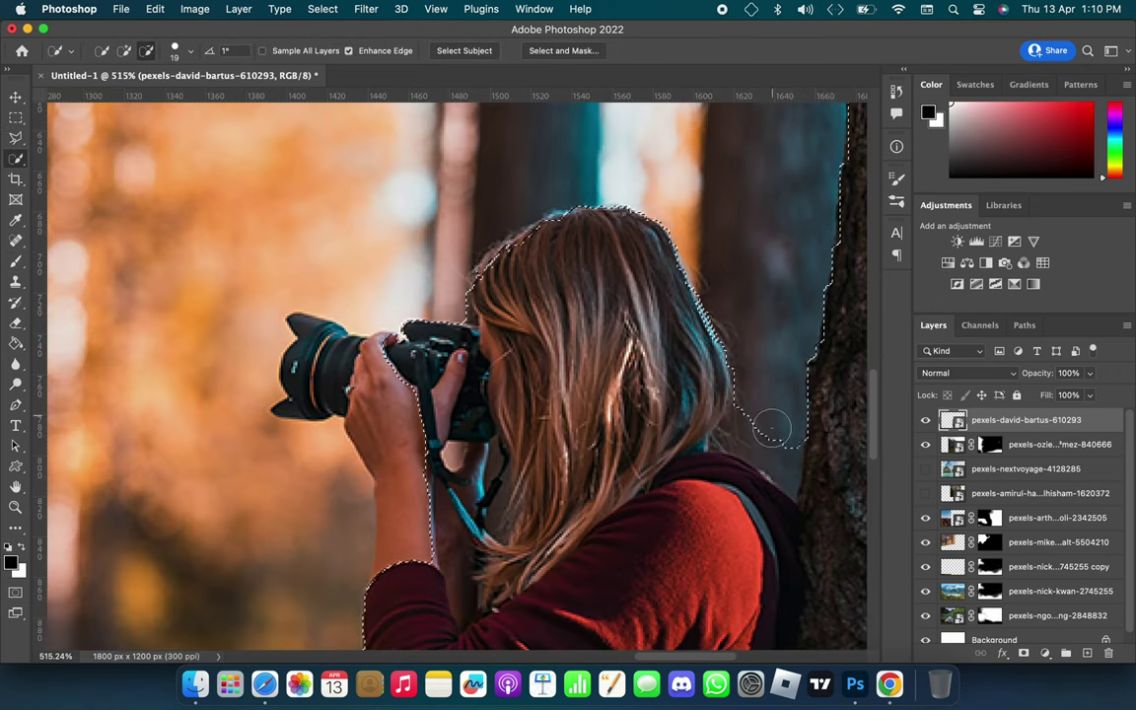
{"action": "scroll", "coordinate": [465, 347], "scroll_direction": "down", "scroll_amount": 5}
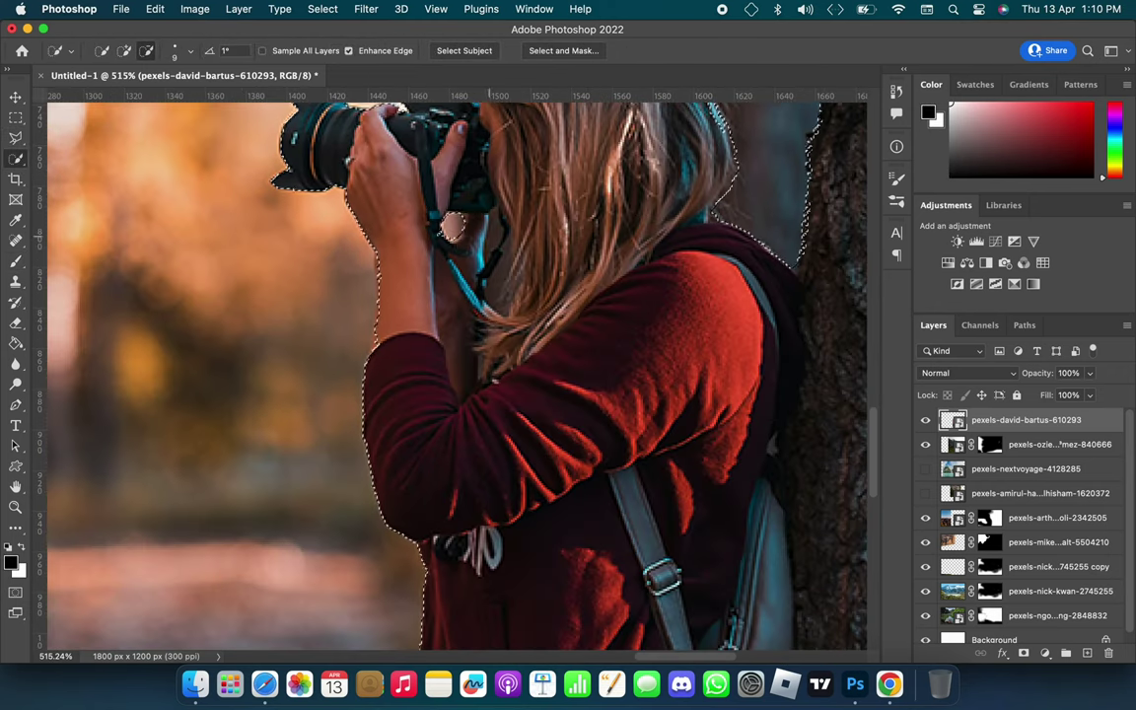
{"action": "scroll", "coordinate": [496, 230], "scroll_direction": "down", "scroll_amount": 5}
- Turn the selection into a layer mask and paint out the tree beside the photographer
{"action": "left_click", "coordinate": [1023, 652]}
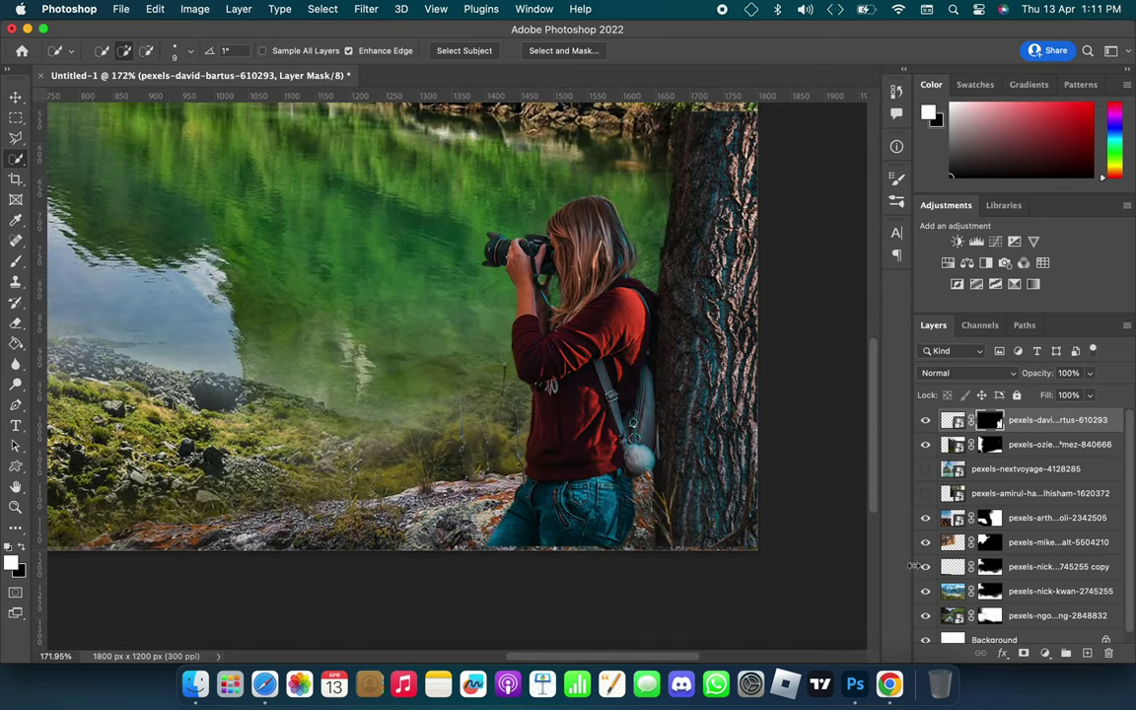
{"action": "key", "text": "ctrl+minus"}
{"action": "key", "text": "ctrl+0"}
{"action": "key", "text": "b"}
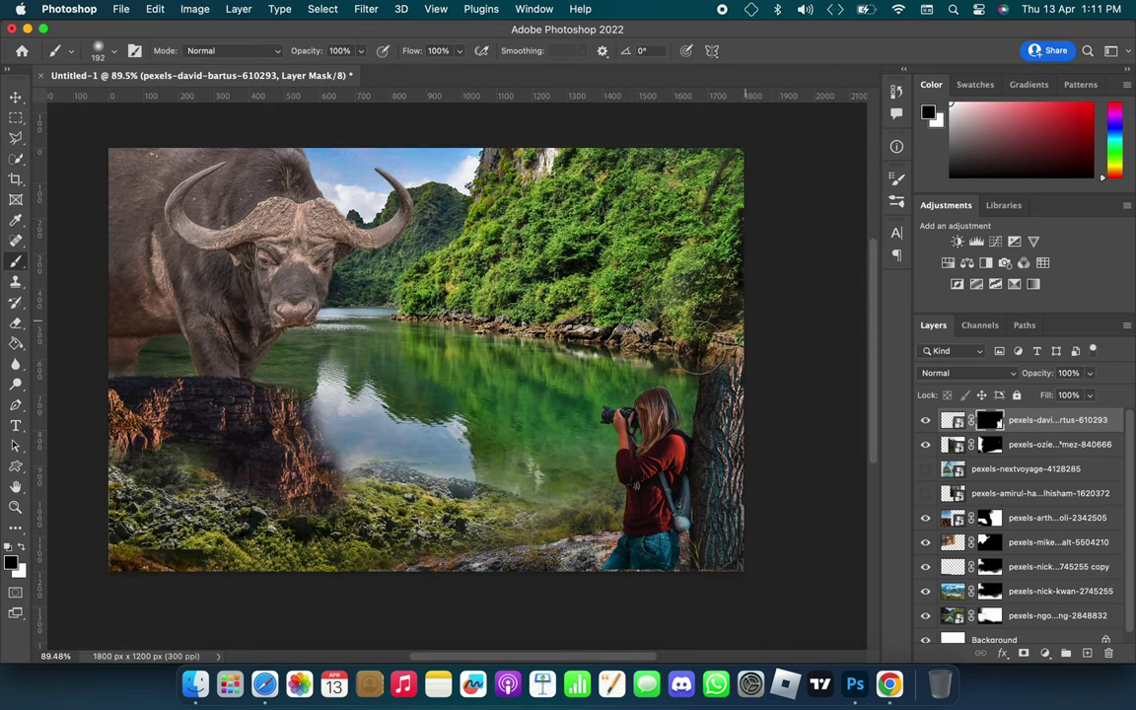
{"action": "scroll", "coordinate": [693, 515], "scroll_direction": "up", "scroll_amount": 5}
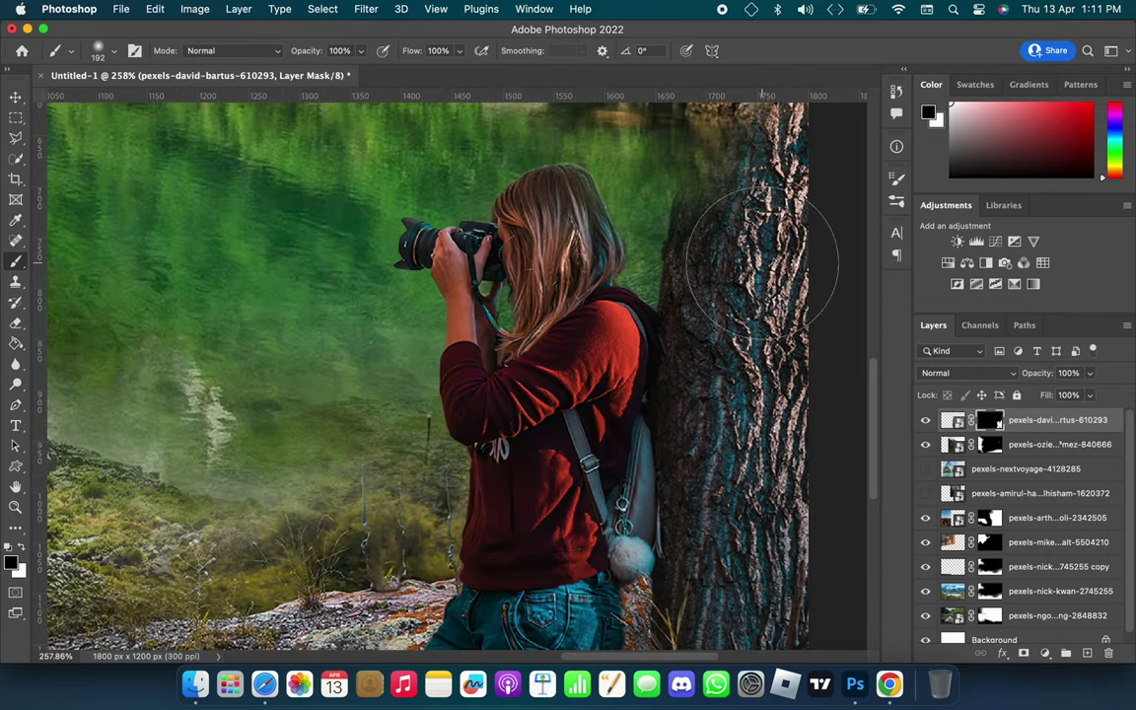
{"action": "mouse_move", "coordinate": [760, 254]}
{"action": "left_mouse_down"}
{"action": "mouse_move", "coordinate": [809, 335]}
{"action": "mouse_move", "coordinate": [809, 414]}
{"action": "mouse_move", "coordinate": [754, 603]}
{"action": "left_mouse_up"}
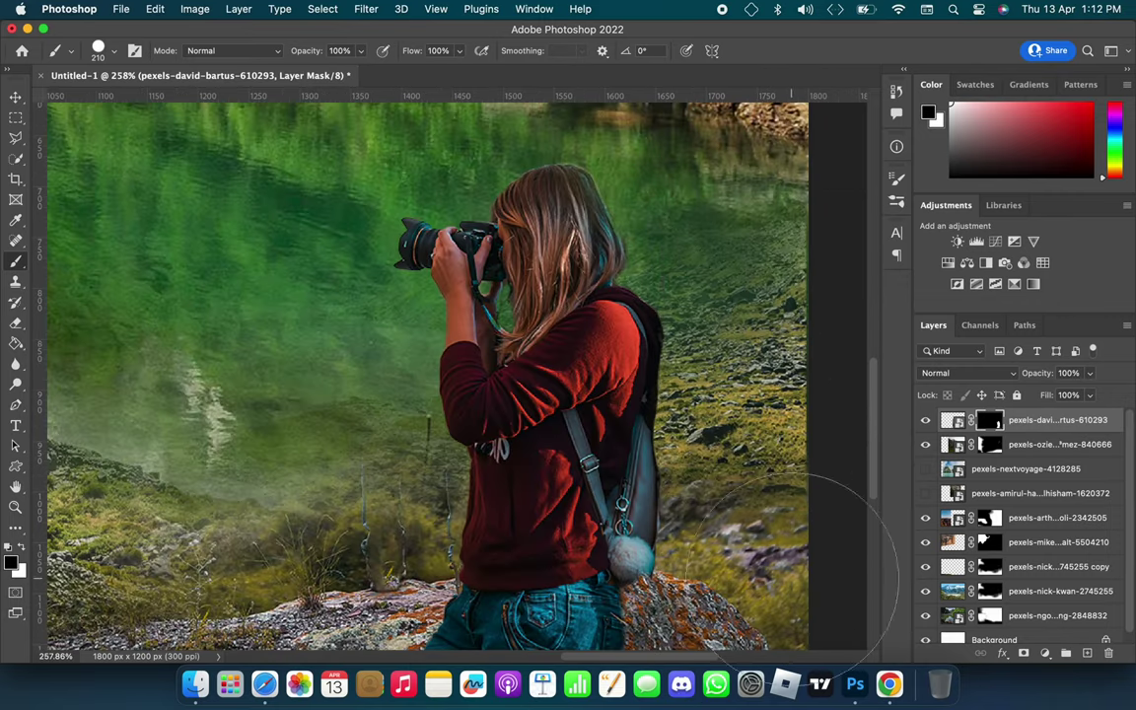
- Nudge the photographer slightly to the right
{"action": "key", "text": "ctrl+0"}
{"action": "key", "text": "v"}
{"action": "left_click_drag", "start_coordinate": [739, 404], "coordinate": [779, 404]}
{"action": "scroll", "coordinate": [279, 264], "scroll_direction": "up", "scroll_amount": 10}
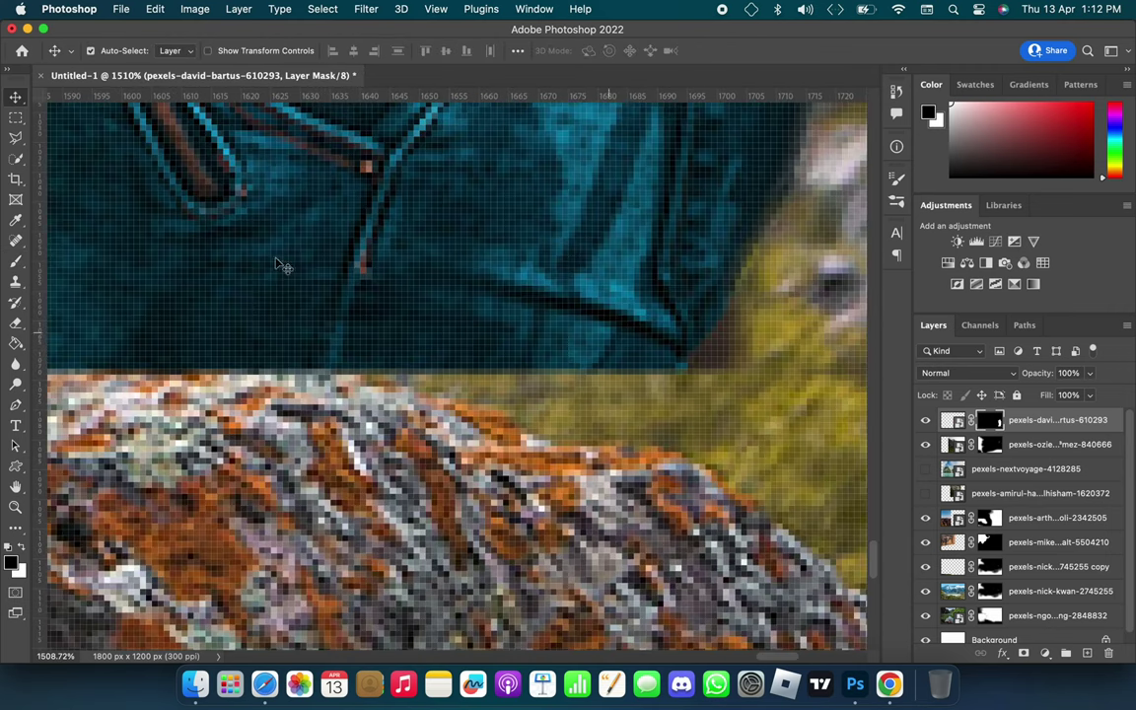
- Clone the jeans down over the gap below the photographer
{"action": "left_click", "coordinate": [16, 426]}
{"action": "left_click", "coordinate": [16, 465]}
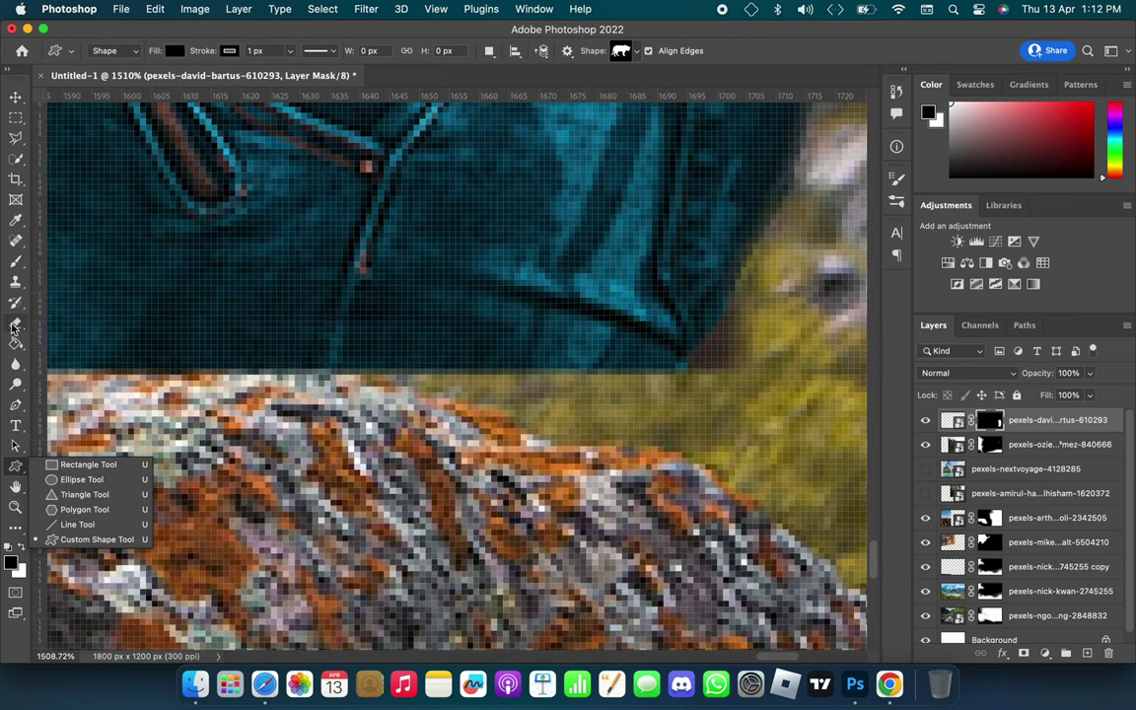
{"action": "key", "text": "s"}
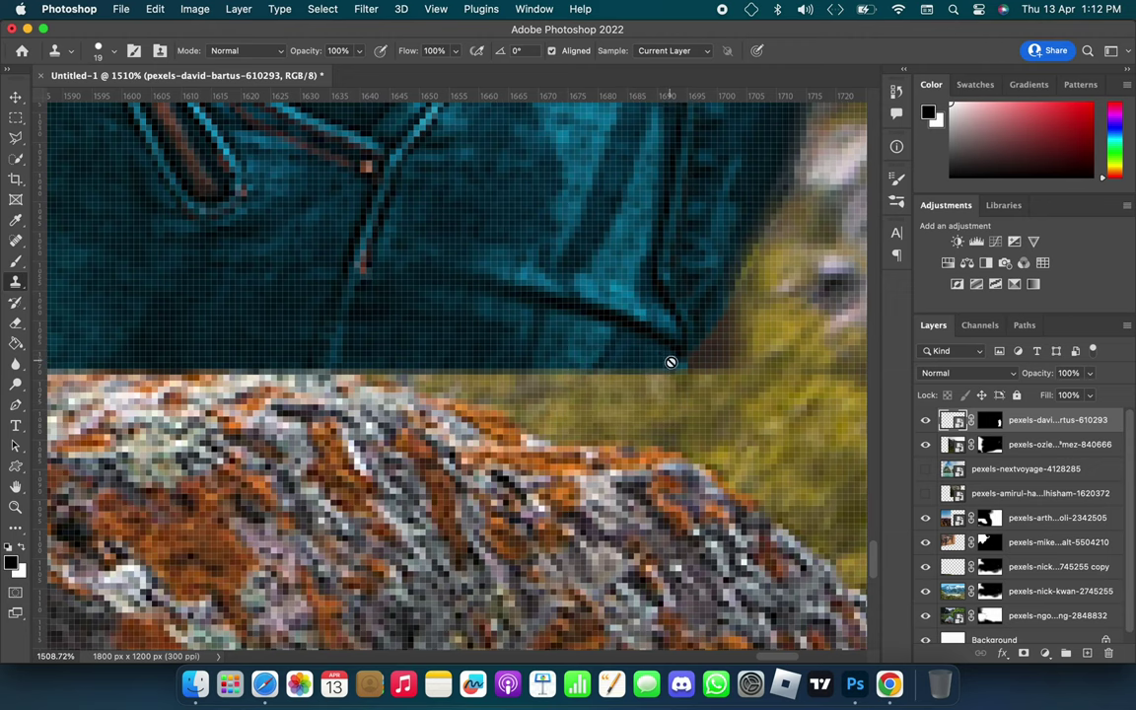
{"action": "left_click_drag", "start_coordinate": [670, 362], "coordinate": [591, 414]}
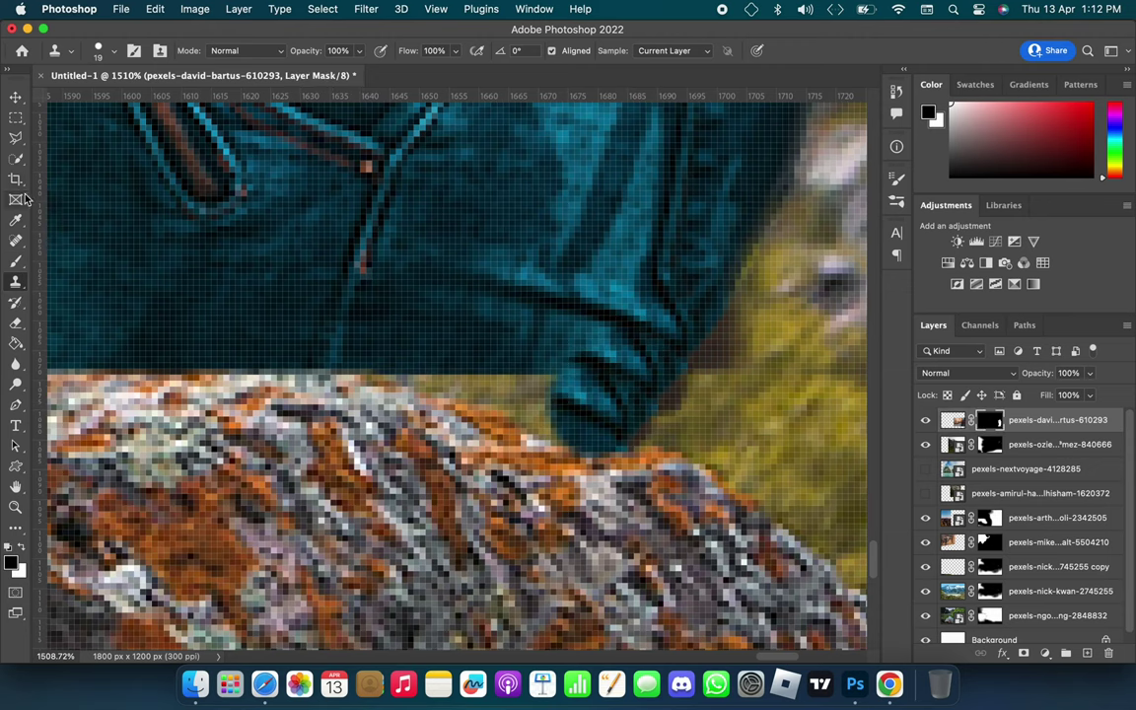
{"action": "left_click", "coordinate": [16, 240]}
{"action": "scroll", "coordinate": [621, 392], "scroll_direction": "down", "scroll_amount": 10}
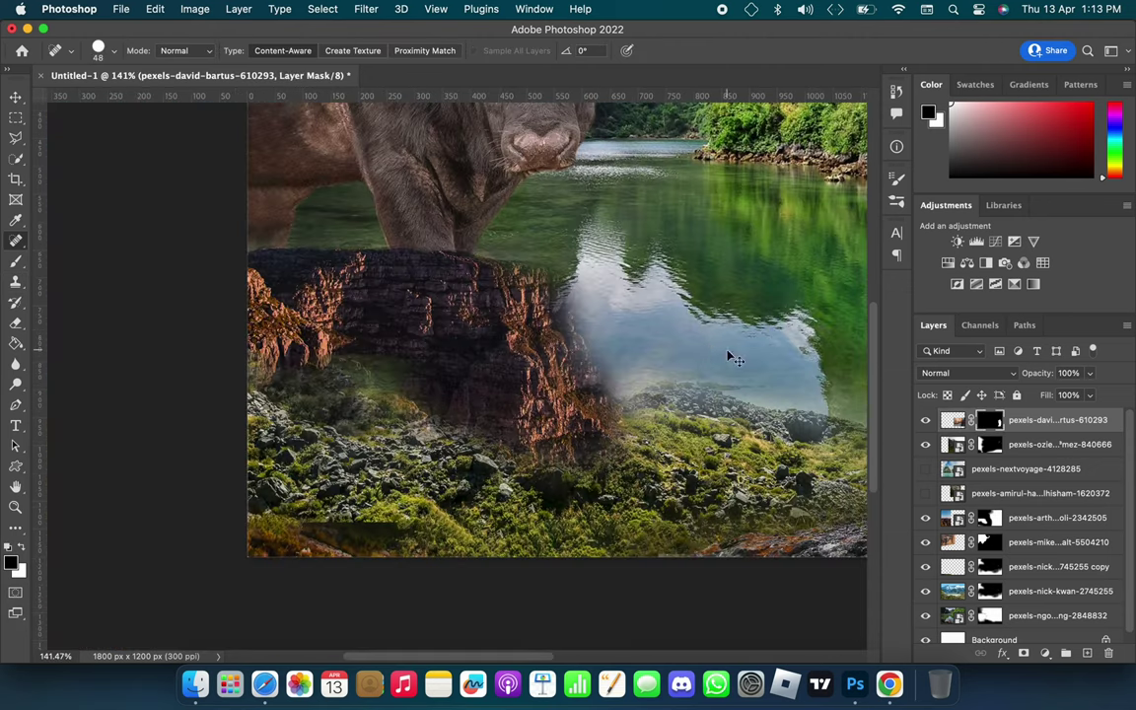
{"action": "scroll", "coordinate": [258, 483], "scroll_direction": "up", "scroll_amount": 8}
- Set the mask brush size to 31 and select the pexels-nick-kwan-2745255 layer
{"action": "key", "text": "b"}
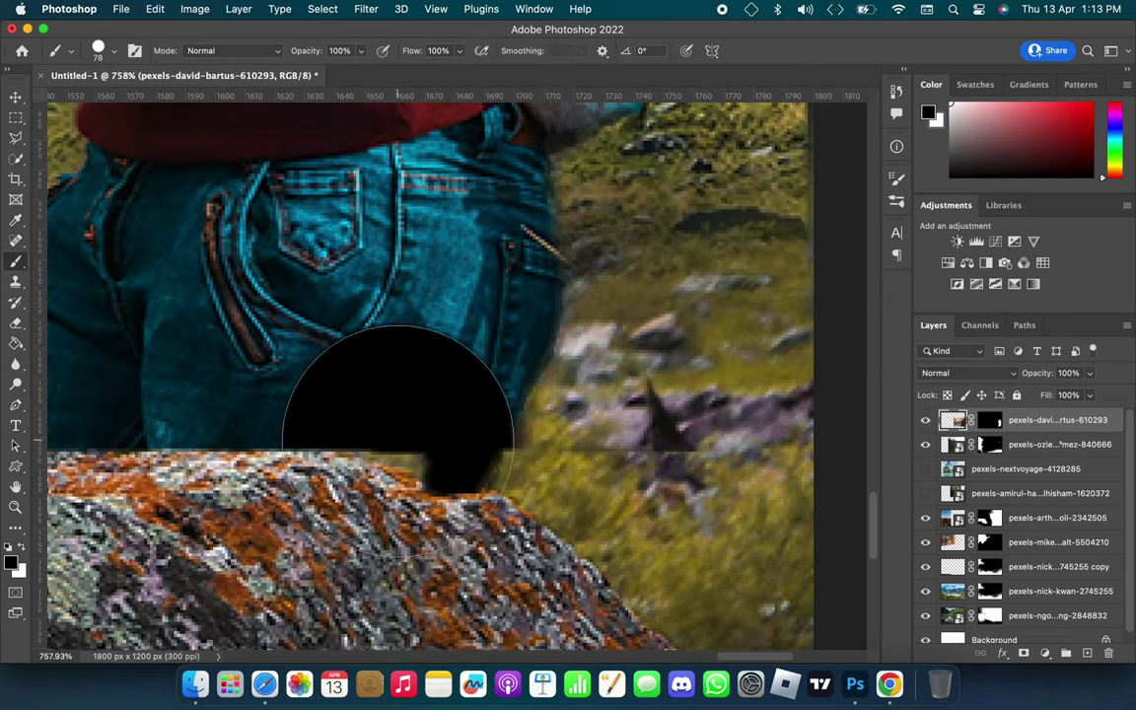
{"action": "left_click_drag", "start_coordinate": [268, 505], "coordinate": [268, 505]}
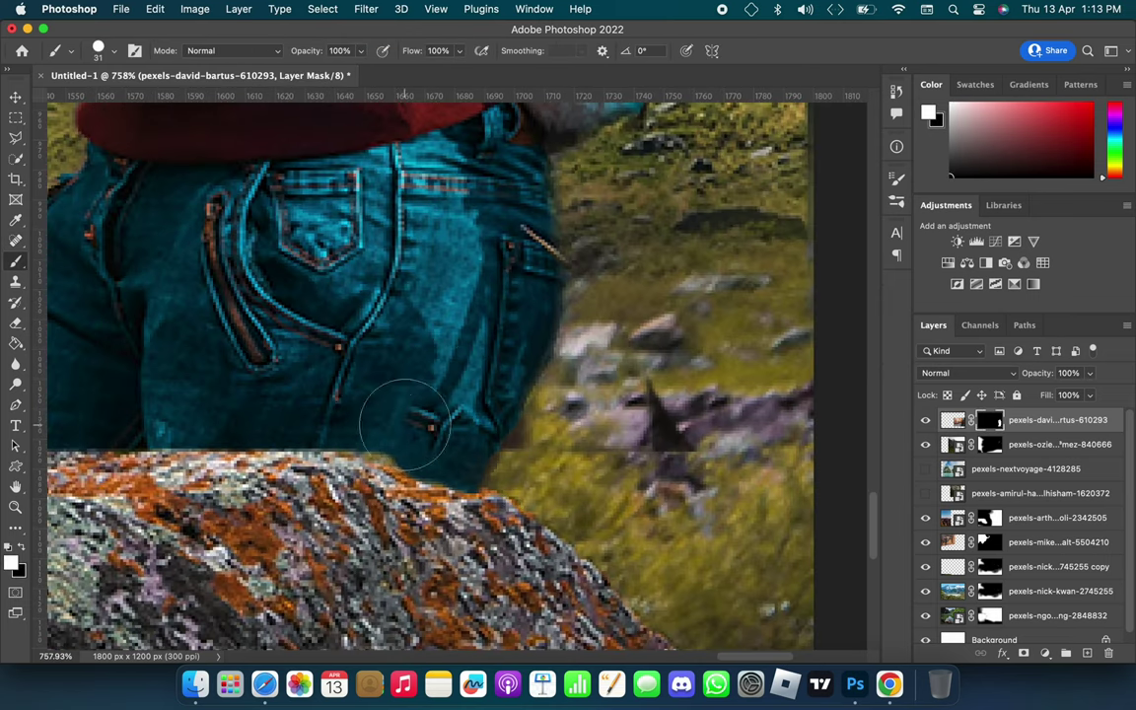
{"action": "scroll", "coordinate": [404, 424], "scroll_direction": "down", "scroll_amount": 10}
{"action": "scroll", "coordinate": [582, 452], "scroll_direction": "up", "scroll_amount": 10}
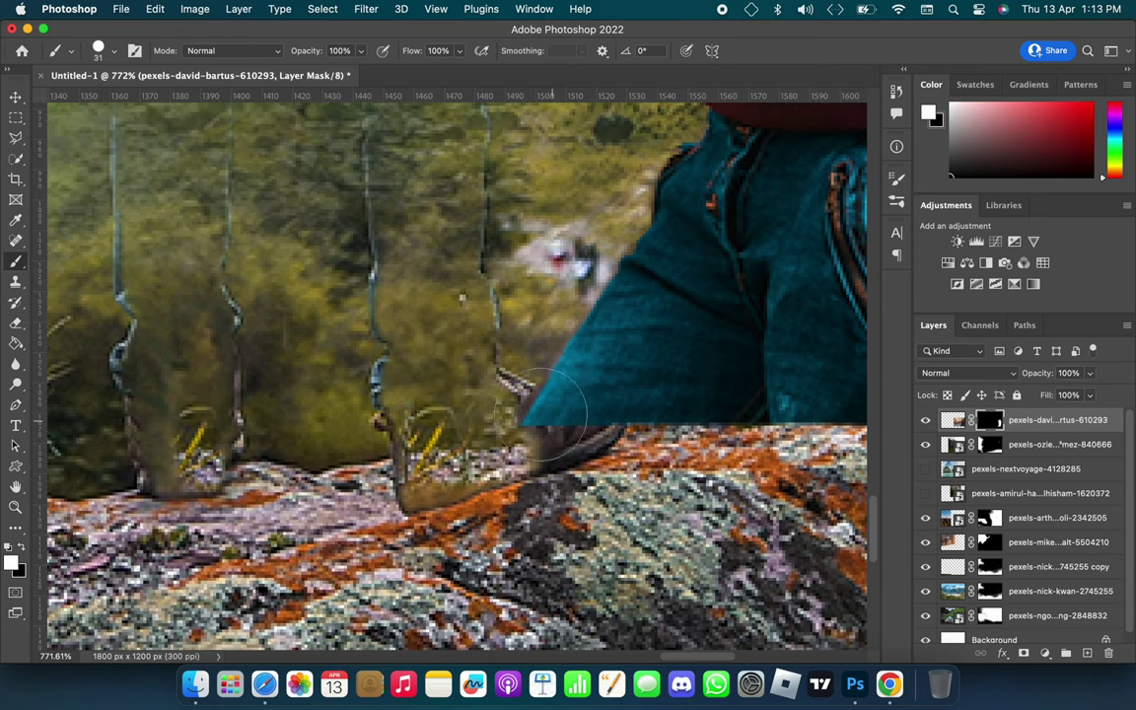
{"action": "scroll", "coordinate": [544, 414], "scroll_direction": "down", "scroll_amount": 6}
{"action": "scroll", "coordinate": [544, 414], "scroll_direction": "down", "scroll_amount": 4}
{"action": "left_click", "coordinate": [1055, 542]}
- Paint the 840666 layer's mask to remove the hazy patch left of the rock
{"action": "left_click", "coordinate": [1055, 591]}
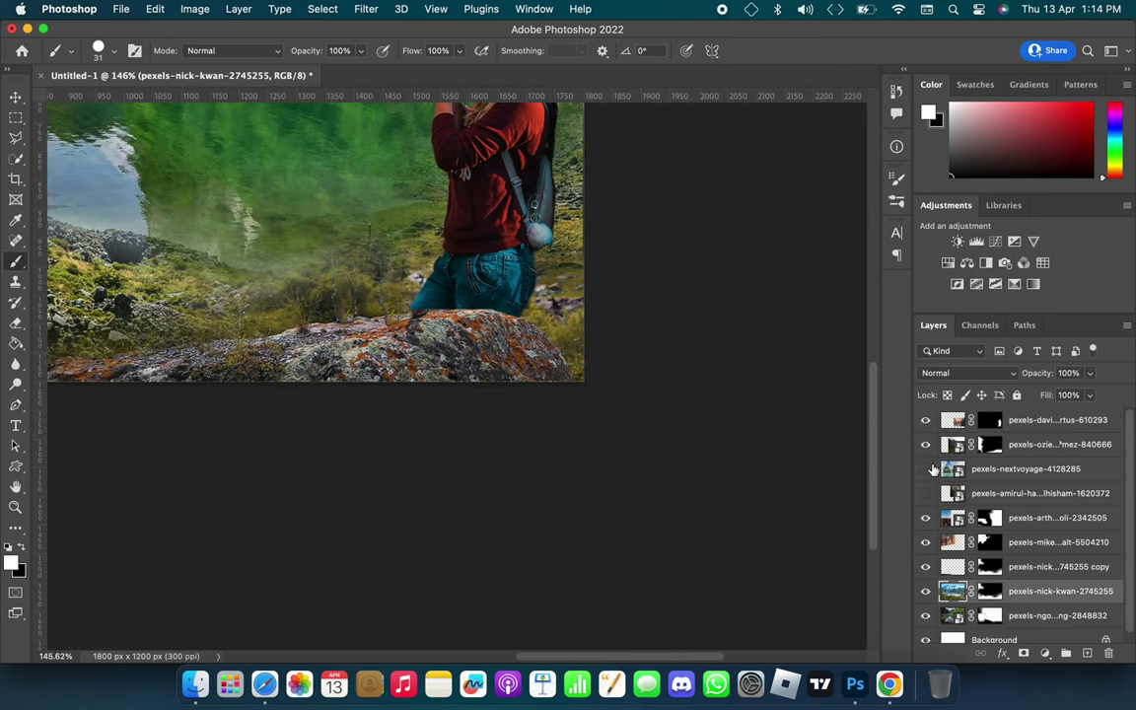
{"action": "left_click", "coordinate": [952, 444]}
{"action": "key", "text": "j"}
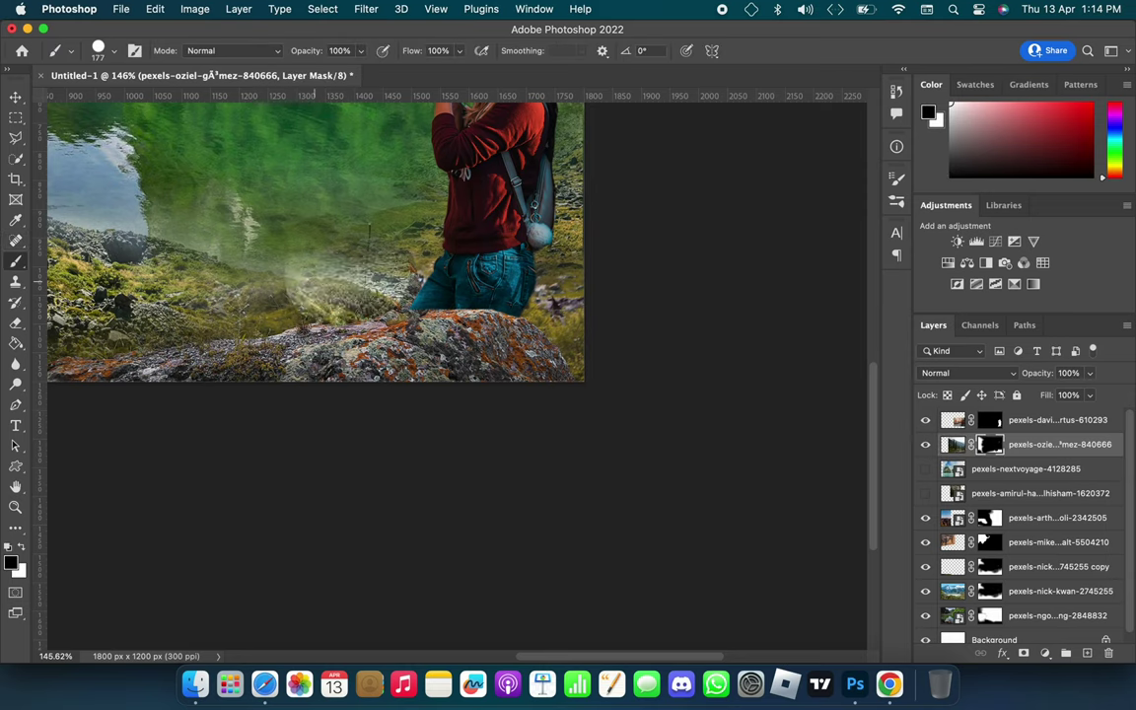
{"action": "left_click_drag", "start_coordinate": [313, 283], "coordinate": [215, 313]}
{"action": "scroll", "coordinate": [360, 247], "scroll_direction": "down", "scroll_amount": 3}
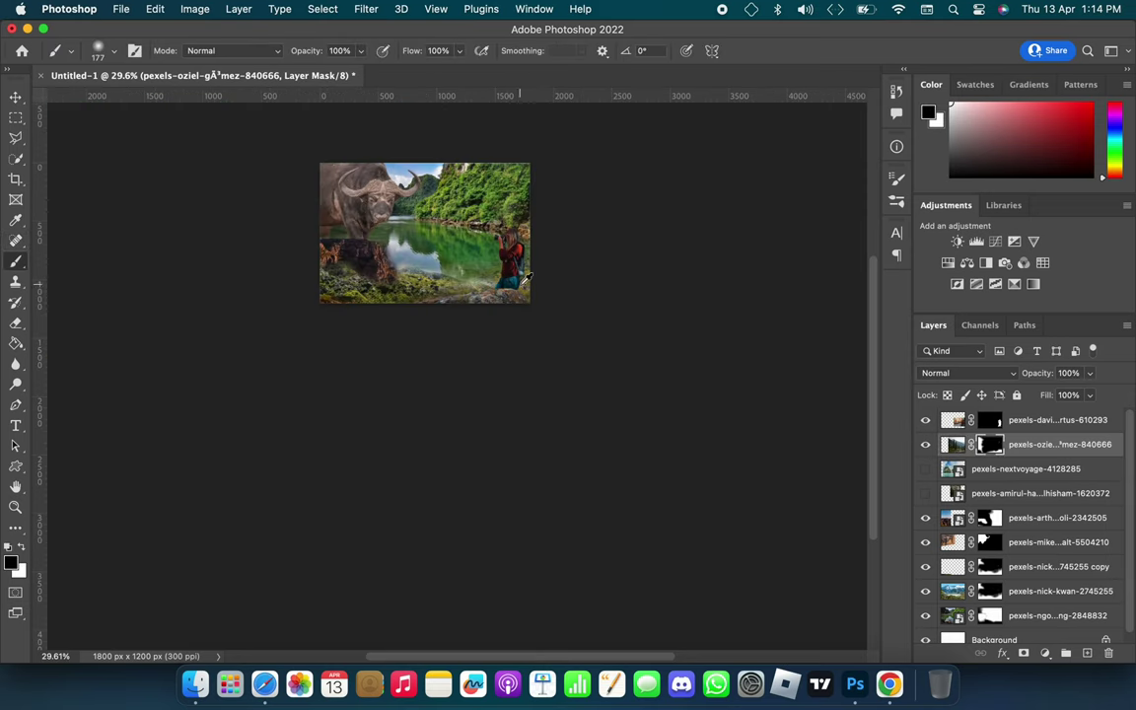
{"action": "scroll", "coordinate": [510, 274], "scroll_direction": "up", "scroll_amount": 1}
- Move the photographer left into the river
{"action": "key", "text": "v"}
{"action": "left_click", "coordinate": [510, 274]}
{"action": "scroll", "coordinate": [510, 274], "scroll_direction": "up", "scroll_amount": 3}
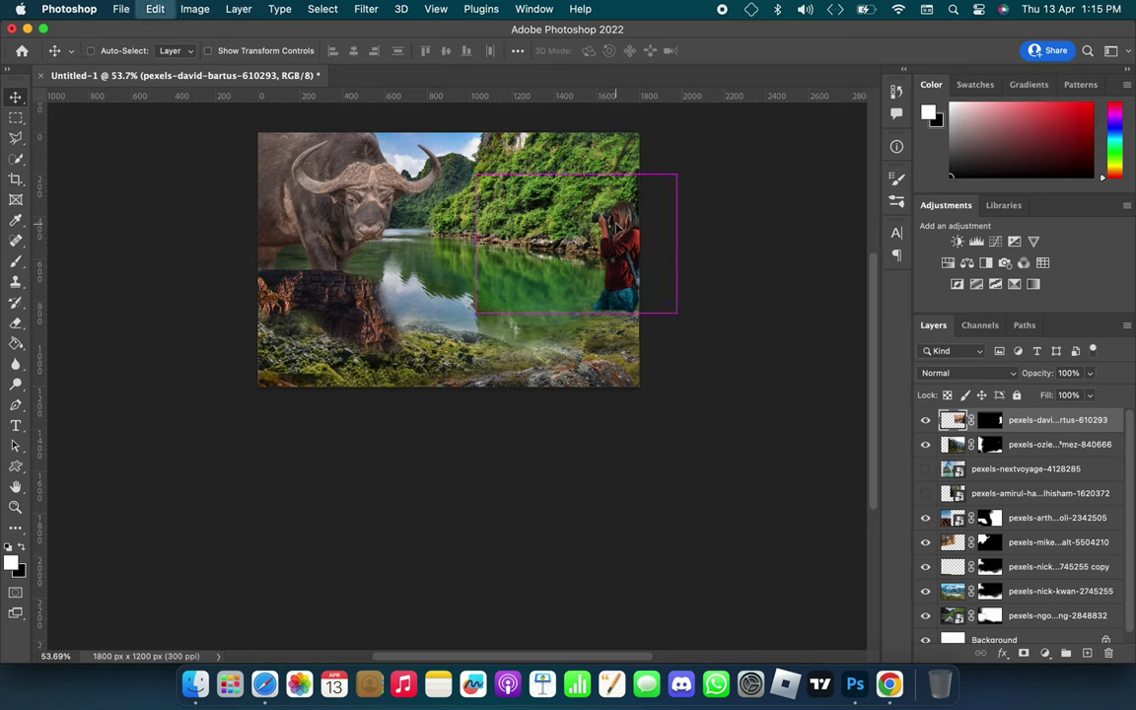
{"action": "key", "text": "ctrl+t"}
{"action": "mouse_move", "coordinate": [621, 266]}
{"action": "left_mouse_down"}
{"action": "mouse_move", "coordinate": [523, 295]}
{"action": "mouse_move", "coordinate": [594, 340]}
{"action": "left_mouse_up"}
{"action": "scroll", "coordinate": [568, 281], "scroll_direction": "up", "scroll_amount": 2}
{"action": "key", "text": "Return"}
- Shrink and slightly tilt the photographer, then nudge her left in the water
{"action": "key", "text": "b"}
{"action": "key", "text": "ctrl+t"}
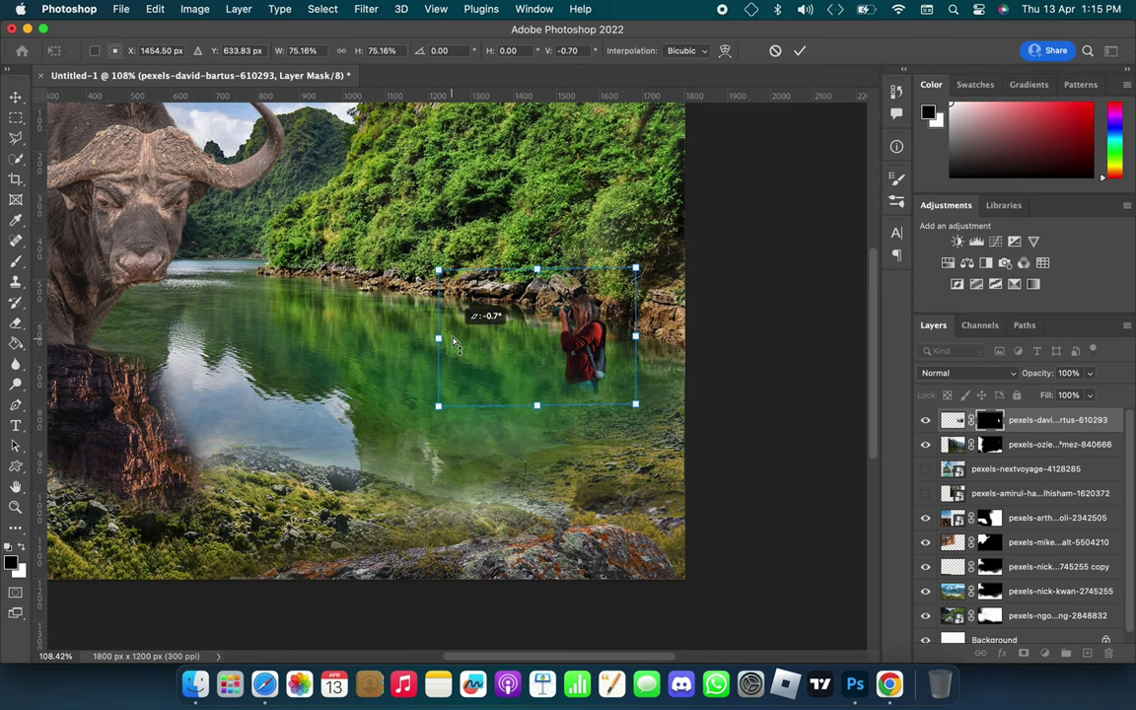
{"action": "left_click_drag", "start_coordinate": [454, 342], "coordinate": [531, 406]}
{"action": "left_click", "coordinate": [800, 51]}
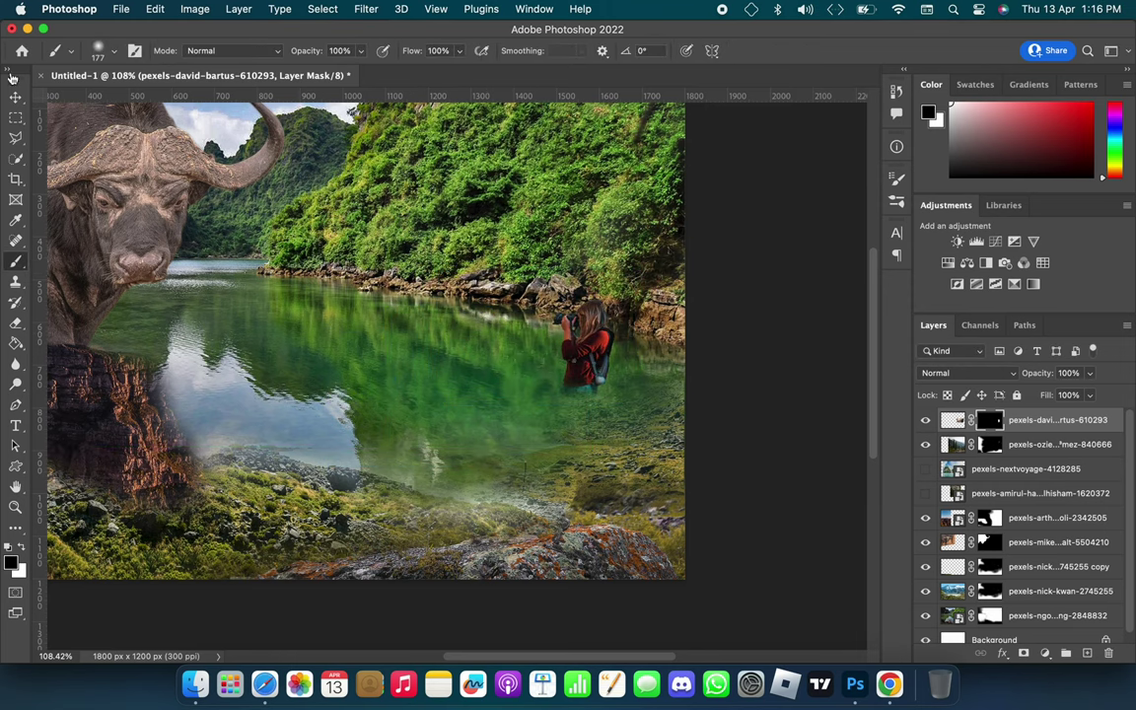
{"action": "key", "text": "v"}
{"action": "left_click_drag", "start_coordinate": [581, 340], "coordinate": [498, 366]}
{"action": "scroll", "coordinate": [595, 276], "scroll_direction": "down", "scroll_amount": 5}
{"action": "scroll", "coordinate": [595, 276], "scroll_direction": "up", "scroll_amount": 3}
- Show the island seascape layer and shrink it onto the buffalo's forehead
{"action": "left_click", "coordinate": [925, 468]}
{"action": "left_click", "coordinate": [1025, 468]}
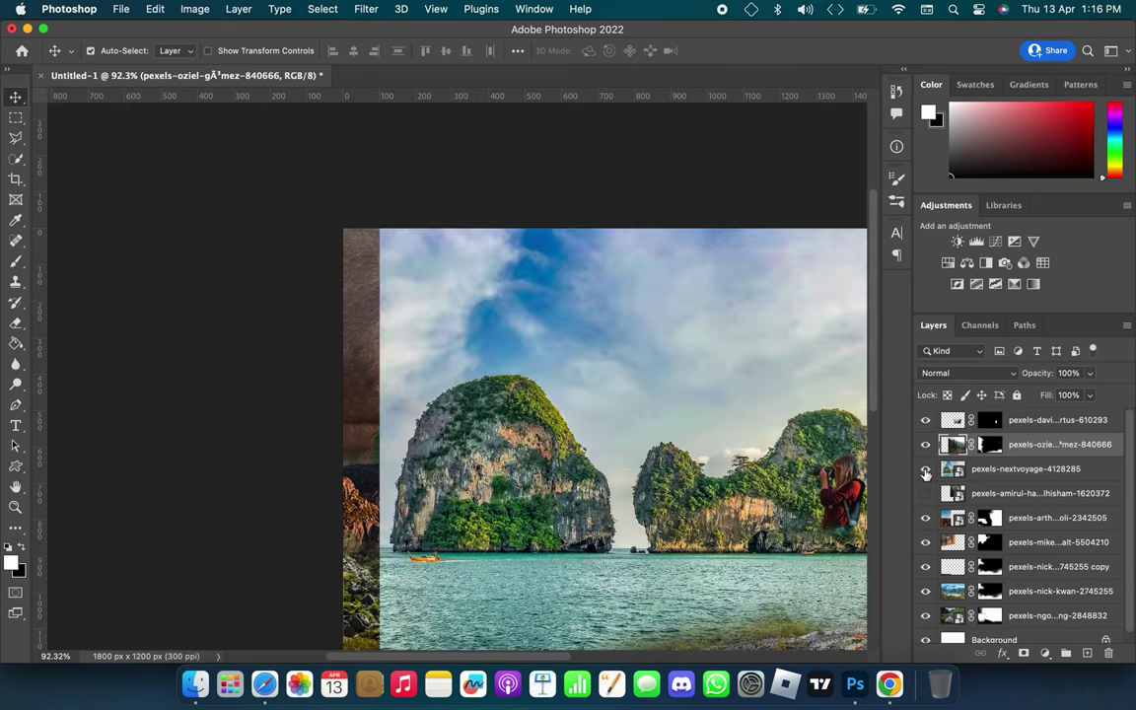
{"action": "key", "text": "ctrl+t"}
{"action": "scroll", "coordinate": [794, 355], "scroll_direction": "down", "scroll_amount": 5}
{"action": "scroll", "coordinate": [793, 355], "scroll_direction": "up", "scroll_amount": 10}
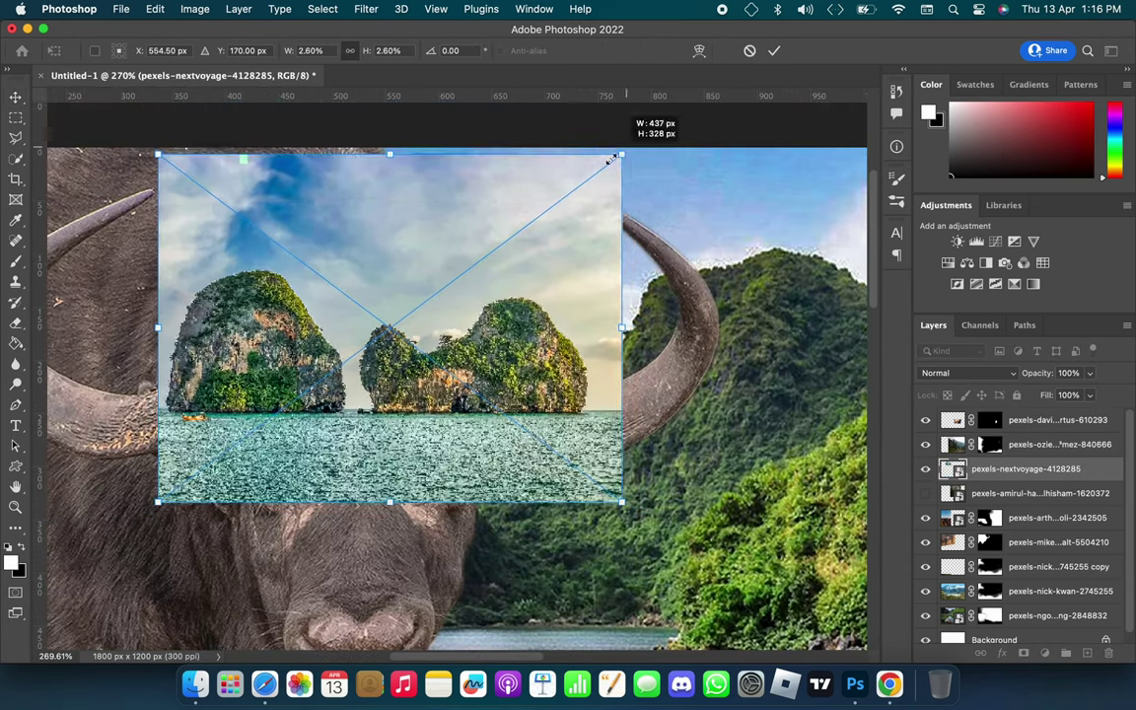
{"action": "left_click_drag", "start_coordinate": [621, 148], "coordinate": [507, 240]}
{"action": "left_click_drag", "start_coordinate": [441, 355], "coordinate": [422, 357]}
{"action": "key", "text": "Return"}
- Mask the seascape and paint out its sky and background edges in black
{"action": "key", "text": "b"}
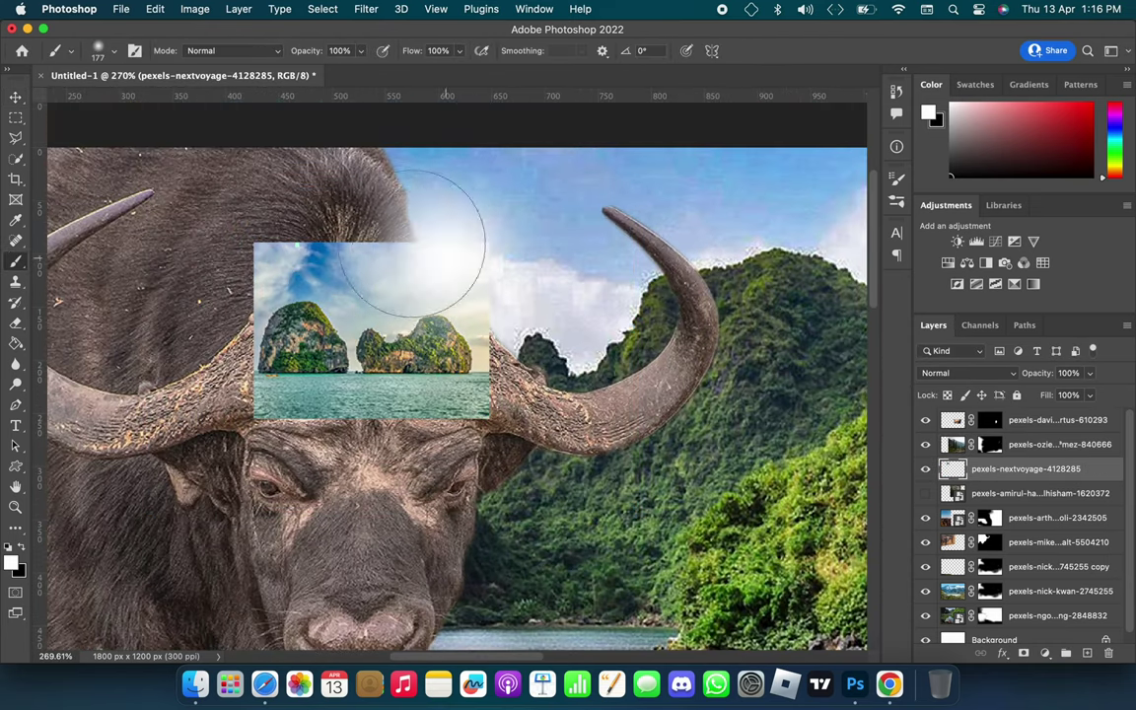
{"action": "left_click", "coordinate": [1045, 653]}
{"action": "key", "text": "x"}
{"action": "mouse_move", "coordinate": [414, 251]}
{"action": "left_mouse_down"}
{"action": "mouse_move", "coordinate": [286, 266]}
{"action": "mouse_move", "coordinate": [414, 296]}
{"action": "left_mouse_up"}
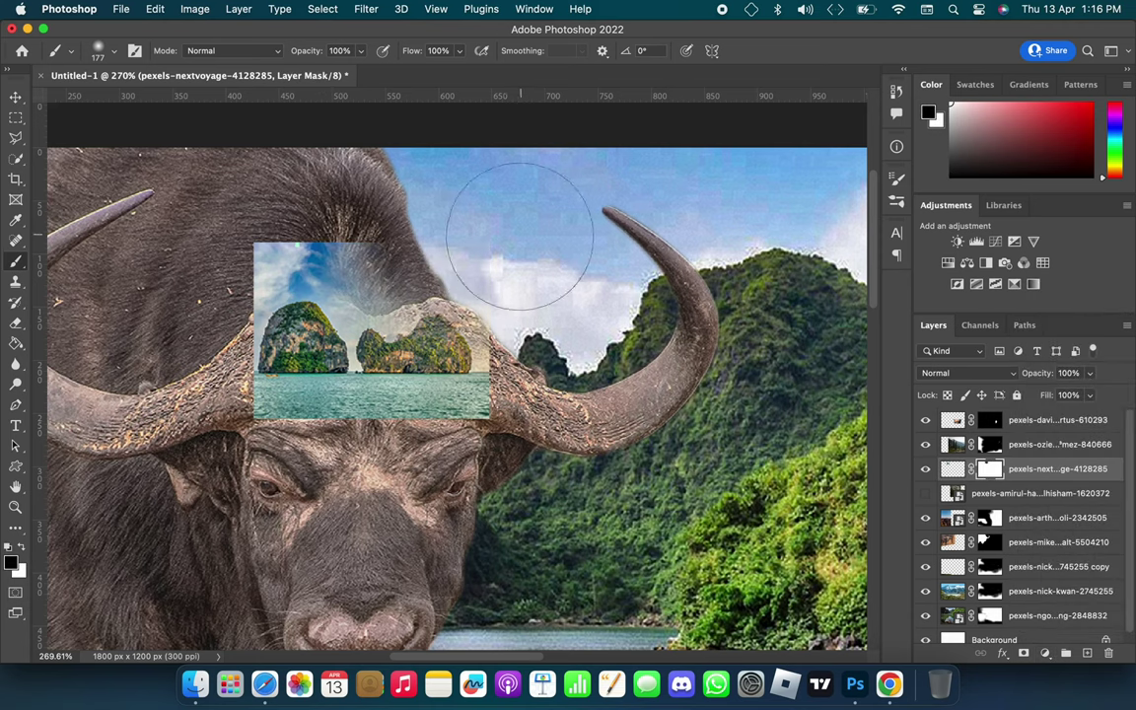
{"action": "mouse_move", "coordinate": [295, 277]}
{"action": "left_mouse_down"}
{"action": "mouse_move", "coordinate": [427, 296]}
{"action": "mouse_move", "coordinate": [277, 369]}
{"action": "left_mouse_up"}
{"action": "scroll", "coordinate": [369, 346], "scroll_direction": "up", "scroll_amount": 3}
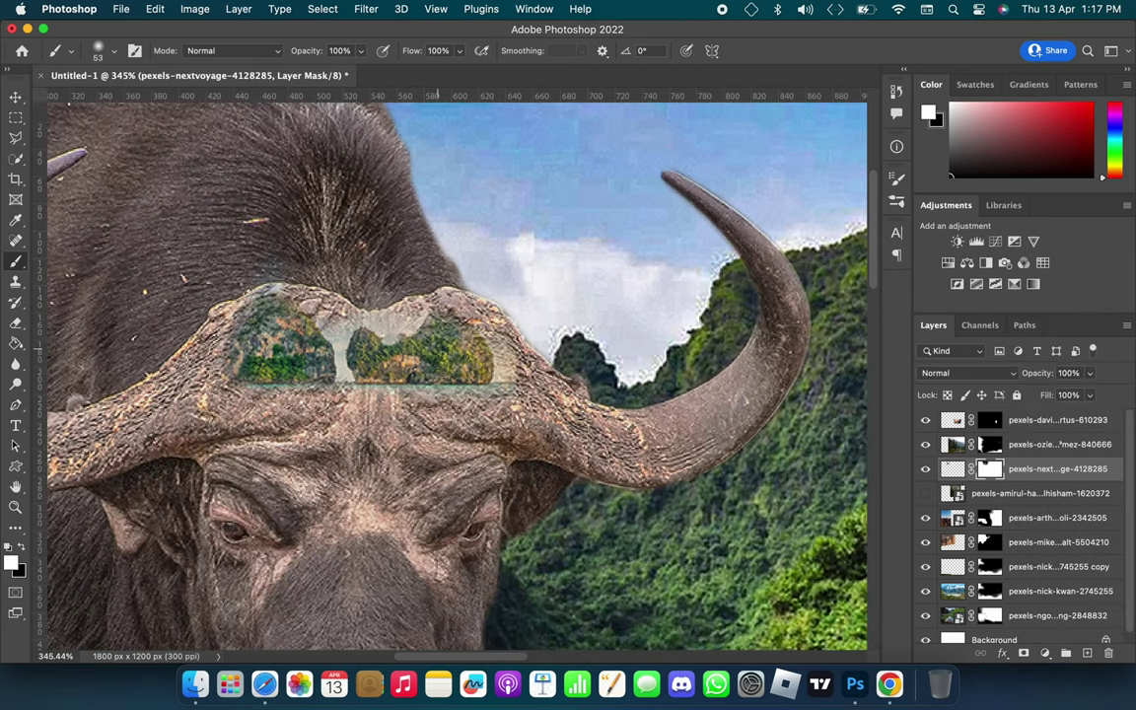
{"action": "left_click_drag", "start_coordinate": [433, 295], "coordinate": [227, 325]}
{"action": "scroll", "coordinate": [370, 346], "scroll_direction": "up", "scroll_amount": 4}
- Restore the island peaks and edges with a smaller white brush
{"action": "key", "text": "x"}
{"action": "key", "text": "bracketleft"}
{"action": "key", "text": "bracketleft"}
{"action": "key", "text": "bracketleft"}
{"action": "mouse_move", "coordinate": [295, 433]}
{"action": "left_mouse_down"}
{"action": "mouse_move", "coordinate": [267, 247]}
{"action": "mouse_move", "coordinate": [394, 197]}
{"action": "mouse_move", "coordinate": [577, 211]}
{"action": "left_mouse_up"}
{"action": "left_click_drag", "start_coordinate": [813, 505], "coordinate": [650, 478]}
{"action": "scroll", "coordinate": [650, 478], "scroll_direction": "down", "scroll_amount": 3}
{"action": "scroll", "coordinate": [650, 478], "scroll_direction": "down", "scroll_amount": 3}
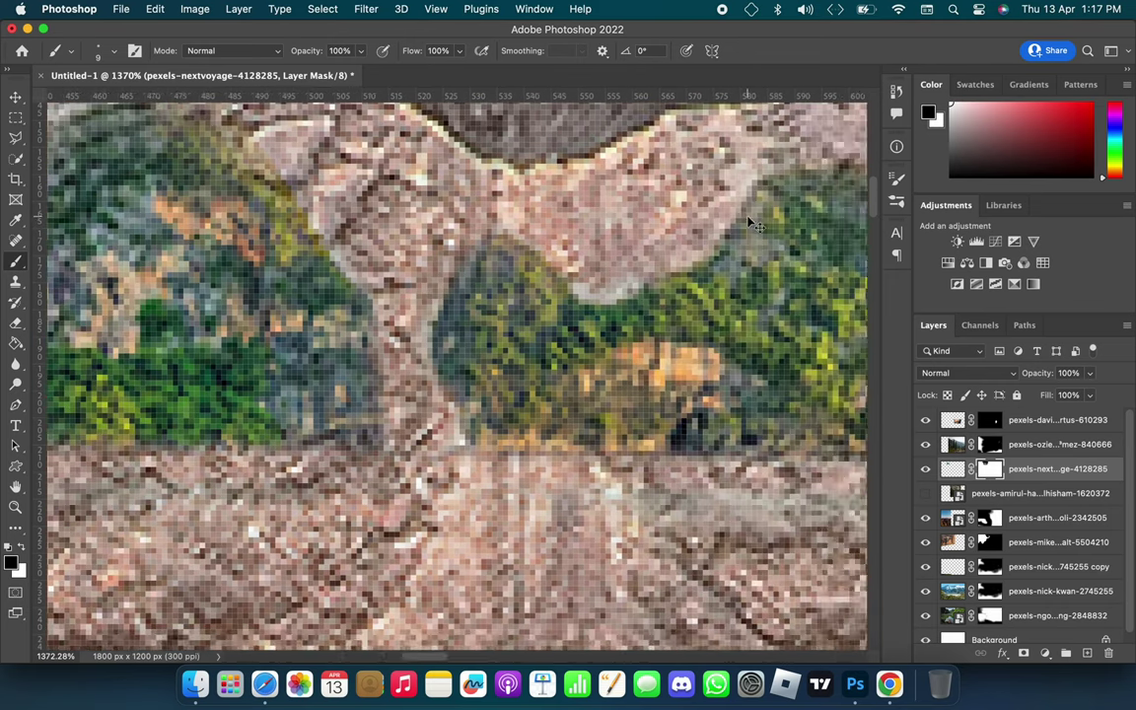
{"action": "scroll", "coordinate": [370, 148], "scroll_direction": "down", "scroll_amount": 2}
- Warp the islands to follow the curve of the forehead
{"action": "key", "text": "v"}
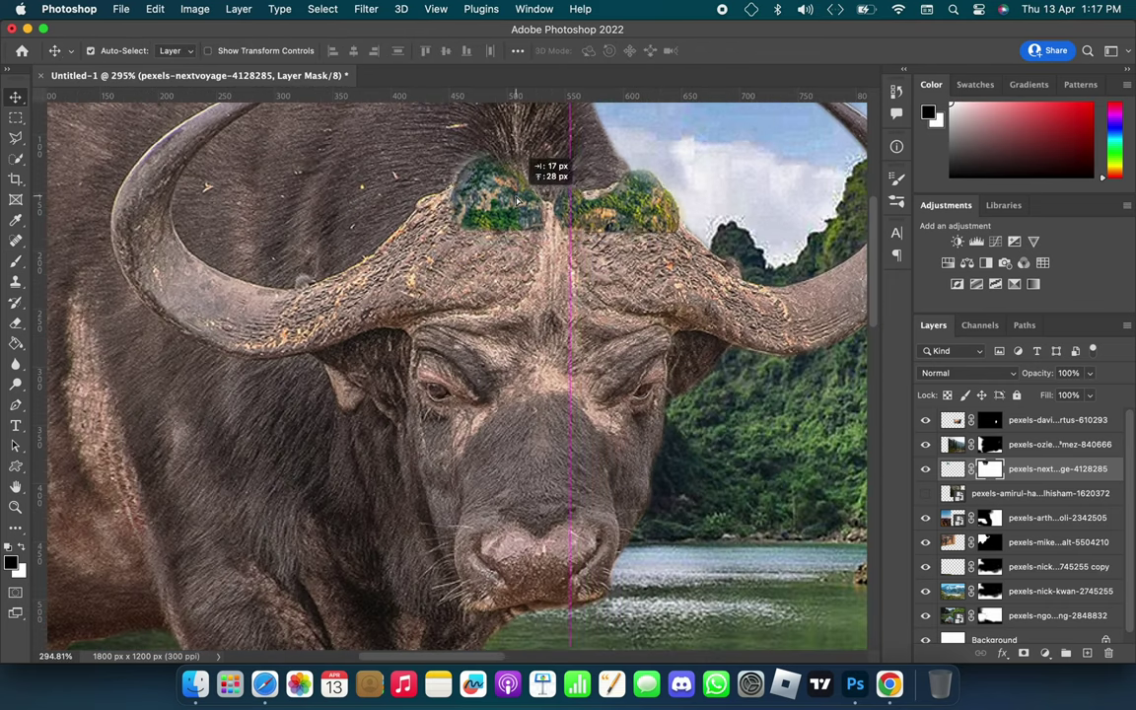
{"action": "key", "text": "ctrl+t"}
{"action": "left_click_drag", "start_coordinate": [650, 200], "coordinate": [635, 219]}
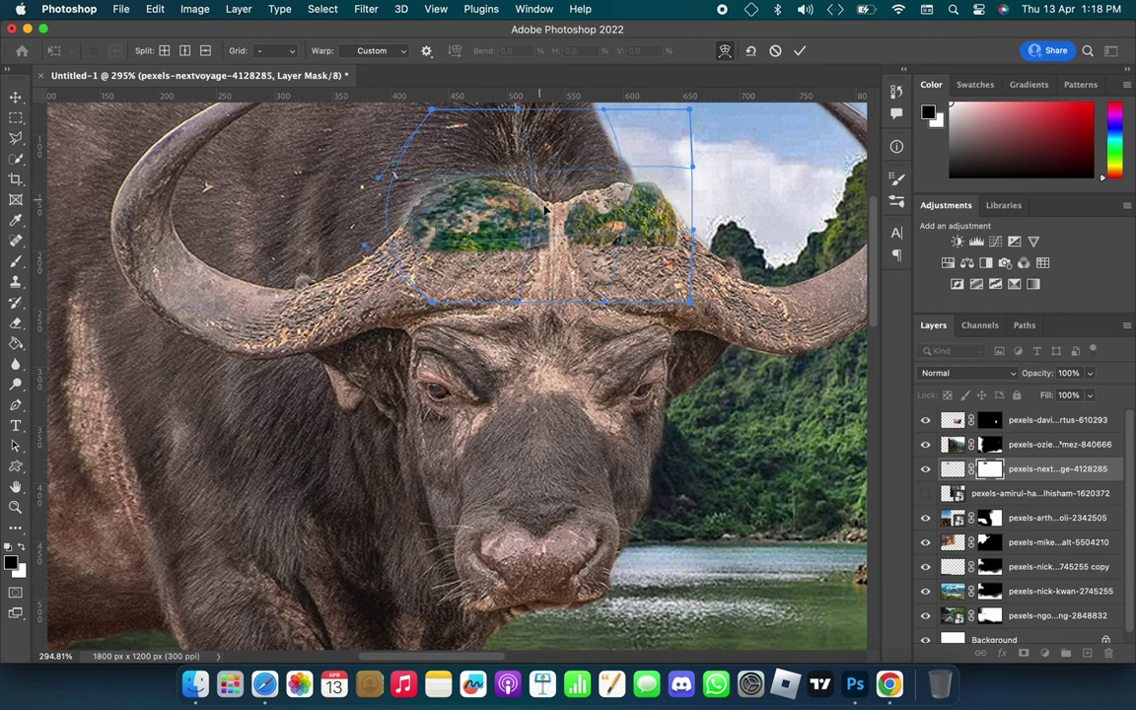
{"action": "key", "text": "Return"}
- Revert to the unmasked seascape and resize it to span the forehead
{"action": "key", "text": "Delete"}
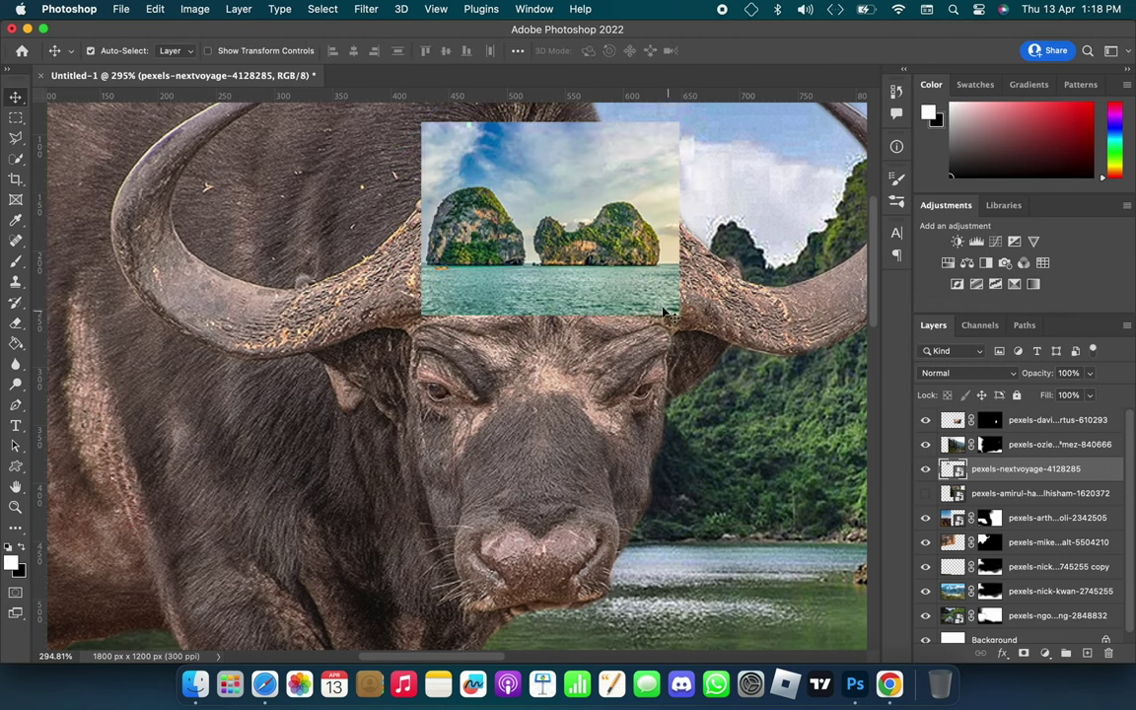
{"action": "key", "text": "super+0"}
{"action": "key", "text": "super+t"}
{"action": "left_click_drag", "start_coordinate": [786, 570], "coordinate": [435, 259]}
{"action": "scroll", "coordinate": [435, 258], "scroll_direction": "up", "scroll_amount": 5}
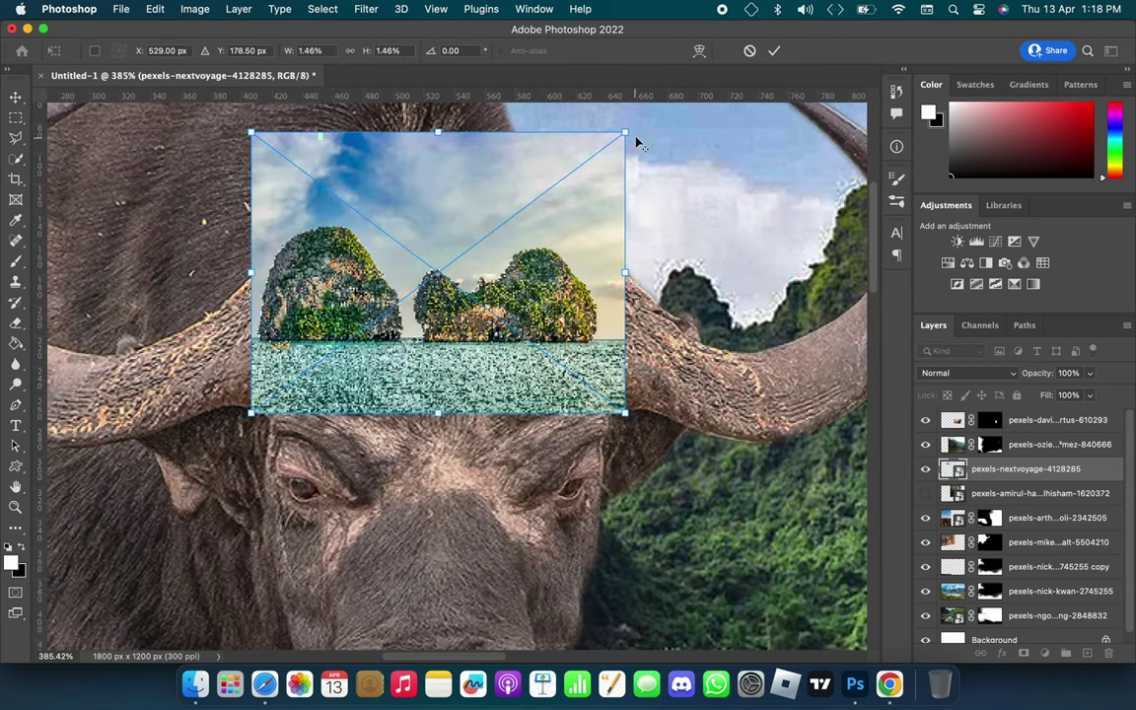
{"action": "left_click_drag", "start_coordinate": [633, 139], "coordinate": [608, 142]}
{"action": "left_click", "coordinate": [774, 51]}
- Resample the image to a resolution of 400 ppi
{"action": "left_click", "coordinate": [194, 9]}
{"action": "left_click", "coordinate": [217, 127]}
{"action": "type", "text": "400"}
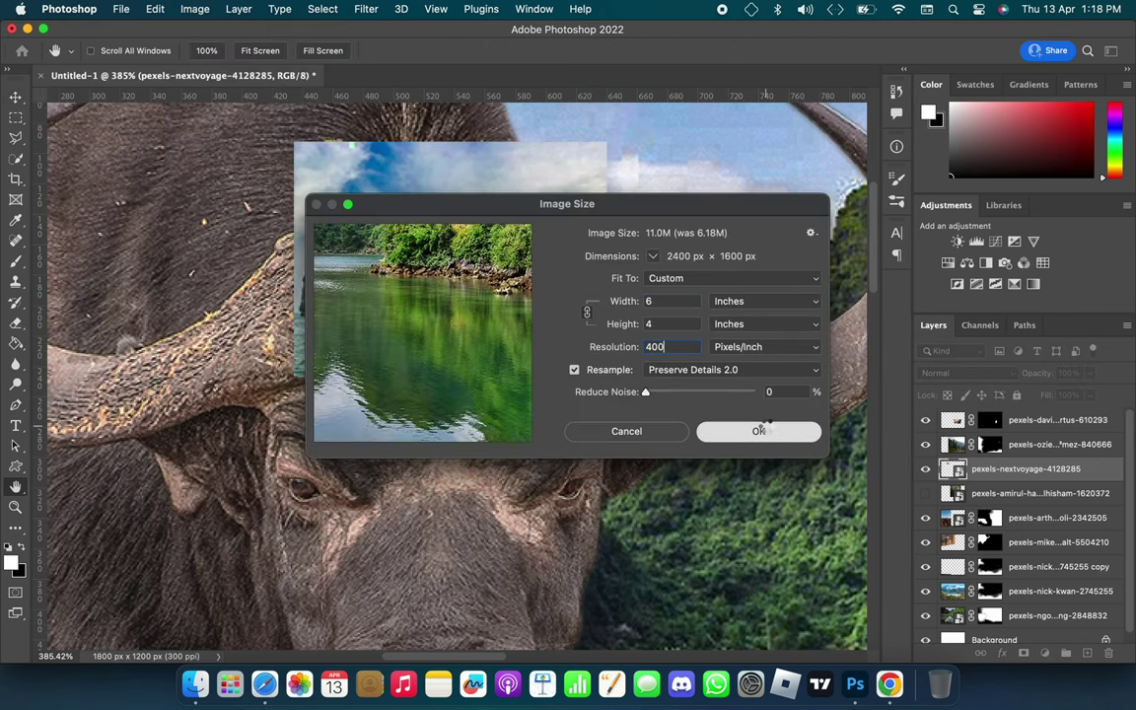
{"action": "left_click", "coordinate": [758, 431]}
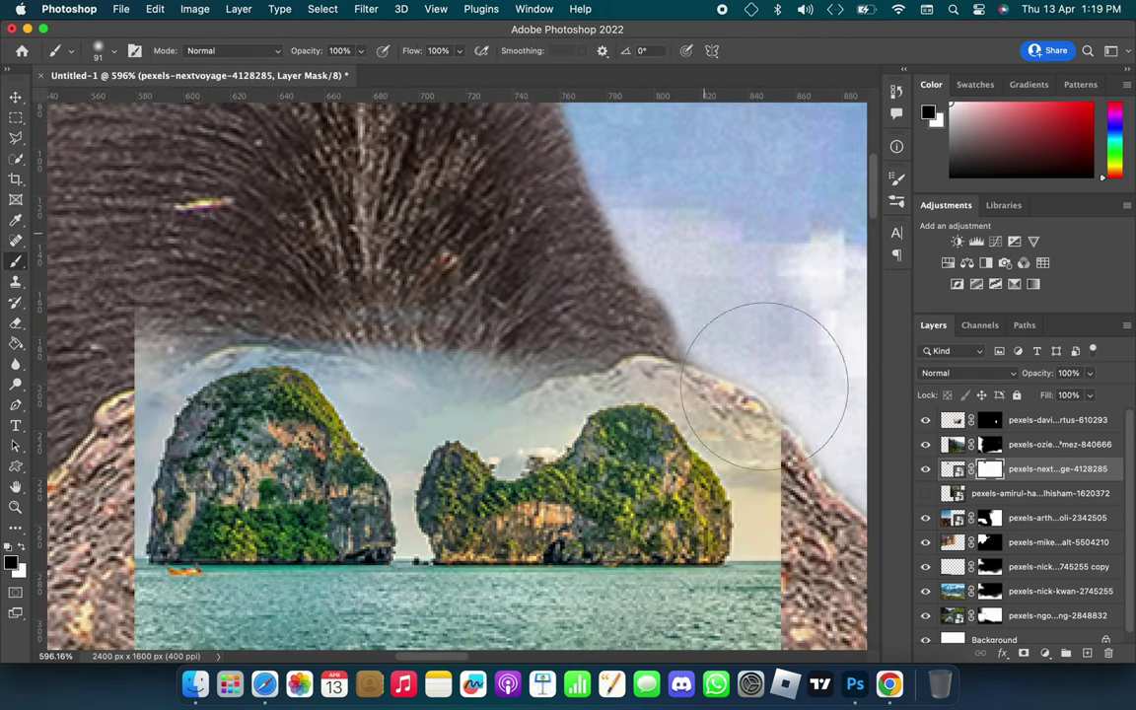
- Mask out the teal water strip and haze around the islands
{"action": "left_click_drag", "start_coordinate": [284, 357], "coordinate": [247, 357]}
{"action": "left_click_drag", "start_coordinate": [157, 580], "coordinate": [641, 580]}
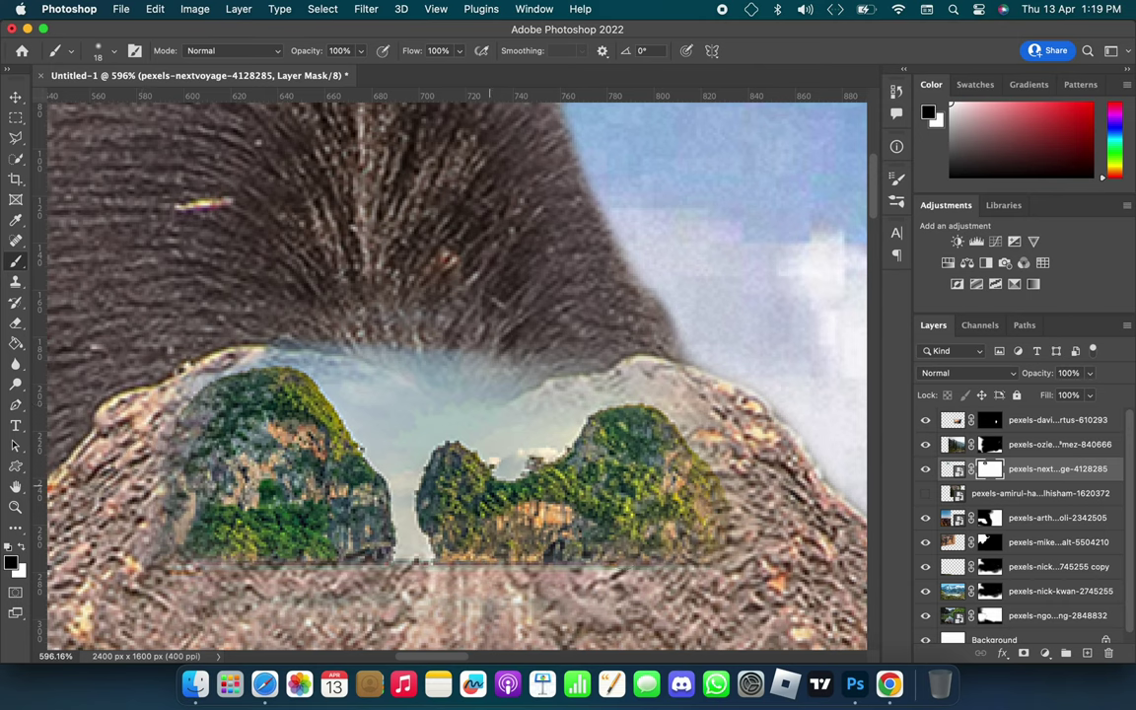
{"action": "left_click_drag", "start_coordinate": [490, 353], "coordinate": [519, 389]}
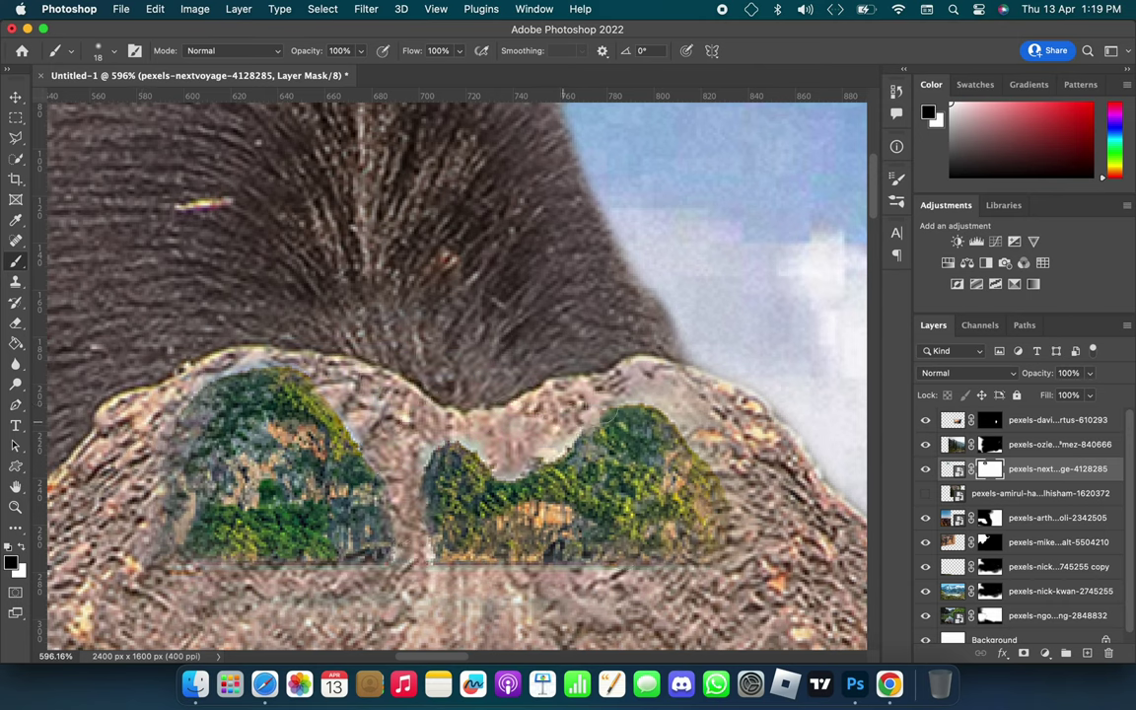
- Rasterize the island layer
{"action": "key", "text": "ctrl+t"}
{"action": "right_click", "coordinate": [350, 258]}
{"action": "left_click", "coordinate": [413, 360]}
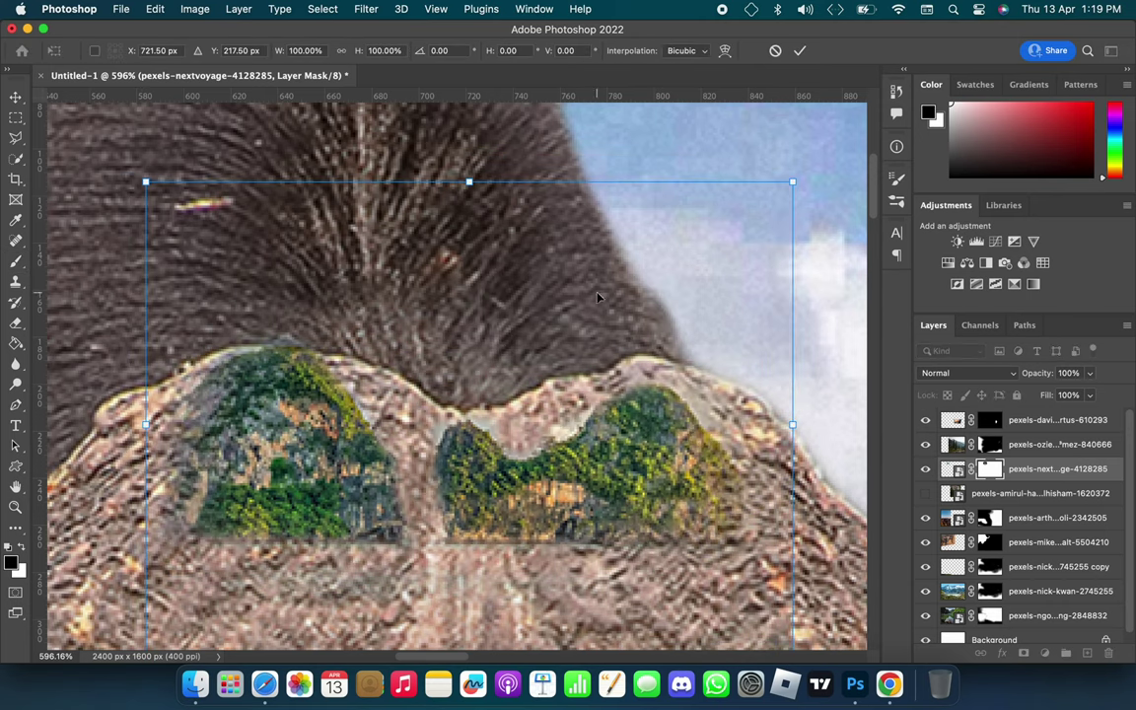
{"action": "right_click", "coordinate": [1055, 469]}
{"action": "left_click", "coordinate": [937, 189]}
- Warp the islands to bend along the forehead's curve
{"action": "left_click", "coordinate": [725, 50]}
{"action": "left_click_drag", "start_coordinate": [147, 424], "coordinate": [98, 473]}
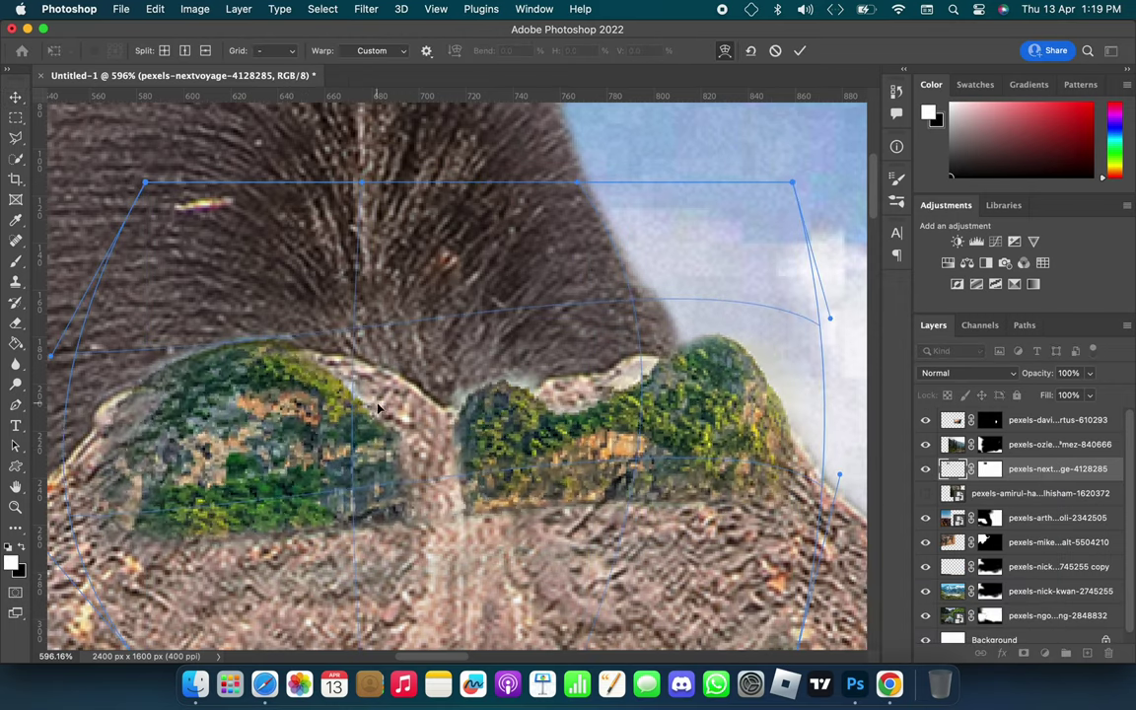
{"action": "key", "text": "Return"}
{"action": "key", "text": "super+0"}
{"action": "scroll", "coordinate": [527, 342], "scroll_direction": "up", "scroll_amount": 3}
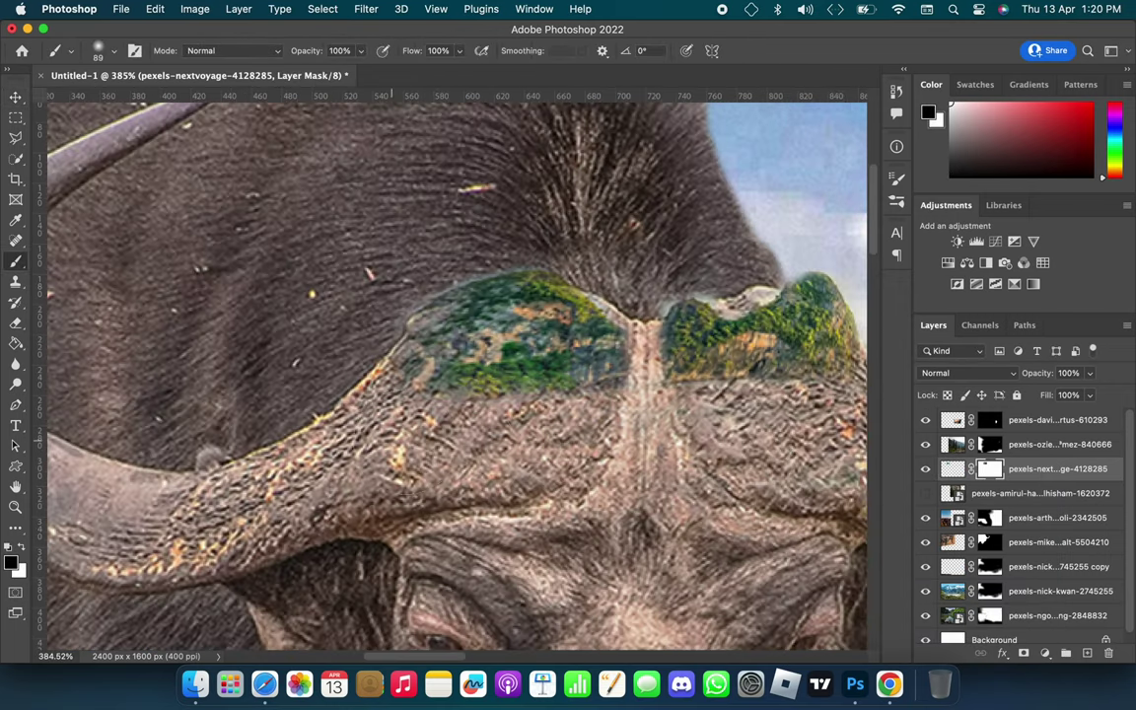
{"action": "key", "text": "super+0"}
{"action": "scroll", "coordinate": [457, 295], "scroll_direction": "up", "scroll_amount": 2}
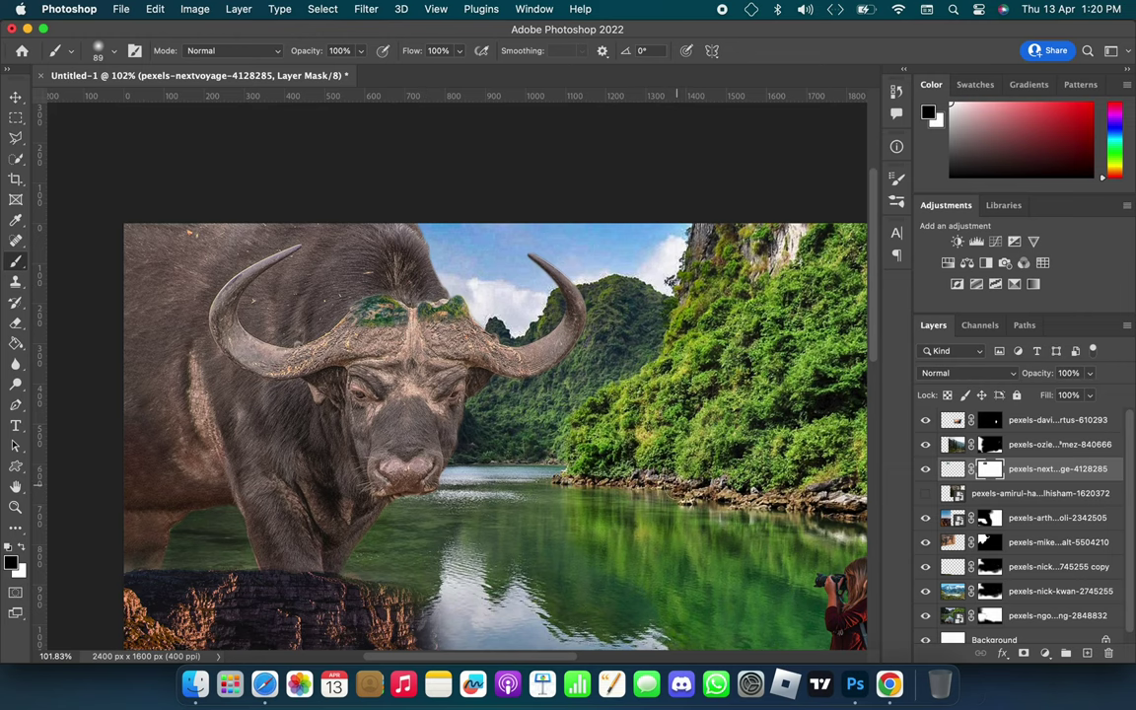
{"action": "key", "text": "s"}
{"action": "scroll", "coordinate": [457, 295], "scroll_direction": "down", "scroll_amount": 1}
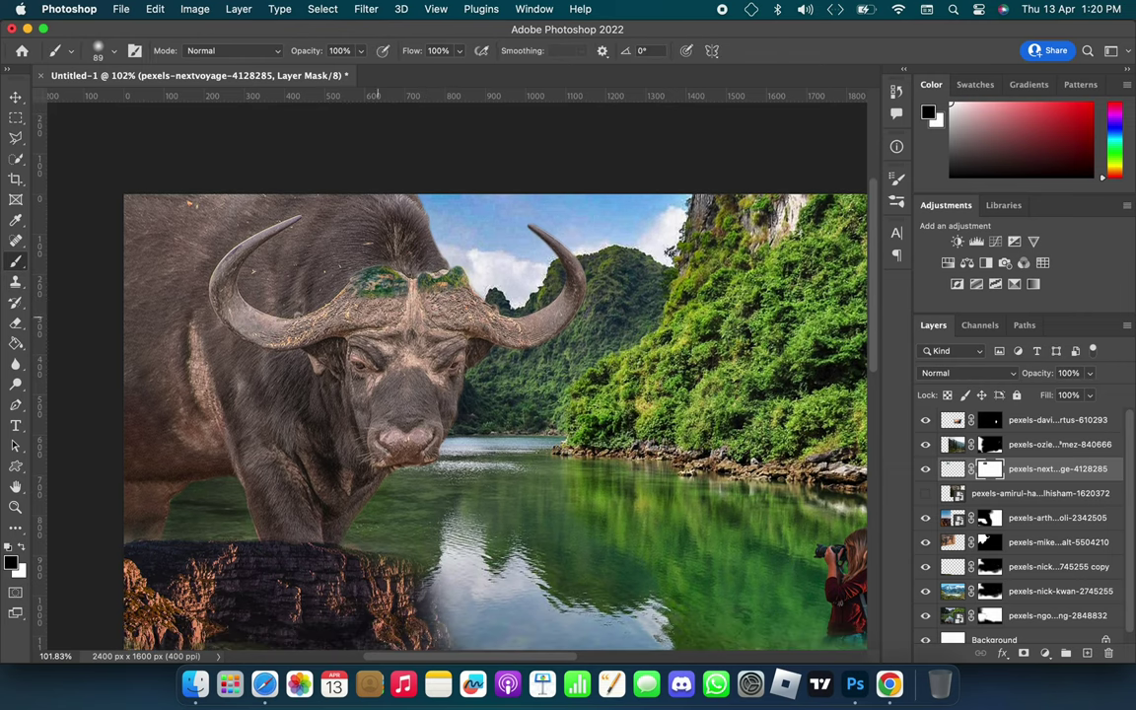
- Show the waterfall layer, raise it above the islands, and shrink it onto the forehead
{"action": "left_click", "coordinate": [925, 493]}
{"action": "key", "text": "v"}
{"action": "left_click_drag", "start_coordinate": [749, 394], "coordinate": [552, 380]}
{"action": "key", "text": "super+bracketright"}
{"action": "key", "text": "super+t"}
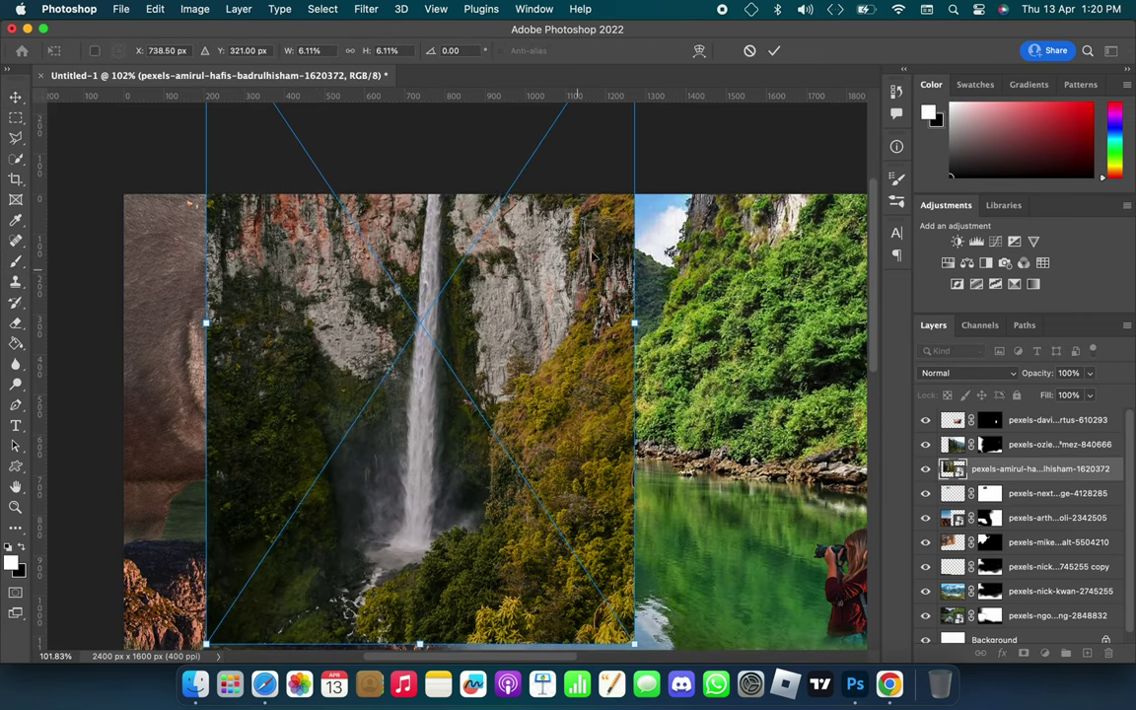
{"action": "mouse_move", "coordinate": [631, 325]}
{"action": "left_mouse_down"}
{"action": "mouse_move", "coordinate": [592, 215]}
{"action": "mouse_move", "coordinate": [659, 187]}
{"action": "left_mouse_up"}
{"action": "scroll", "coordinate": [593, 215], "scroll_direction": "up", "scroll_amount": 4}
{"action": "scroll", "coordinate": [631, 197], "scroll_direction": "up", "scroll_amount": 3}
{"action": "key", "text": "Return"}
- Add a mask to the waterfall and paint its hard edges away into the forehead
{"action": "left_click", "coordinate": [1044, 653]}
{"action": "key", "text": "b"}
{"action": "left_click_drag", "start_coordinate": [374, 158], "coordinate": [384, 473]}
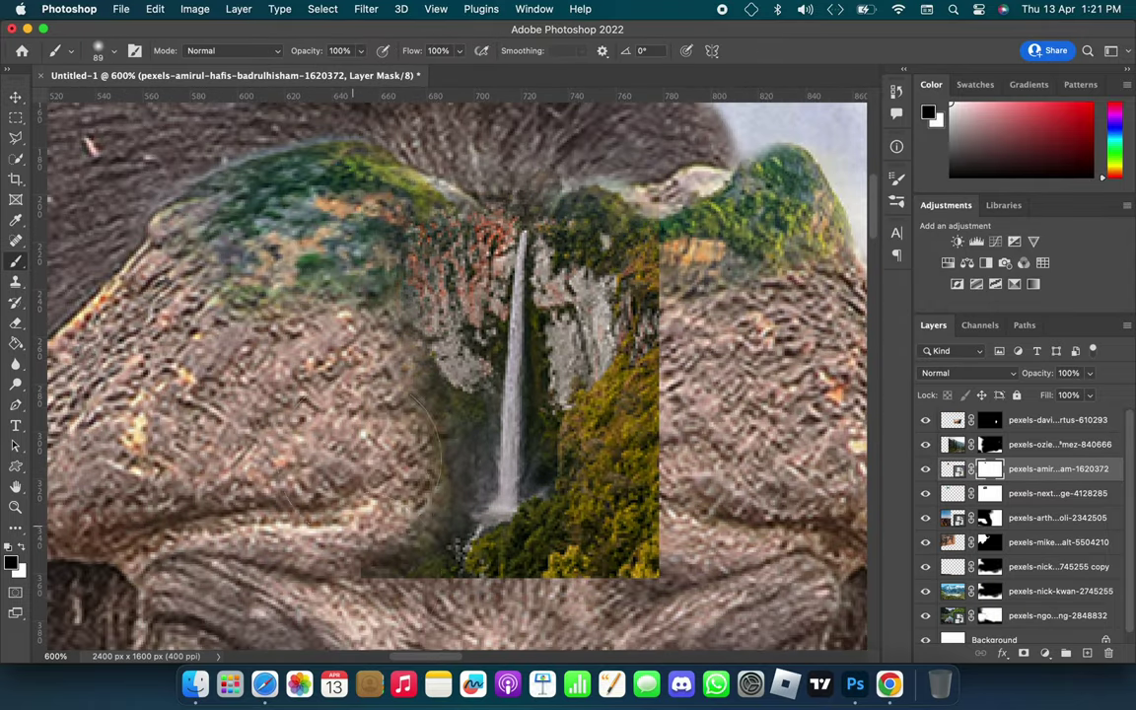
{"action": "left_click_drag", "start_coordinate": [592, 414], "coordinate": [454, 532]}
{"action": "scroll", "coordinate": [588, 230], "scroll_direction": "down", "scroll_amount": 5}
{"action": "scroll", "coordinate": [589, 229], "scroll_direction": "up", "scroll_amount": 4}
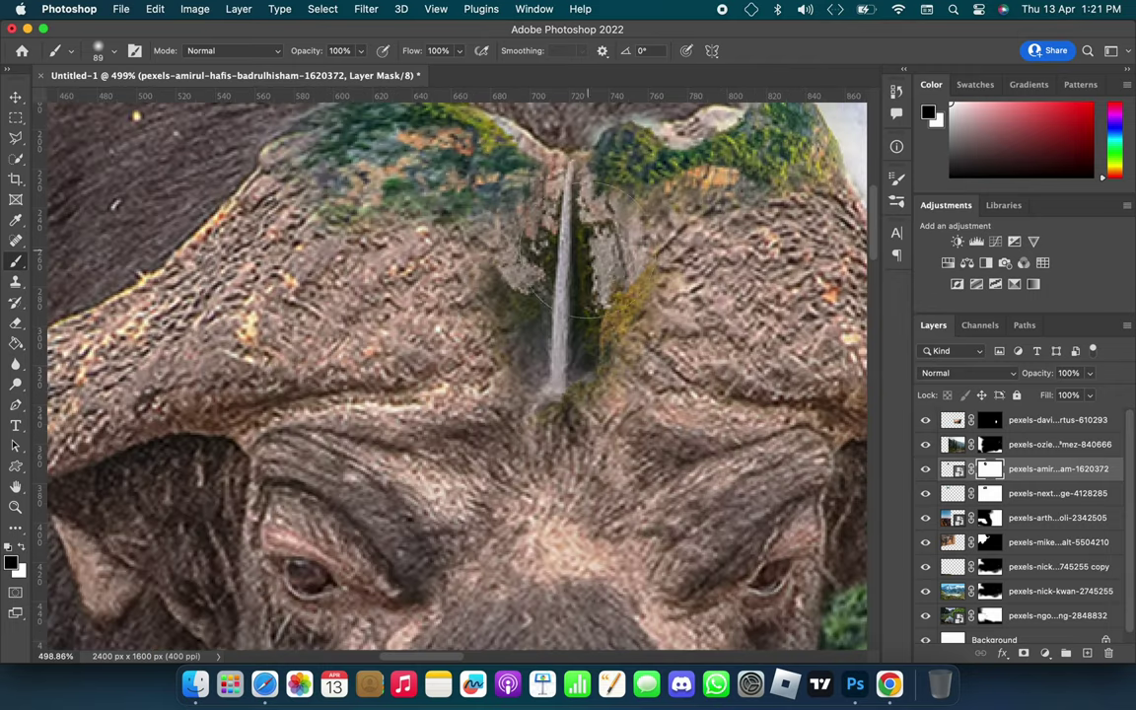
{"action": "key", "text": "v"}
{"action": "left_click_drag", "start_coordinate": [589, 210], "coordinate": [589, 230]}
{"action": "scroll", "coordinate": [589, 230], "scroll_direction": "down", "scroll_amount": 4}
{"action": "scroll", "coordinate": [634, 208], "scroll_direction": "down", "scroll_amount": 3}
- Duplicate the gorge landscape layer, raise the copy in the stack and shift it left and down
{"action": "scroll", "coordinate": [634, 208], "scroll_direction": "up", "scroll_amount": 4}
{"action": "left_click", "coordinate": [1055, 615]}
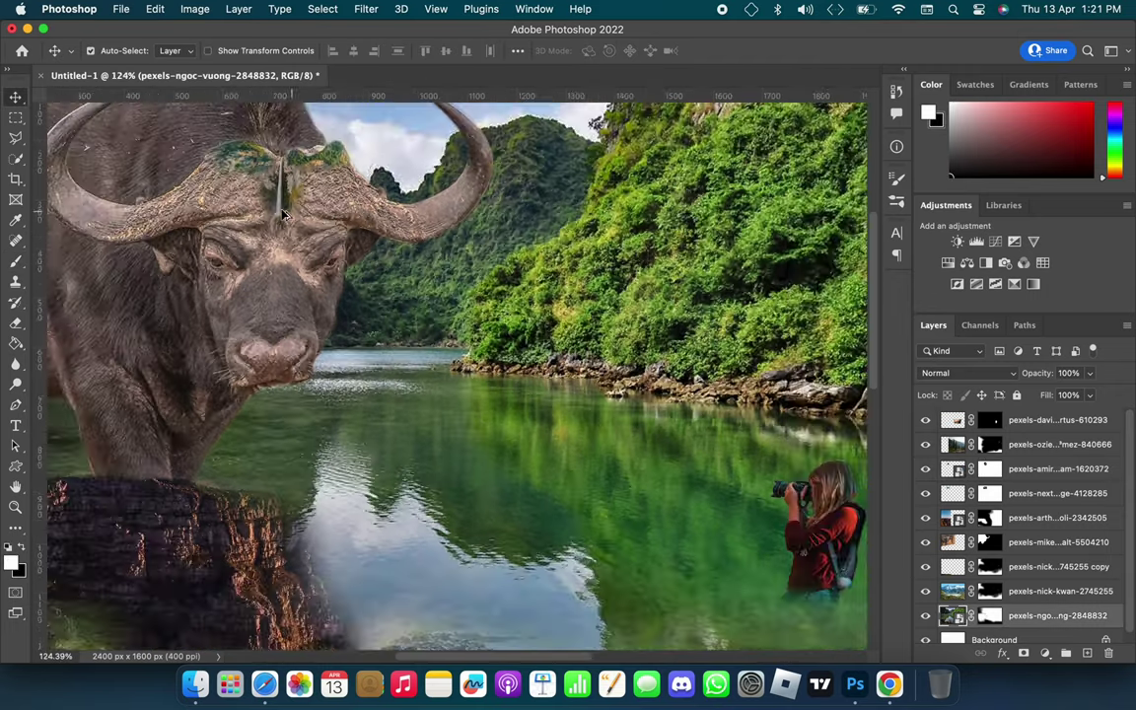
{"action": "scroll", "coordinate": [591, 375], "scroll_direction": "down", "scroll_amount": 3}
{"action": "right_click", "coordinate": [953, 616]}
{"action": "left_click", "coordinate": [862, 40]}
{"action": "left_click", "coordinate": [712, 281]}
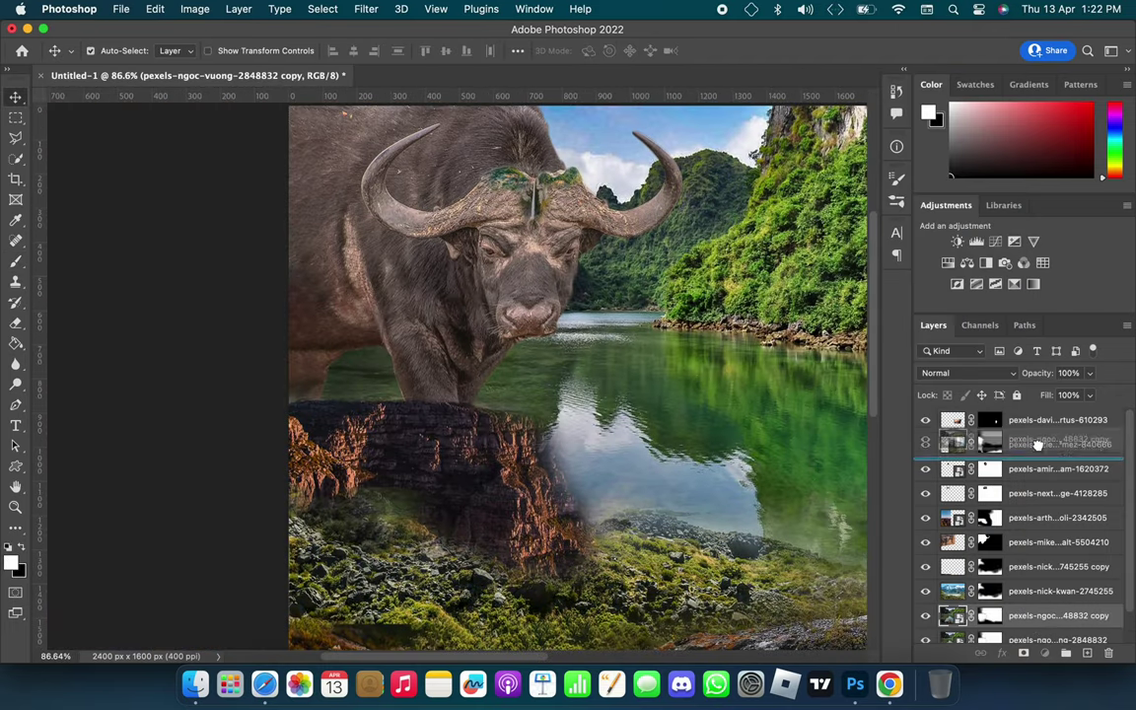
{"action": "key", "text": "super+bracketright"}
{"action": "key", "text": "super+bracketright"}
{"action": "key", "text": "super+bracketright"}
{"action": "left_click_drag", "start_coordinate": [609, 182], "coordinate": [389, 266]}
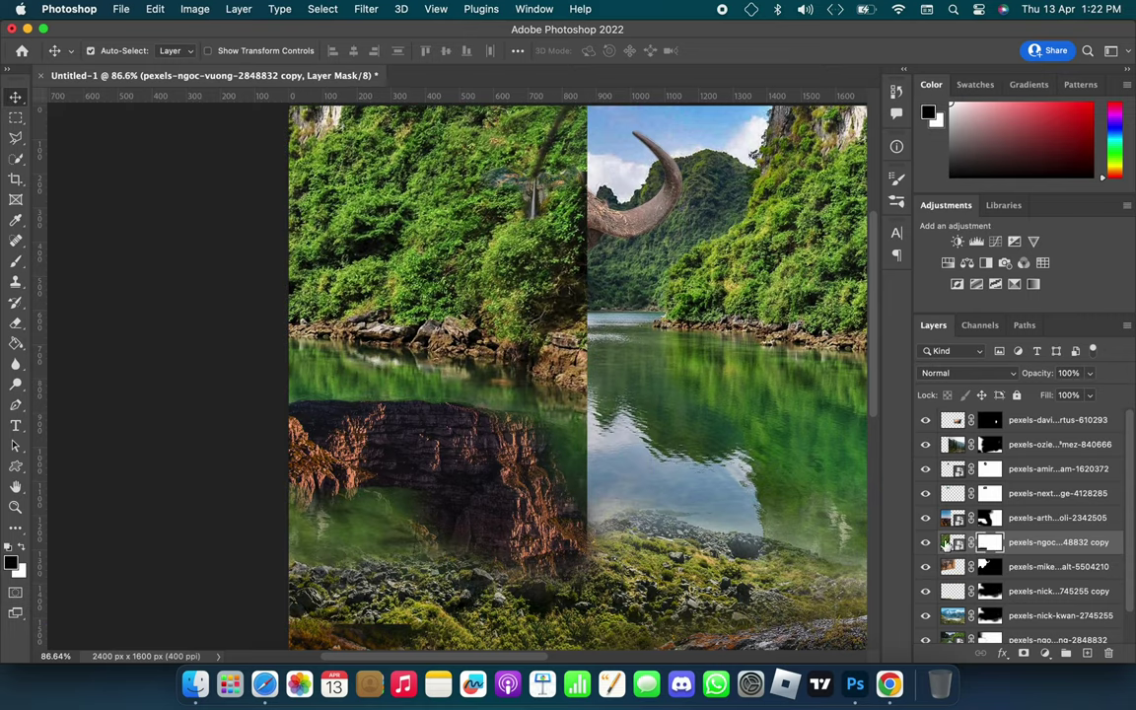
- Hide the landscape copy behind a black mask, then paint white to reveal texture on the buffalo's nose and face
{"action": "key", "text": "super+i"}
{"action": "scroll", "coordinate": [720, 459], "scroll_direction": "down", "scroll_amount": 5}
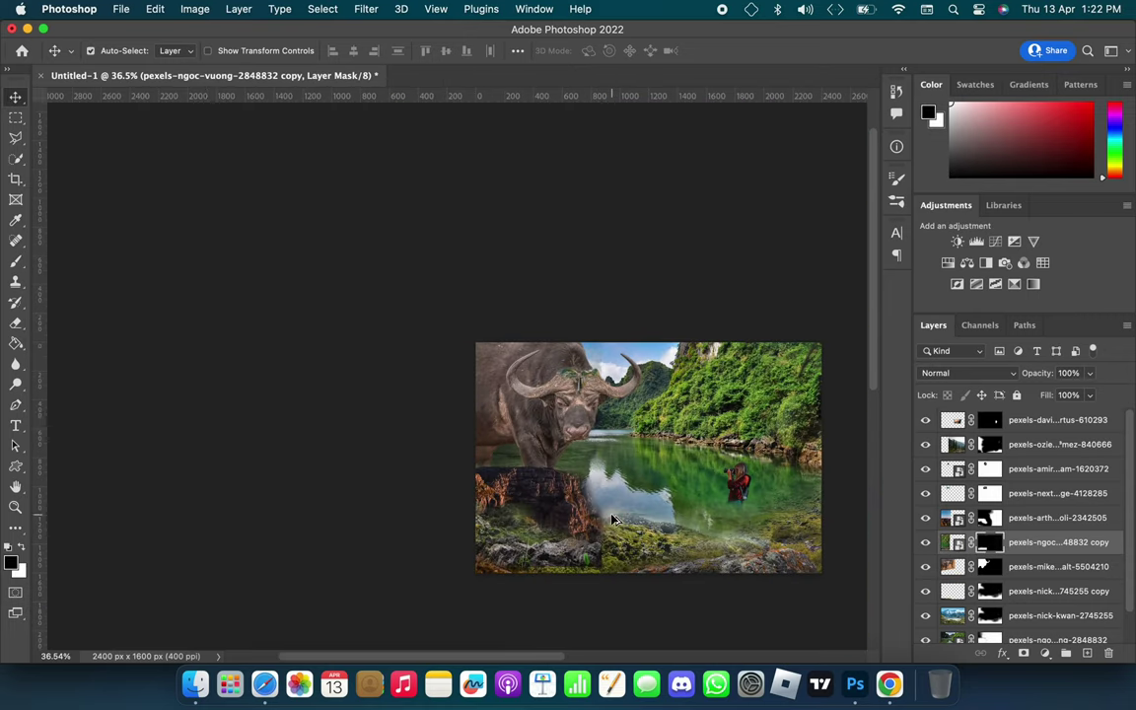
{"action": "key", "text": "b"}
{"action": "scroll", "coordinate": [552, 394], "scroll_direction": "up", "scroll_amount": 5}
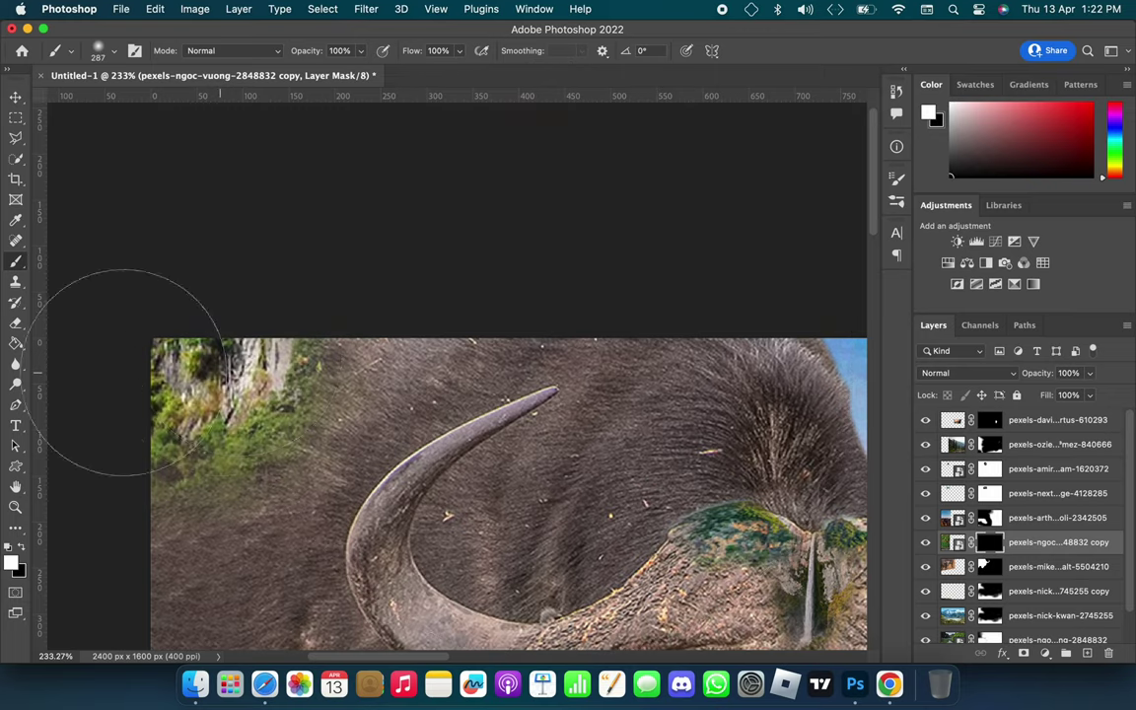
{"action": "scroll", "coordinate": [721, 314], "scroll_direction": "down", "scroll_amount": 2}
{"action": "scroll", "coordinate": [721, 313], "scroll_direction": "down", "scroll_amount": 3}
{"action": "key", "text": "bracketleft"}
{"action": "key", "text": "bracketleft"}
{"action": "key", "text": "bracketleft"}
{"action": "key", "text": "x"}
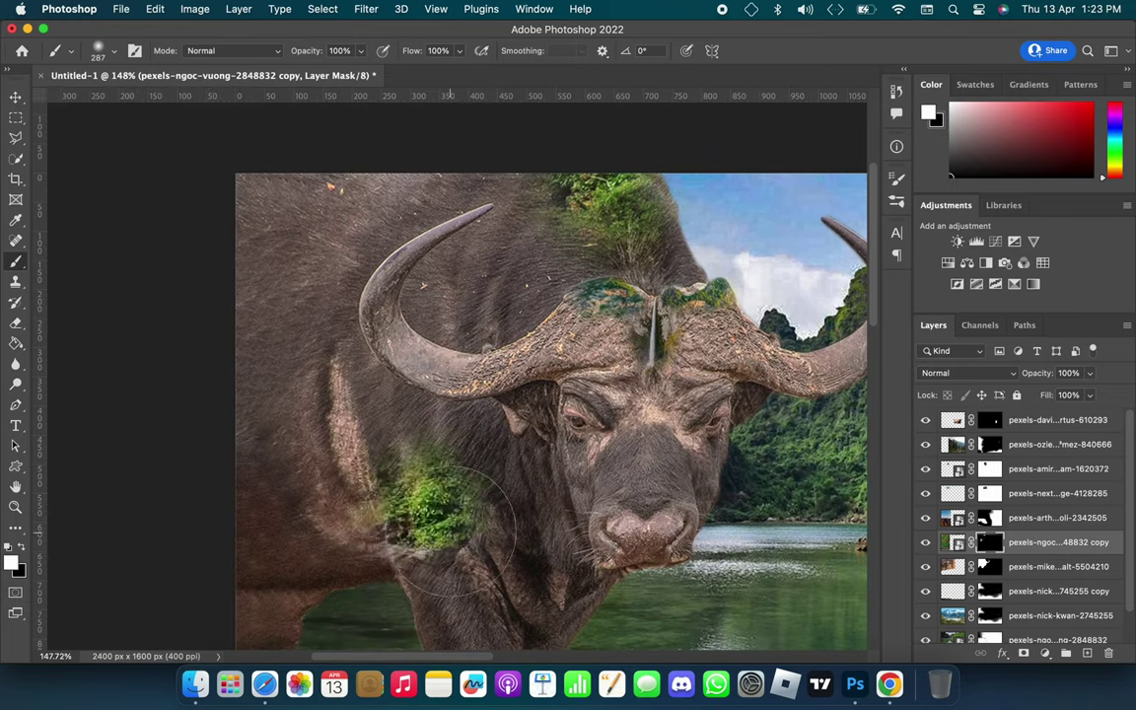
{"action": "left_click", "coordinate": [639, 503]}
{"action": "left_click_drag", "start_coordinate": [697, 470], "coordinate": [608, 424]}
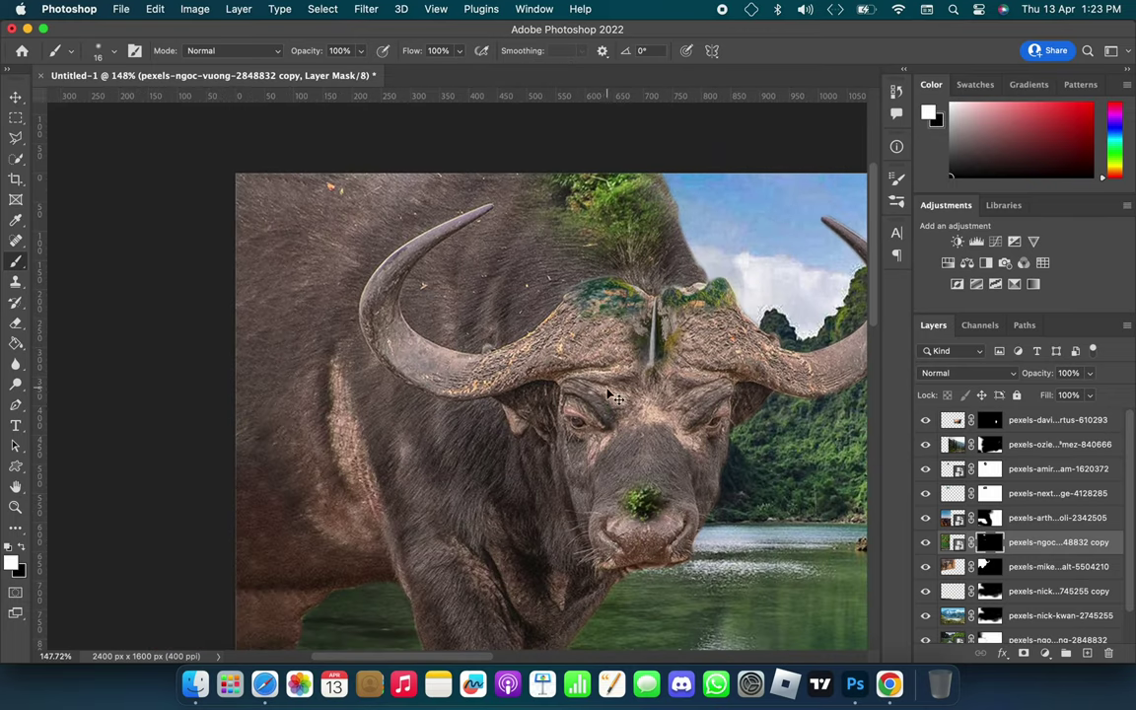
{"action": "scroll", "coordinate": [608, 395], "scroll_direction": "up", "scroll_amount": 5}
{"action": "scroll", "coordinate": [591, 414], "scroll_direction": "down", "scroll_amount": 3}
- Set the landscape copy to Soft Light and paint its texture onto the buffalo's left flank
{"action": "key", "text": "x"}
{"action": "key", "text": "bracketright"}
{"action": "key", "text": "bracketright"}
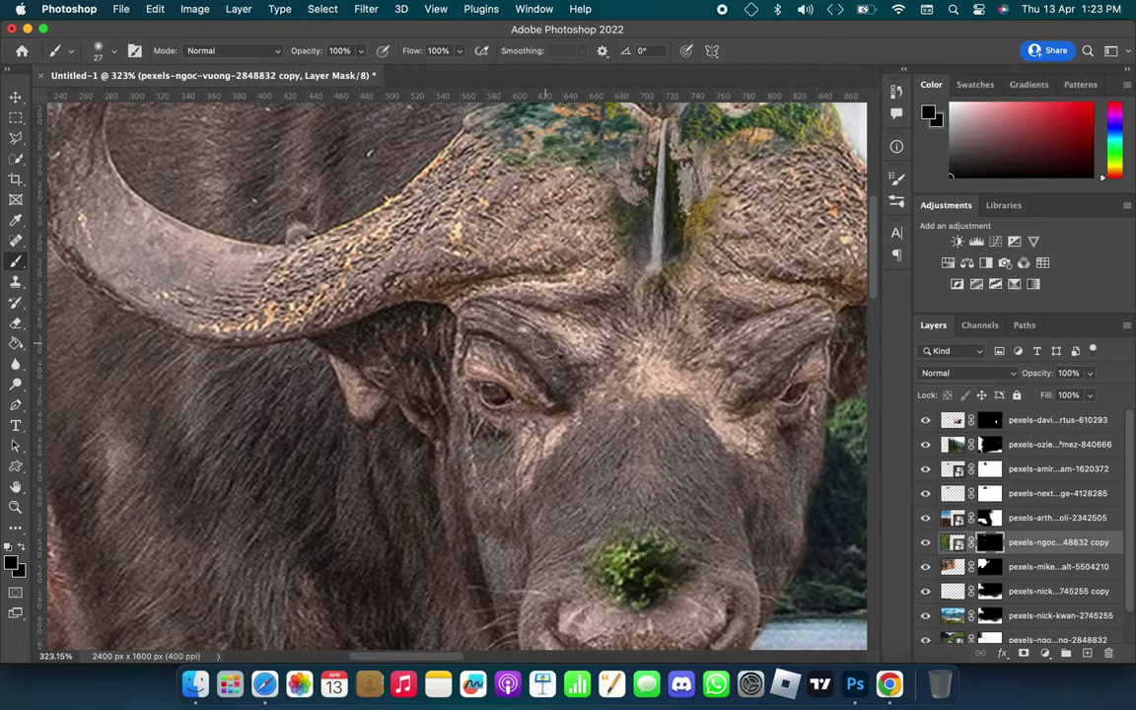
{"action": "scroll", "coordinate": [752, 371], "scroll_direction": "down", "scroll_amount": 8}
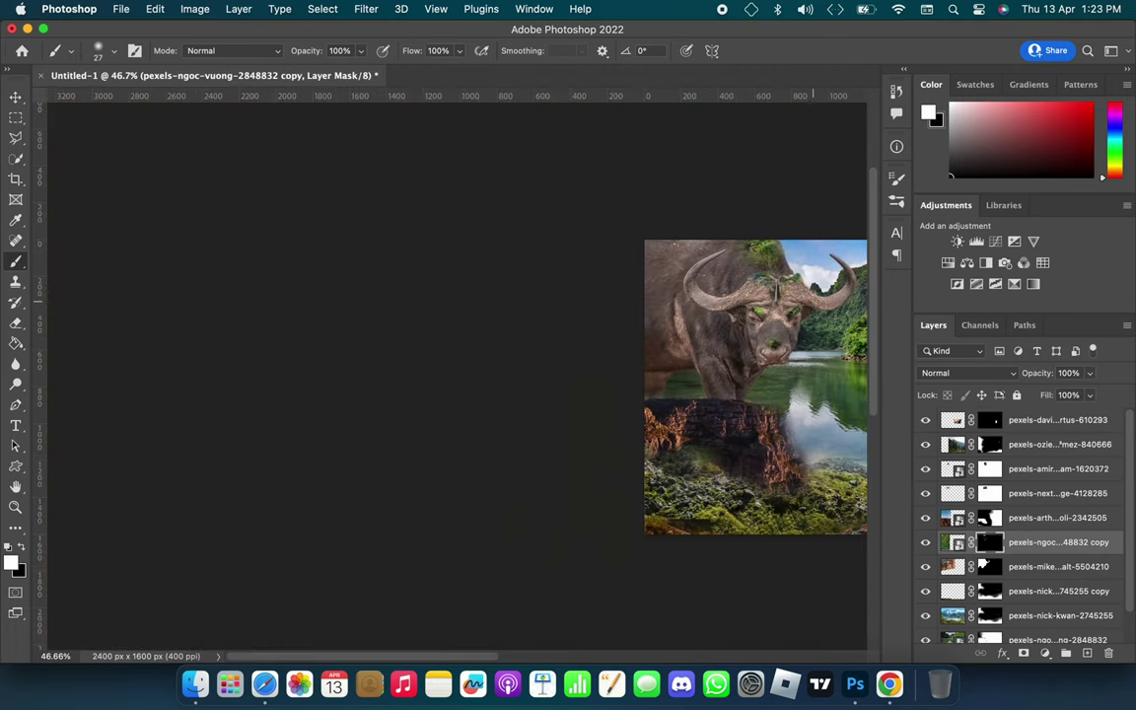
{"action": "scroll", "coordinate": [335, 409], "scroll_direction": "up", "scroll_amount": 6}
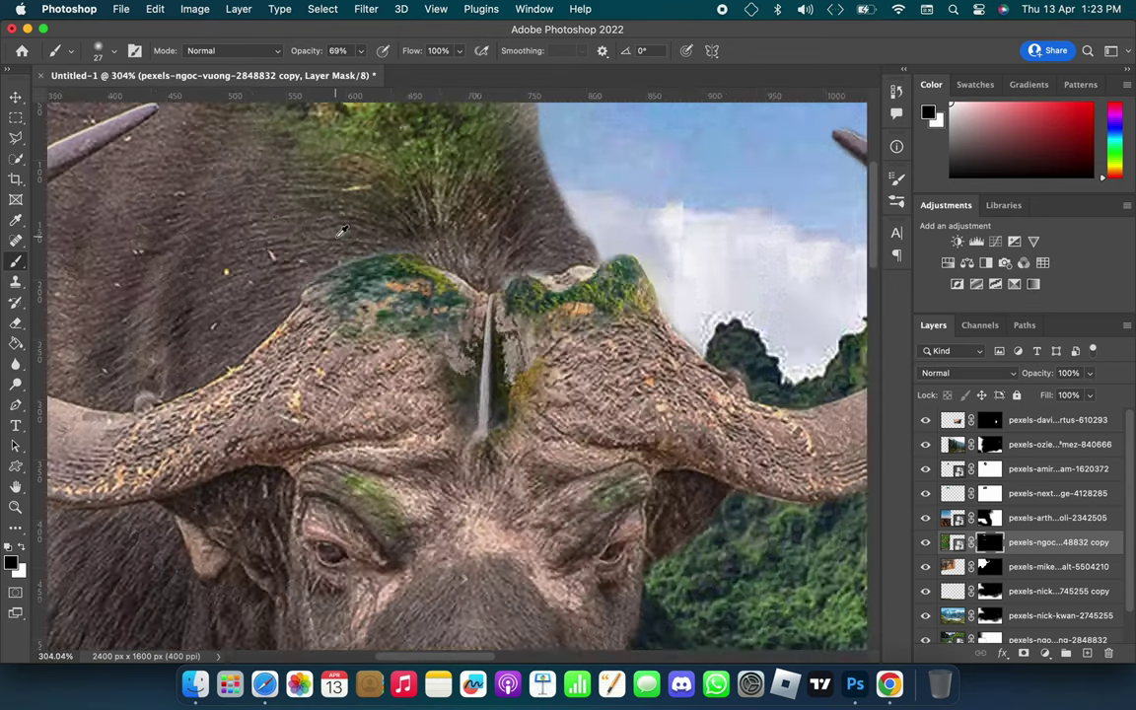
{"action": "scroll", "coordinate": [313, 231], "scroll_direction": "down", "scroll_amount": 4}
{"action": "left_click", "coordinate": [967, 373]}
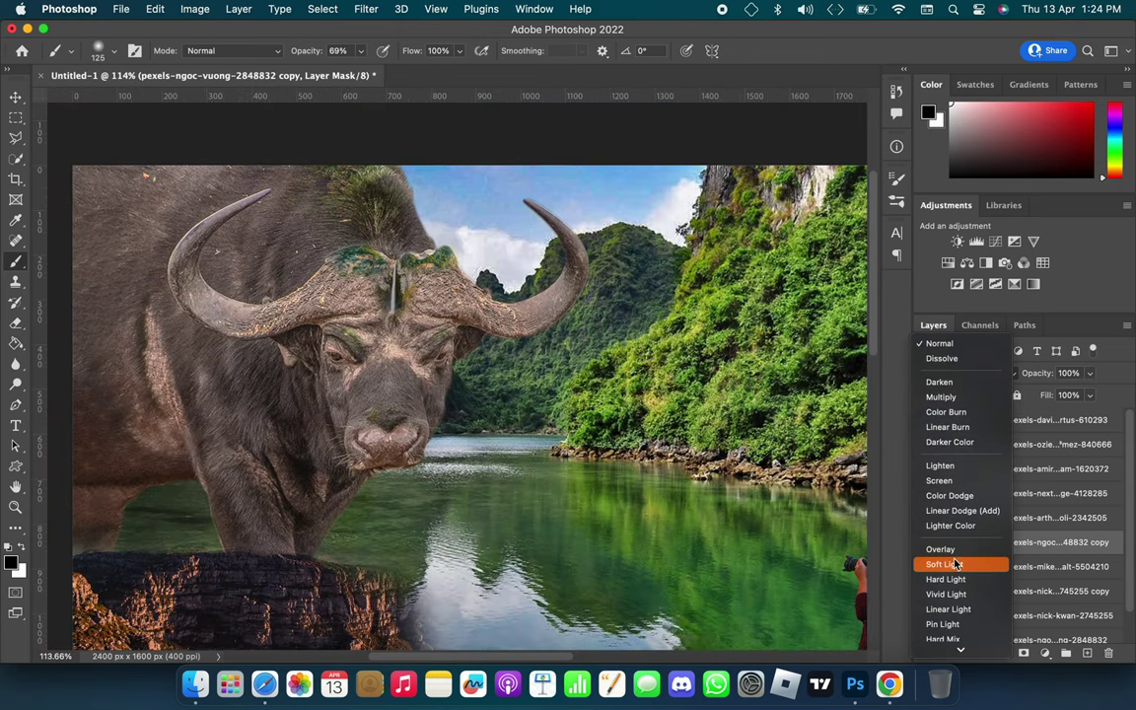
{"action": "left_click", "coordinate": [954, 564]}
{"action": "key", "text": "x"}
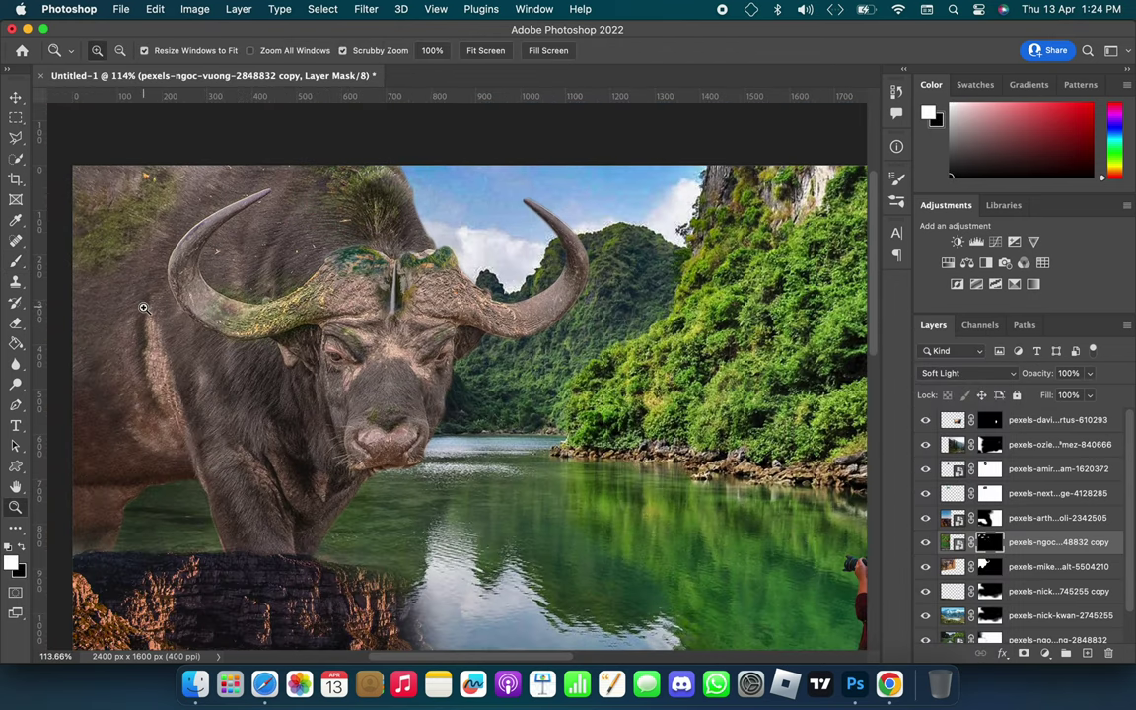
{"action": "left_click_drag", "start_coordinate": [150, 198], "coordinate": [305, 439]}
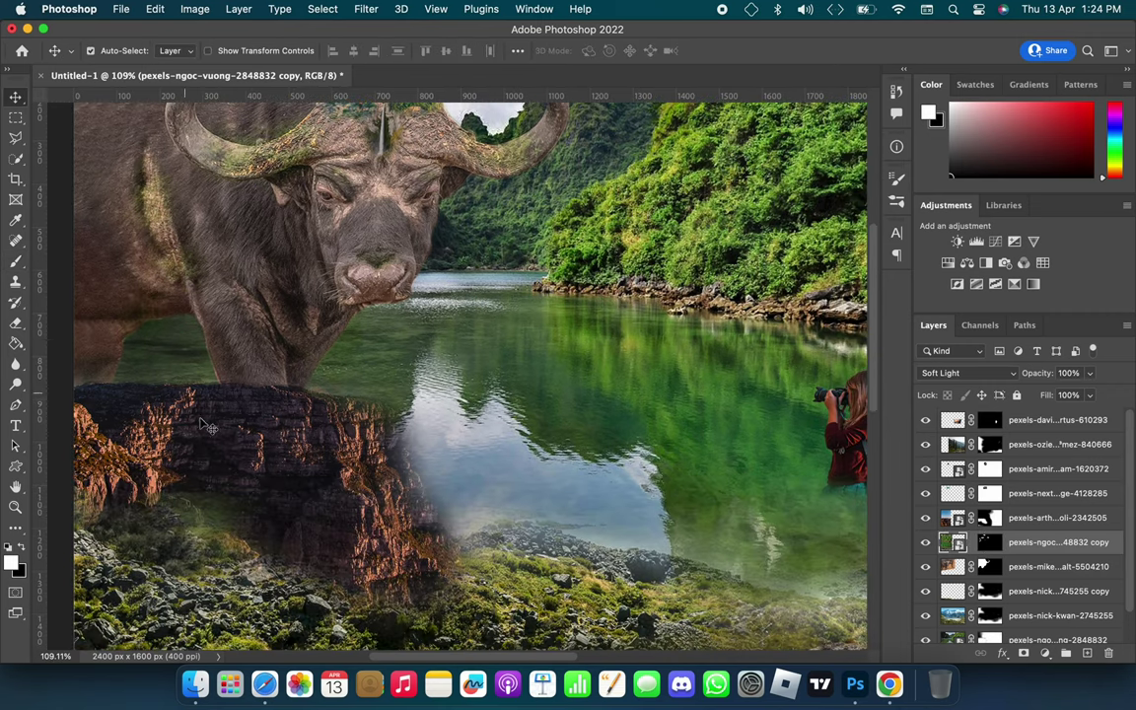
- Nudge the rock ledge layer into place and load the base gorge layer's mask as a selection
{"action": "left_click_drag", "start_coordinate": [94, 414], "coordinate": [77, 361]}
{"action": "key", "text": "super+0"}
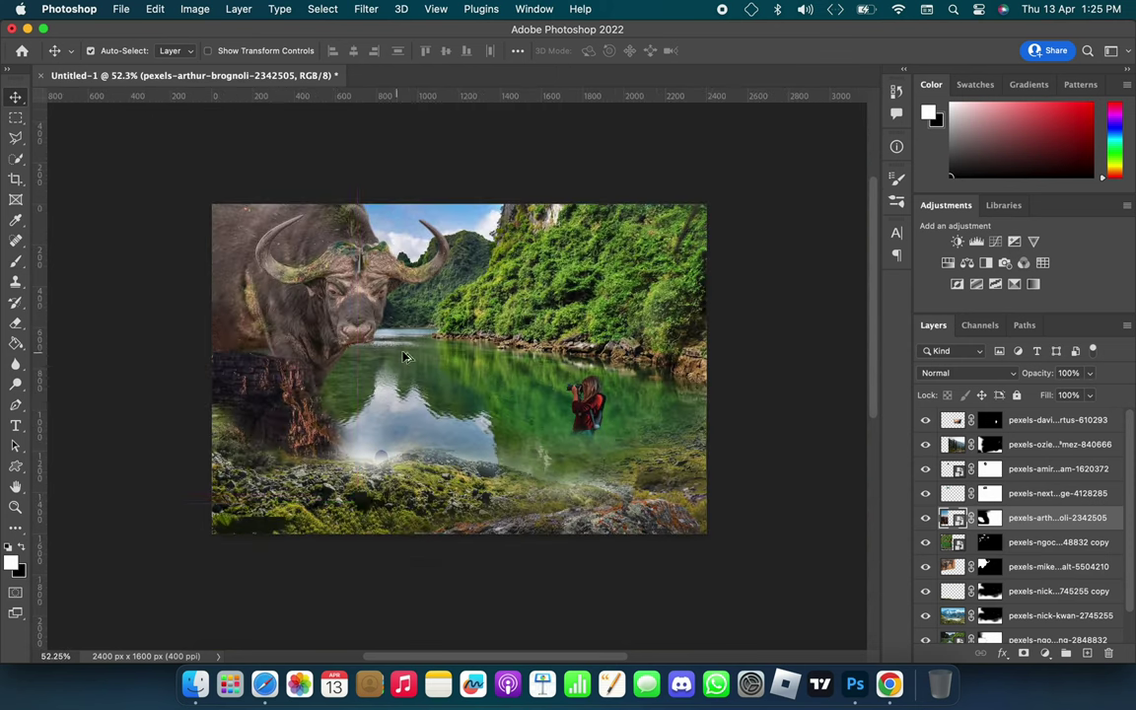
{"action": "left_click", "coordinate": [1059, 615]}
{"action": "key", "text": "b"}
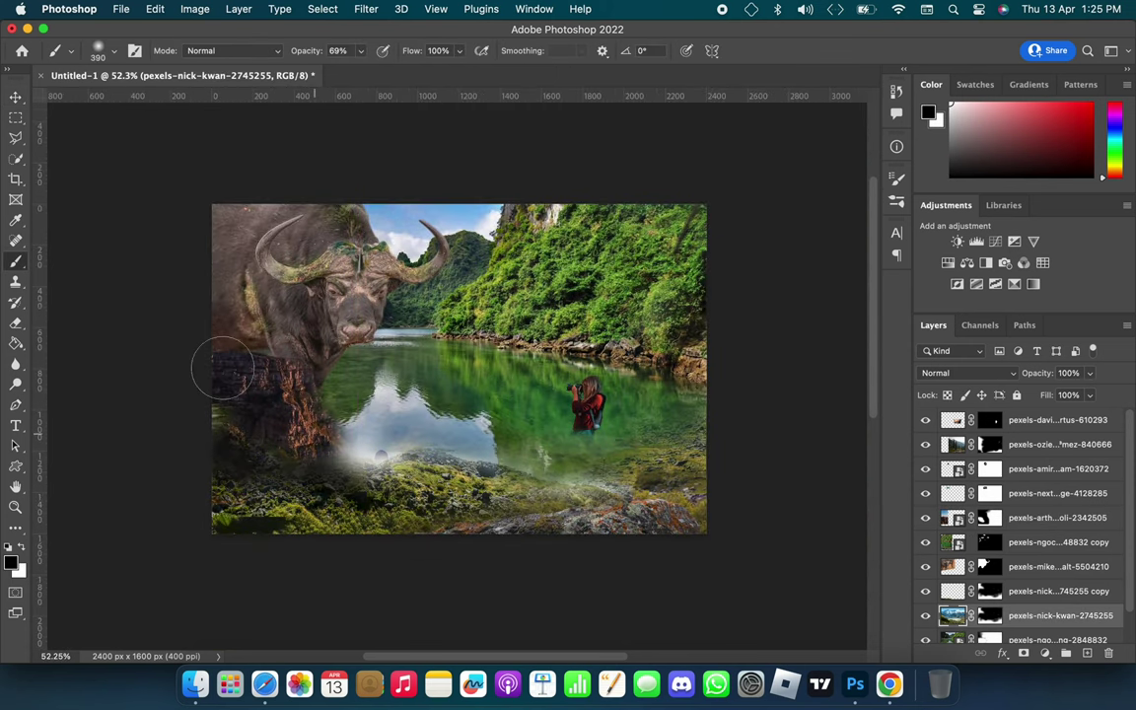
{"action": "key", "text": "v"}
{"action": "left_click", "coordinate": [247, 441]}
{"action": "key", "text": "alt+bracketleft"}
{"action": "key", "text": "alt+bracketleft"}
{"action": "key", "text": "alt+bracketleft"}
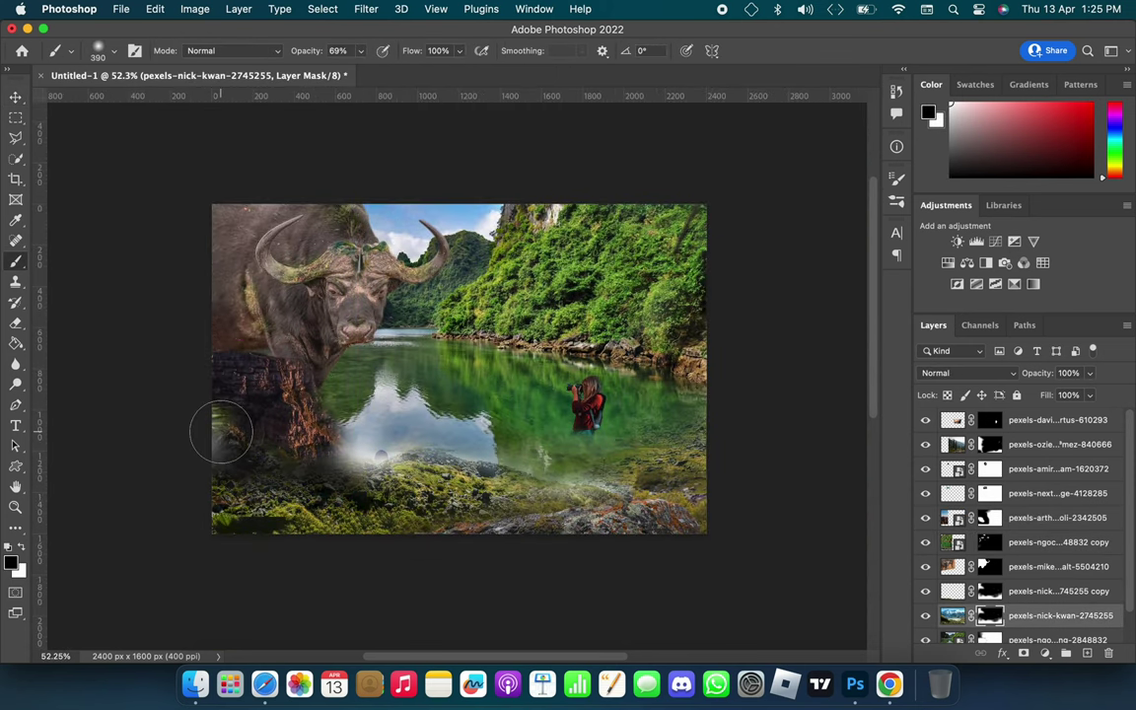
{"action": "key", "text": "alt+bracketleft"}
{"action": "scroll", "coordinate": [986, 572], "scroll_direction": "down", "scroll_amount": 1}
{"action": "left_click", "coordinate": [990, 607], "text": "super"}
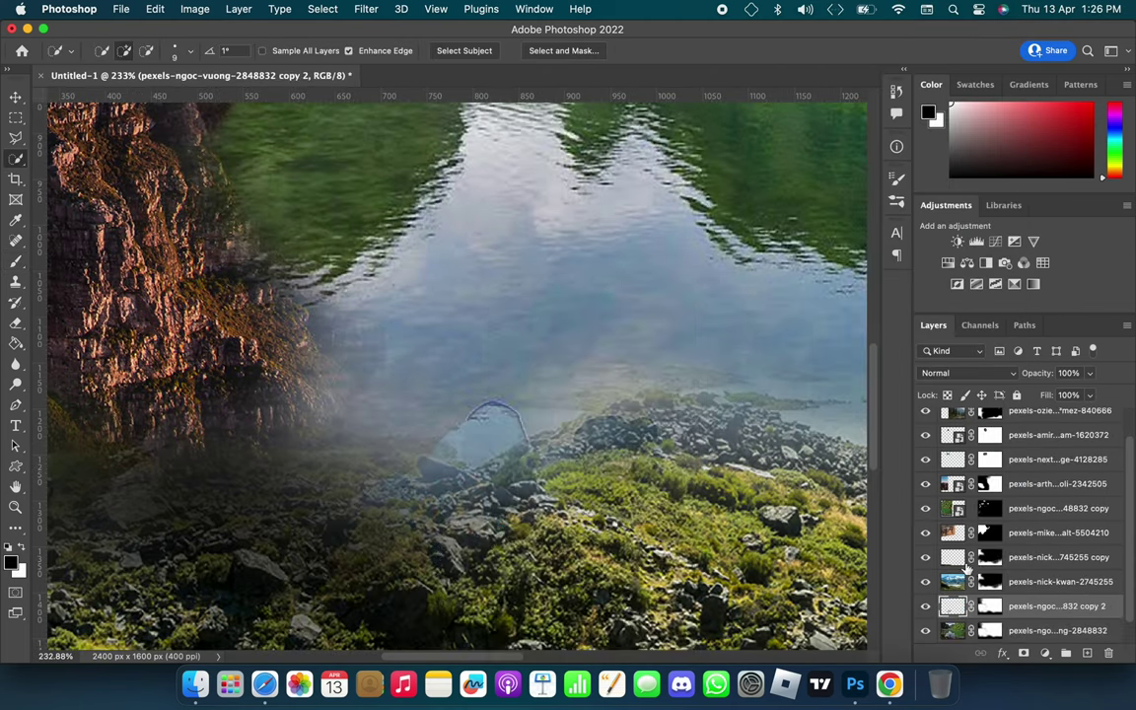
- Apply the copy 2 layer's mask and paint black over the blue object on the rocks
{"action": "right_click", "coordinate": [1035, 605]}
{"action": "left_click", "coordinate": [848, 394]}
{"action": "left_click", "coordinate": [563, 266]}
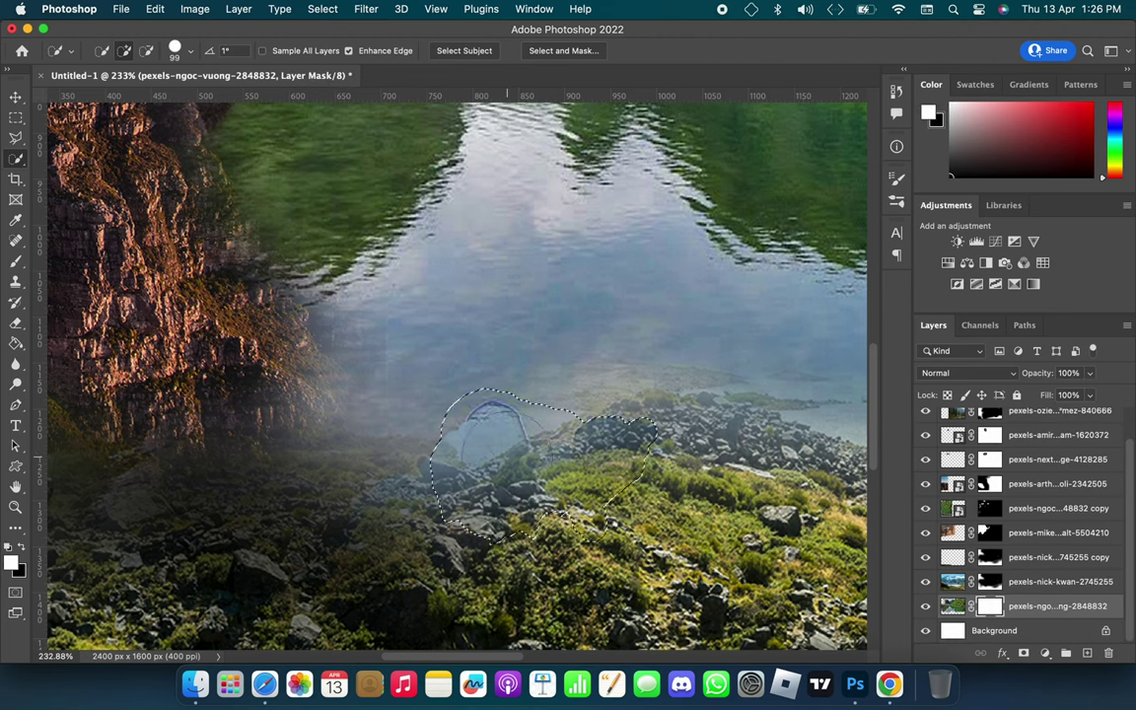
{"action": "key", "text": "b"}
{"action": "key", "text": "x"}
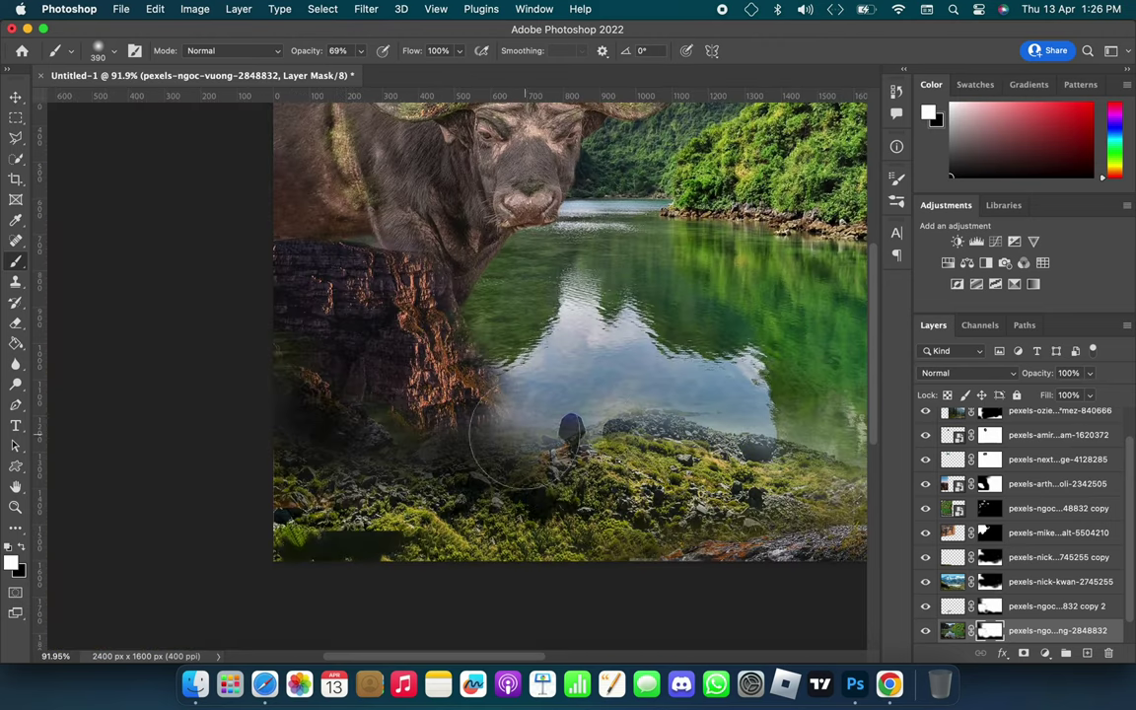
{"action": "left_click_drag", "start_coordinate": [583, 444], "coordinate": [572, 455]}
{"action": "scroll", "coordinate": [994, 491], "scroll_direction": "down", "scroll_amount": 1}
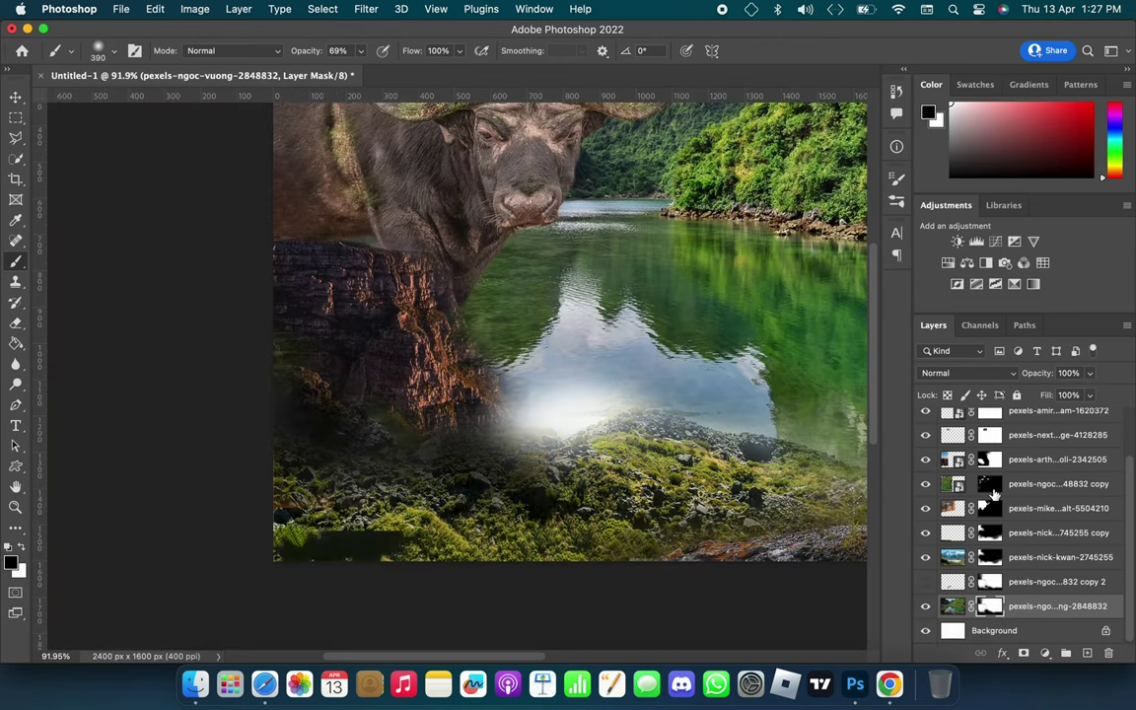
- Shift the nick-kwan grass layer slightly up and left, and hide the nick-kwan copy layer
{"action": "left_click", "coordinate": [1045, 557]}
{"action": "key", "text": "v"}
{"action": "left_click_drag", "start_coordinate": [657, 498], "coordinate": [622, 457]}
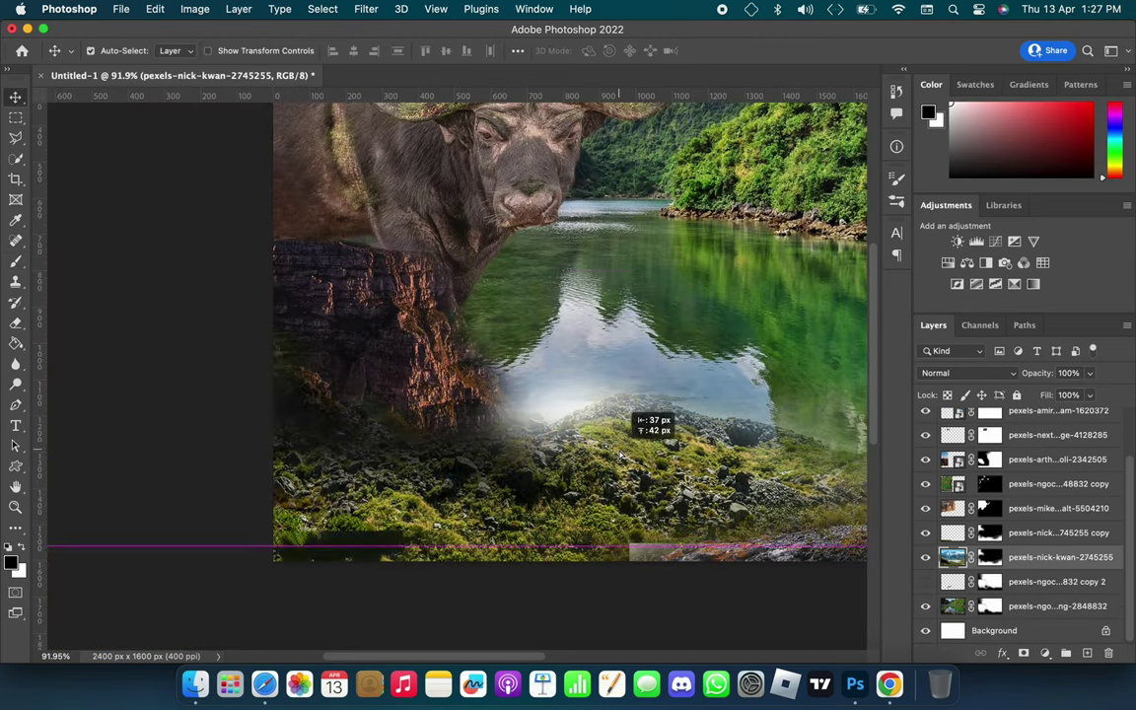
{"action": "left_click", "coordinate": [1037, 533]}
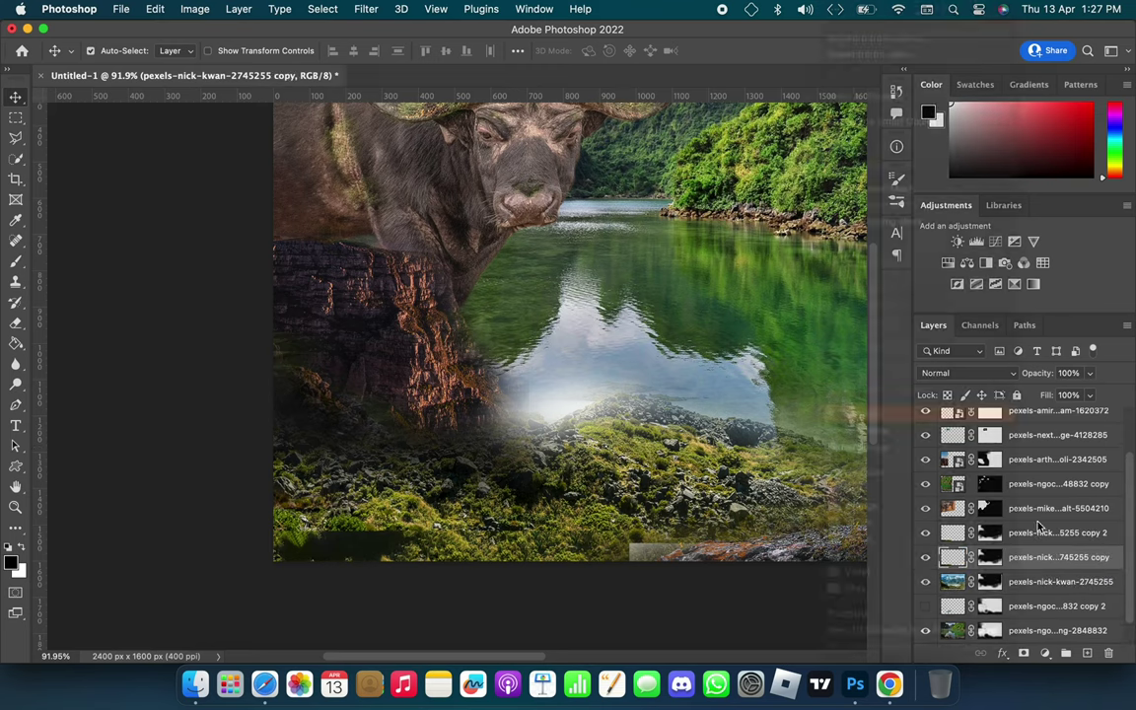
{"action": "left_click", "coordinate": [925, 532]}
- Free Transform the nick-kwan grass layer about 107 px upward, then target its mask with a white brush
{"action": "left_click", "coordinate": [1045, 557]}
{"action": "key", "text": "ctrl+t"}
{"action": "key", "text": "Escape"}
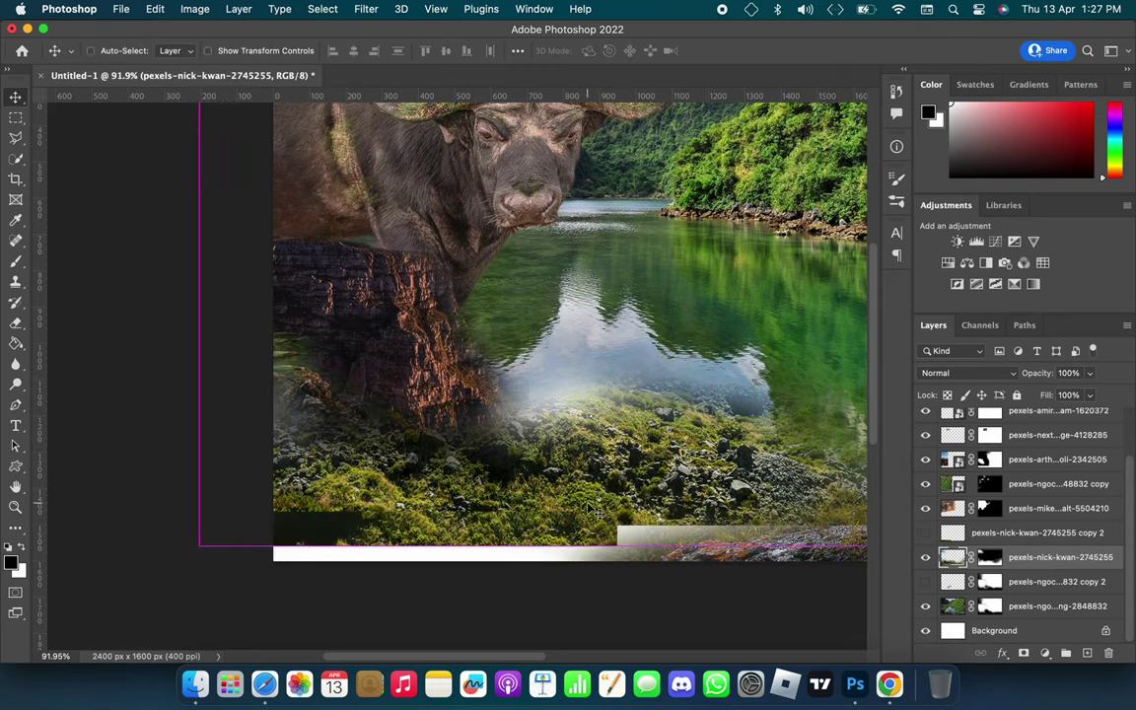
{"action": "key", "text": "ctrl+t"}
{"action": "mouse_move", "coordinate": [655, 555]}
{"action": "left_mouse_down"}
{"action": "mouse_move", "coordinate": [667, 458]}
{"action": "mouse_move", "coordinate": [582, 455]}
{"action": "left_mouse_up"}
{"action": "key", "text": "Return"}
{"action": "key", "text": "ctrl+0"}
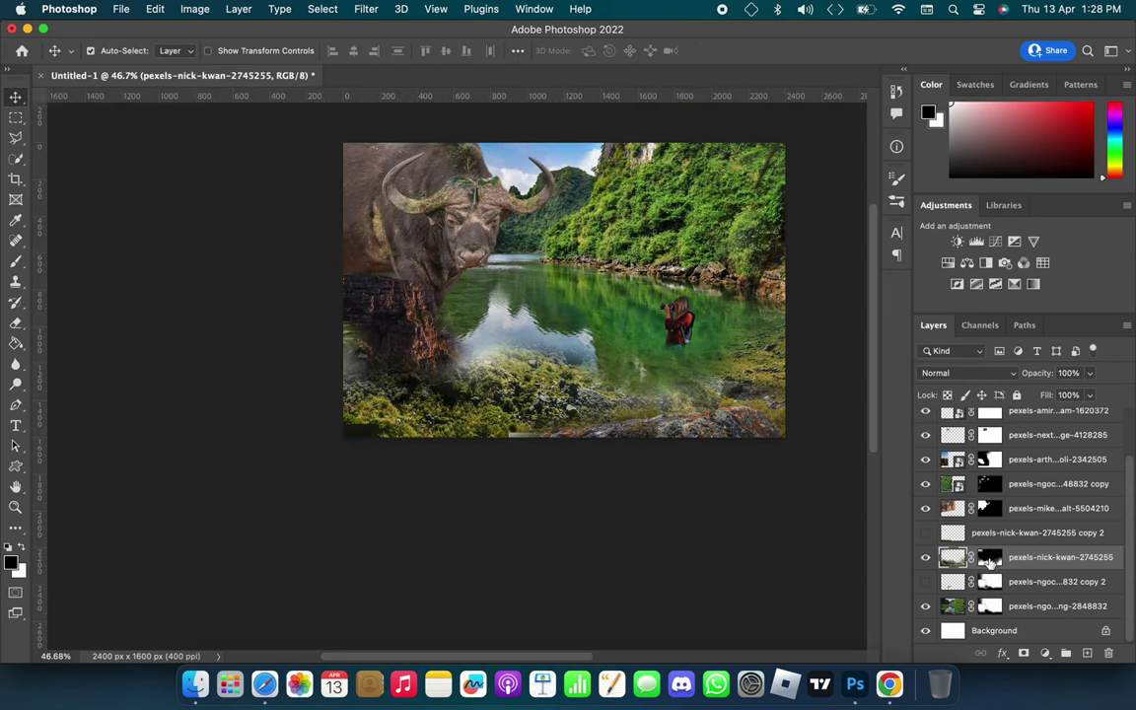
{"action": "left_click", "coordinate": [989, 556]}
{"action": "key", "text": "b"}
{"action": "key", "text": "x"}
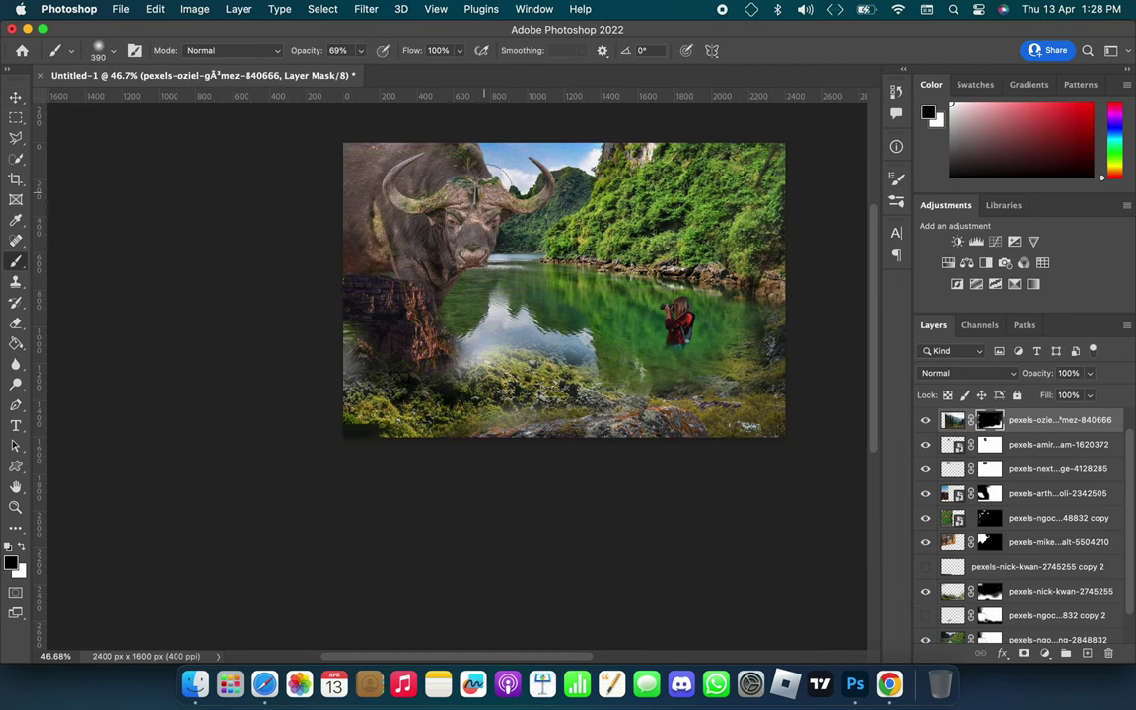
{"action": "scroll", "coordinate": [475, 179], "scroll_direction": "up", "scroll_amount": 3}
- Add a Hue/Saturation adjustment above the bottom gorge layer with hue set to -16
{"action": "left_click", "coordinate": [1055, 630]}
{"action": "left_click", "coordinate": [1045, 652]}
{"action": "left_click", "coordinate": [1060, 474]}
{"action": "left_click_drag", "start_coordinate": [772, 254], "coordinate": [758, 256]}
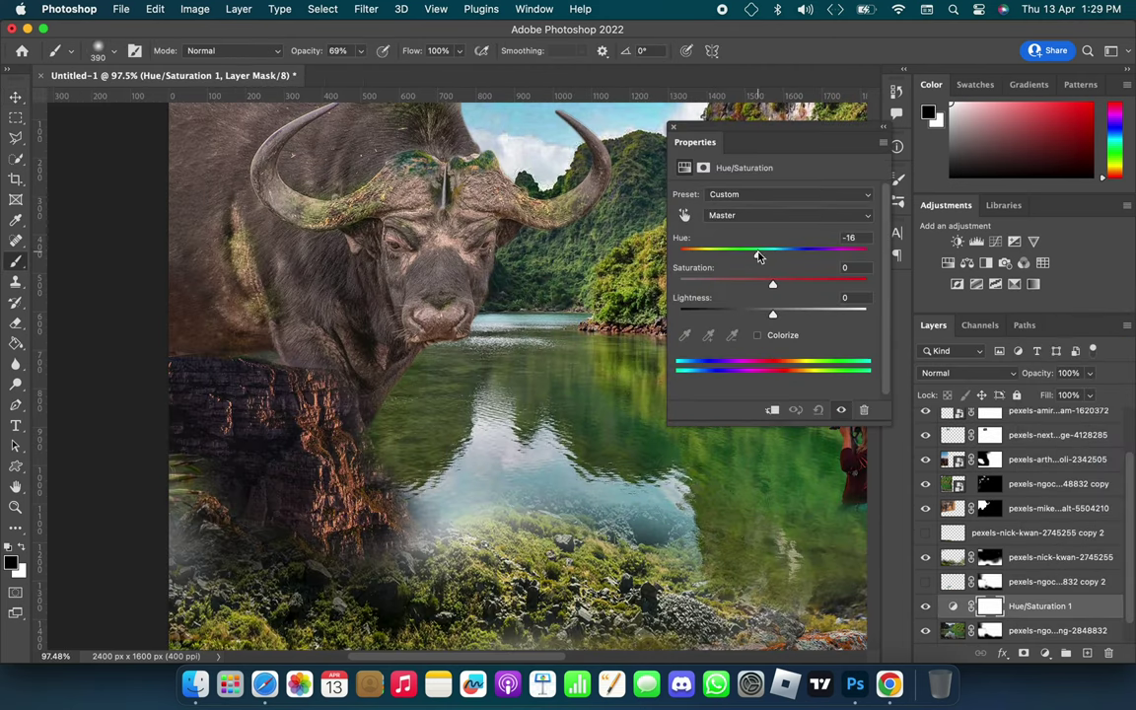
{"action": "left_click", "coordinate": [610, 119]}
{"action": "left_click", "coordinate": [989, 483]}
{"action": "key", "text": "x"}
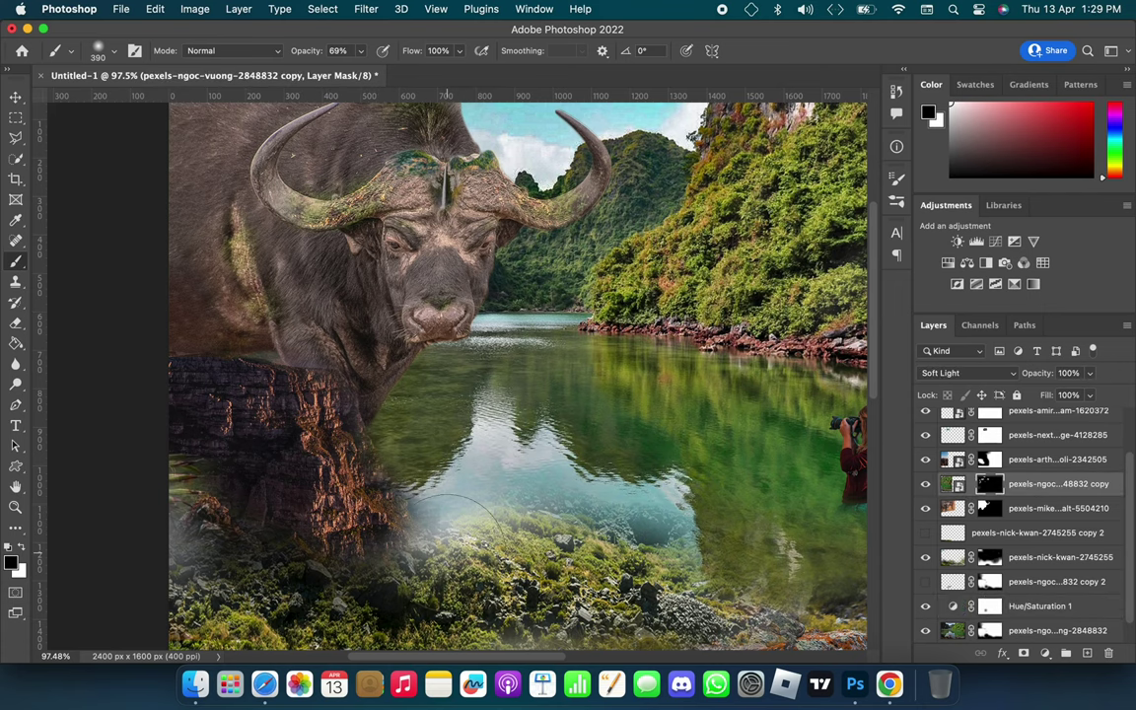
{"action": "left_click", "coordinate": [989, 507]}
{"action": "left_click", "coordinate": [989, 630]}
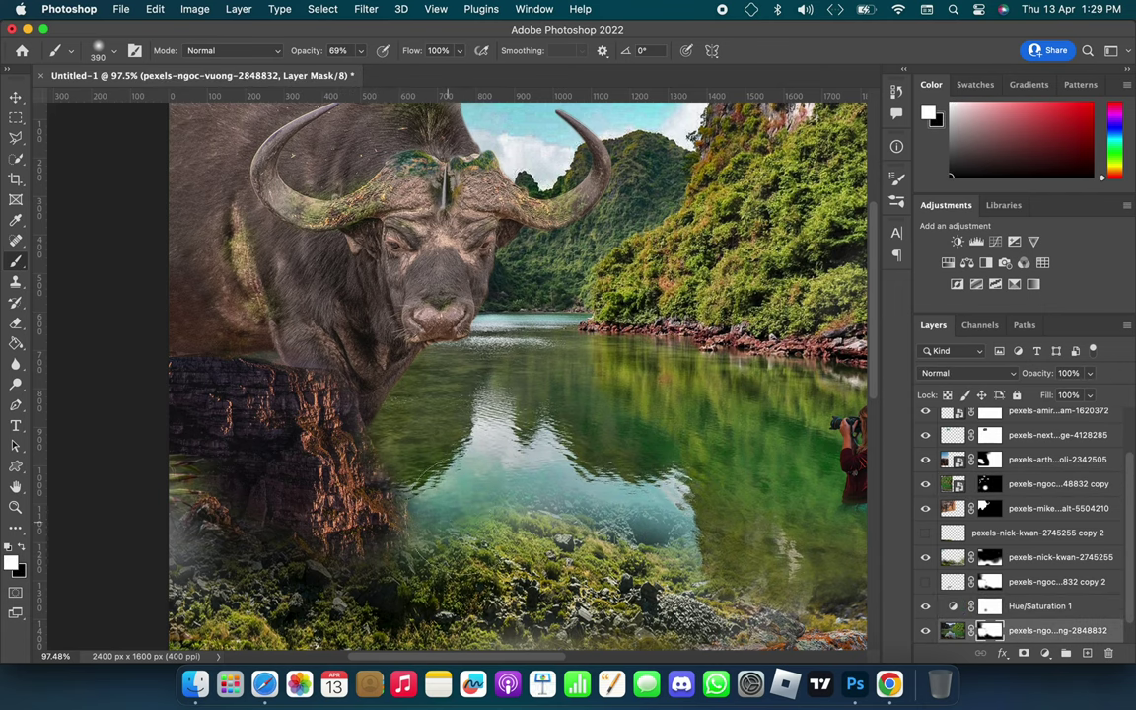
{"action": "scroll", "coordinate": [431, 451], "scroll_direction": "down", "scroll_amount": 3}
- Add a Hue/Saturation adjustment above the pexels-arthur-brognoli-2342505 layer with a slight hue shift
{"action": "left_click", "coordinate": [952, 458]}
{"action": "left_click", "coordinate": [1045, 653]}
{"action": "left_click", "coordinate": [1055, 444]}
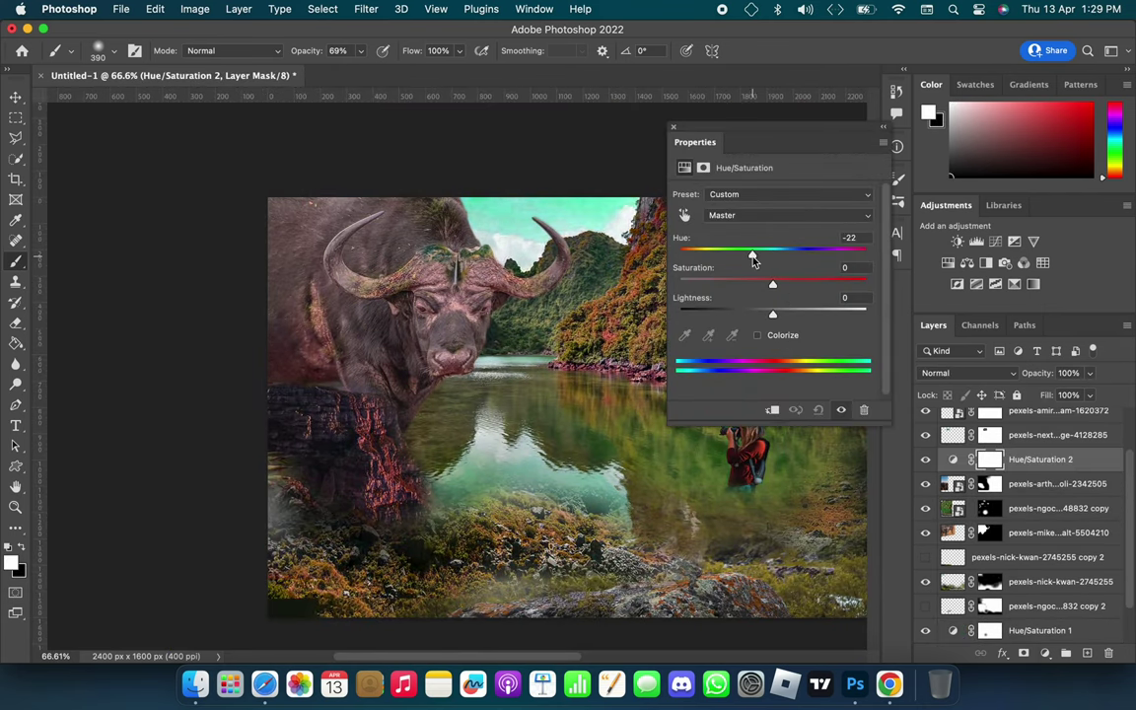
{"action": "left_click_drag", "start_coordinate": [751, 254], "coordinate": [754, 256]}
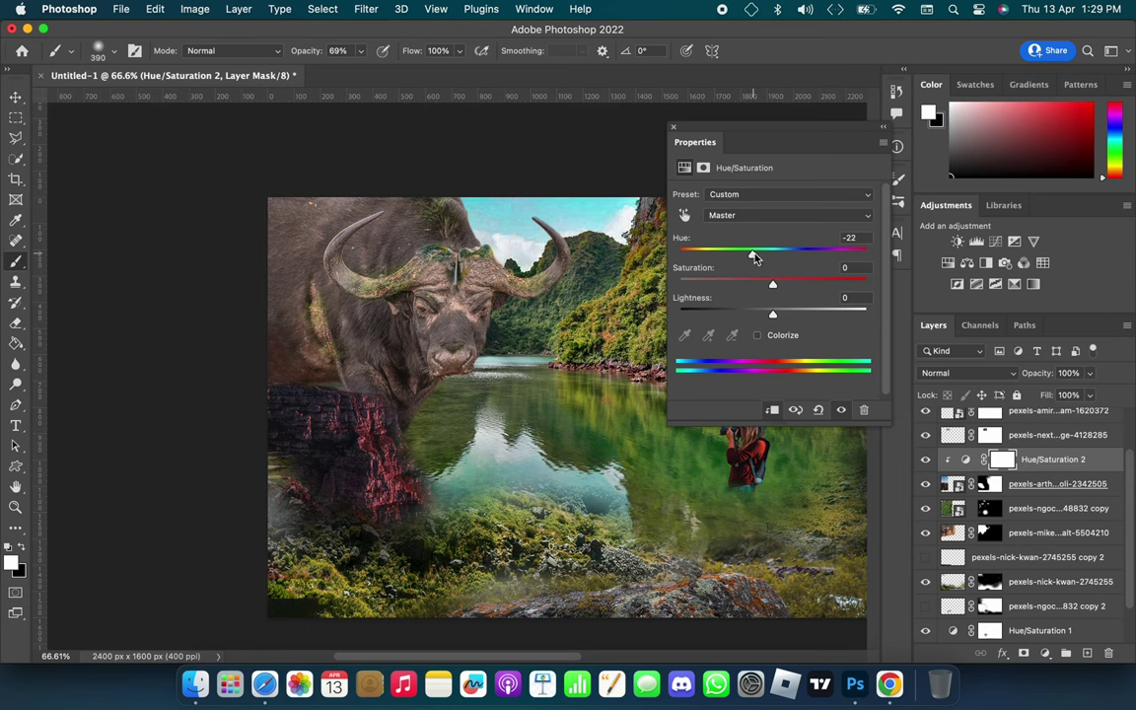
{"action": "left_click", "coordinate": [672, 126]}
{"action": "left_click", "coordinate": [1002, 558]}
{"action": "left_click_drag", "start_coordinate": [1003, 558], "coordinate": [1107, 652]}
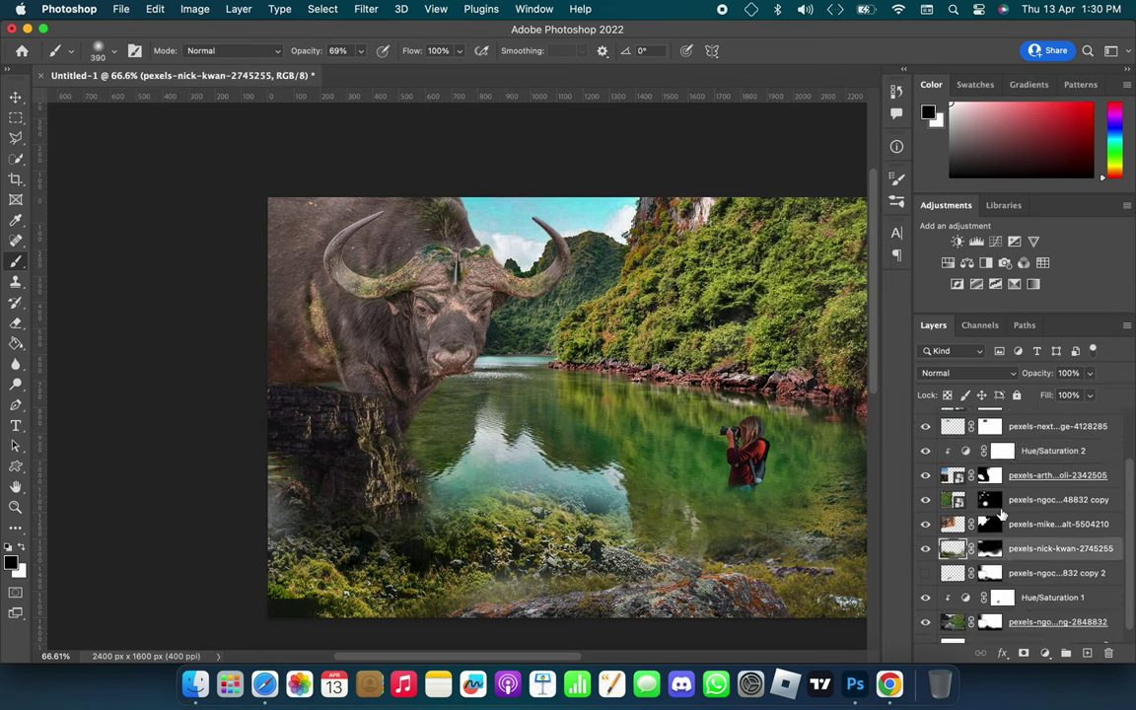
{"action": "left_click", "coordinate": [952, 573]}
{"action": "left_click", "coordinate": [924, 573]}
{"action": "left_click_drag", "start_coordinate": [1022, 580], "coordinate": [1107, 653]}
- Add a Hue/Saturation adjustment above the mike layer, raising hue and saturation slightly
{"action": "left_click", "coordinate": [1057, 524]}
{"action": "left_click", "coordinate": [1045, 652]}
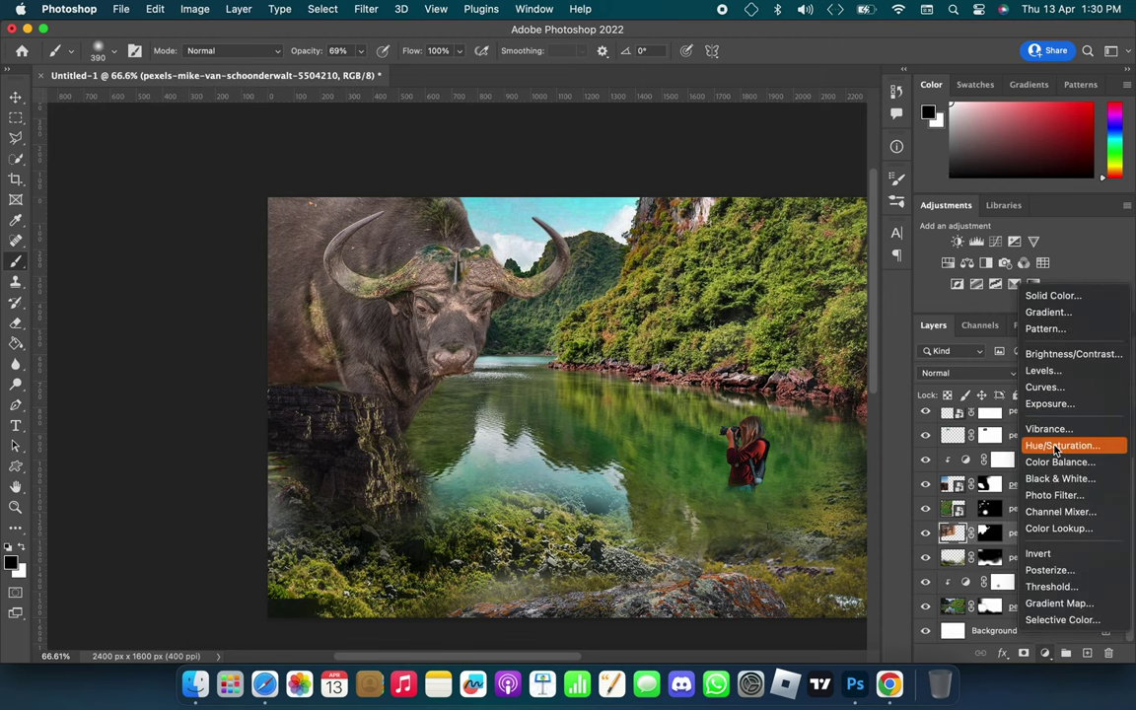
{"action": "left_click", "coordinate": [984, 444]}
{"action": "left_click_drag", "start_coordinate": [738, 254], "coordinate": [777, 259]}
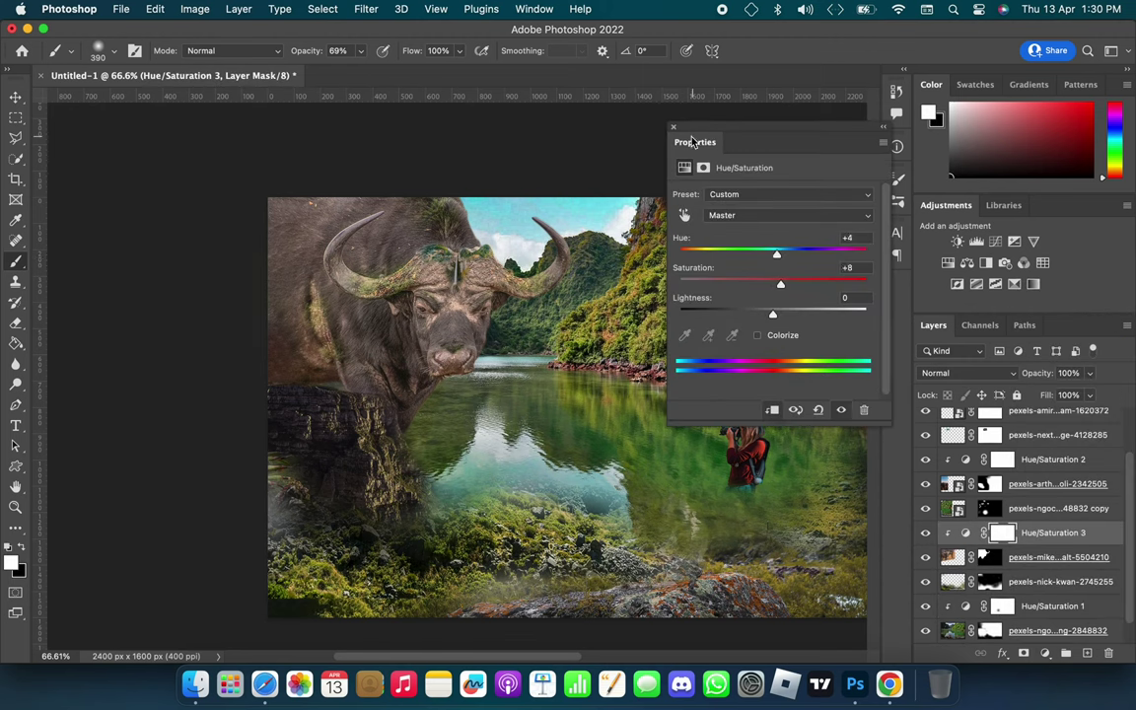
{"action": "left_click", "coordinate": [673, 126]}
- Add a Hue/Saturation adjustment above the nick-kwan layer, tweaking hue, saturation and raising lightness
{"action": "left_click", "coordinate": [1016, 582]}
{"action": "left_click", "coordinate": [1045, 653]}
{"action": "left_click", "coordinate": [1039, 372]}
{"action": "left_click_drag", "start_coordinate": [772, 254], "coordinate": [764, 259]}
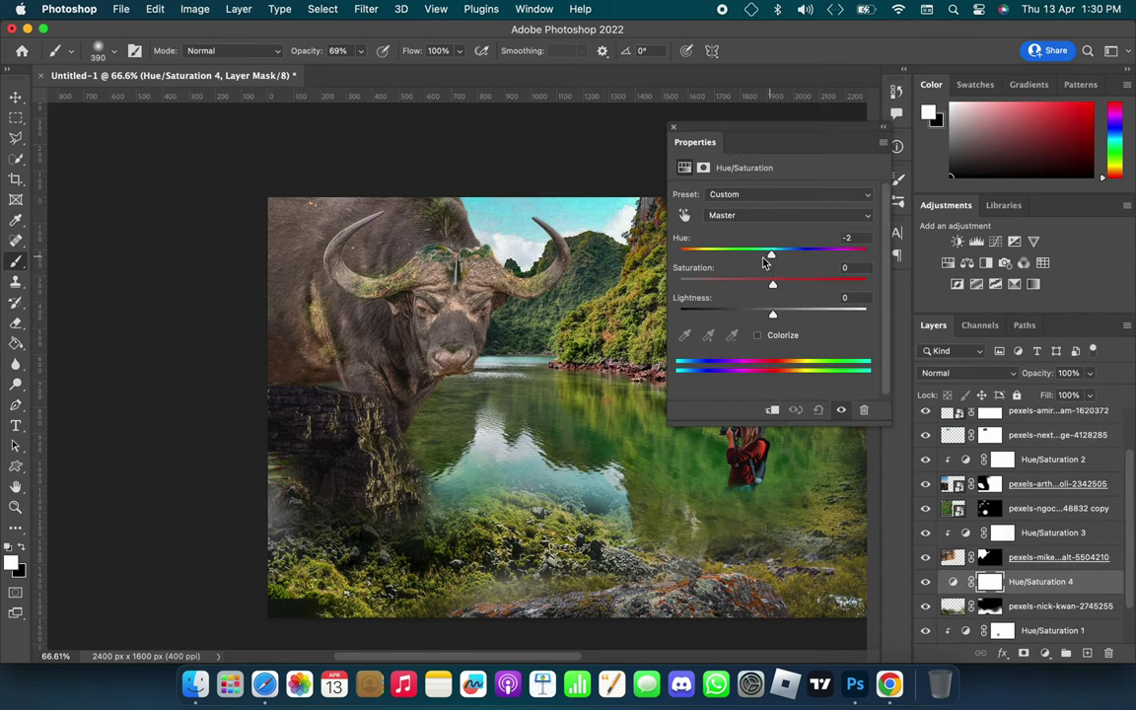
{"action": "left_click_drag", "start_coordinate": [785, 316], "coordinate": [779, 314]}
{"action": "mouse_move", "coordinate": [787, 284]}
{"action": "left_mouse_down"}
{"action": "mouse_move", "coordinate": [740, 254]}
{"action": "mouse_move", "coordinate": [757, 254]}
{"action": "left_mouse_up"}
{"action": "left_click", "coordinate": [958, 487]}
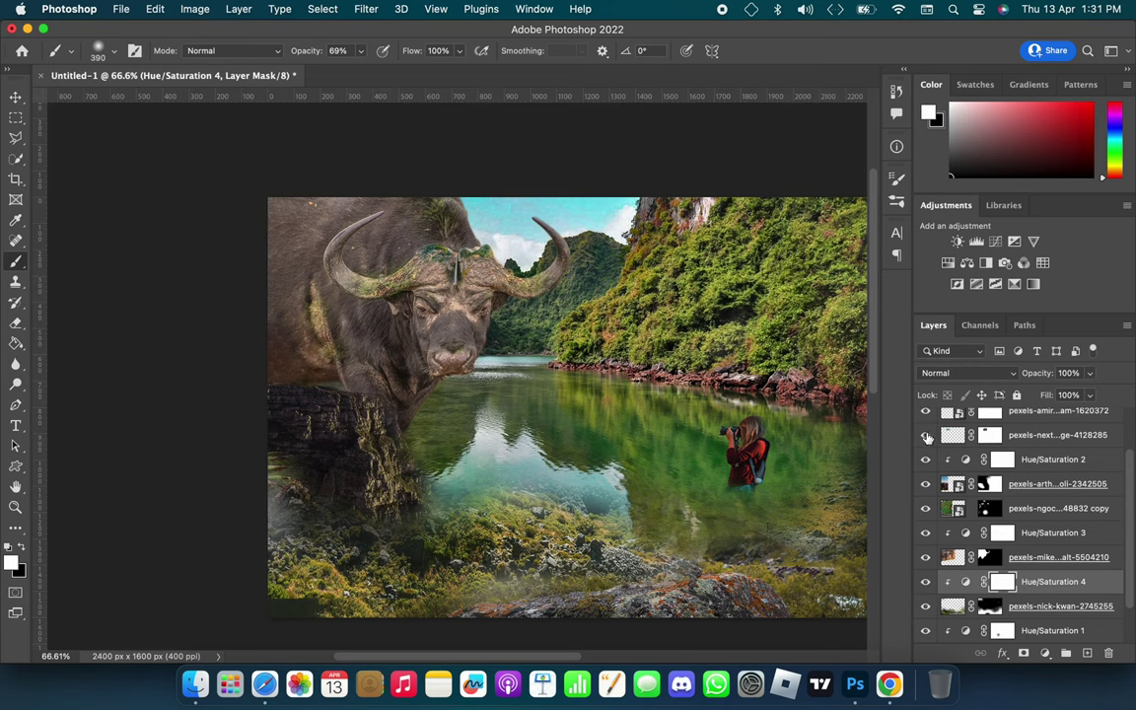
- Add a Hue/Saturation adjustment above the topmost photo: hue +10, saturation -16, lightness +8
{"action": "scroll", "coordinate": [1021, 522], "scroll_direction": "up", "scroll_amount": 5}
{"action": "left_click", "coordinate": [1055, 419]}
{"action": "left_click", "coordinate": [1045, 652]}
{"action": "left_click", "coordinate": [1052, 439]}
{"action": "left_click_drag", "start_coordinate": [772, 253], "coordinate": [784, 256]}
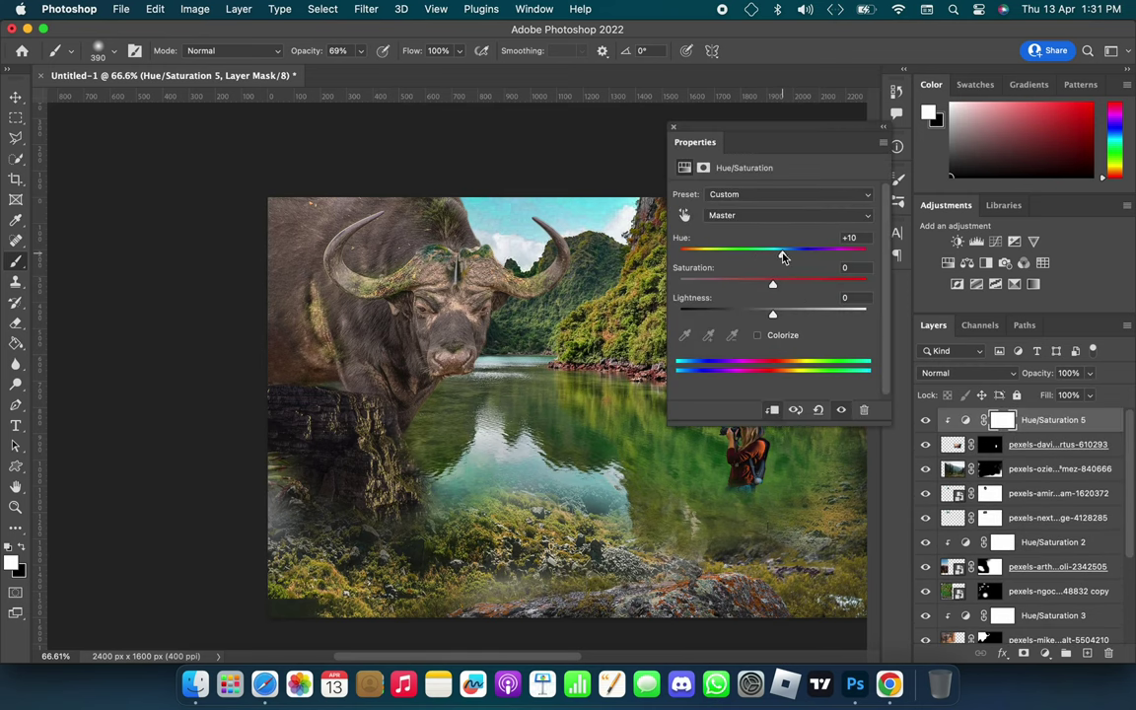
{"action": "left_click_drag", "start_coordinate": [730, 142], "coordinate": [211, 282]}
{"action": "left_click_drag", "start_coordinate": [253, 423], "coordinate": [279, 422]}
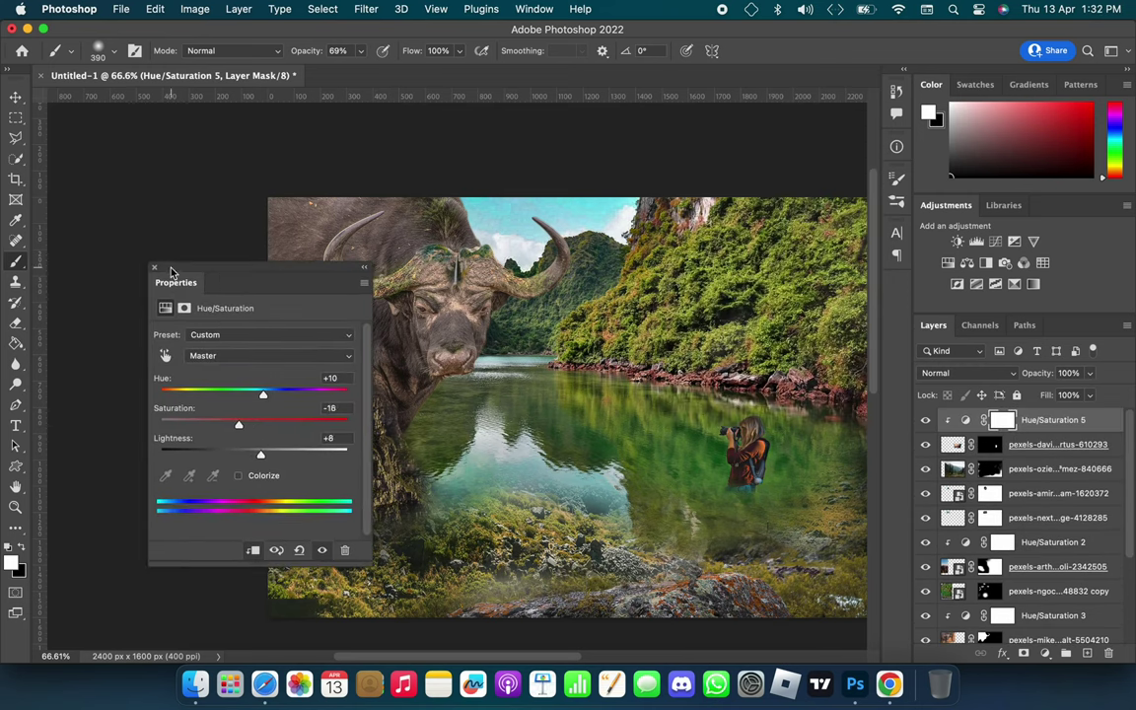
{"action": "left_click", "coordinate": [154, 267]}
{"action": "scroll", "coordinate": [1021, 493], "scroll_direction": "down", "scroll_amount": 1}
{"action": "left_click", "coordinate": [957, 553]}
{"action": "left_click", "coordinate": [1084, 653]}
- Add a new empty layer beneath the arthur layer and paint black over the lower-left grass
{"action": "key", "text": "ctrl+z"}
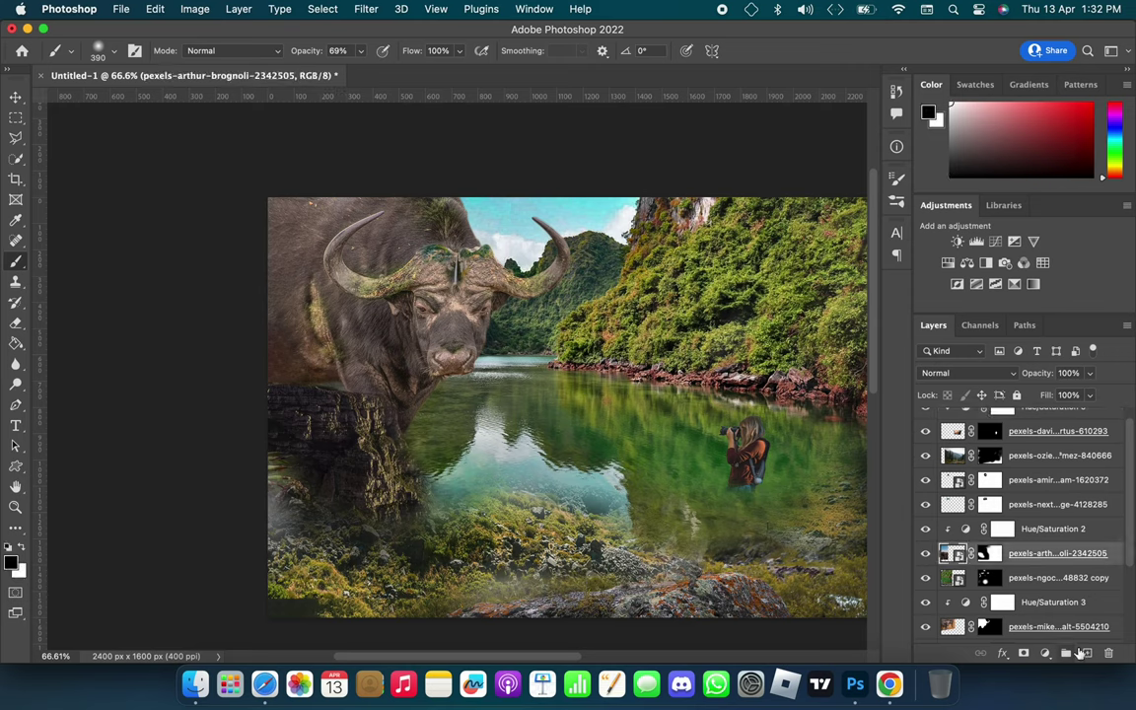
{"action": "left_click", "coordinate": [1085, 652]}
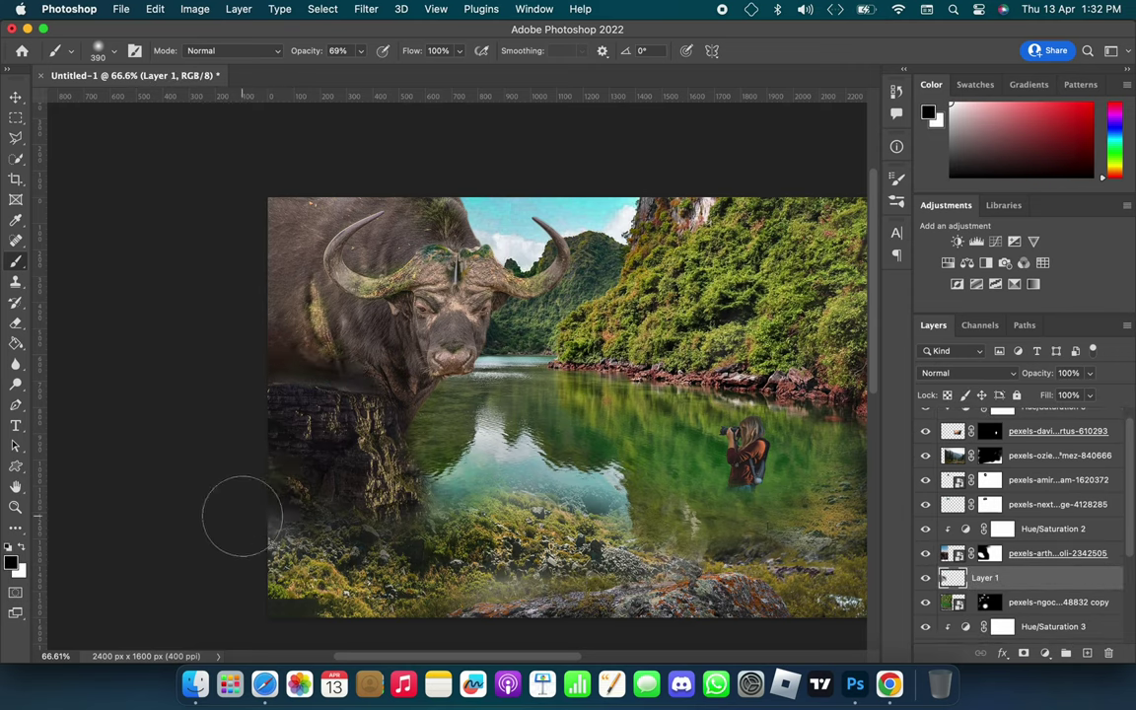
{"action": "left_click_drag", "start_coordinate": [241, 516], "coordinate": [314, 513]}
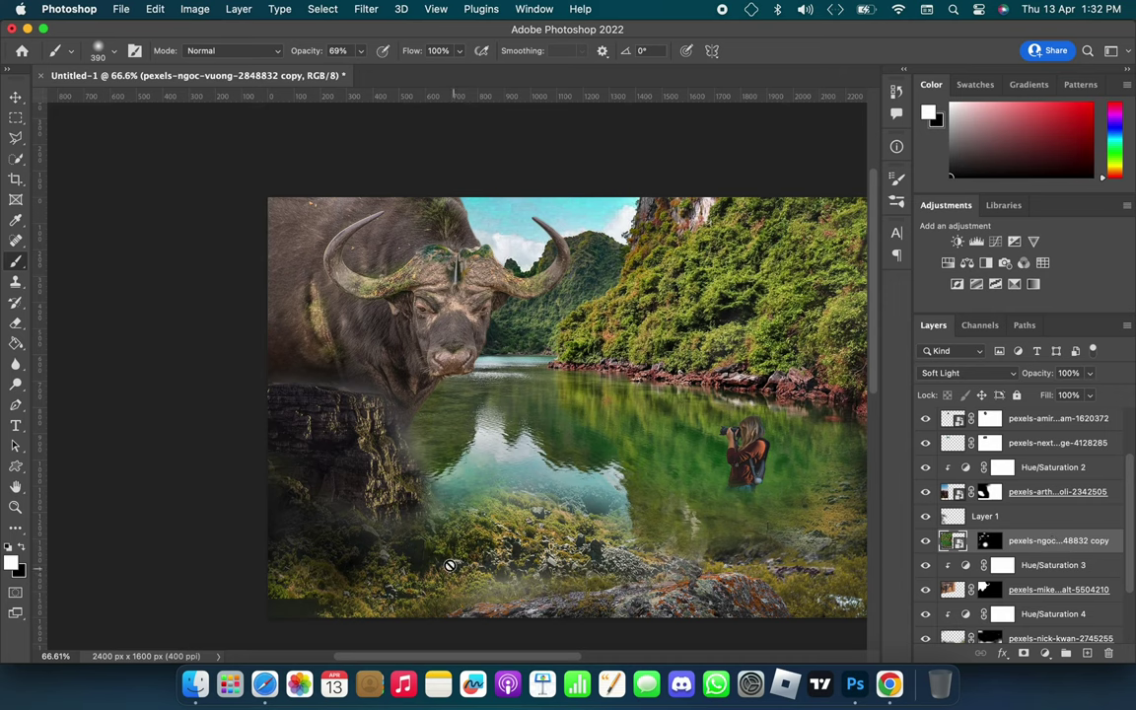
{"action": "key", "text": "x"}
{"action": "mouse_move", "coordinate": [382, 480]}
{"action": "left_mouse_down"}
{"action": "mouse_move", "coordinate": [404, 537]}
{"action": "mouse_move", "coordinate": [248, 532]}
{"action": "left_mouse_up"}
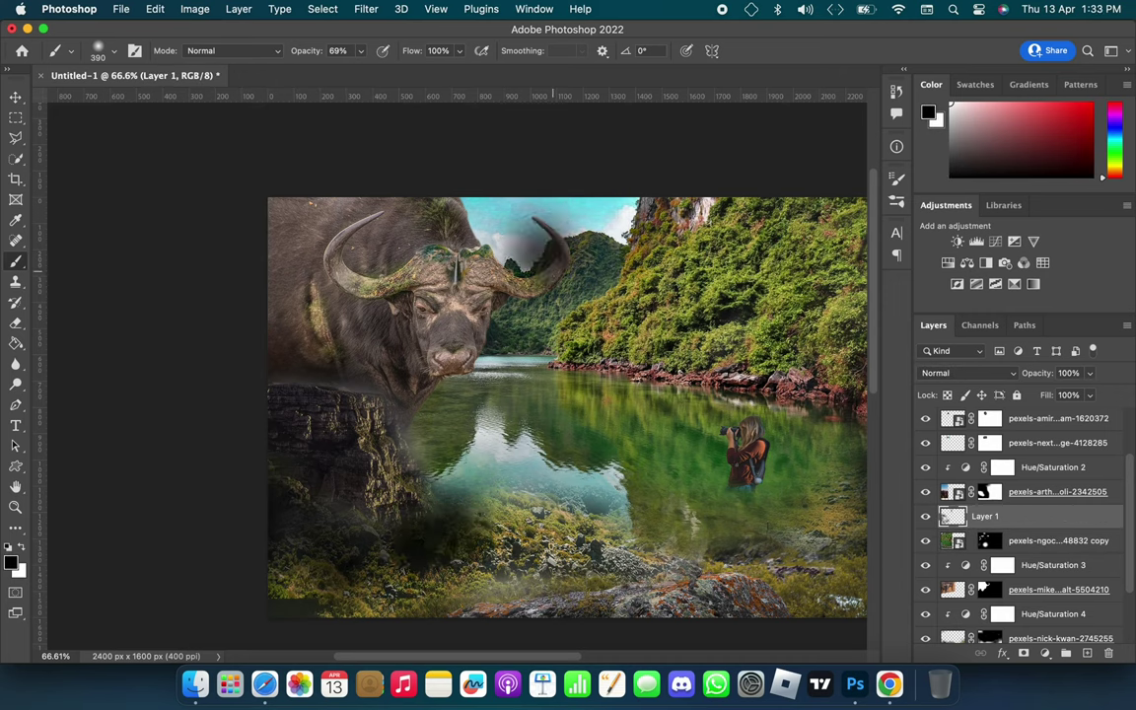
- Paint over the nick-kwan layer's lower-left corner and shift the nick-kwan foreground into position
{"action": "key", "text": "alt+bracketright"}
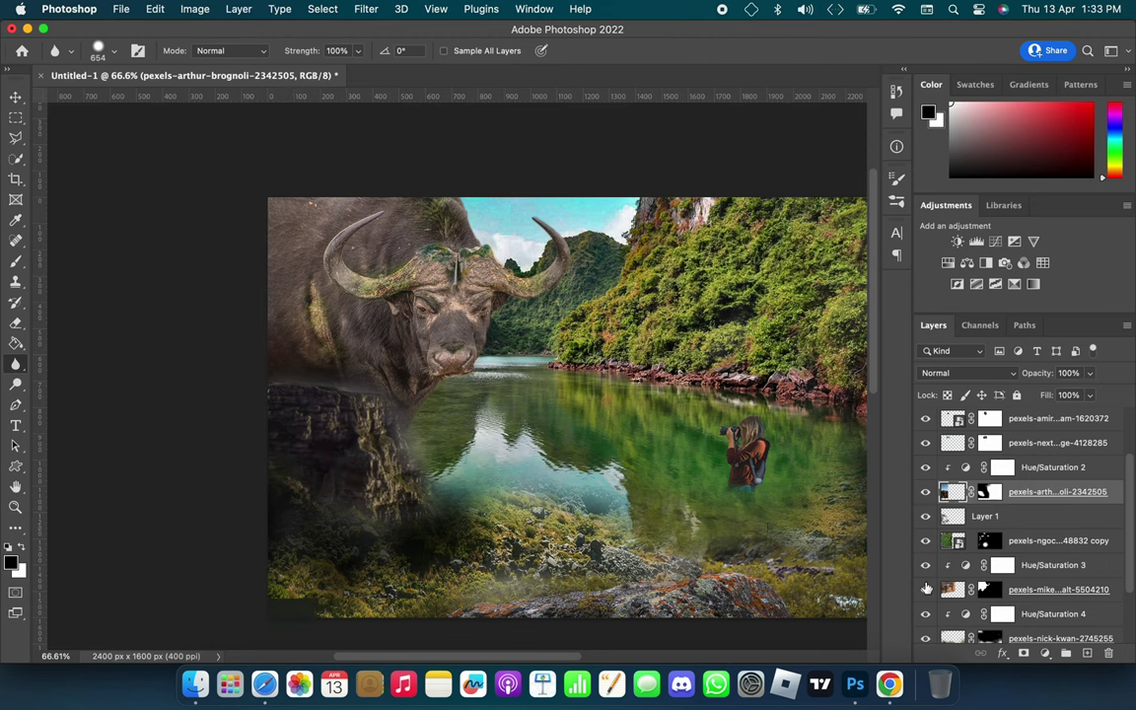
{"action": "scroll", "coordinate": [1026, 552], "scroll_direction": "down", "scroll_amount": 2}
{"action": "left_click", "coordinate": [1060, 574]}
{"action": "key", "text": "b"}
{"action": "key", "text": "x"}
{"action": "left_click_drag", "start_coordinate": [300, 597], "coordinate": [280, 619]}
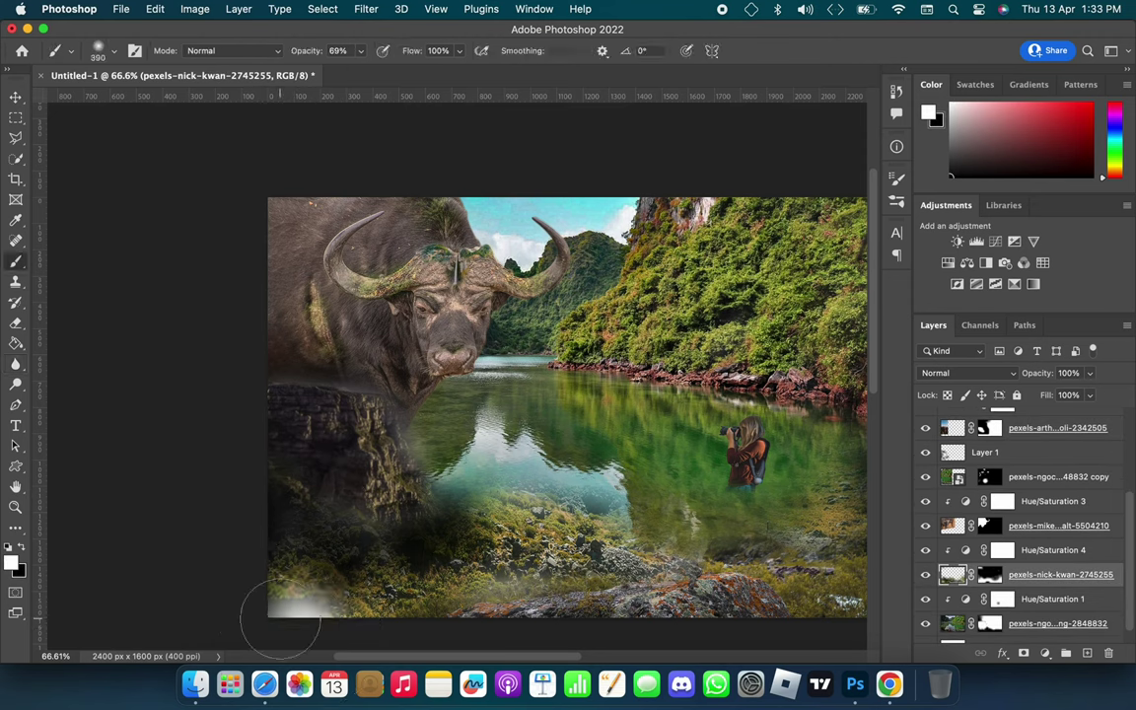
{"action": "key", "text": "ctrl+backslash"}
{"action": "key", "text": "x"}
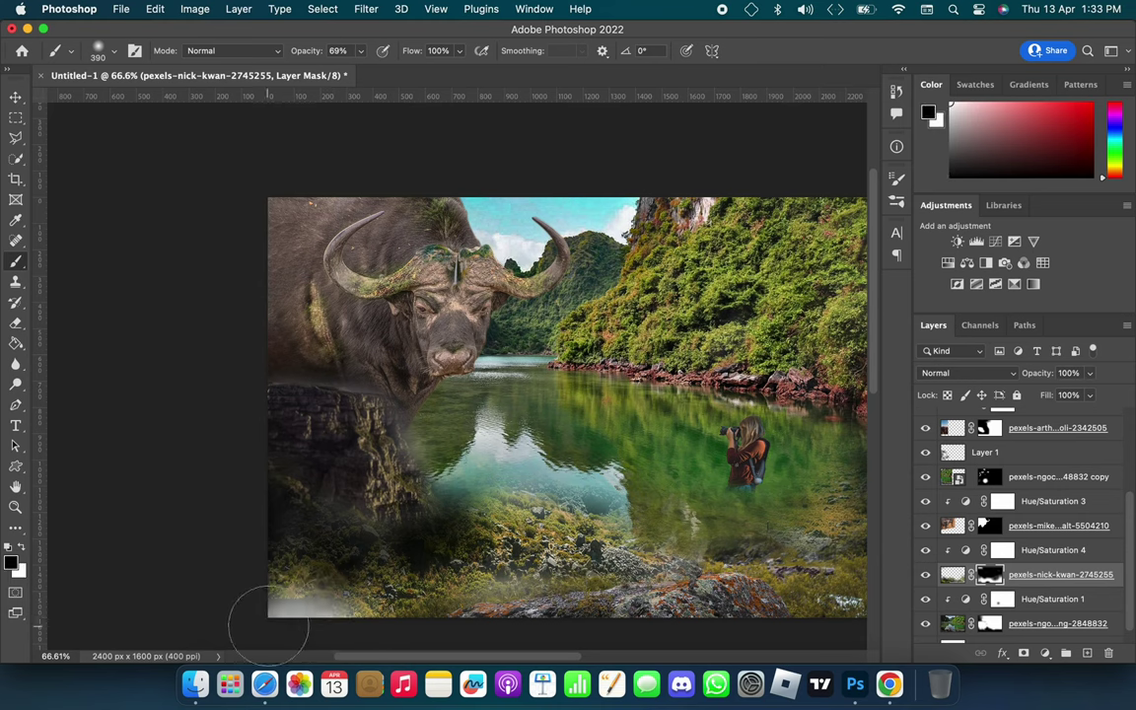
{"action": "key", "text": "v"}
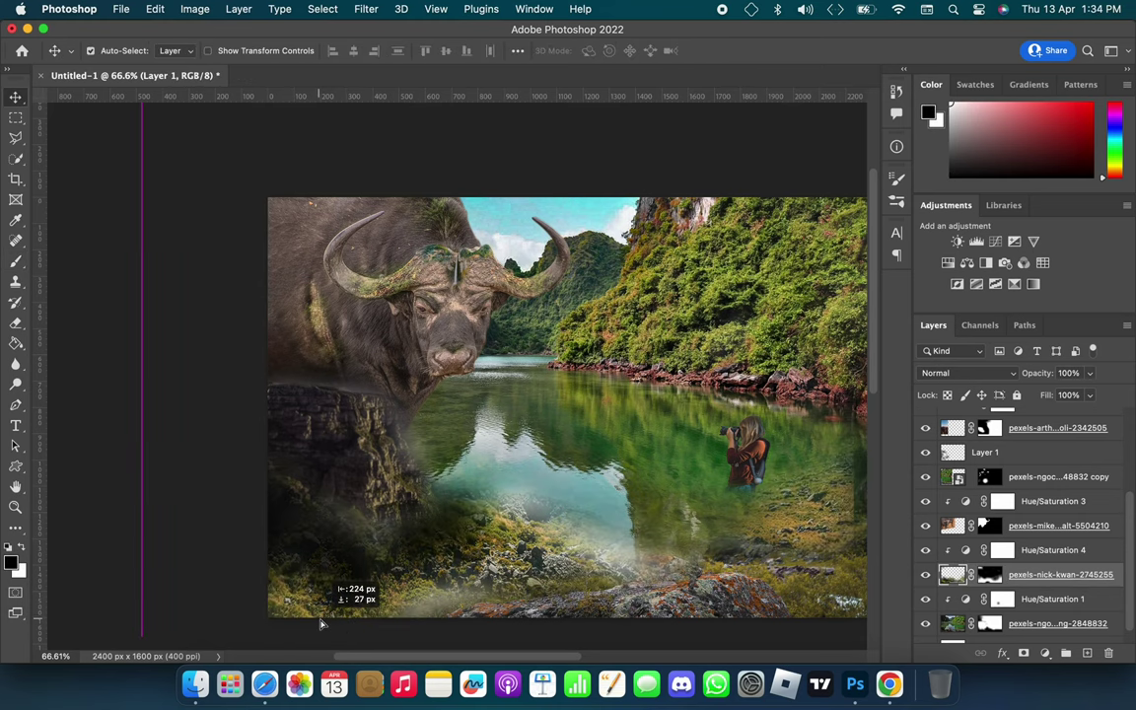
{"action": "mouse_move", "coordinate": [414, 547]}
{"action": "left_mouse_down"}
{"action": "mouse_move", "coordinate": [512, 505]}
{"action": "mouse_move", "coordinate": [537, 474]}
{"action": "left_mouse_up"}
- Stretch the nick-kwan layer mask taller with Free Transform and nudge a foreground layer slightly
{"action": "key", "text": "b"}
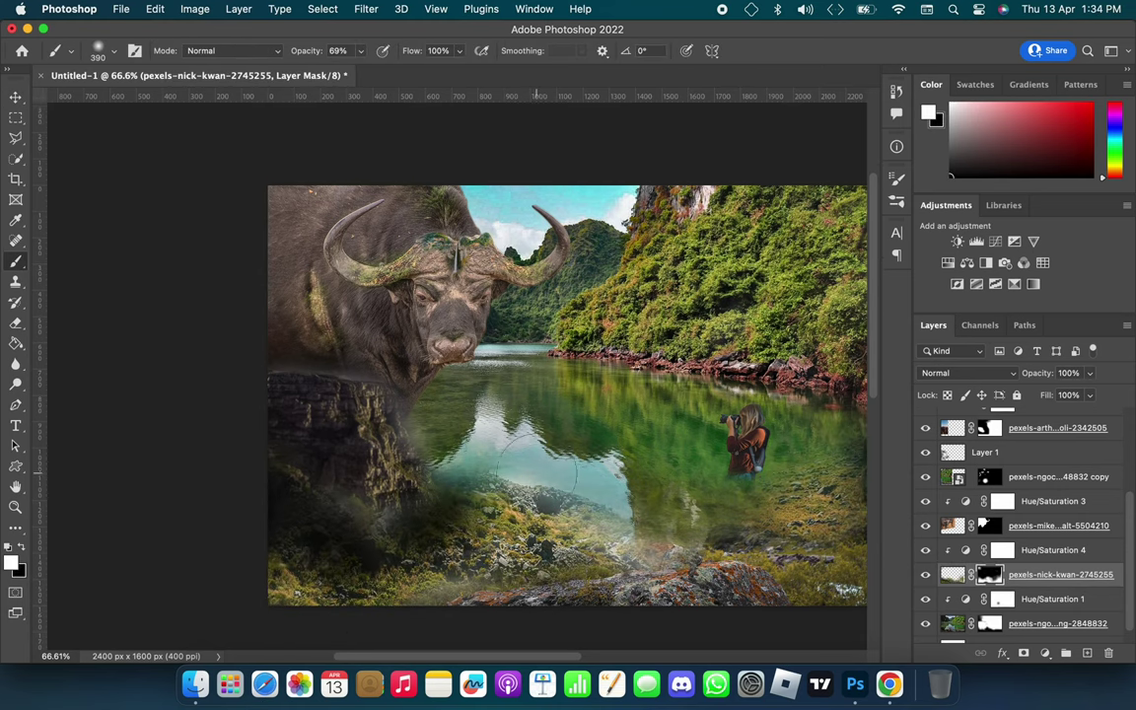
{"action": "key", "text": "ctrl+t"}
{"action": "scroll", "coordinate": [512, 395], "scroll_direction": "down", "scroll_amount": 5}
{"action": "left_click_drag", "start_coordinate": [512, 340], "coordinate": [512, 293]}
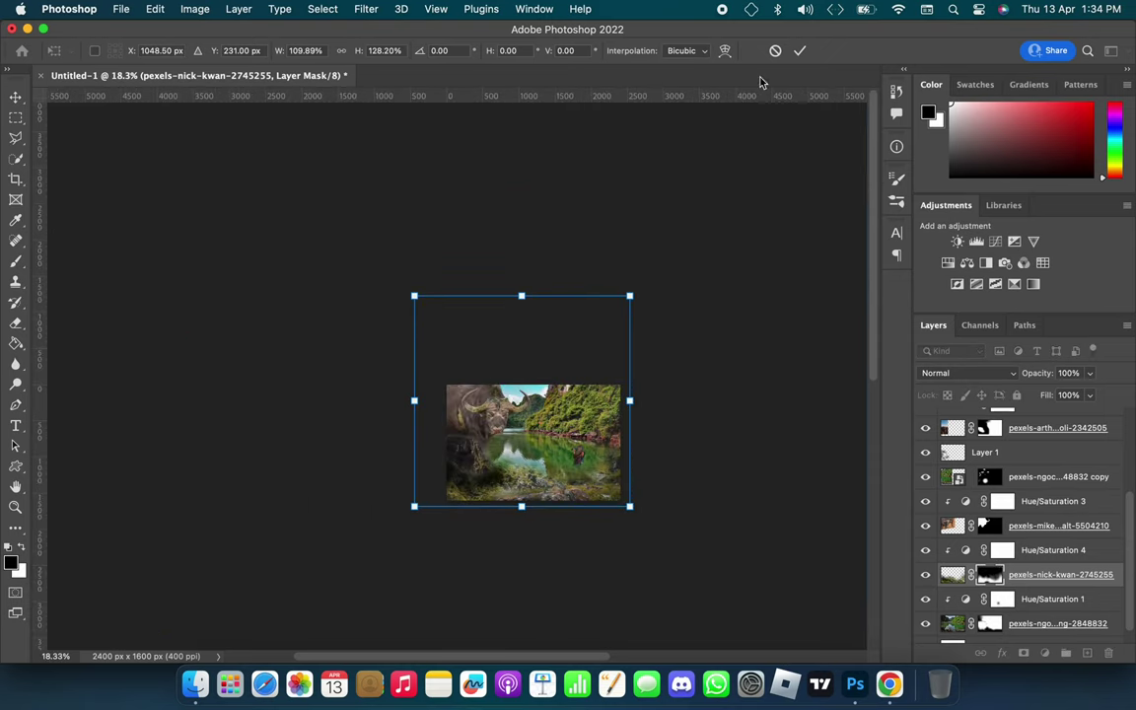
{"action": "key", "text": "Return"}
{"action": "scroll", "coordinate": [473, 394], "scroll_direction": "up", "scroll_amount": 2}
{"action": "scroll", "coordinate": [473, 394], "scroll_direction": "up", "scroll_amount": 2}
{"action": "key", "text": "v"}
{"action": "left_click_drag", "start_coordinate": [575, 582], "coordinate": [583, 582]}
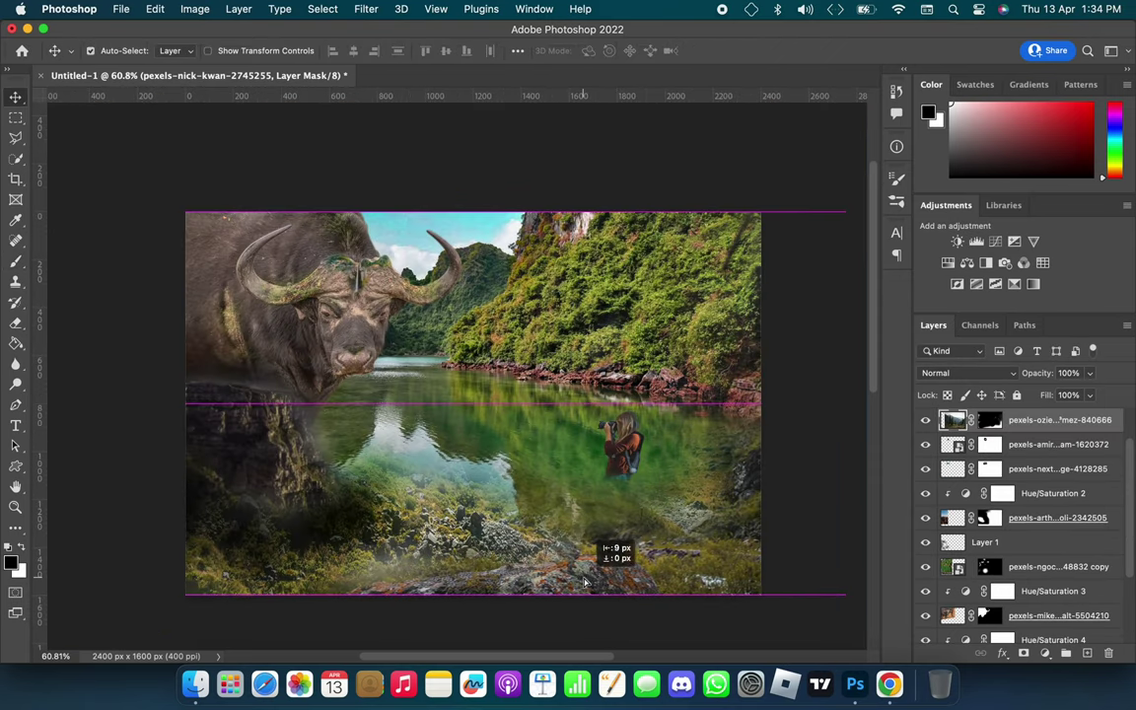
- Add a Levels adjustment with output white at 155, invert its mask, and paint the darkening over the buffalo
{"action": "left_click", "coordinate": [1028, 653]}
{"action": "left_click", "coordinate": [1064, 370]}
{"action": "left_click_drag", "start_coordinate": [352, 494], "coordinate": [300, 495]}
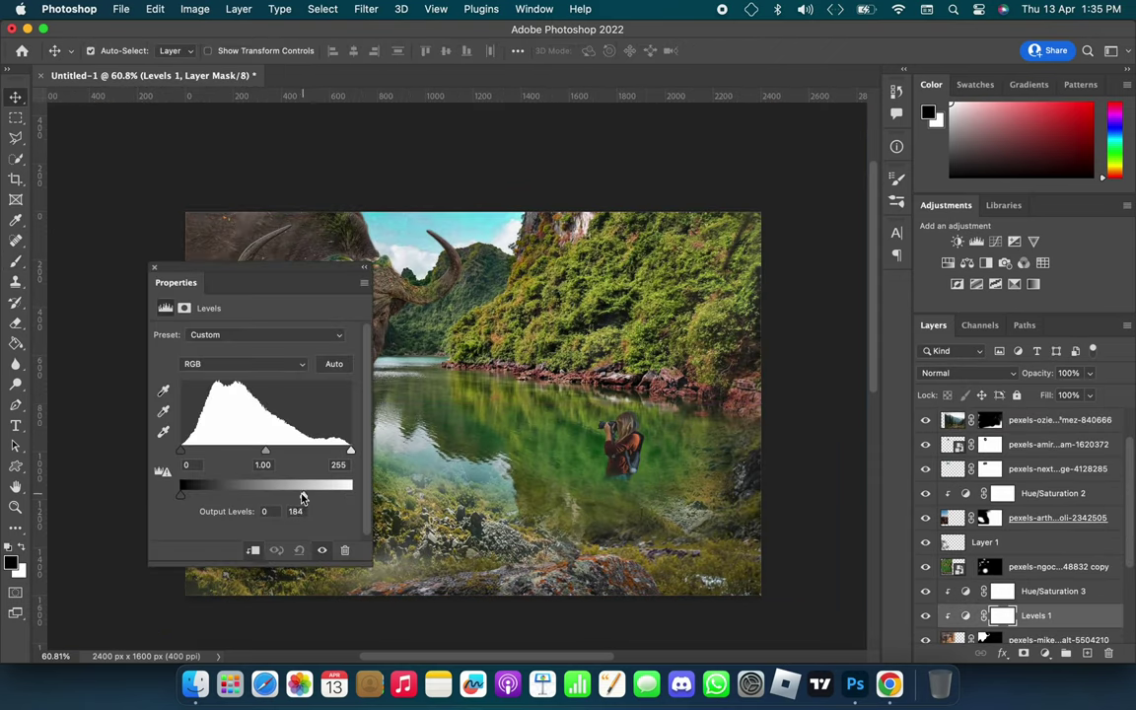
{"action": "left_click_drag", "start_coordinate": [187, 279], "coordinate": [591, 246]}
{"action": "left_click_drag", "start_coordinate": [715, 465], "coordinate": [695, 467]}
{"action": "key", "text": "ctrl+i"}
{"action": "key", "text": "b"}
{"action": "key", "text": "x"}
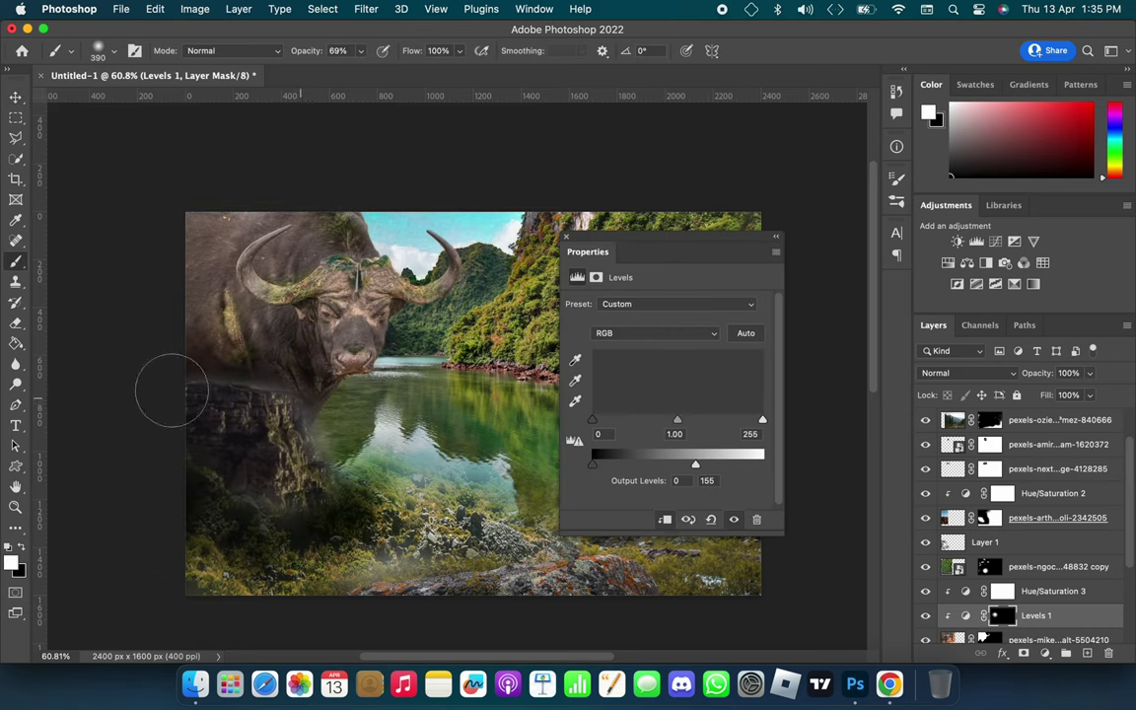
{"action": "left_click_drag", "start_coordinate": [338, 226], "coordinate": [169, 286]}
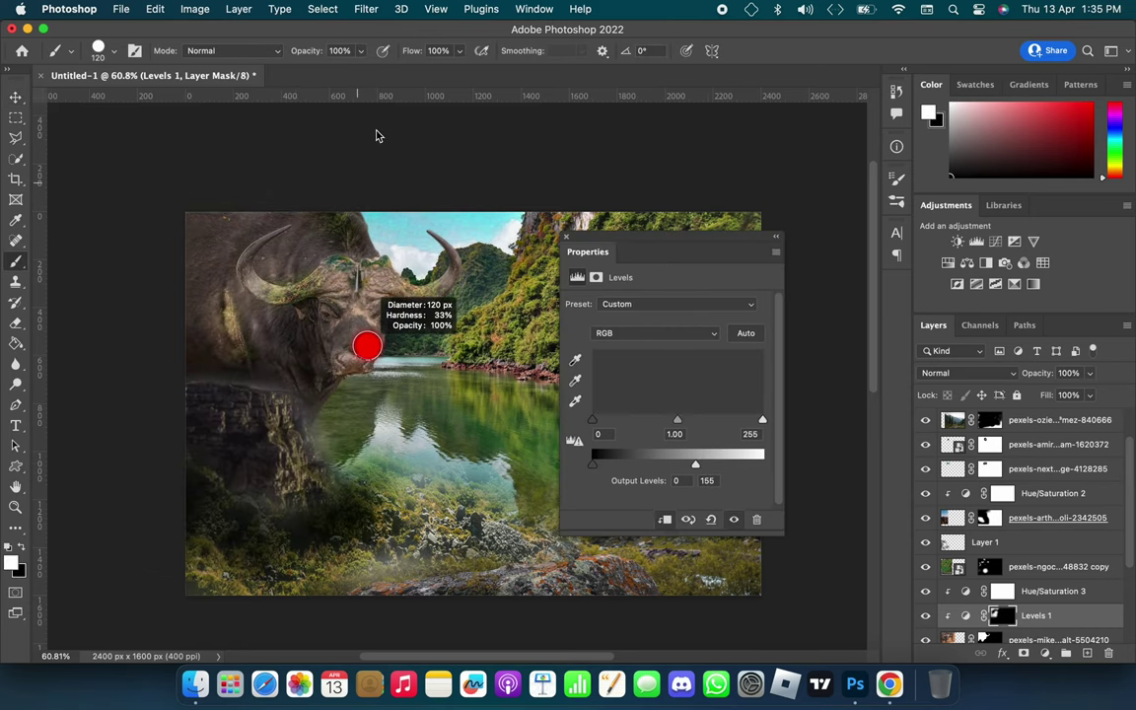
- Select the cliff area on the bottom landscape layer and copy it to a new layer
{"action": "scroll", "coordinate": [426, 278], "scroll_direction": "up", "scroll_amount": 3}
{"action": "scroll", "coordinate": [425, 278], "scroll_direction": "up", "scroll_amount": 3}
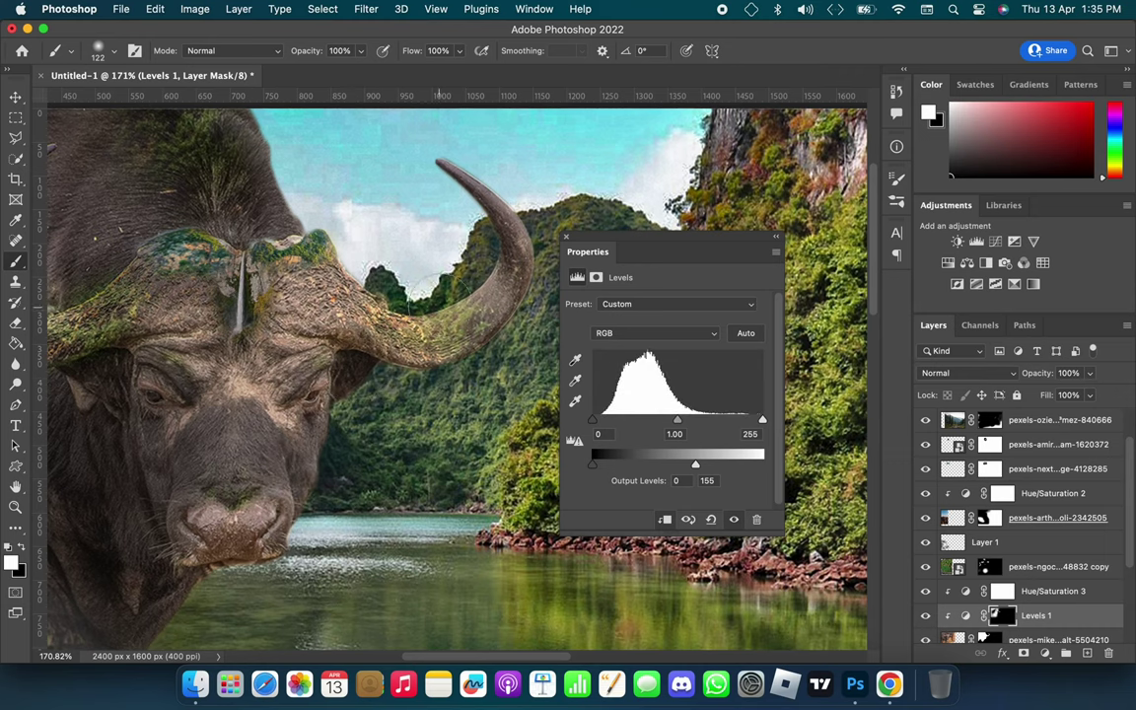
{"action": "scroll", "coordinate": [659, 417], "scroll_direction": "down", "scroll_amount": 5}
{"action": "scroll", "coordinate": [658, 417], "scroll_direction": "down", "scroll_amount": 1}
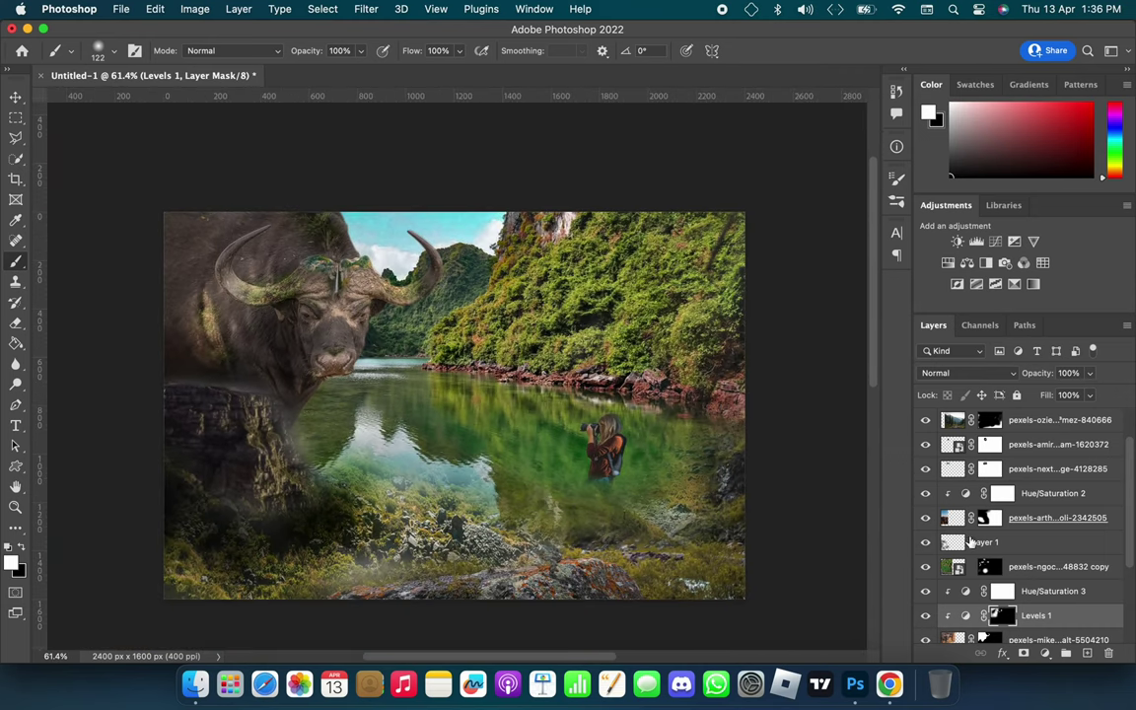
{"action": "scroll", "coordinate": [1025, 533], "scroll_direction": "down", "scroll_amount": 5}
{"action": "left_click", "coordinate": [1054, 605]}
{"action": "key", "text": "w"}
{"action": "key", "text": "super+j"}
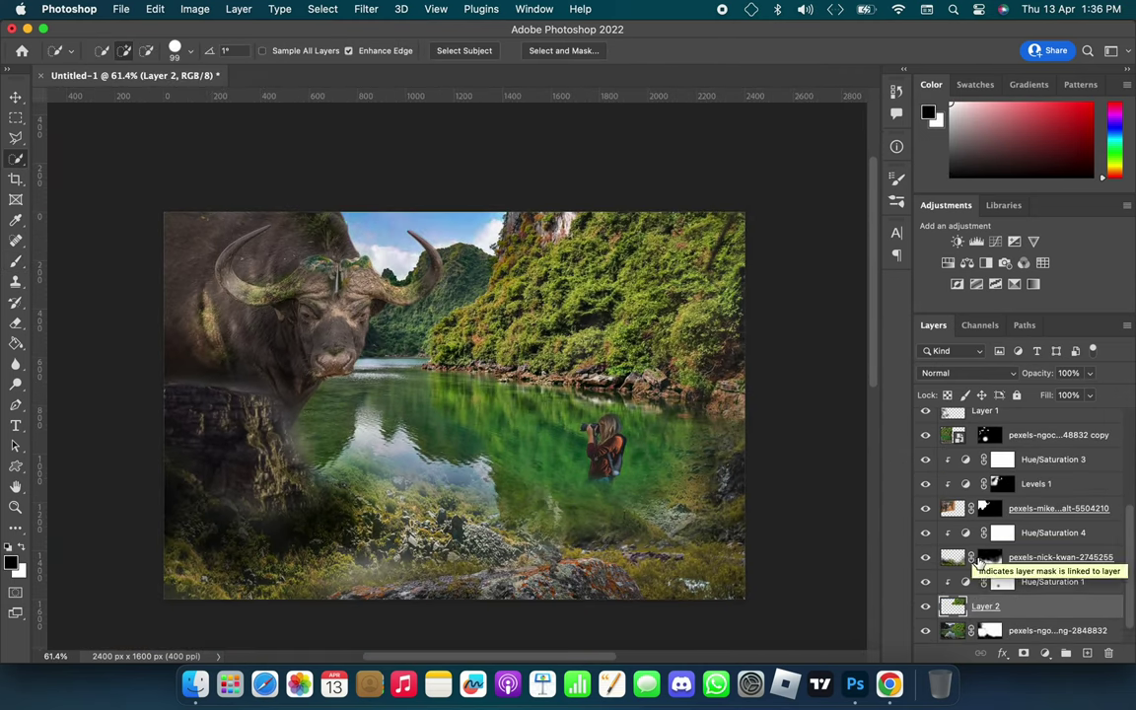
- Add a new empty layer below Layer 2 and set its blend mode to Soft Light
{"action": "left_click", "coordinate": [1086, 652], "text": "super"}
{"action": "key", "text": "b"}
{"action": "key", "text": "x"}
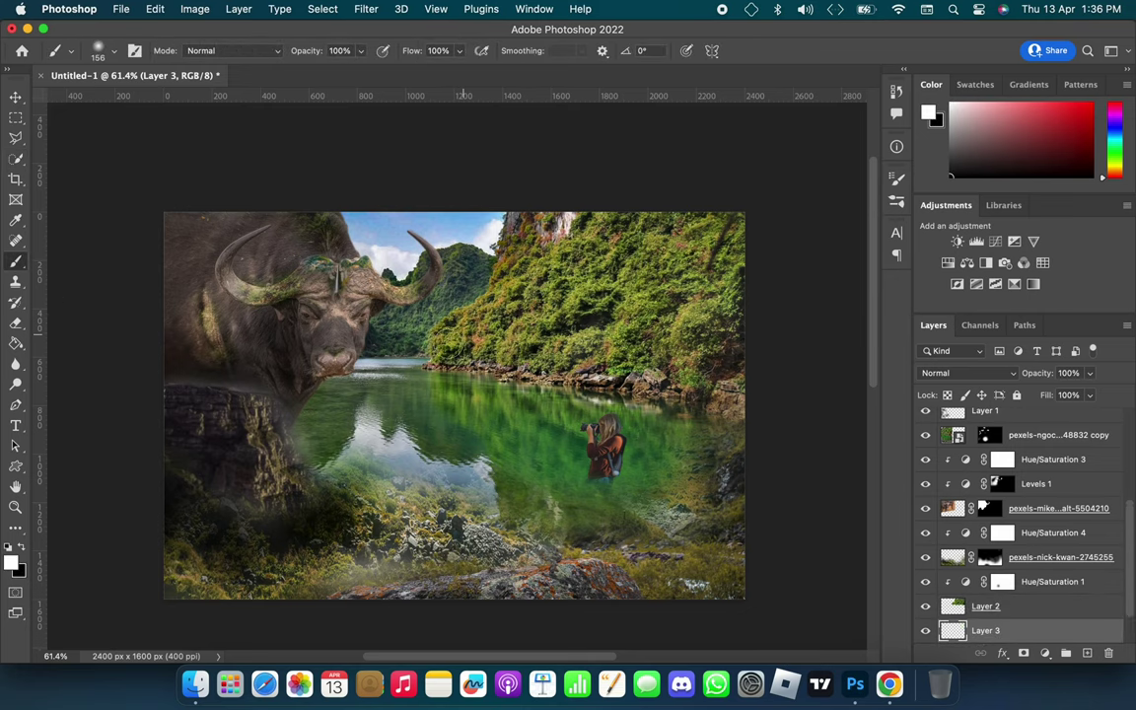
{"action": "left_click", "coordinate": [966, 373]}
{"action": "left_click", "coordinate": [947, 597]}
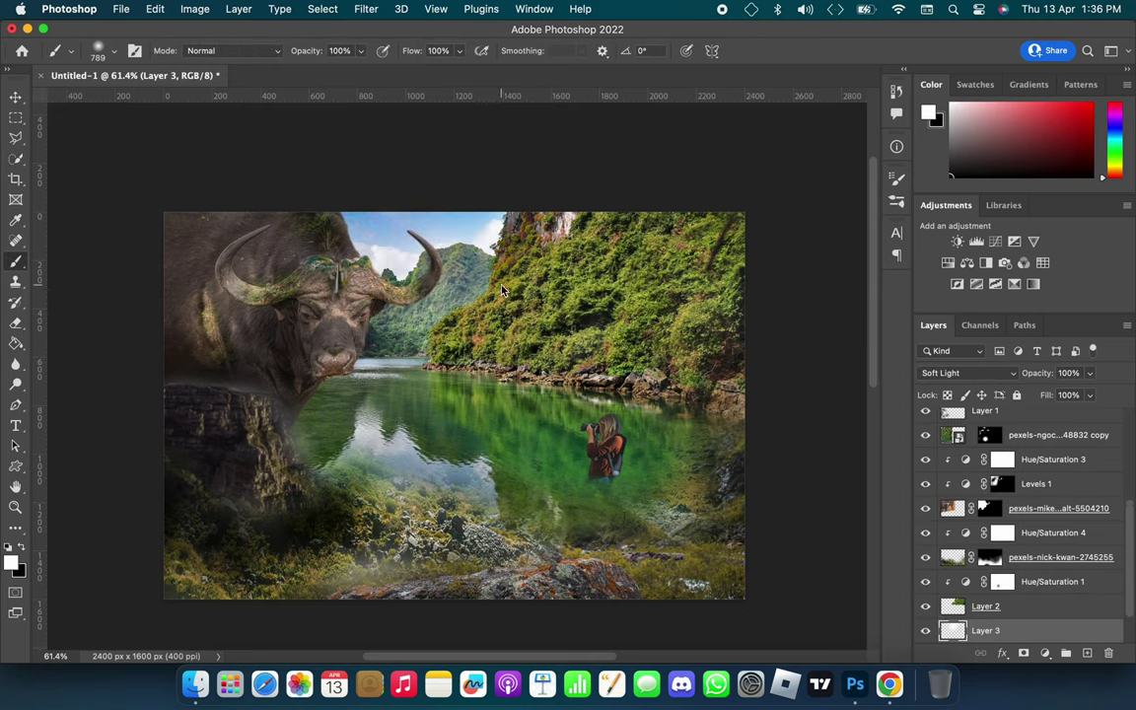
{"action": "left_click", "coordinate": [967, 372]}
- Duplicate Layer 3 and select Layer 2 for edge softening
{"action": "key", "text": "Escape"}
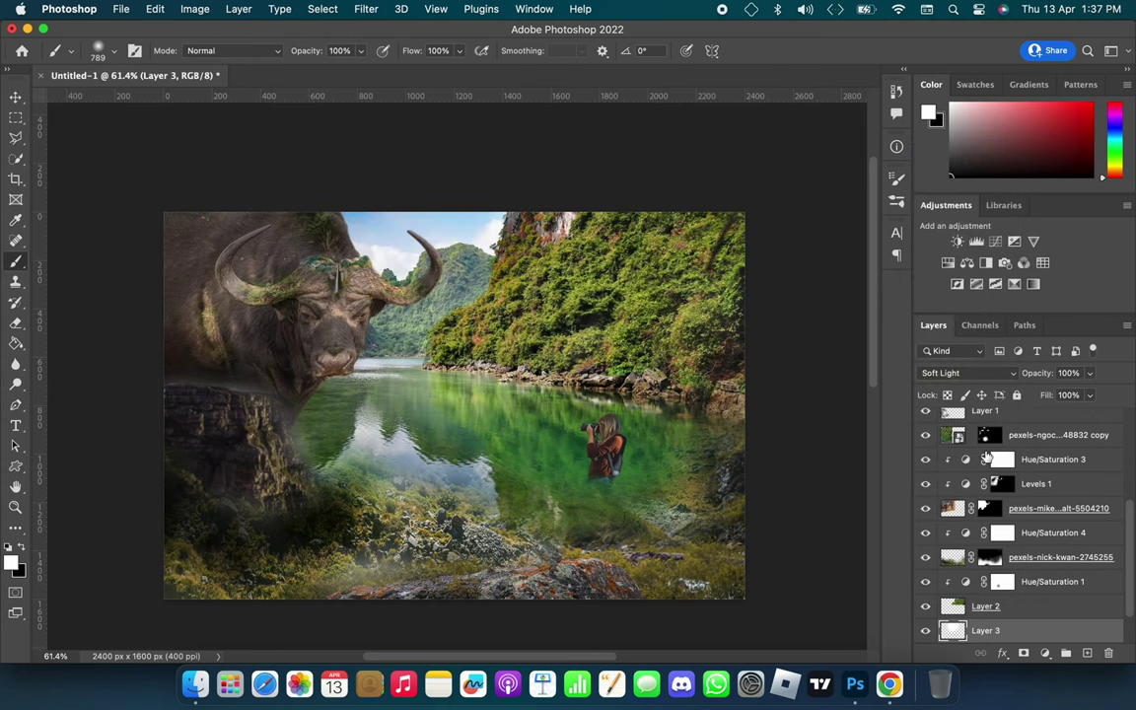
{"action": "key", "text": "super+j"}
{"action": "left_click", "coordinate": [14, 364]}
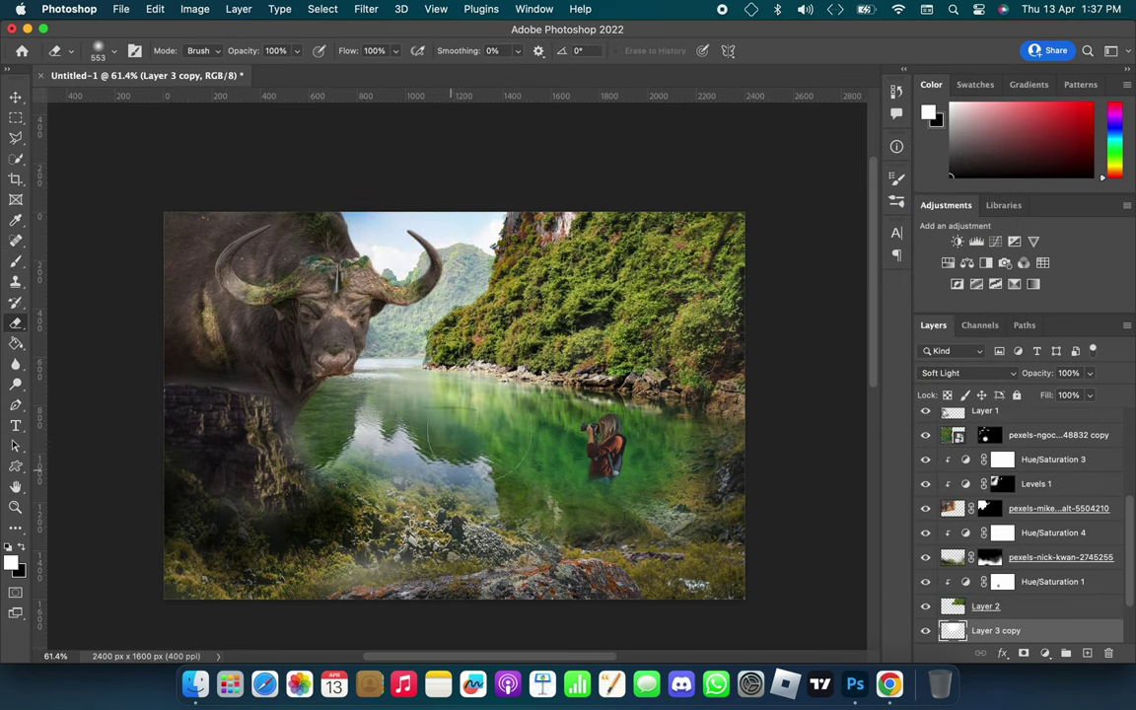
{"action": "key", "text": "alt+bracketright"}
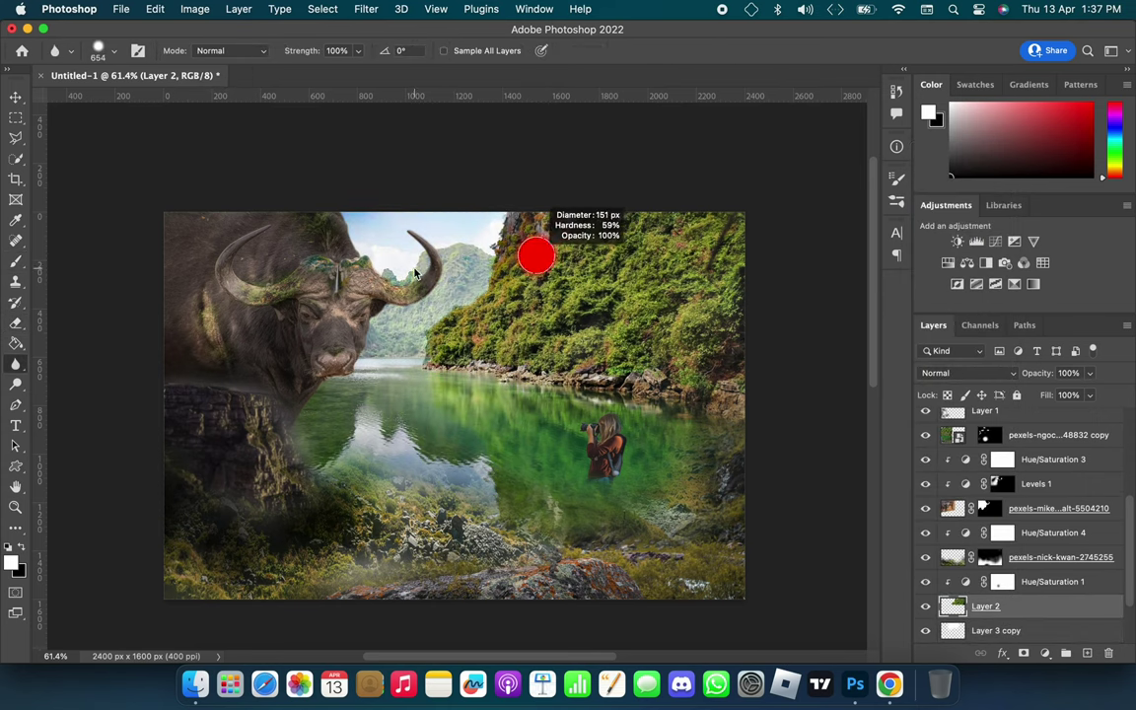
- Try a perspective transform on the buffalo photo layer, then cancel it
{"action": "left_click", "coordinate": [1055, 508]}
{"action": "key", "text": "super+t"}
{"action": "right_click", "coordinate": [299, 256]}
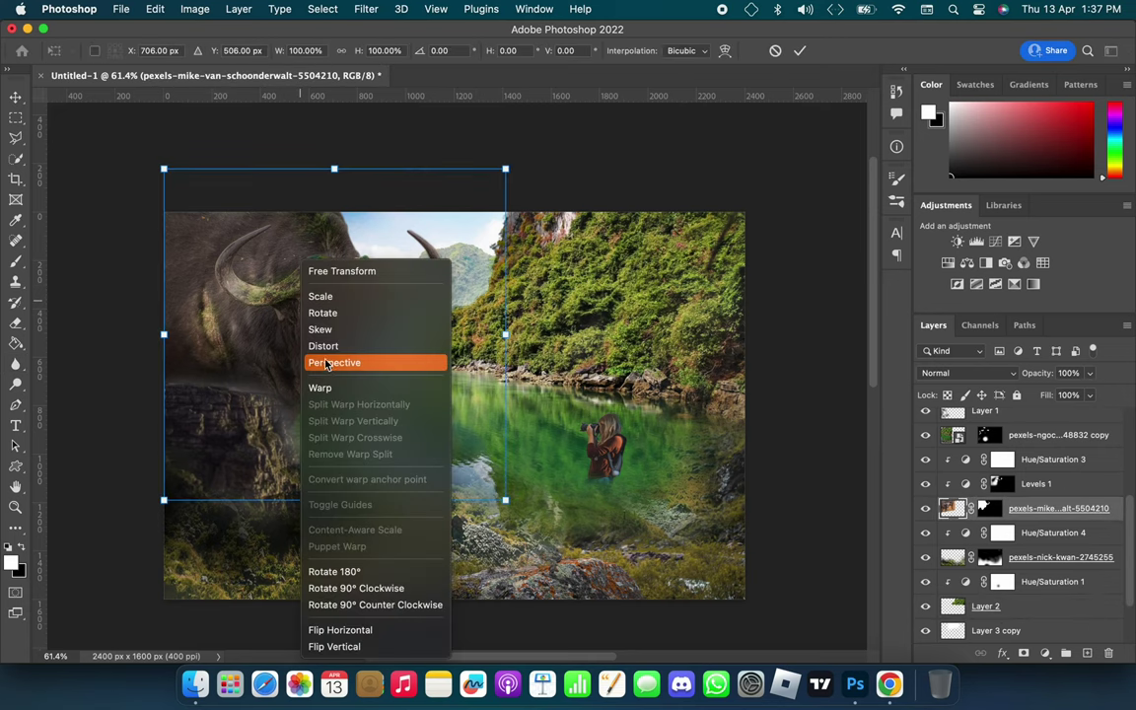
{"action": "left_click", "coordinate": [340, 363]}
{"action": "left_click_drag", "start_coordinate": [334, 169], "coordinate": [318, 176]}
{"action": "key", "text": "Escape"}
- Paint on the new layer above Layer 2 and set it to Soft Light
{"action": "left_click", "coordinate": [1036, 607]}
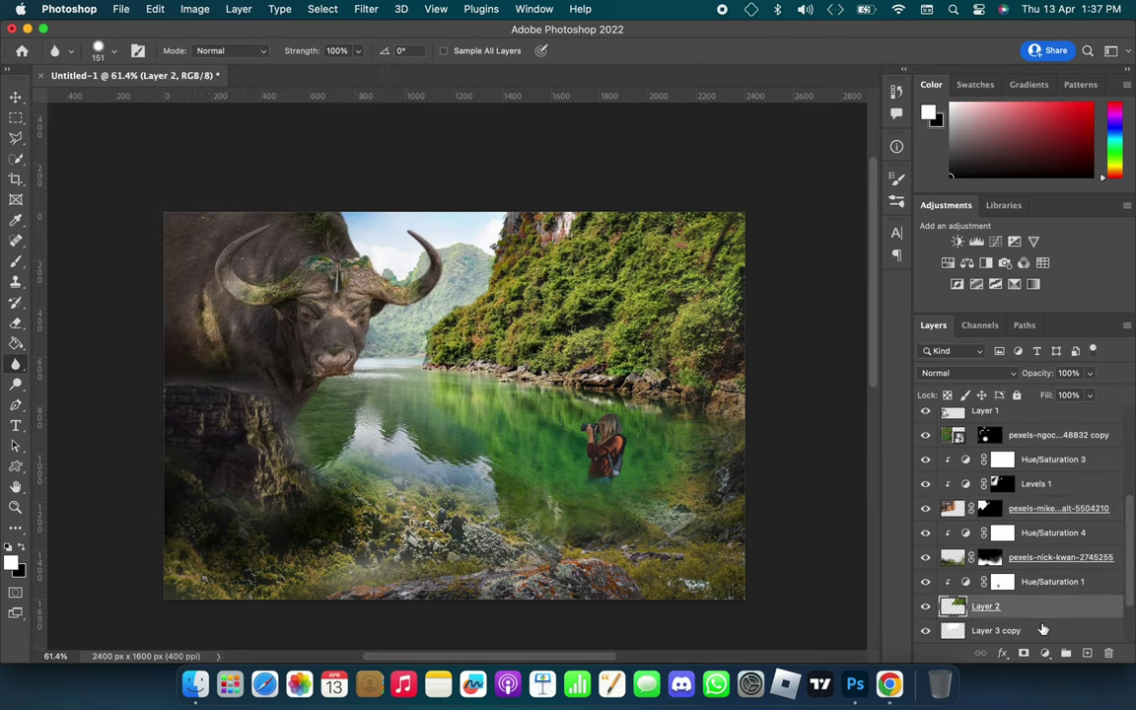
{"action": "key", "text": "b"}
{"action": "left_click_drag", "start_coordinate": [466, 259], "coordinate": [552, 260]}
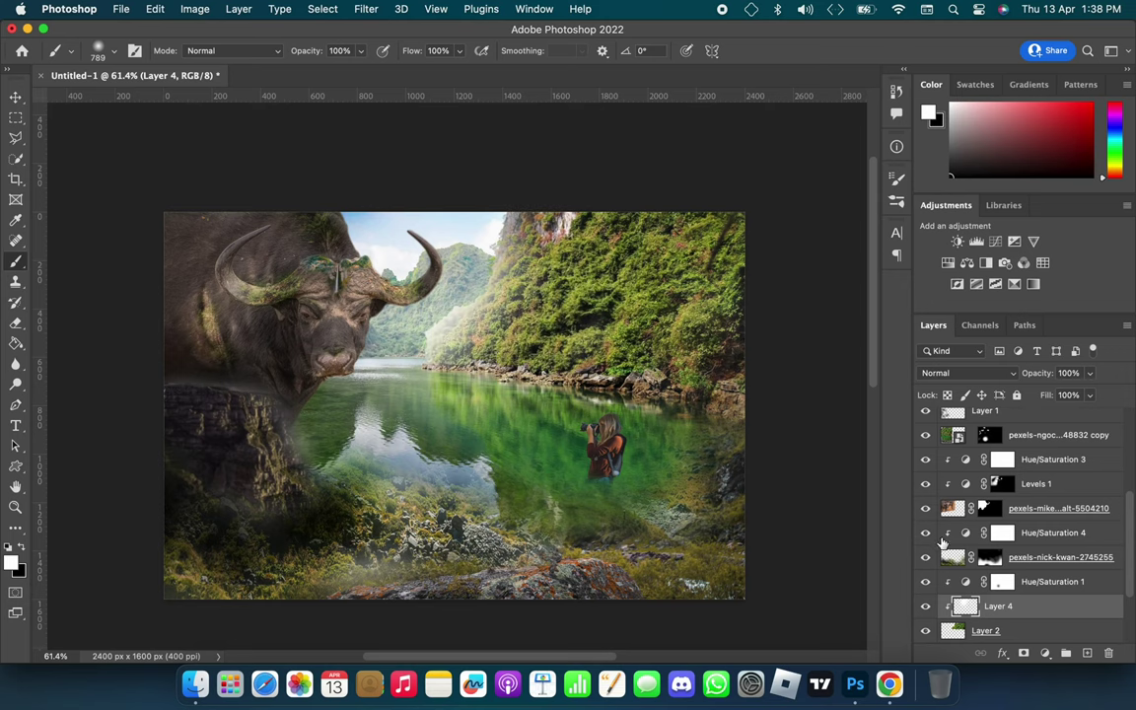
{"action": "left_click", "coordinate": [966, 373]}
{"action": "left_click", "coordinate": [943, 595]}
- Add a Vibrance adjustment above the photographer and boost its vibrance
{"action": "scroll", "coordinate": [981, 552], "scroll_direction": "down", "scroll_amount": 3}
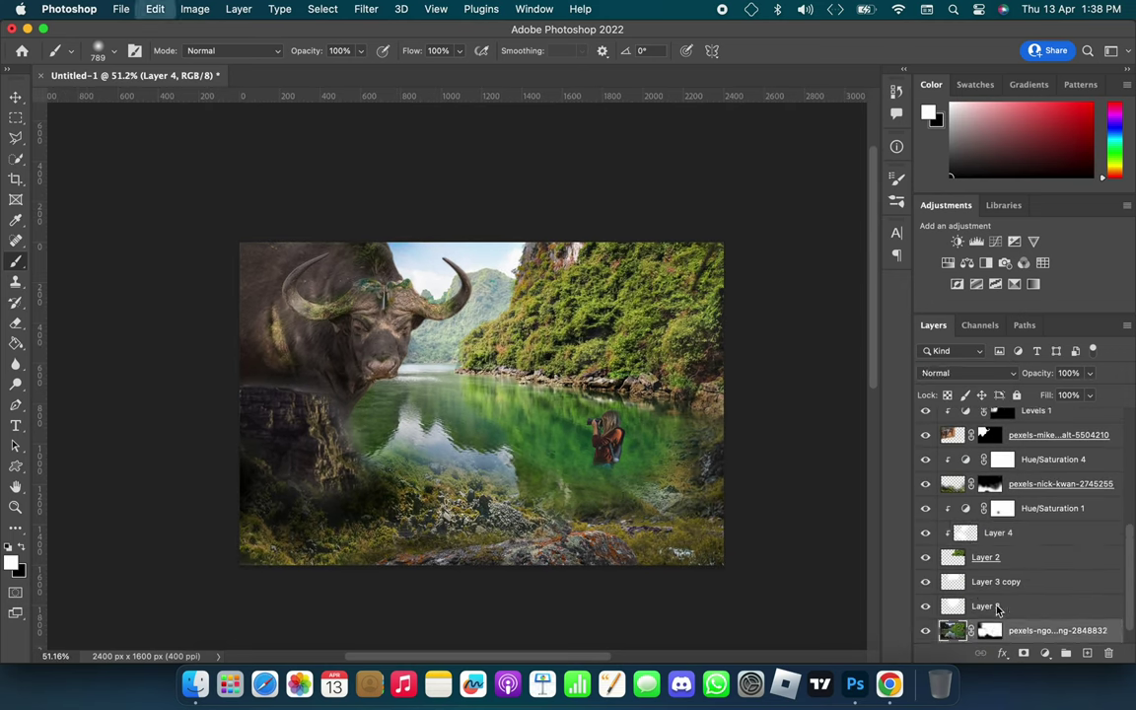
{"action": "left_click", "coordinate": [983, 608]}
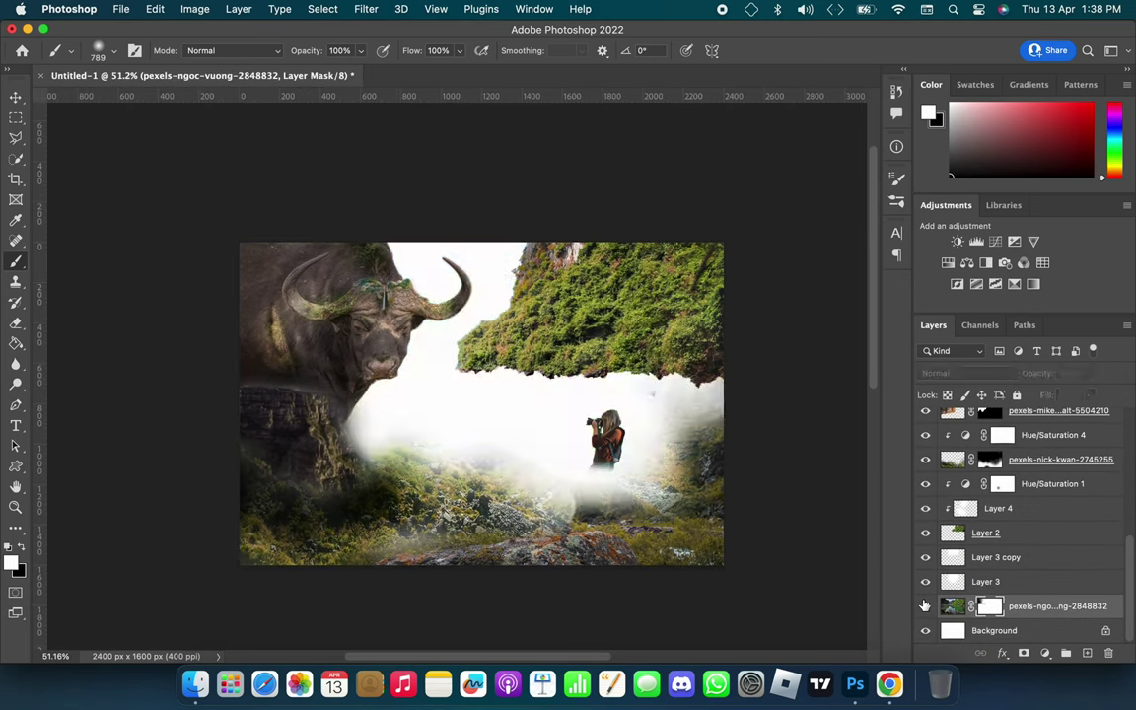
{"action": "left_click", "coordinate": [988, 460]}
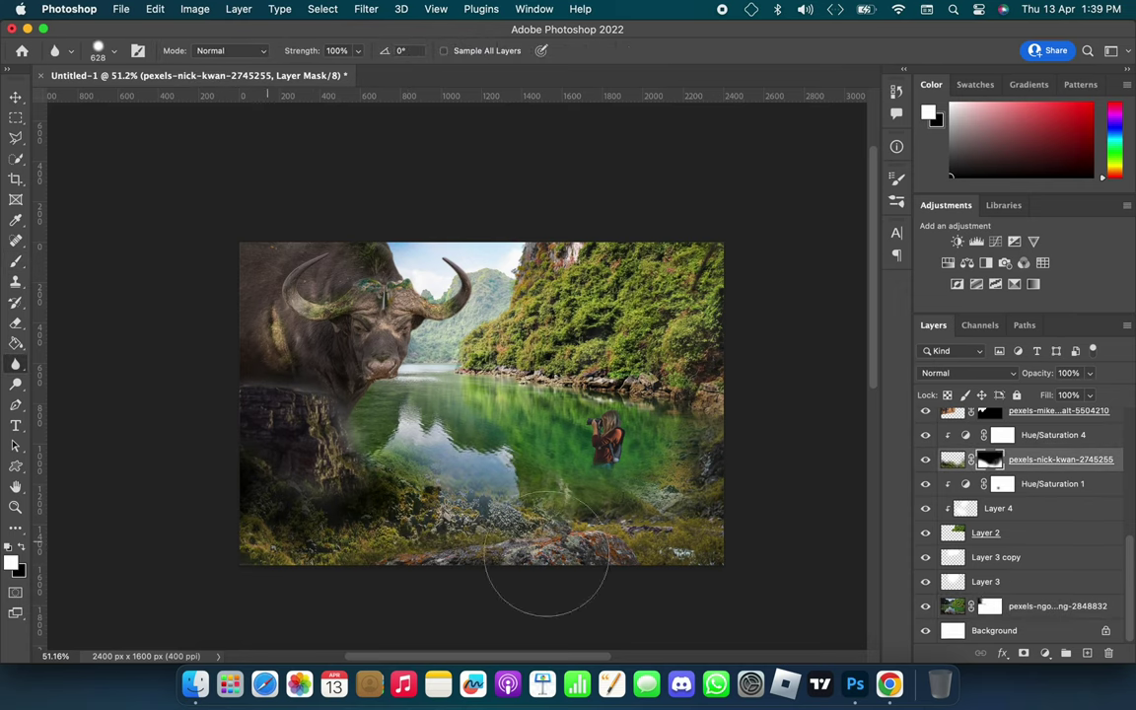
{"action": "left_click", "coordinate": [952, 605]}
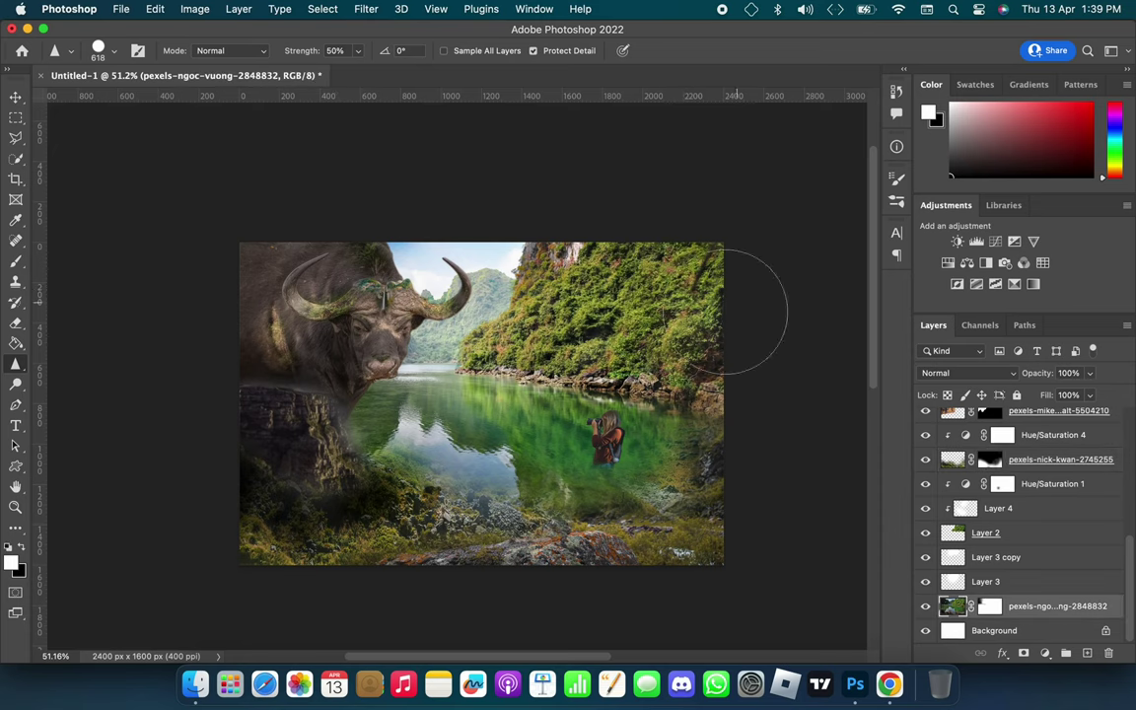
{"action": "scroll", "coordinate": [954, 464], "scroll_direction": "up", "scroll_amount": 5}
{"action": "left_click", "coordinate": [1046, 654]}
{"action": "left_click", "coordinate": [966, 380]}
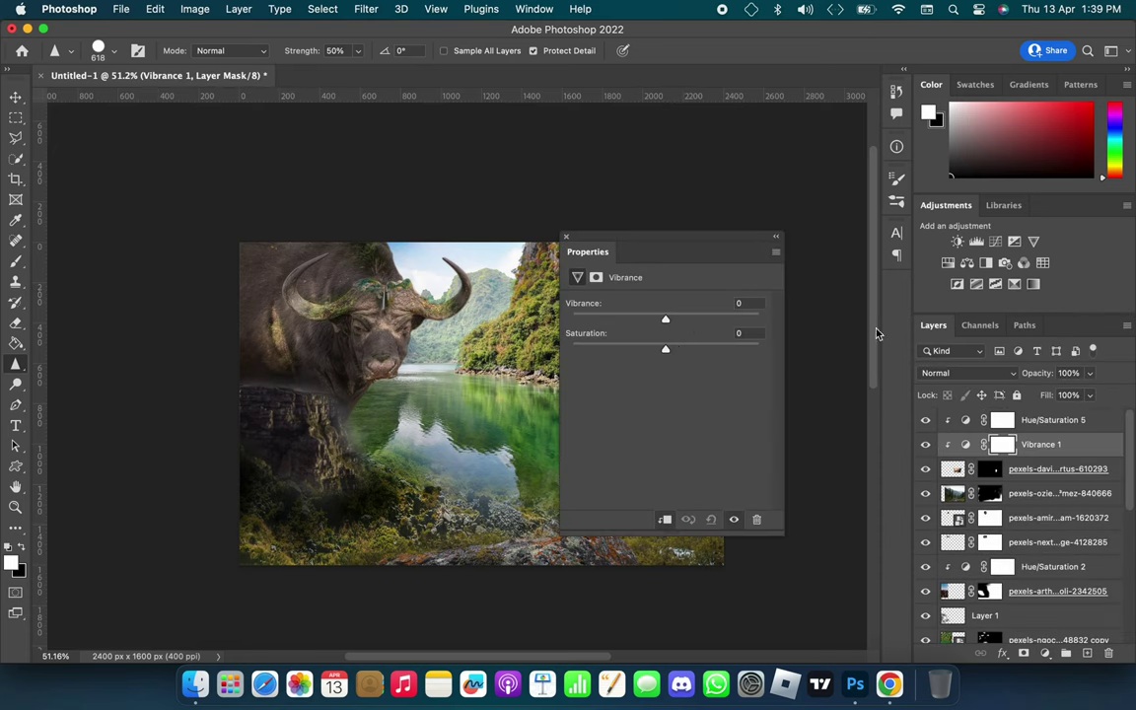
{"action": "left_click_drag", "start_coordinate": [816, 306], "coordinate": [861, 305]}
{"action": "left_click", "coordinate": [626, 399]}
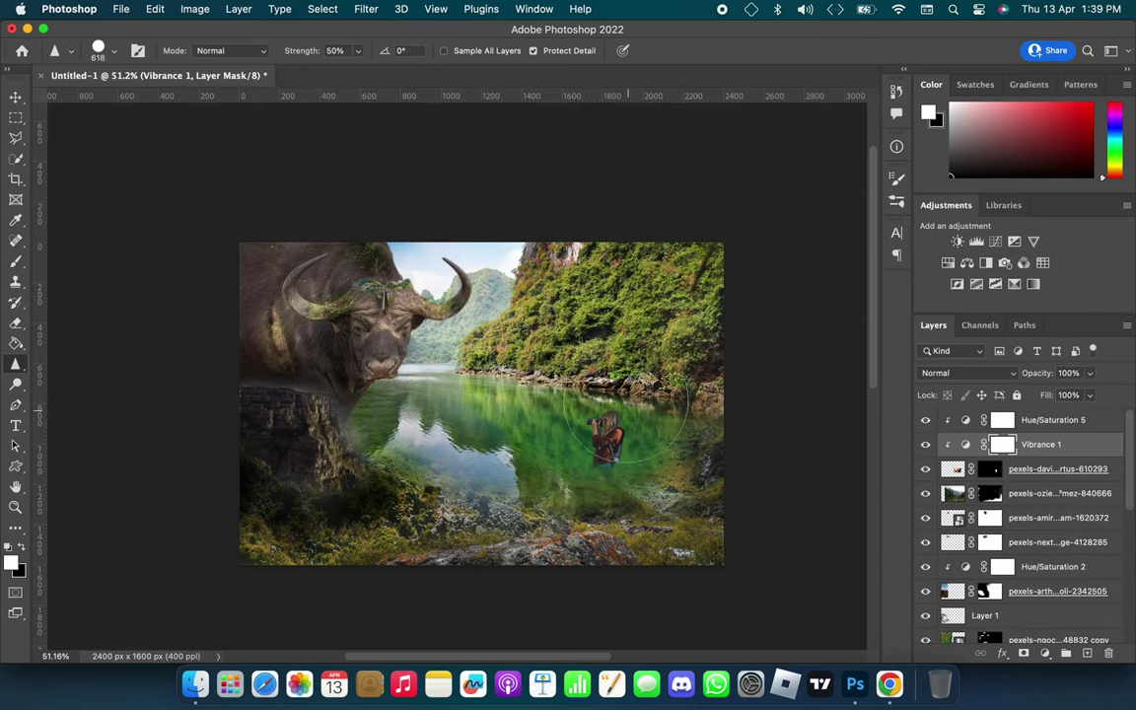
- Paint on the photographer's layer mask to fade her jeans into the grass
{"action": "left_click", "coordinate": [991, 470]}
{"action": "scroll", "coordinate": [606, 433], "scroll_direction": "up", "scroll_amount": 10}
{"action": "scroll", "coordinate": [555, 417], "scroll_direction": "down", "scroll_amount": 5}
{"action": "key", "text": "b"}
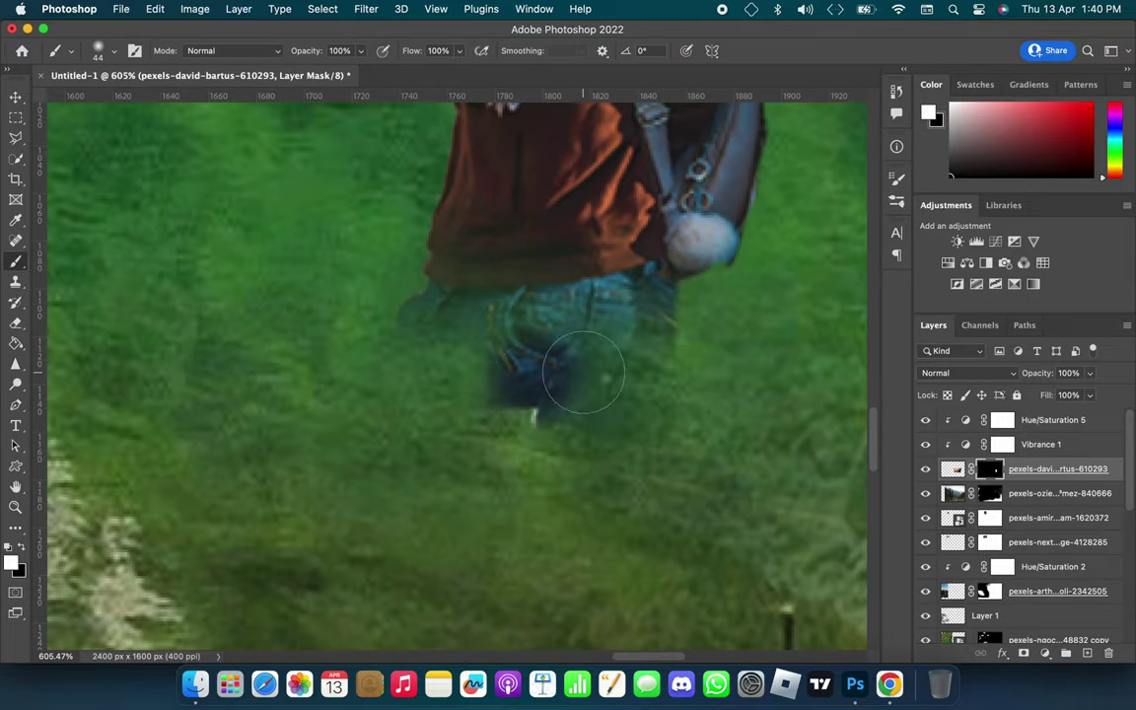
{"action": "left_click_drag", "start_coordinate": [424, 326], "coordinate": [555, 417]}
{"action": "left_click_drag", "start_coordinate": [414, 335], "coordinate": [520, 406]}
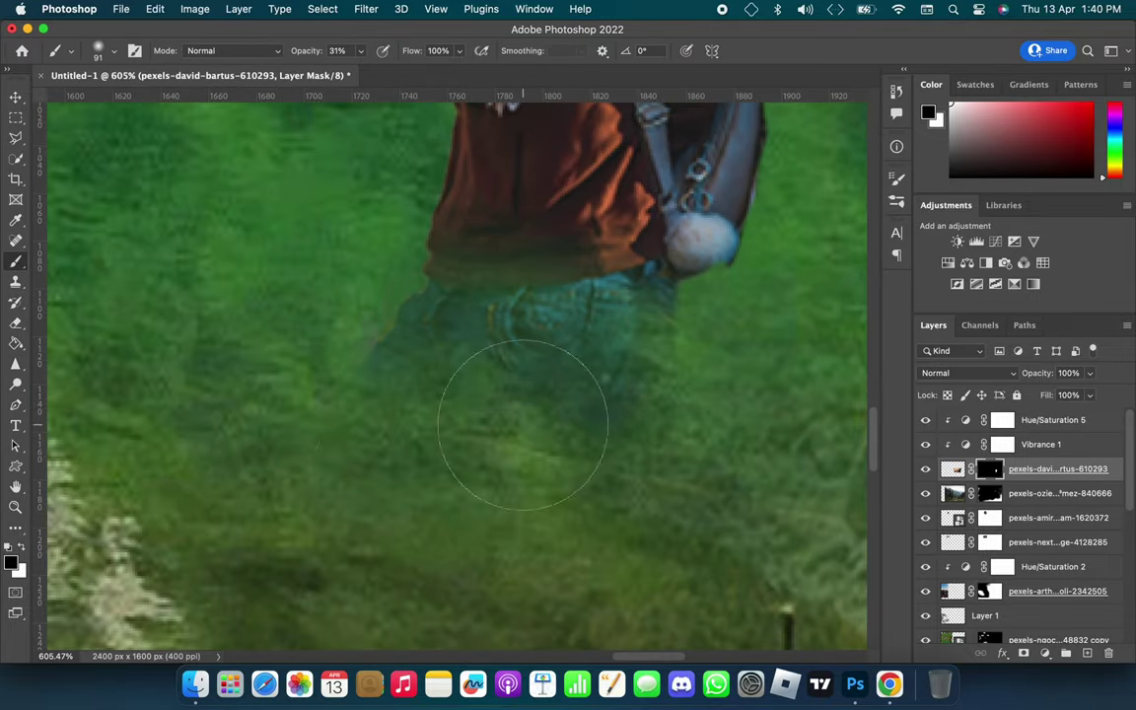
- Try a duplicate of the photographer beside the original, then delete it
{"action": "key", "text": "super+0"}
{"action": "key", "text": "v"}
{"action": "mouse_move", "coordinate": [602, 340]}
{"action": "left_mouse_down"}
{"action": "mouse_move", "coordinate": [447, 372]}
{"action": "mouse_move", "coordinate": [740, 424]}
{"action": "mouse_move", "coordinate": [612, 430]}
{"action": "left_mouse_up"}
{"action": "key", "text": "Delete"}
{"action": "scroll", "coordinate": [447, 373], "scroll_direction": "down", "scroll_amount": 2}
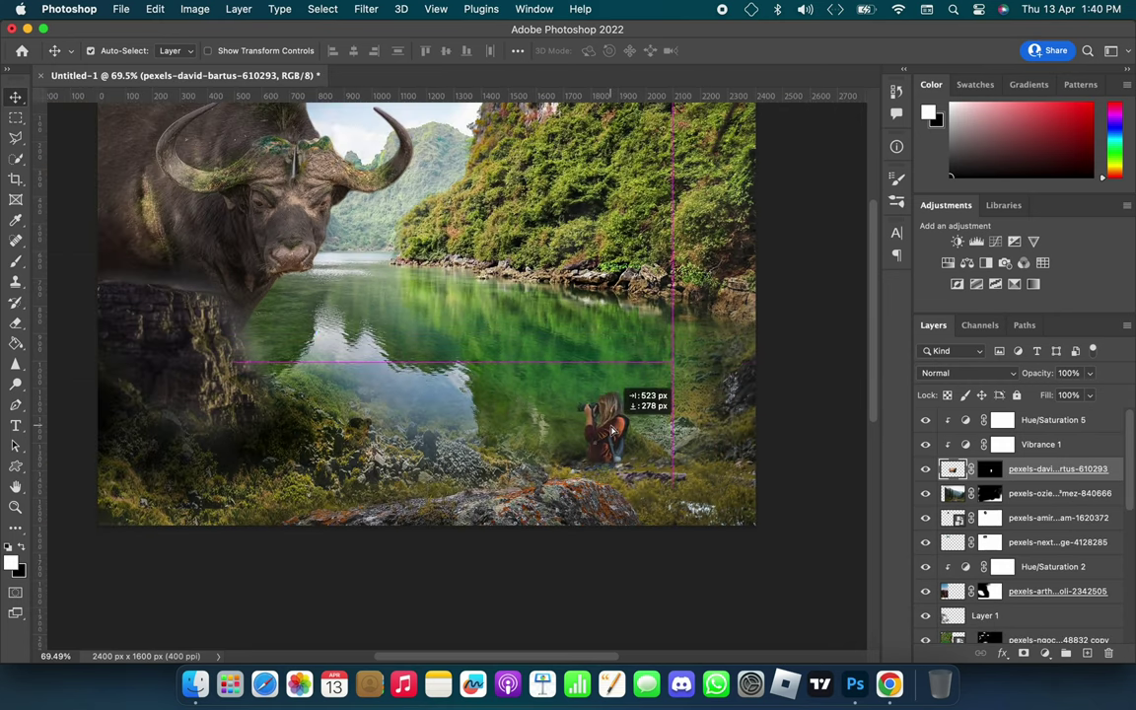
- Move the photographer to the lower-right corner and enlarge her to about 348%
{"action": "left_click_drag", "start_coordinate": [710, 446], "coordinate": [718, 464]}
{"action": "key", "text": "super+t"}
{"action": "left_click_drag", "start_coordinate": [755, 552], "coordinate": [728, 633]}
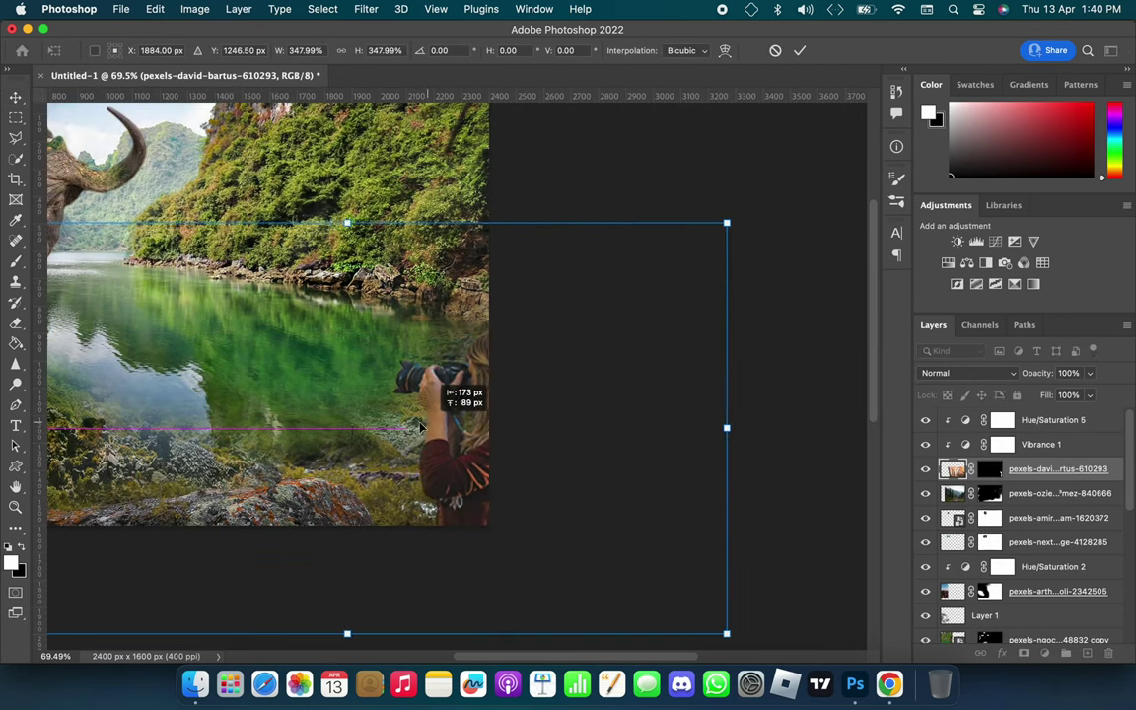
{"action": "key", "text": "super+minus"}
{"action": "left_click_drag", "start_coordinate": [342, 421], "coordinate": [520, 398]}
{"action": "key", "text": "Return"}
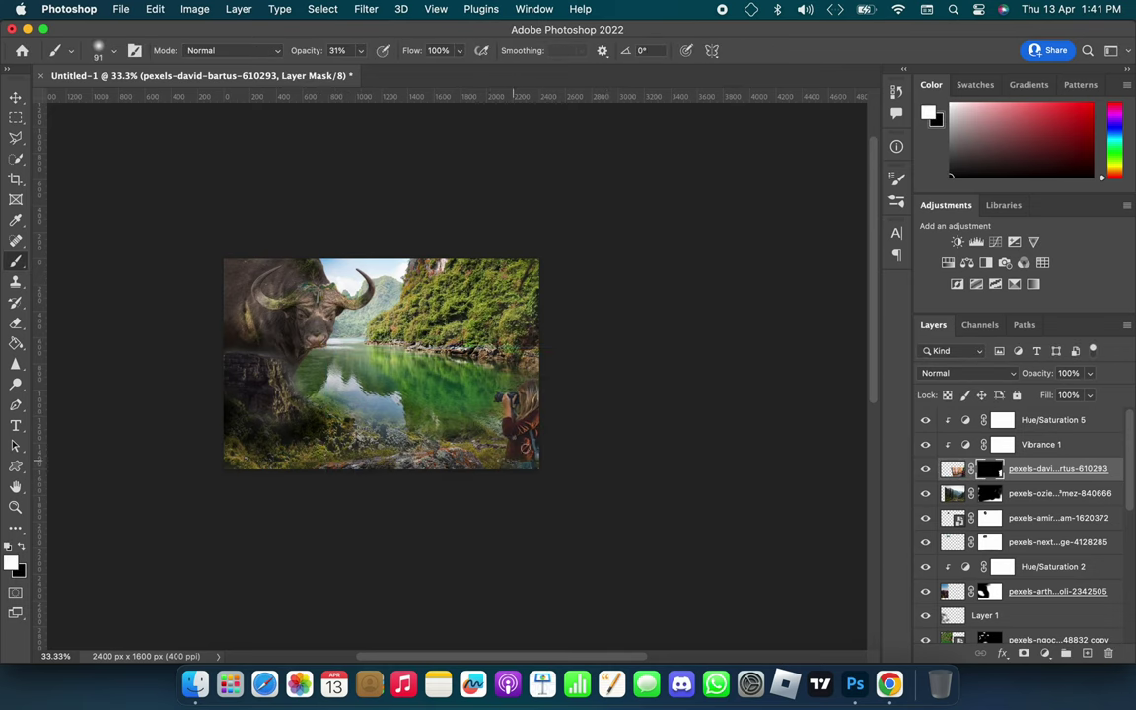
{"action": "scroll", "coordinate": [513, 466], "scroll_direction": "up", "scroll_amount": 5}
{"action": "scroll", "coordinate": [513, 466], "scroll_direction": "down", "scroll_amount": 3}
- Set the Color Balance over the buffalo to Yellow–Blue -12
{"action": "scroll", "coordinate": [443, 394], "scroll_direction": "up", "scroll_amount": 5}
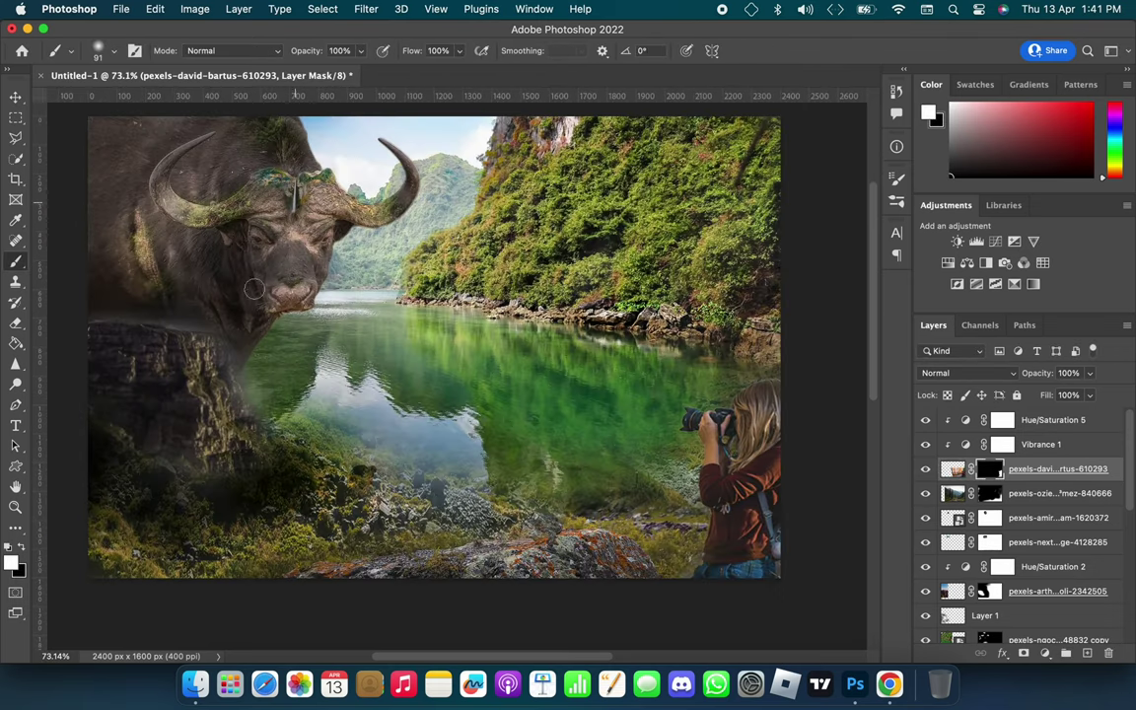
{"action": "scroll", "coordinate": [953, 558], "scroll_direction": "down", "scroll_amount": 5}
{"action": "key", "text": "x"}
{"action": "key", "text": "bracketleft"}
{"action": "key", "text": "bracketleft"}
{"action": "key", "text": "bracketleft"}
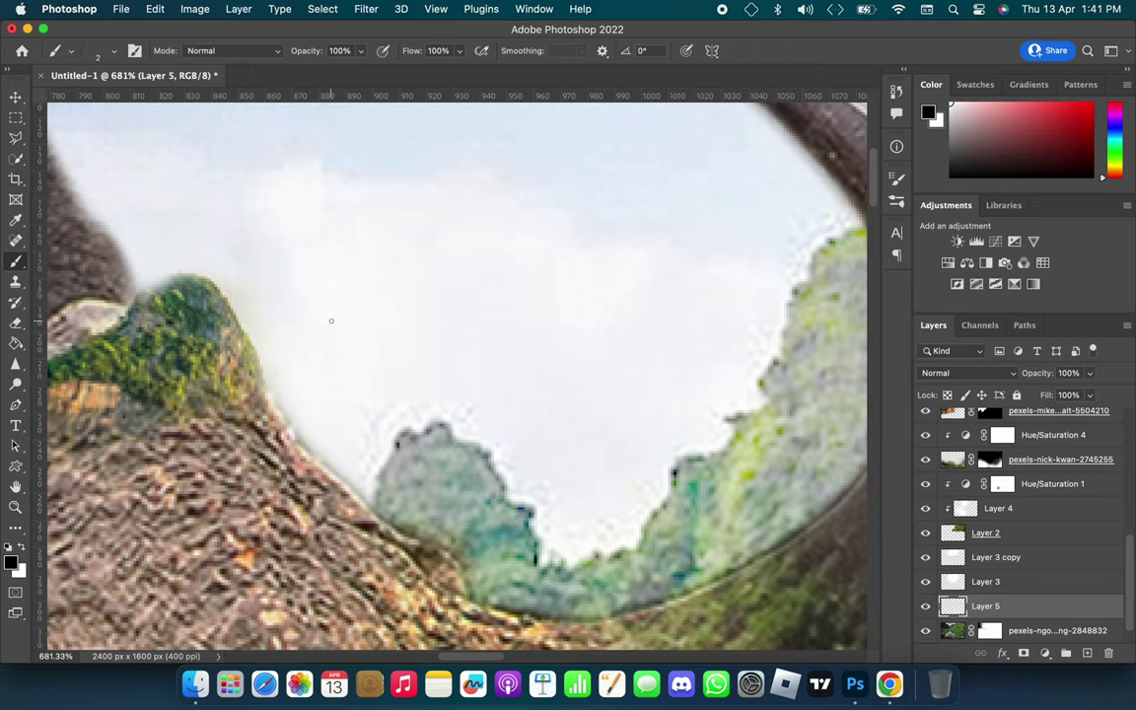
{"action": "scroll", "coordinate": [206, 255], "scroll_direction": "down", "scroll_amount": 5}
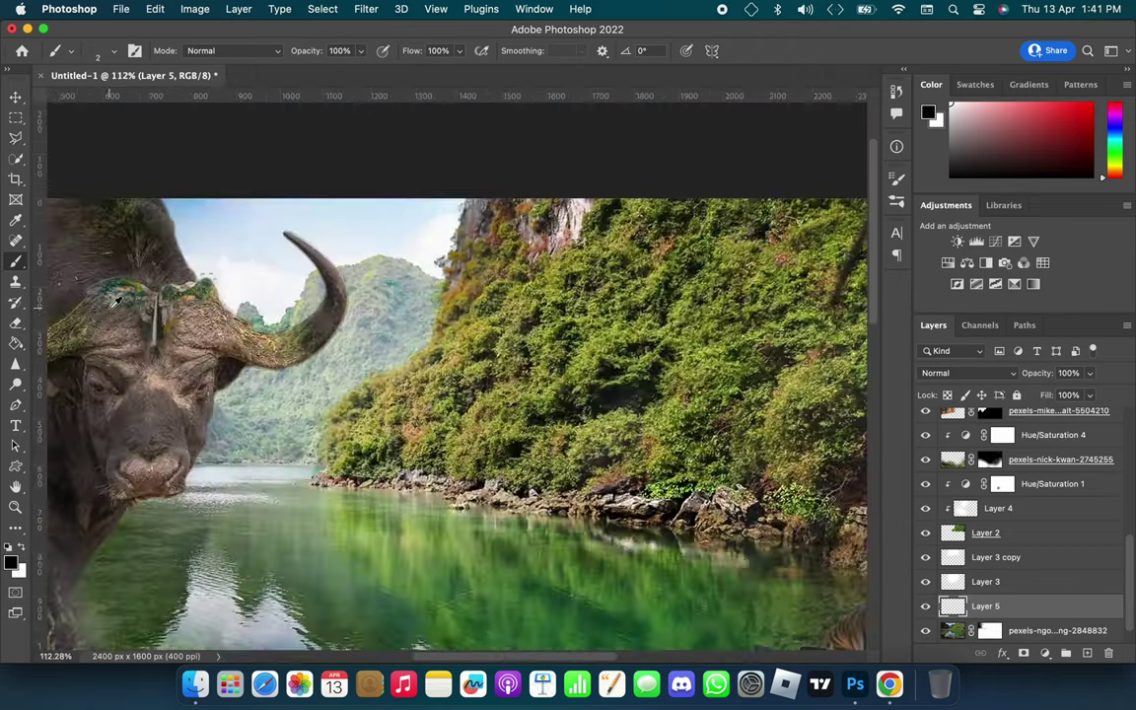
{"action": "scroll", "coordinate": [395, 296], "scroll_direction": "up", "scroll_amount": 3}
{"action": "scroll", "coordinate": [395, 296], "scroll_direction": "up", "scroll_amount": 5}
{"action": "scroll", "coordinate": [632, 332], "scroll_direction": "down", "scroll_amount": 5}
{"action": "scroll", "coordinate": [632, 332], "scroll_direction": "down", "scroll_amount": 4}
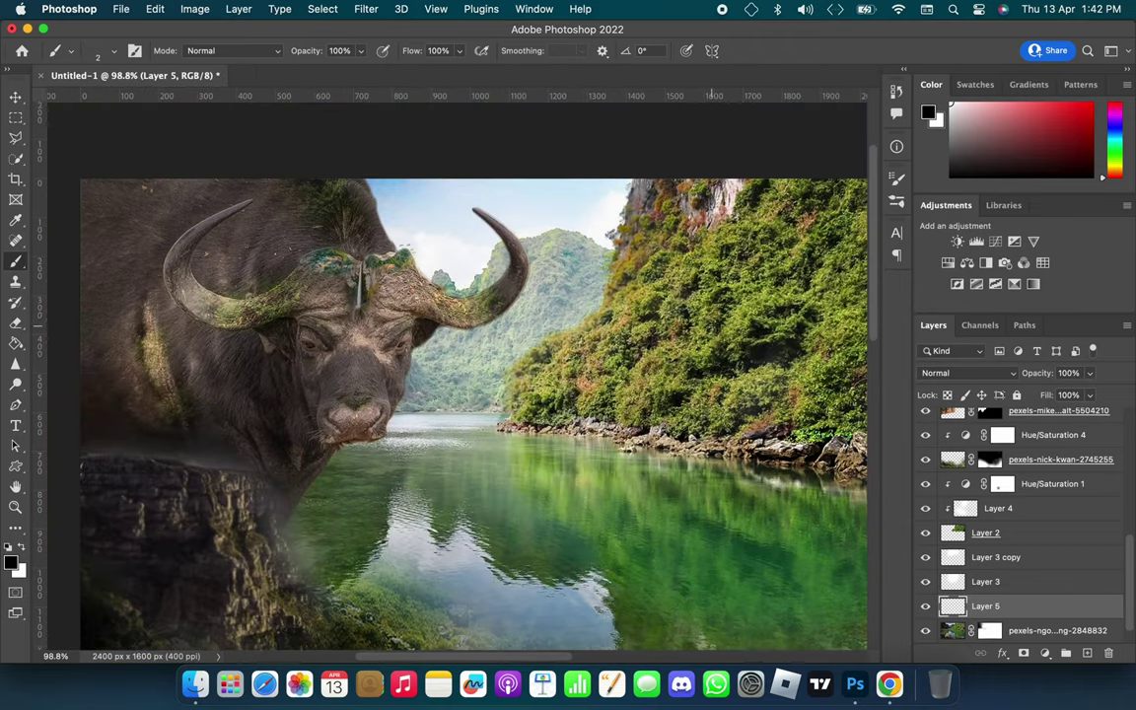
{"action": "scroll", "coordinate": [651, 375], "scroll_direction": "down", "scroll_amount": 2}
{"action": "scroll", "coordinate": [688, 446], "scroll_direction": "down", "scroll_amount": 2}
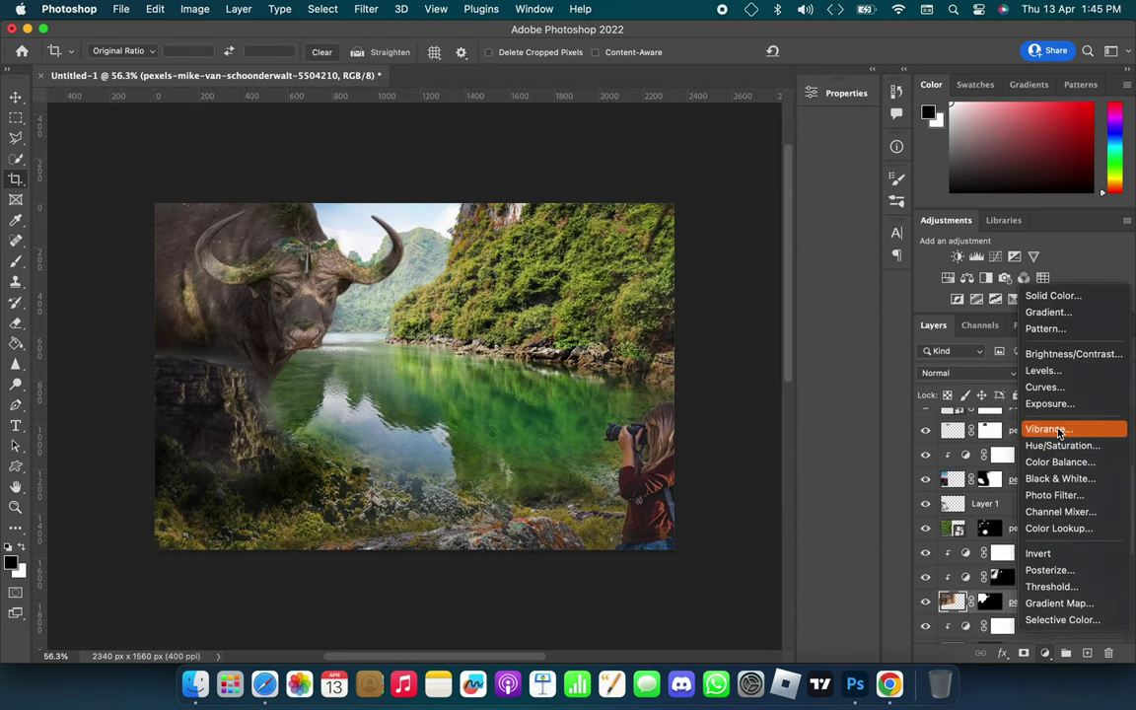
{"action": "left_click_drag", "start_coordinate": [655, 223], "coordinate": [648, 231]}
{"action": "left_click", "coordinate": [767, 85]}
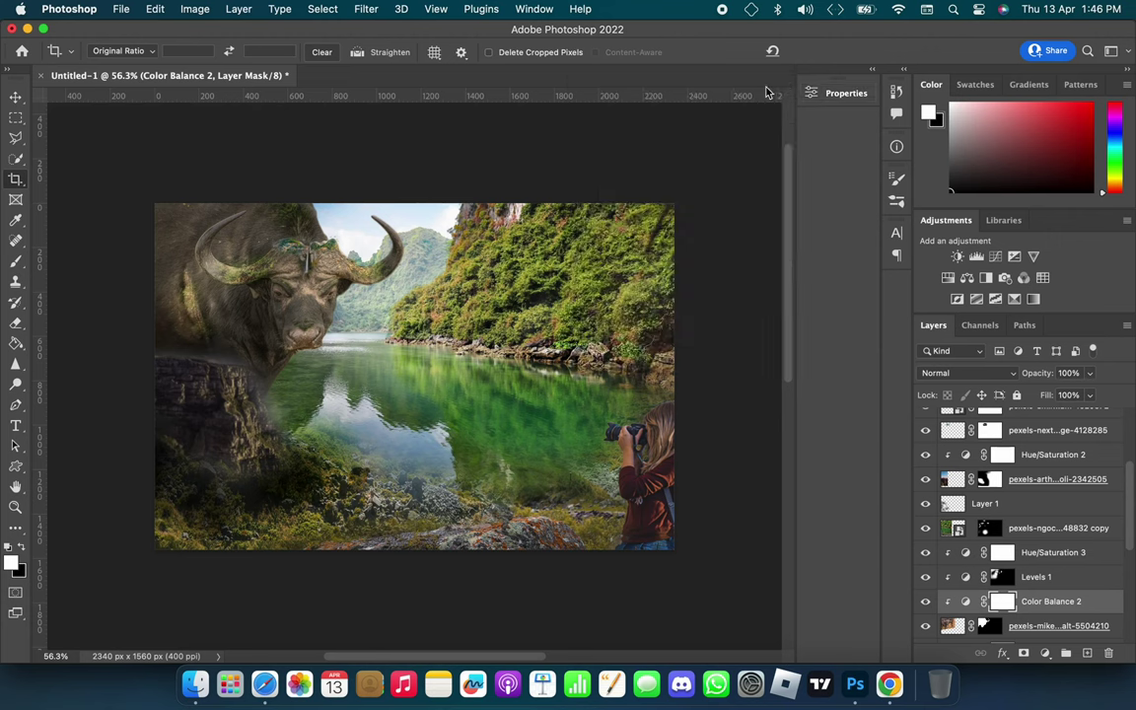
- Add a Color Balance above pexels-arthur-brognoli-2342505 with Cyan-Red at +28
{"action": "scroll", "coordinate": [936, 532], "scroll_direction": "down", "scroll_amount": 3}
{"action": "scroll", "coordinate": [961, 522], "scroll_direction": "up", "scroll_amount": 2}
{"action": "left_click", "coordinate": [1045, 423]}
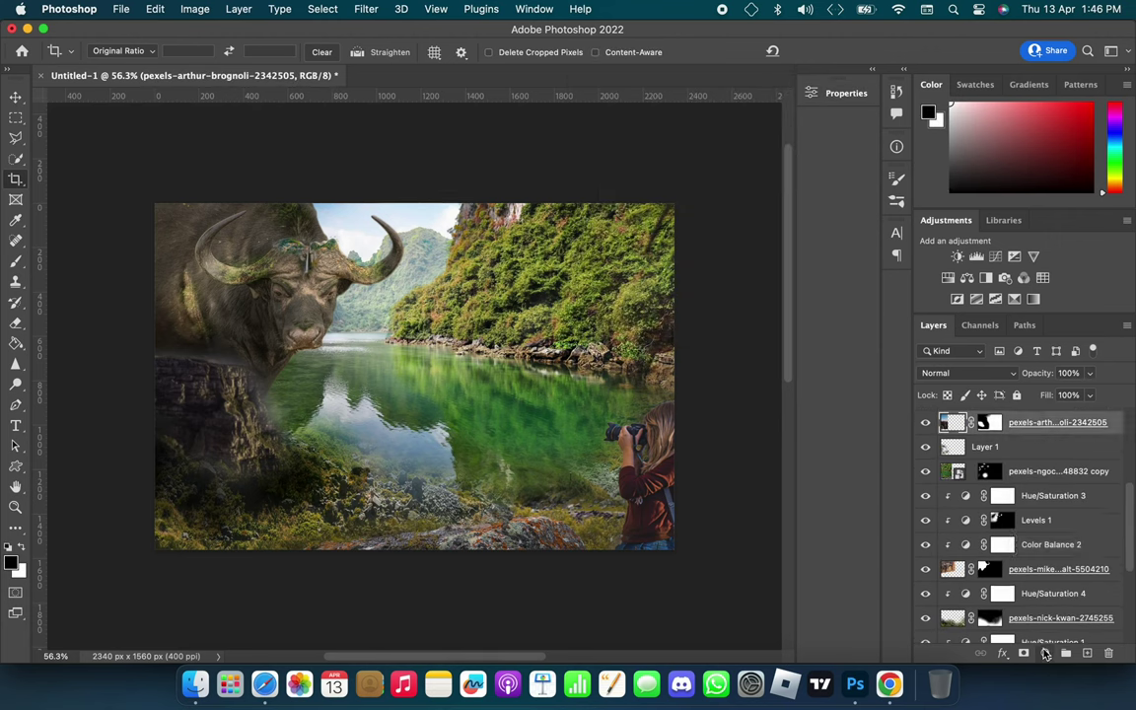
{"action": "left_click", "coordinate": [985, 277]}
{"action": "left_click_drag", "start_coordinate": [662, 174], "coordinate": [676, 174]}
- Add the mast top to the boat selection, shrinking the brush down to 1 px
{"action": "left_click", "coordinate": [767, 85]}
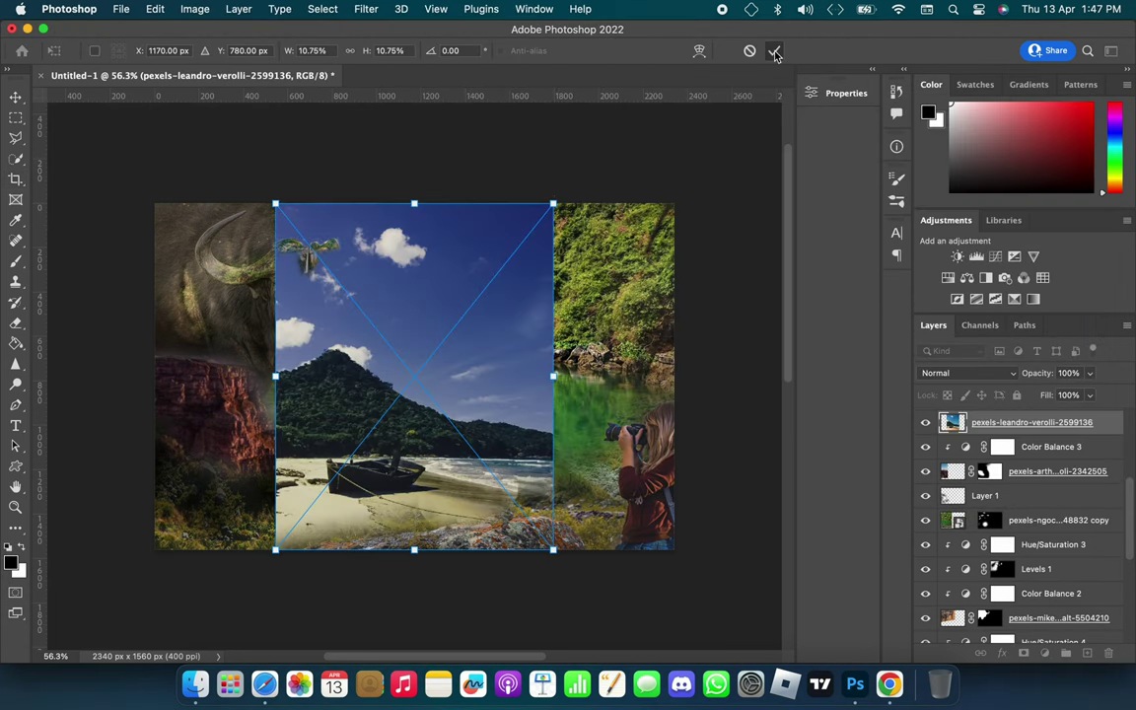
{"action": "key", "text": "["}
{"action": "key", "text": "["}
{"action": "key", "text": "["}
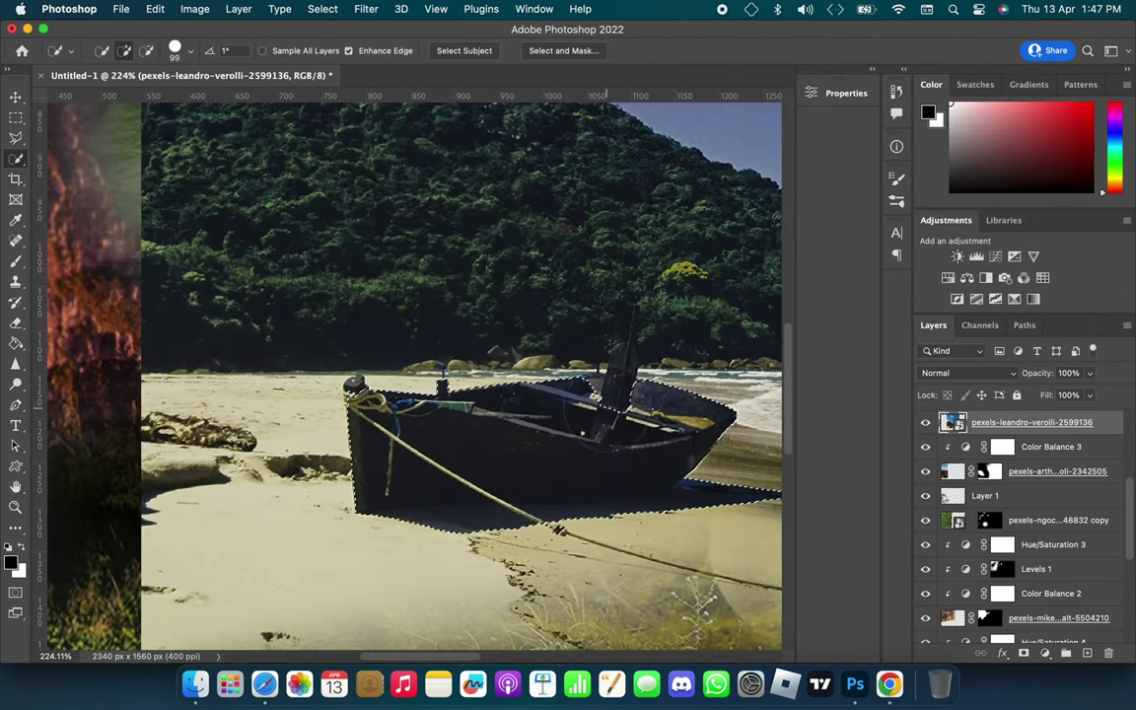
{"action": "left_click_drag", "start_coordinate": [623, 399], "coordinate": [605, 352]}
{"action": "key", "text": "["}
{"action": "key", "text": "["}
{"action": "key", "text": "["}
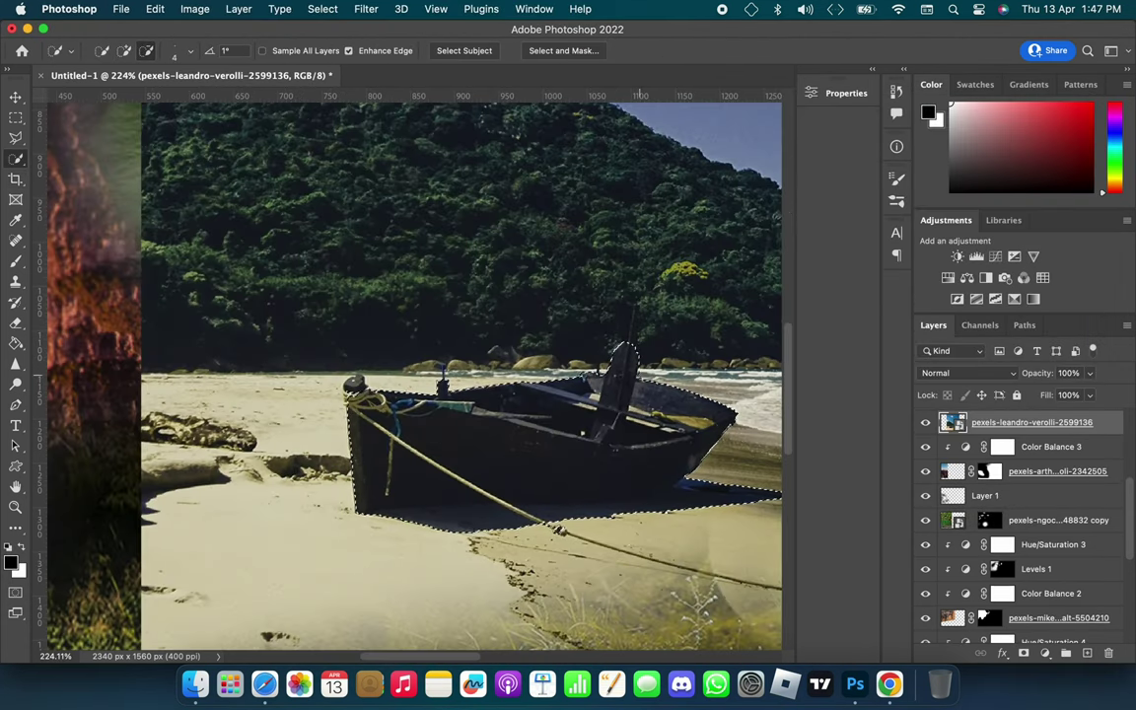
{"action": "scroll", "coordinate": [611, 351], "scroll_direction": "down", "scroll_amount": 1}
{"action": "scroll", "coordinate": [584, 431], "scroll_direction": "up", "scroll_amount": 15}
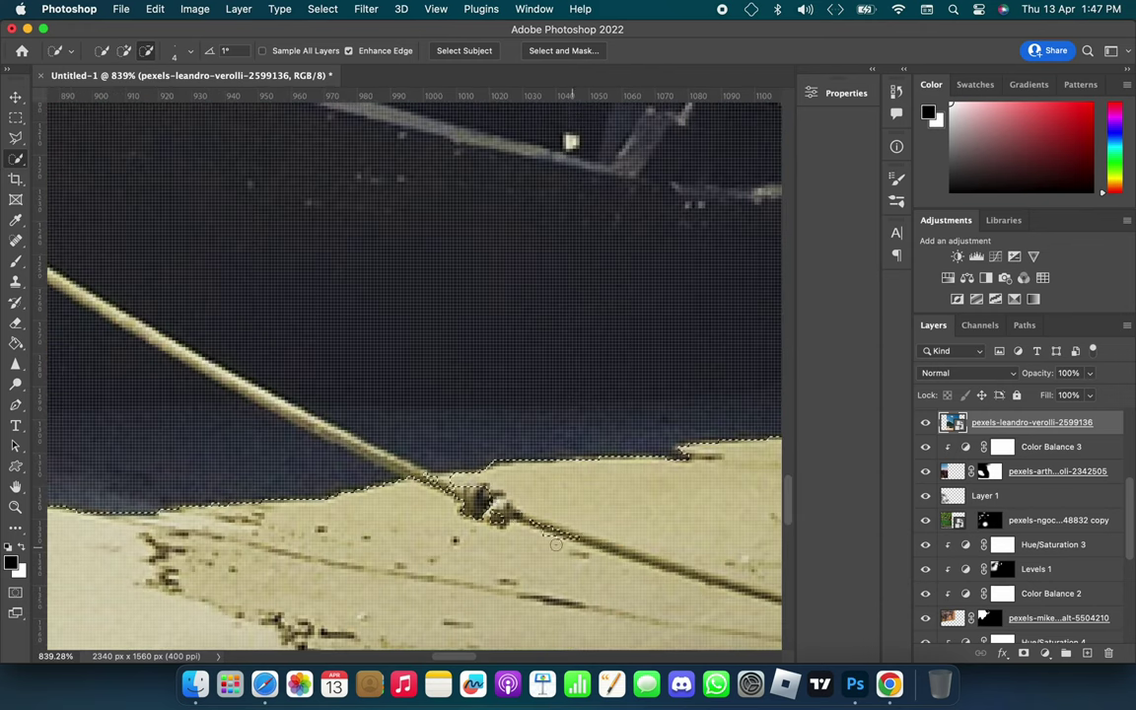
{"action": "scroll", "coordinate": [581, 527], "scroll_direction": "up", "scroll_amount": 5}
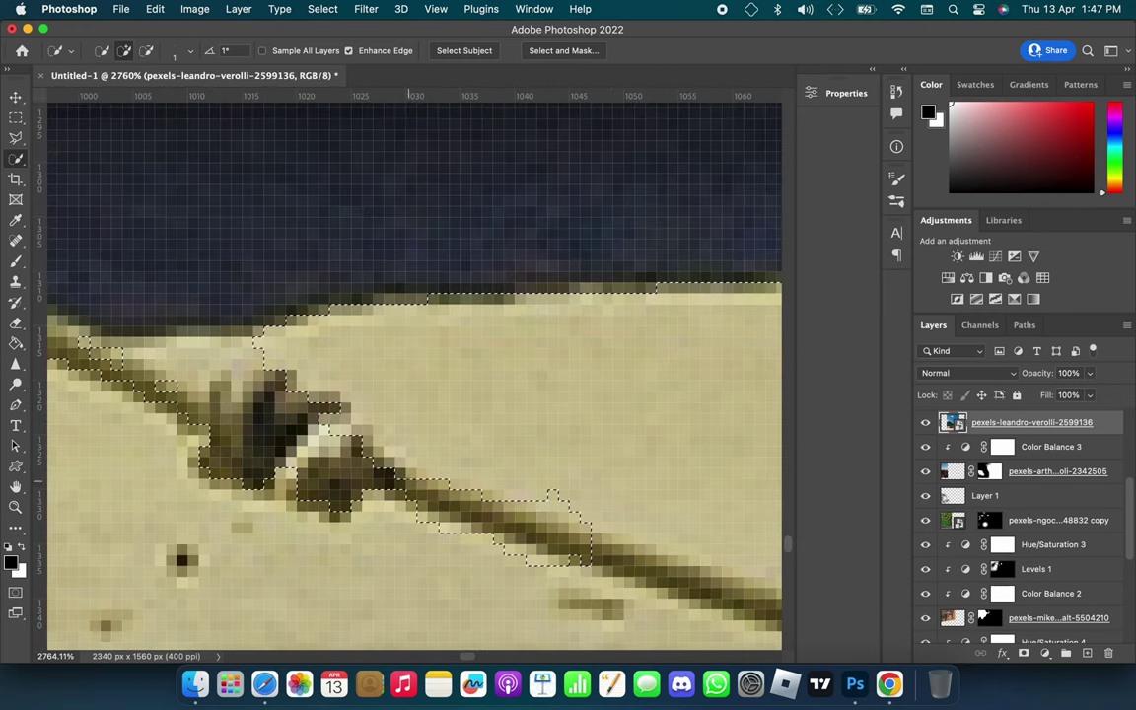
{"action": "key", "text": "["}
{"action": "key", "text": "["}
{"action": "key", "text": "["}
{"action": "scroll", "coordinate": [185, 348], "scroll_direction": "down", "scroll_amount": 3}
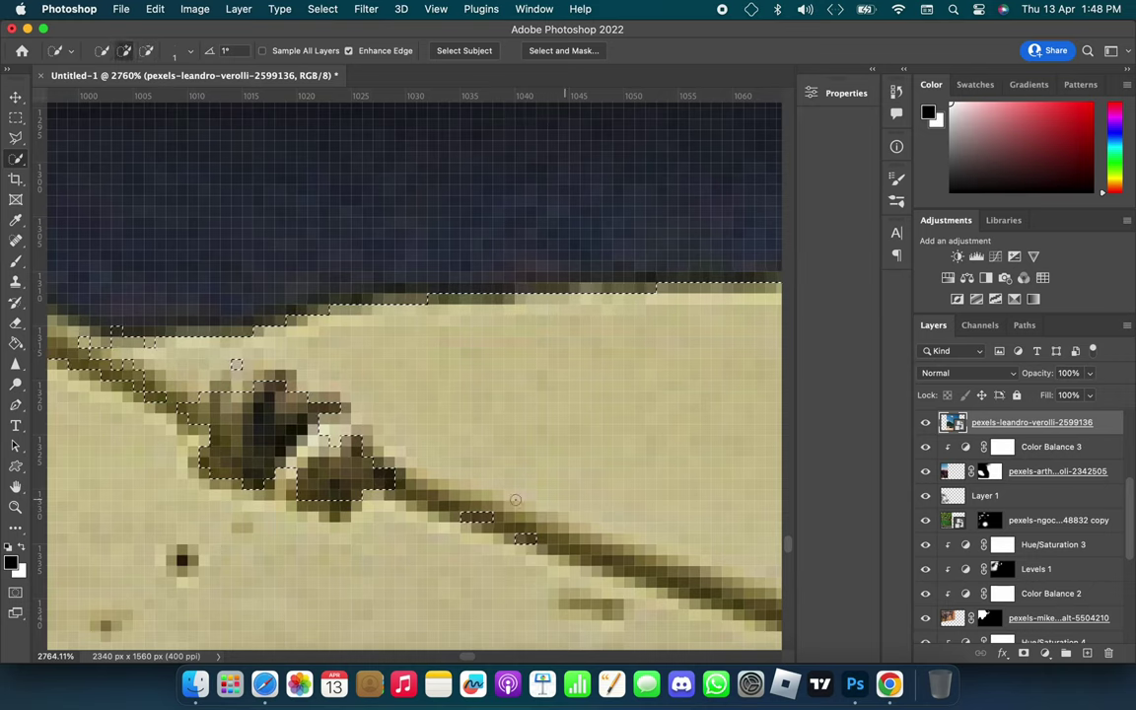
{"action": "scroll", "coordinate": [395, 395], "scroll_direction": "down", "scroll_amount": 10}
{"action": "scroll", "coordinate": [673, 445], "scroll_direction": "down", "scroll_amount": 6}
- Move the boat right onto the river and lower it on the water
{"action": "key", "text": "v"}
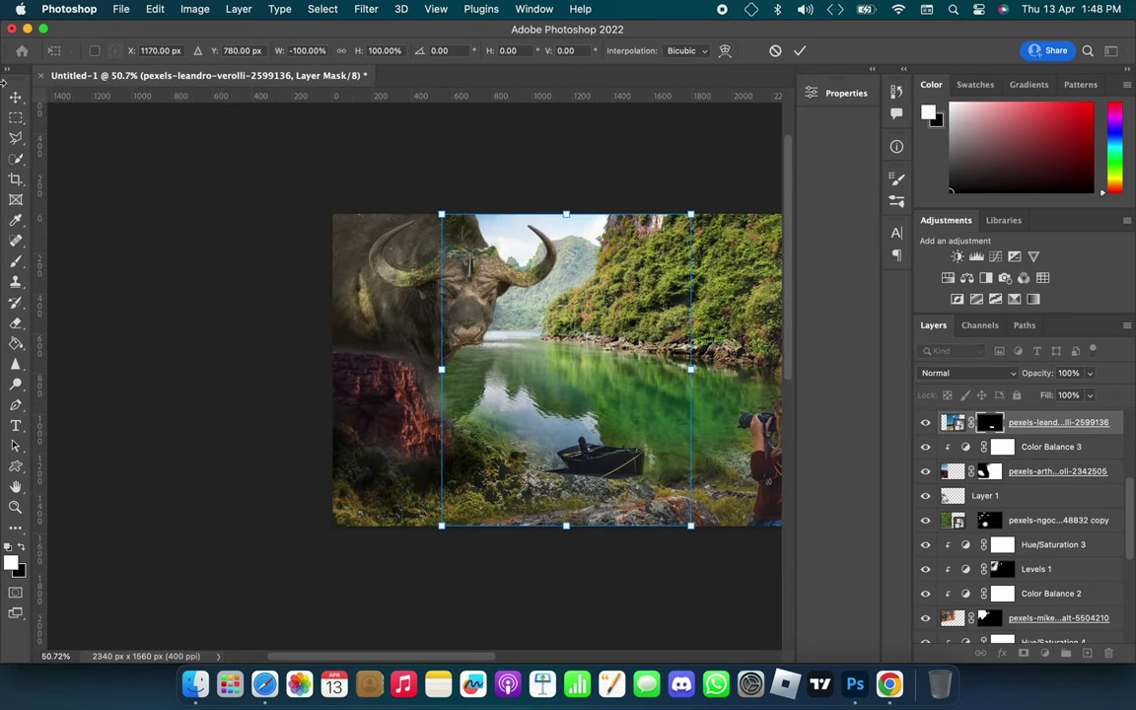
{"action": "left_click_drag", "start_coordinate": [552, 456], "coordinate": [749, 456]}
{"action": "scroll", "coordinate": [646, 449], "scroll_direction": "down", "scroll_amount": 2}
{"action": "key", "text": "ctrl+t"}
{"action": "left_click_drag", "start_coordinate": [621, 369], "coordinate": [627, 400]}
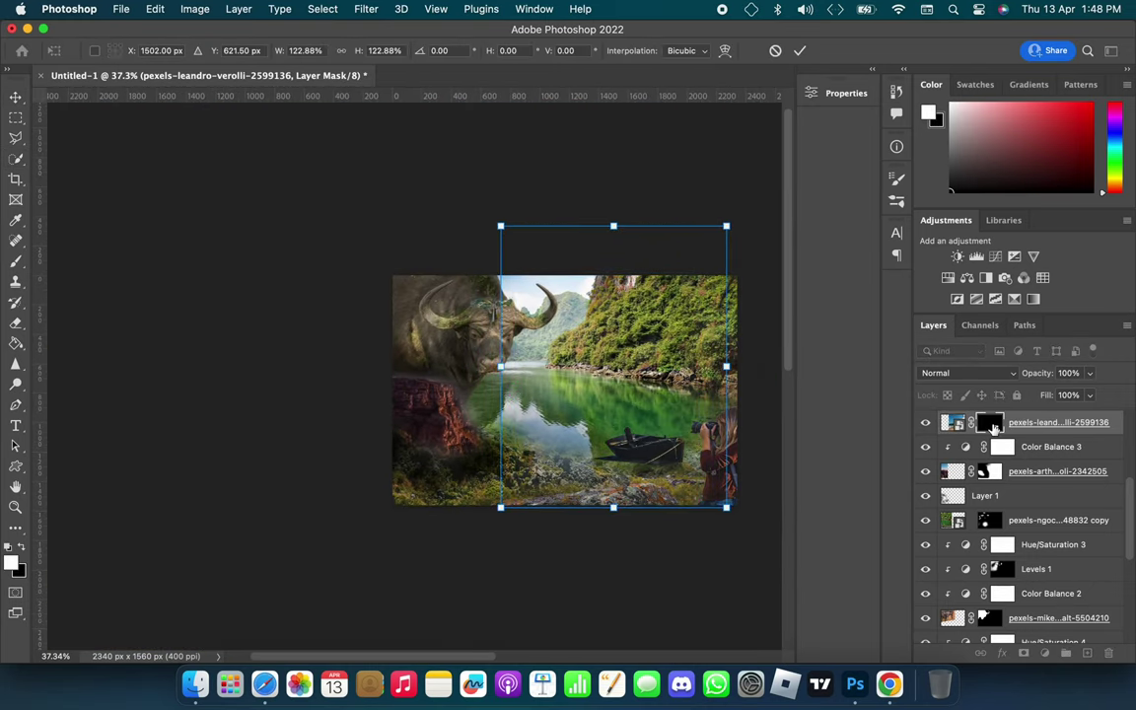
{"action": "key", "text": "Return"}
{"action": "key", "text": "b"}
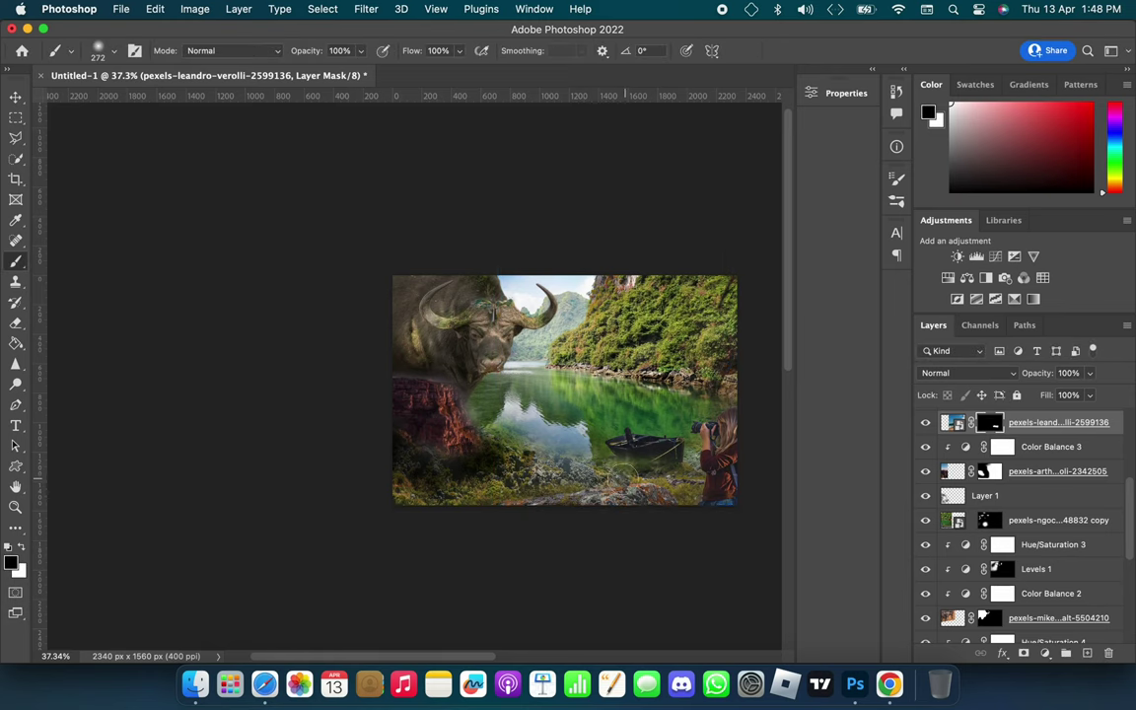
{"action": "scroll", "coordinate": [682, 450], "scroll_direction": "up", "scroll_amount": 5}
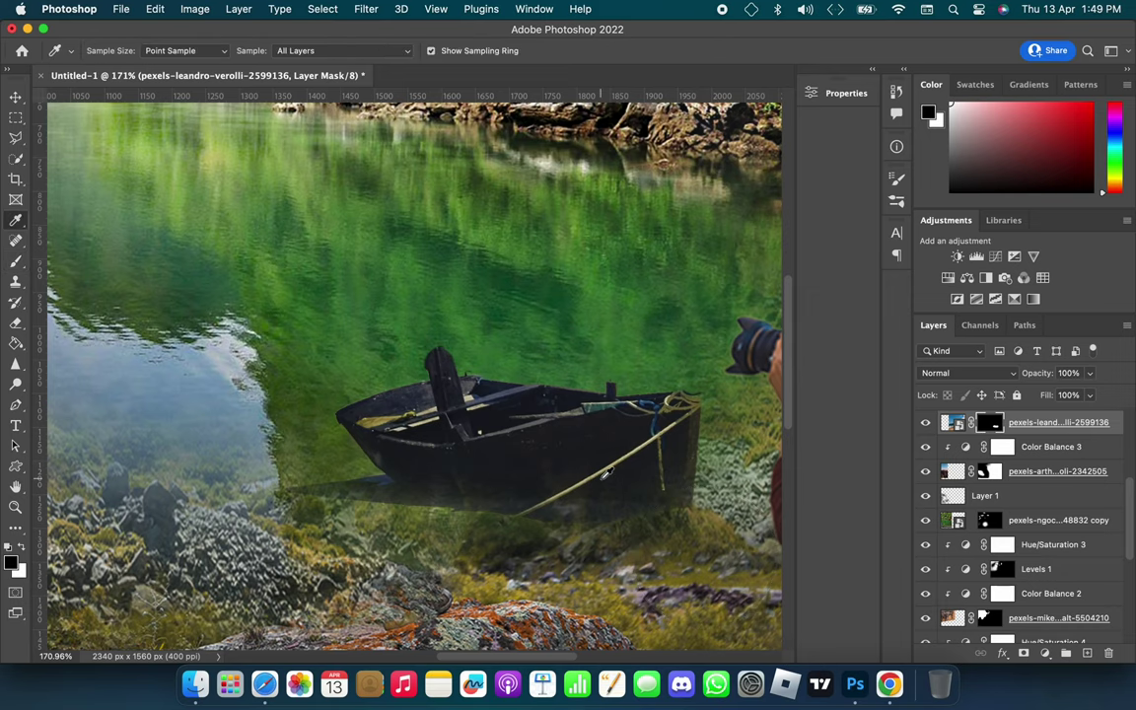
- Sample the rope's beige and add a new paint layer clipped to the boat photo
{"action": "scroll", "coordinate": [611, 463], "scroll_direction": "up", "scroll_amount": 5, "text": "alt"}
{"action": "left_click", "coordinate": [608, 463], "text": "alt"}
{"action": "left_click_drag", "start_coordinate": [191, 535], "coordinate": [162, 535]}
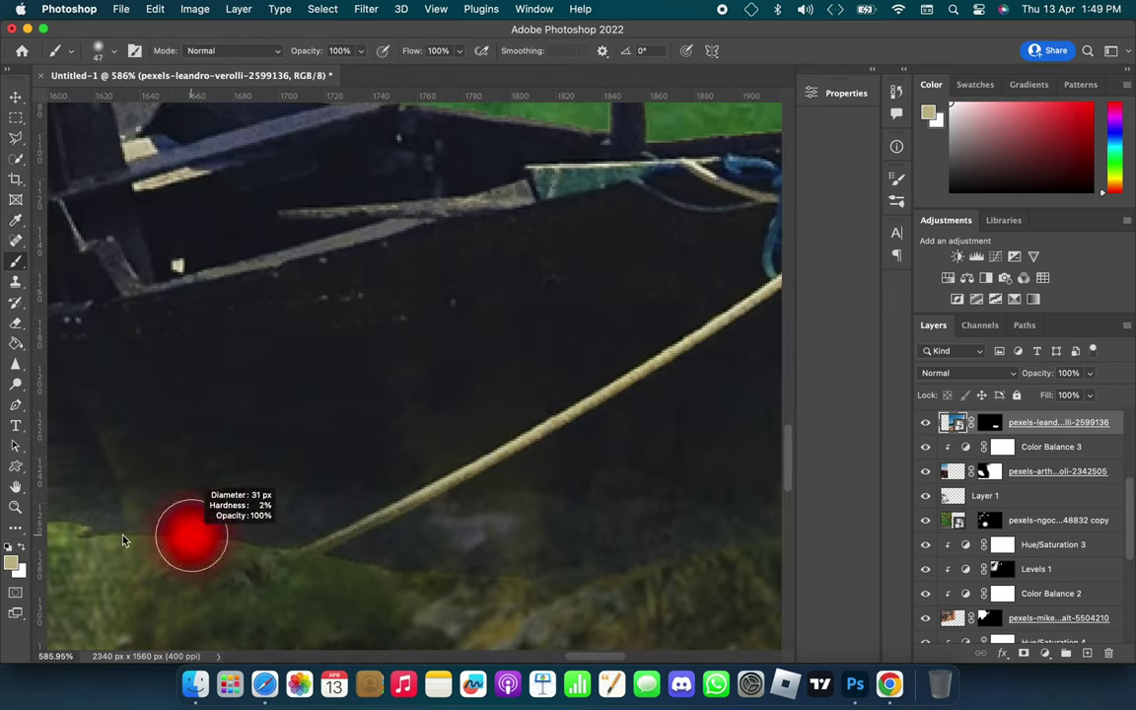
{"action": "key", "text": "ctrl+shift+alt+n"}
{"action": "key", "text": "ctrl+alt+g"}
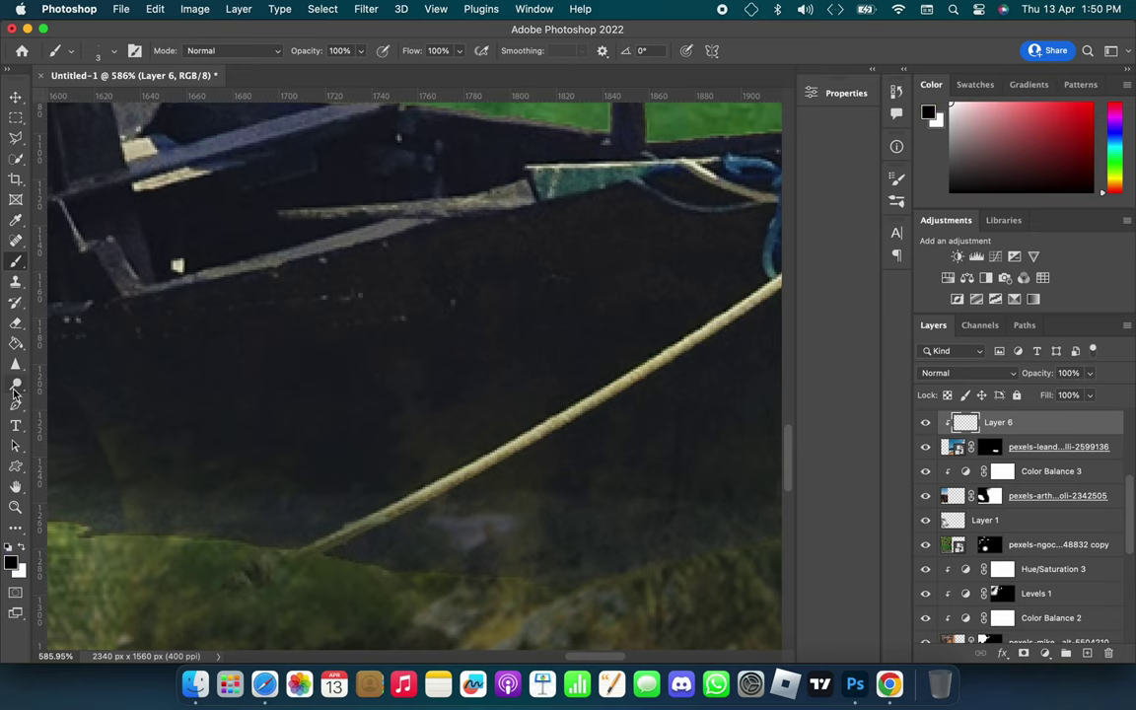
- Paint a beige stroke extending the lower rope, then sample dark olive green from the grass
{"action": "left_click", "coordinate": [532, 419], "text": "alt"}
{"action": "key", "text": "bracketright"}
{"action": "key", "text": "bracketright"}
{"action": "key", "text": "bracketright"}
{"action": "left_click_drag", "start_coordinate": [426, 492], "coordinate": [294, 548]}
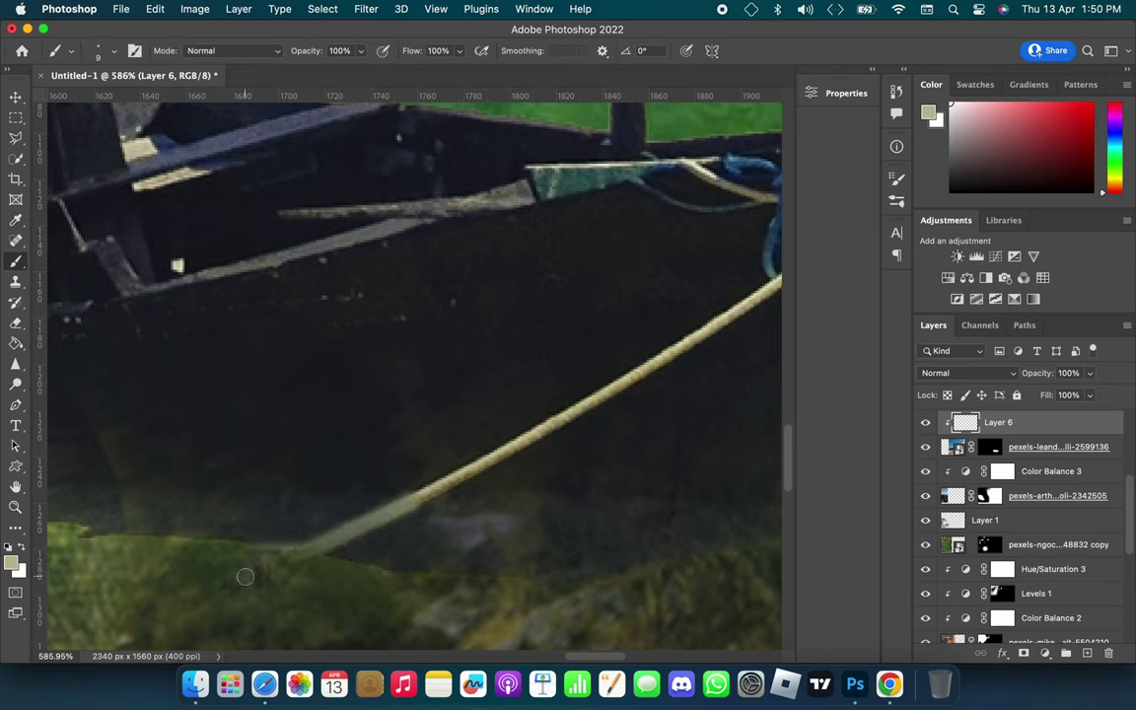
{"action": "scroll", "coordinate": [280, 449], "scroll_direction": "down", "scroll_amount": 2, "text": "alt"}
{"action": "key", "text": "ctrl+alt+g"}
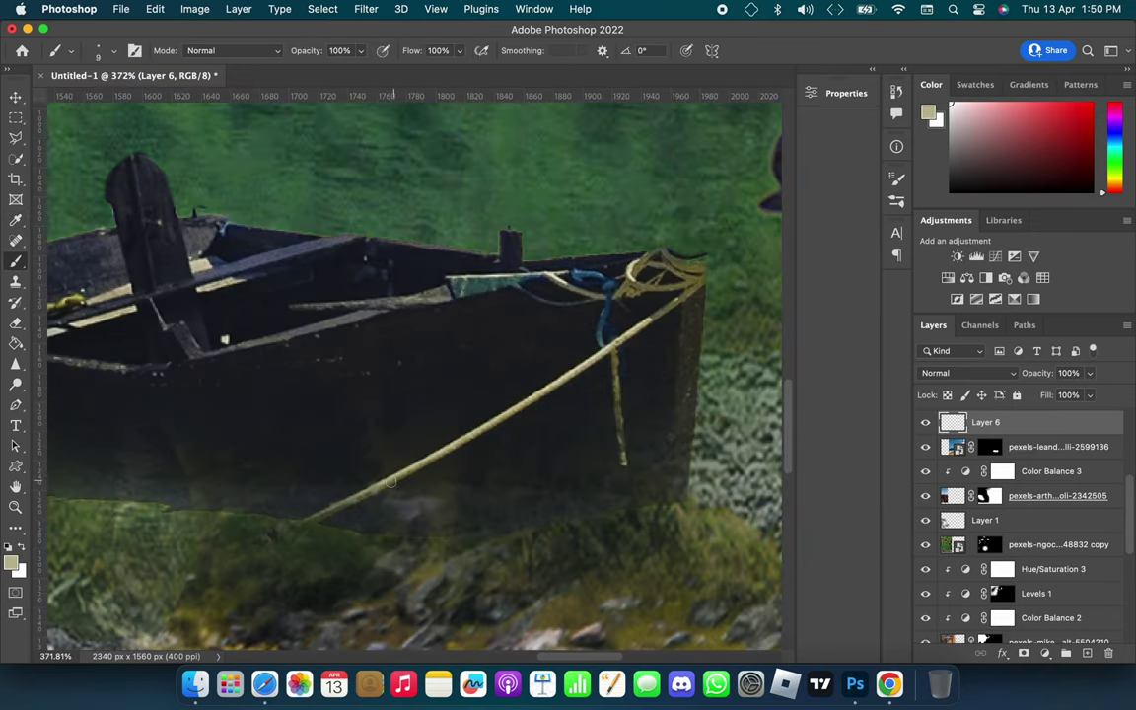
{"action": "left_click", "coordinate": [414, 403], "text": "alt"}
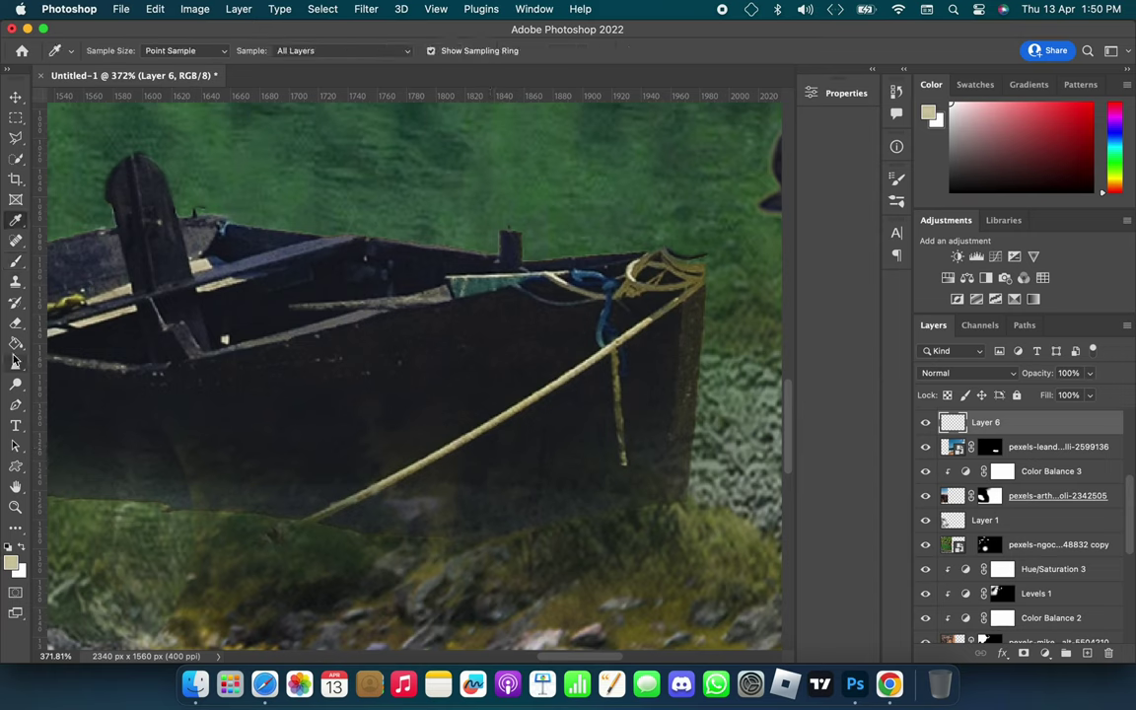
{"action": "key", "text": "ctrl+z"}
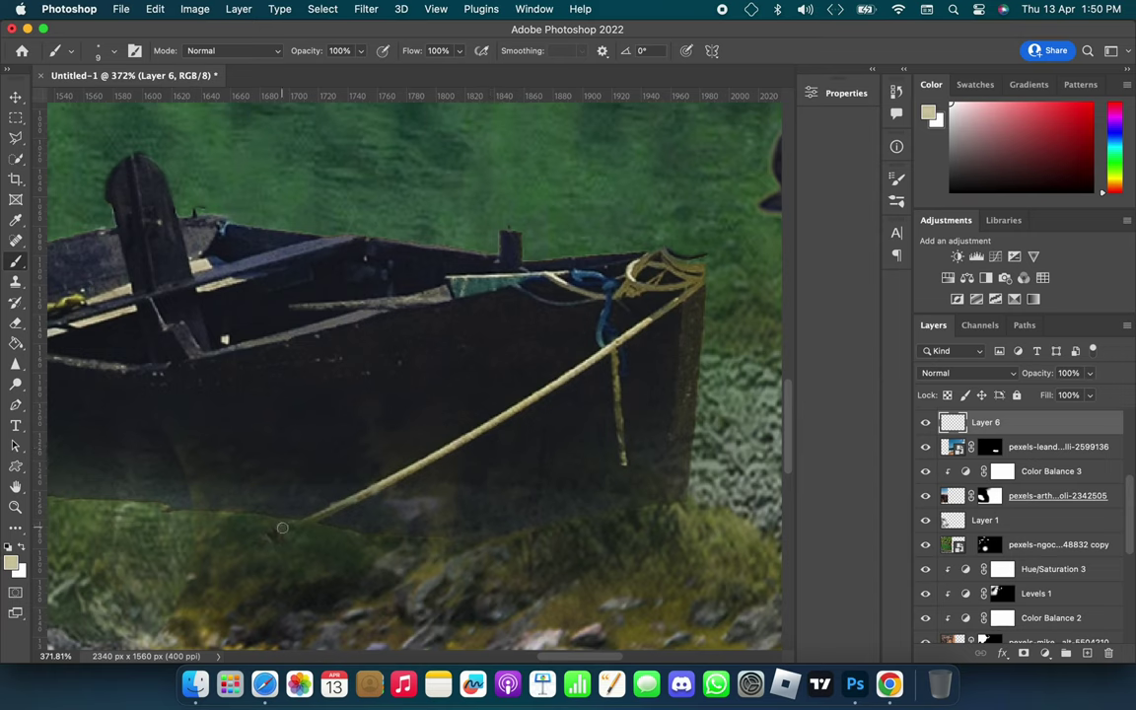
{"action": "left_click", "coordinate": [226, 551], "text": "alt"}
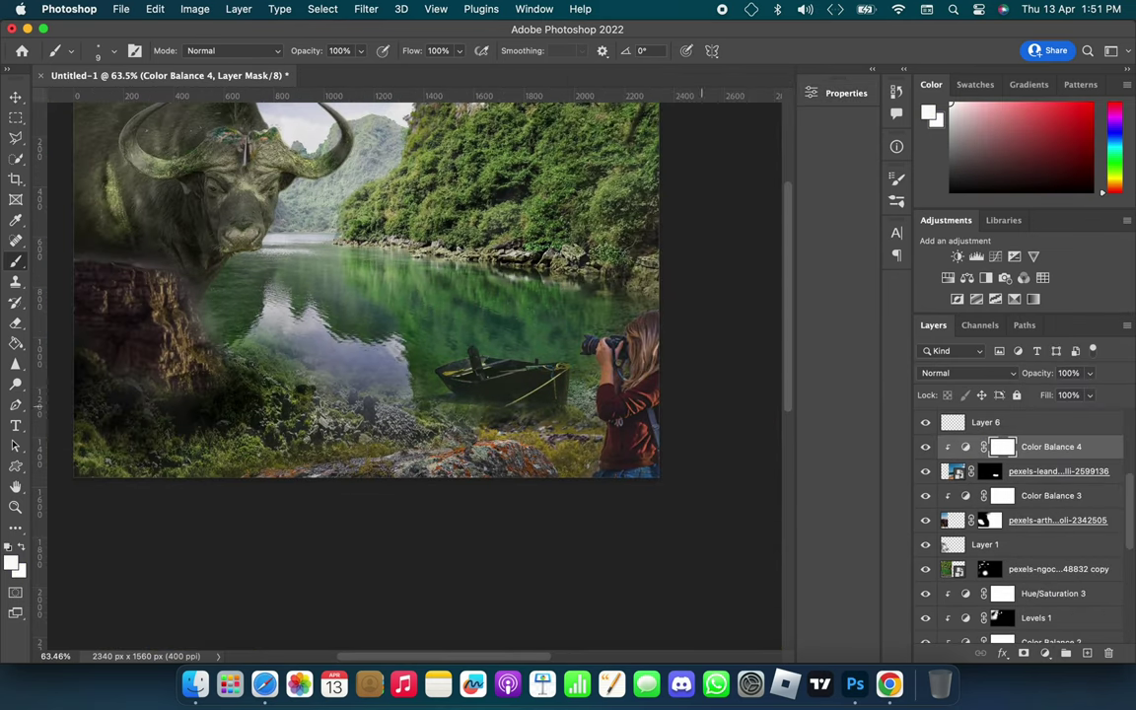
- Review the Color Balance 3 settings, then stamp all visible layers into a new top layer
{"action": "scroll", "coordinate": [965, 473], "scroll_direction": "down", "scroll_amount": 2}
{"action": "left_click", "coordinate": [965, 434]}
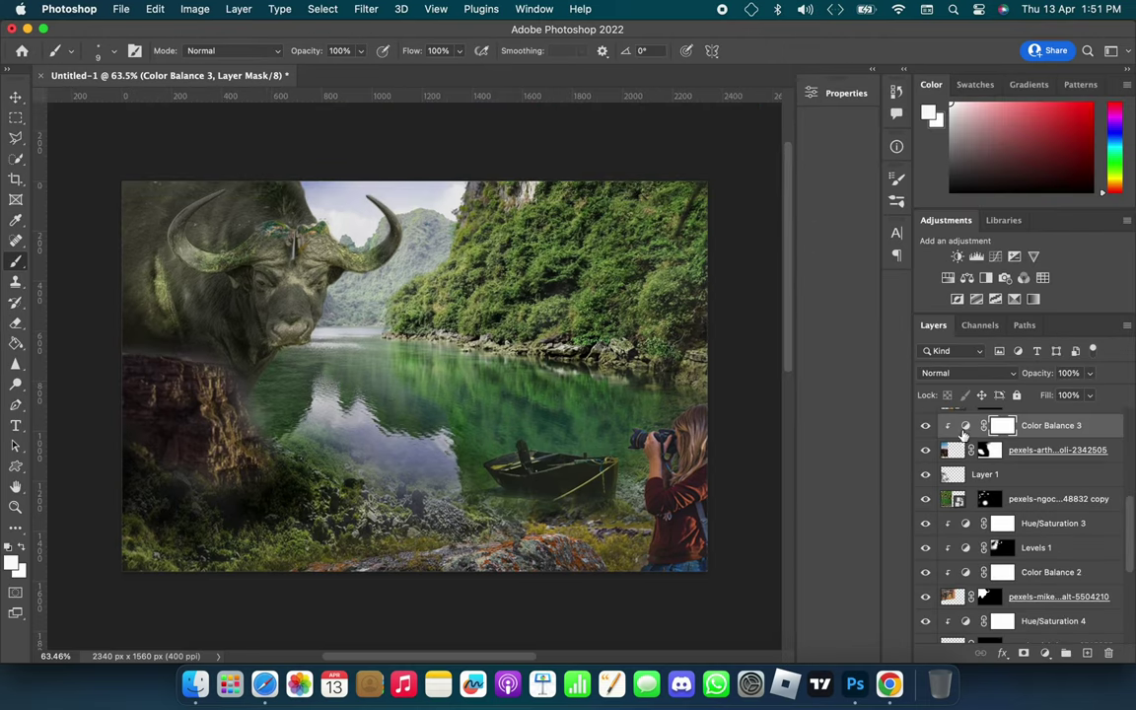
{"action": "double_click", "coordinate": [965, 428]}
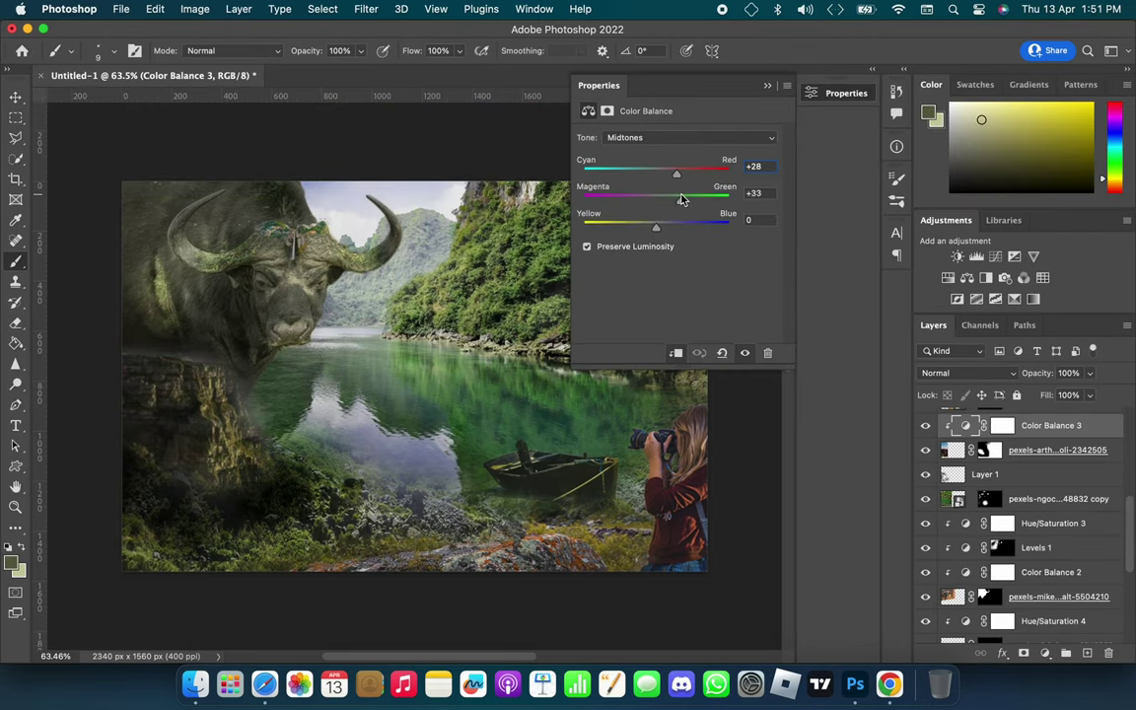
{"action": "left_click", "coordinate": [766, 86]}
{"action": "scroll", "coordinate": [1025, 493], "scroll_direction": "up", "scroll_amount": 5}
{"action": "left_click", "coordinate": [1053, 419]}
{"action": "key", "text": "super+alt+shift+e"}
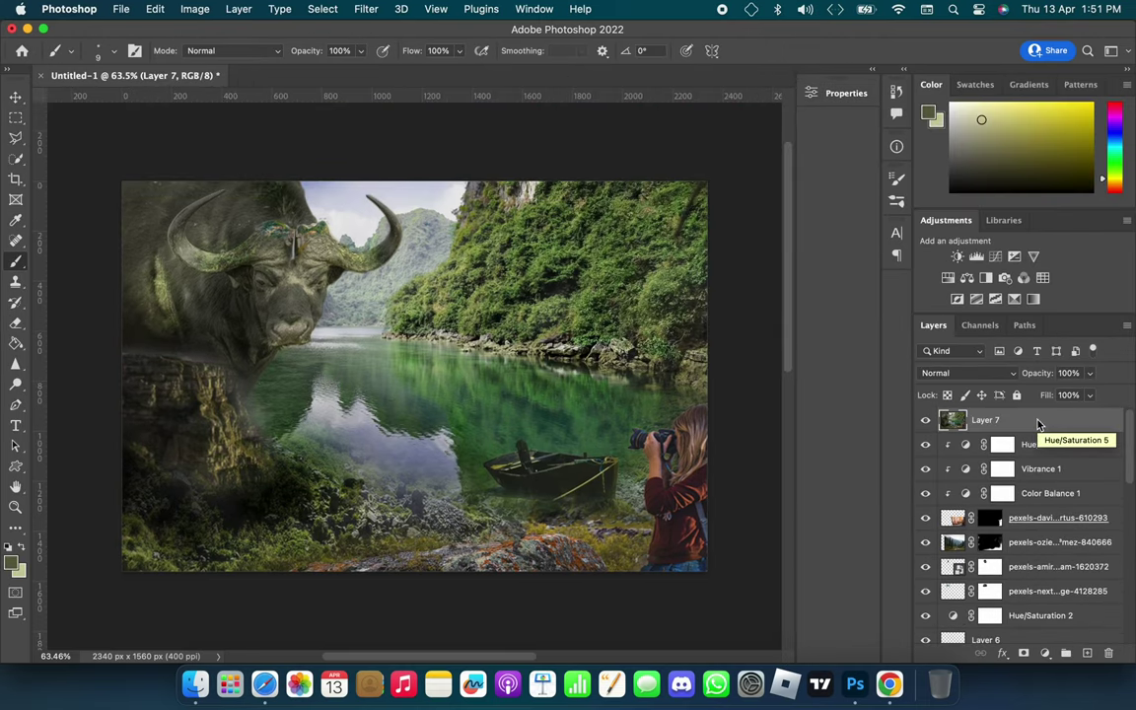
- Apply the Camera Raw Filter to the stamped Layer 7
{"action": "left_click", "coordinate": [366, 9]}
{"action": "left_click", "coordinate": [408, 127]}
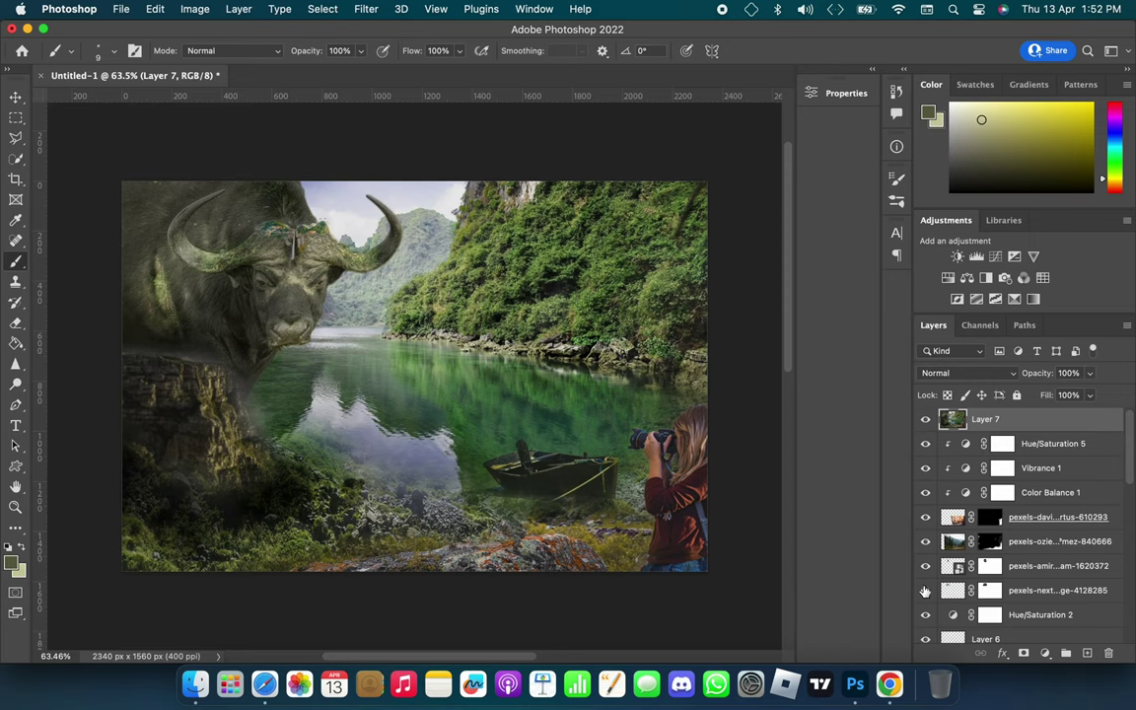
{"action": "scroll", "coordinate": [929, 503], "scroll_direction": "down", "scroll_amount": 5}
{"action": "scroll", "coordinate": [929, 493], "scroll_direction": "down", "scroll_amount": 2}
{"action": "scroll", "coordinate": [931, 507], "scroll_direction": "down", "scroll_amount": 5}
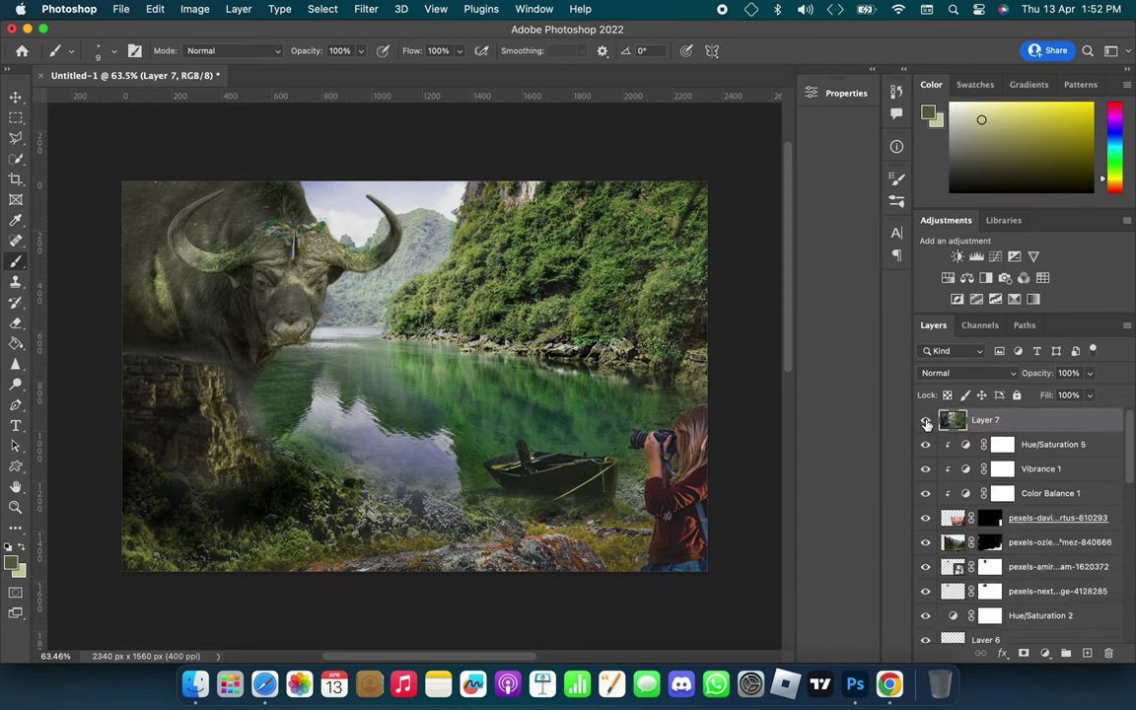
{"action": "scroll", "coordinate": [931, 523], "scroll_direction": "down", "scroll_amount": 5}
{"action": "scroll", "coordinate": [934, 547], "scroll_direction": "down", "scroll_amount": 2}
{"action": "scroll", "coordinate": [932, 522], "scroll_direction": "up", "scroll_amount": 3}
{"action": "scroll", "coordinate": [931, 522], "scroll_direction": "up", "scroll_amount": 5}
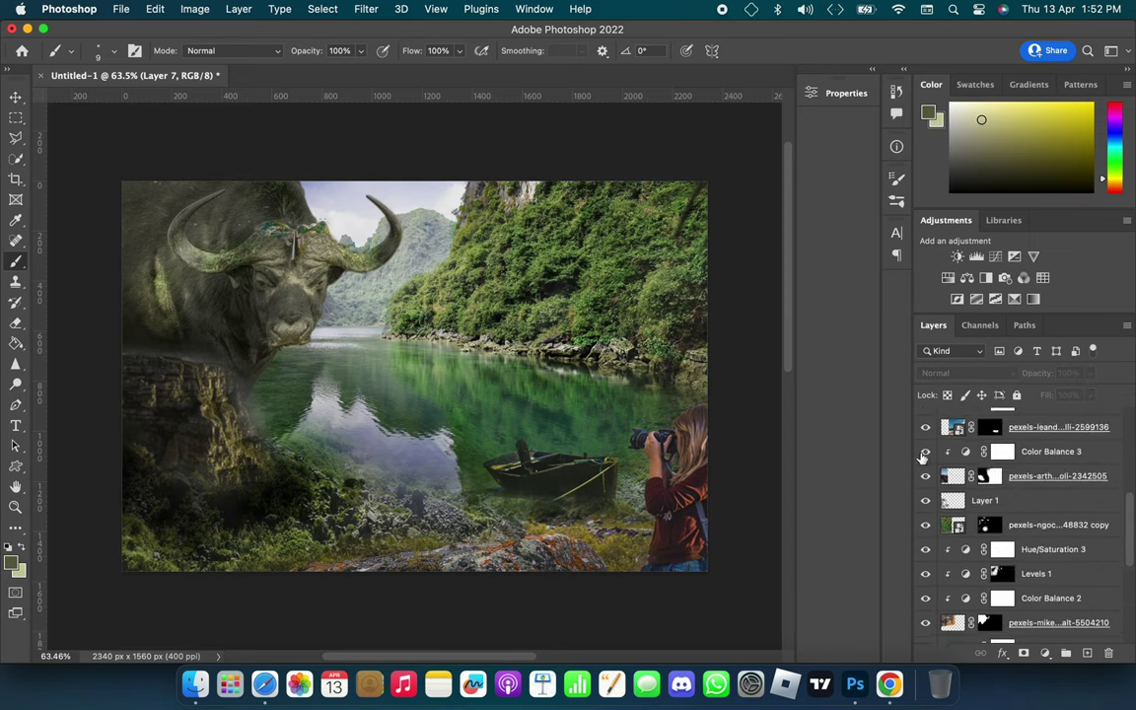
{"action": "scroll", "coordinate": [932, 513], "scroll_direction": "up", "scroll_amount": 5}
- Add a clipped Color Balance 5 to the head overlay, pushing midtones toward green
{"action": "left_click", "coordinate": [1049, 466]}
{"action": "left_click", "coordinate": [1064, 653]}
{"action": "left_click", "coordinate": [966, 419]}
{"action": "mouse_move", "coordinate": [656, 200]}
{"action": "left_mouse_down"}
{"action": "mouse_move", "coordinate": [679, 200]}
{"action": "mouse_move", "coordinate": [652, 229]}
{"action": "mouse_move", "coordinate": [582, 228]}
{"action": "left_mouse_up"}
- Add a clipped Hue/Saturation 6 that desaturates and darkens the overlay, then restores some saturation
{"action": "left_click", "coordinate": [954, 495]}
{"action": "left_click", "coordinate": [1063, 652]}
{"action": "left_click", "coordinate": [1037, 441]}
{"action": "left_click_drag", "start_coordinate": [676, 256], "coordinate": [651, 258]}
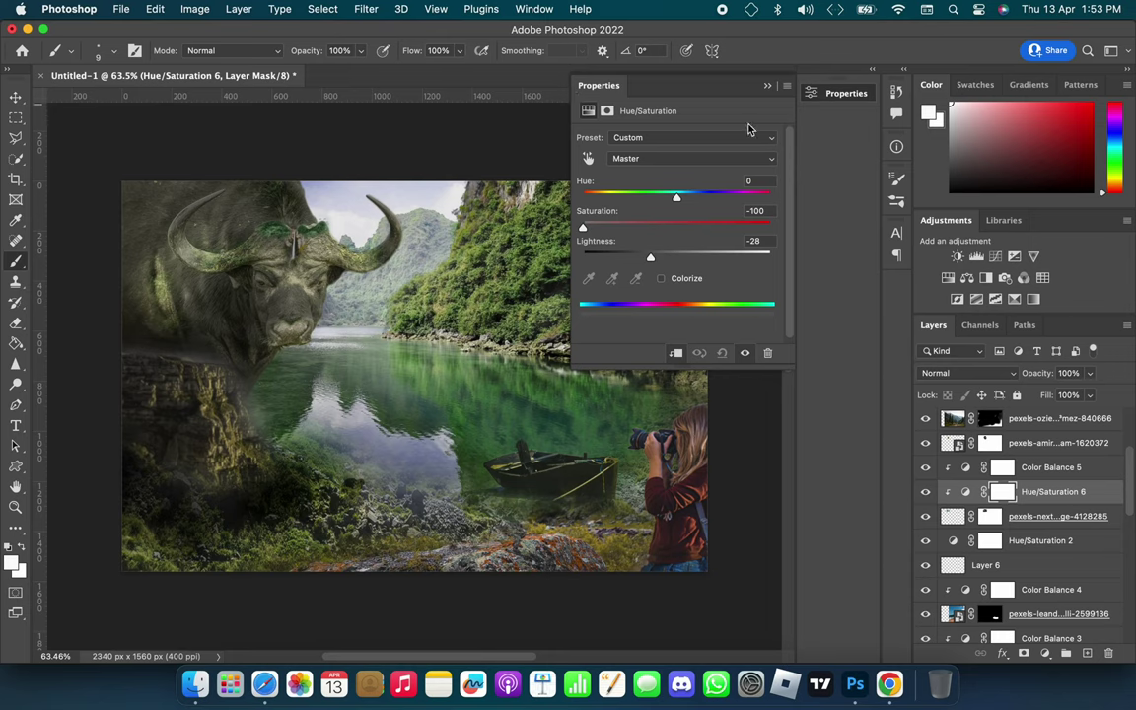
{"action": "left_click_drag", "start_coordinate": [643, 200], "coordinate": [649, 200]}
{"action": "scroll", "coordinate": [952, 464], "scroll_direction": "down", "scroll_amount": 1}
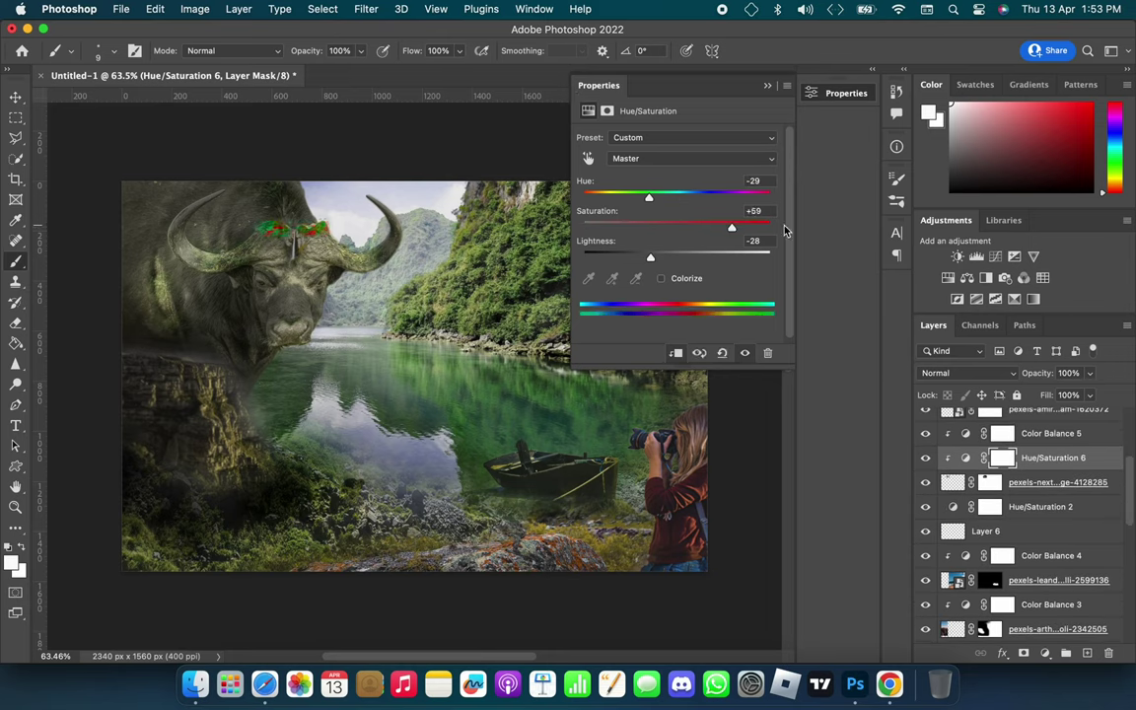
{"action": "mouse_move", "coordinate": [731, 226]}
{"action": "left_mouse_down"}
{"action": "mouse_move", "coordinate": [666, 227]}
{"action": "mouse_move", "coordinate": [653, 258]}
{"action": "left_mouse_up"}
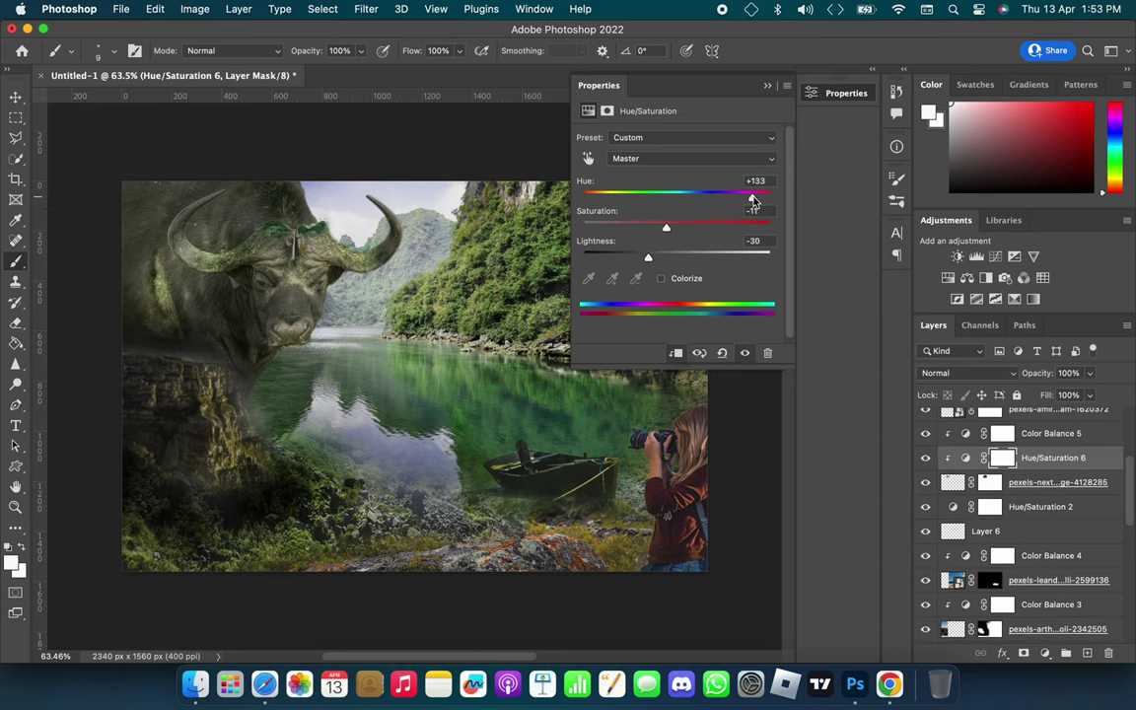
{"action": "left_click", "coordinate": [767, 86]}
- Add a clipped Vibrance 2 to the overlay with Vibrance -100 and Saturation -10
{"action": "left_click", "coordinate": [1055, 482]}
{"action": "left_click", "coordinate": [1033, 257]}
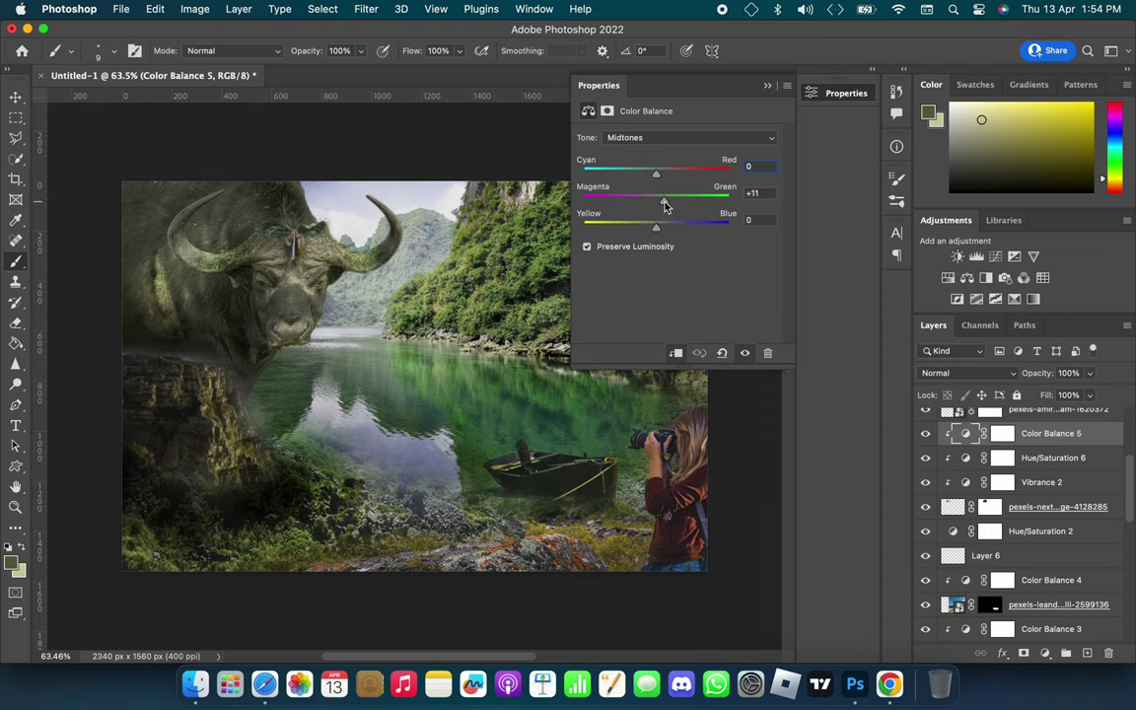
{"action": "left_click", "coordinate": [766, 87]}
{"action": "scroll", "coordinate": [1025, 591], "scroll_direction": "down", "scroll_amount": 5}
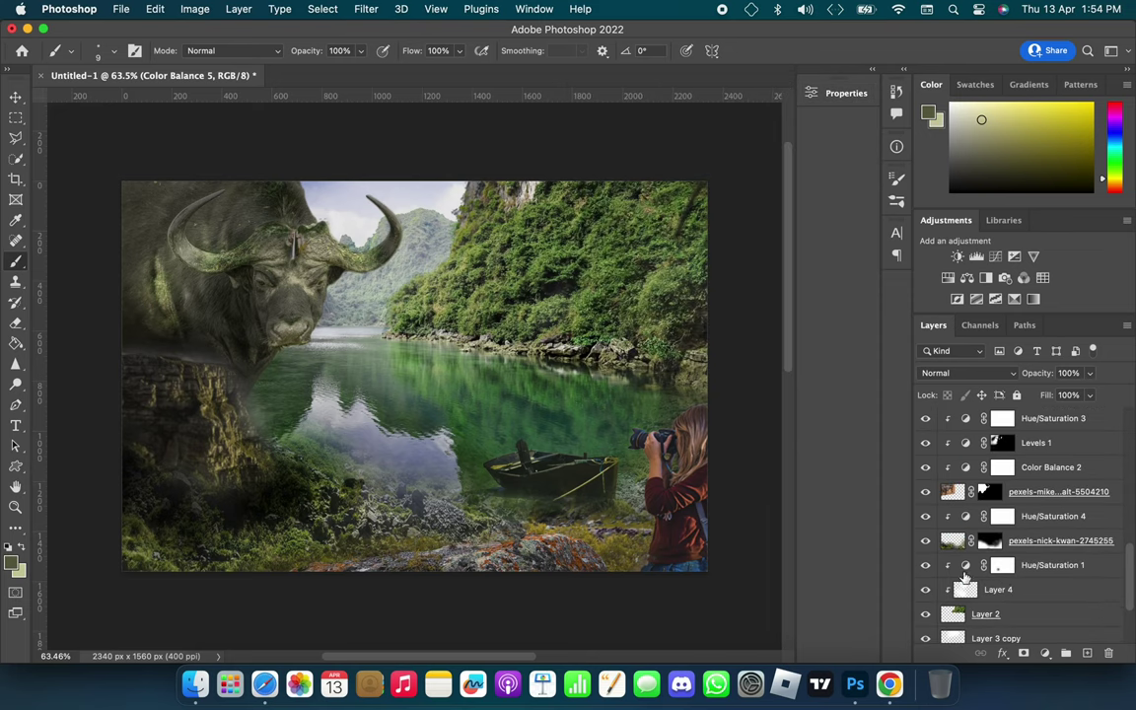
{"action": "scroll", "coordinate": [963, 578], "scroll_direction": "down", "scroll_amount": 3}
- Add Hue/Saturation 7 above the base gorge photo, shifting its hue and lowering lightness
{"action": "left_click", "coordinate": [1045, 605]}
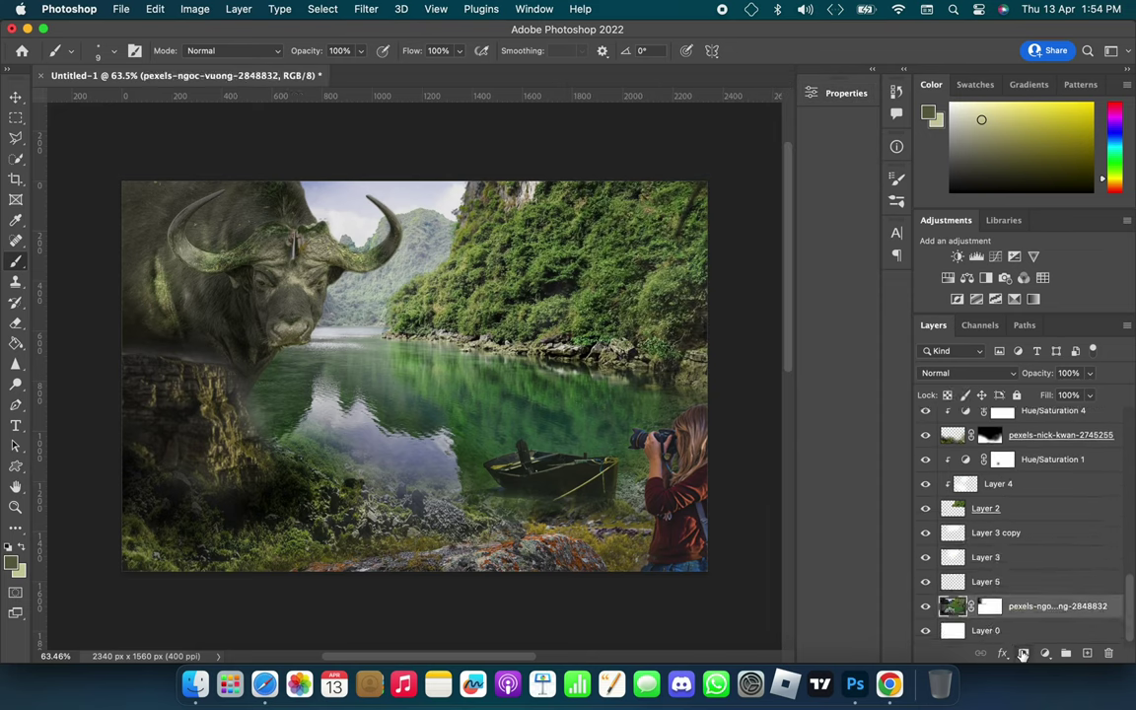
{"action": "left_click", "coordinate": [966, 277]}
{"action": "left_click_drag", "start_coordinate": [676, 259], "coordinate": [660, 260]}
{"action": "left_click_drag", "start_coordinate": [676, 197], "coordinate": [631, 197]}
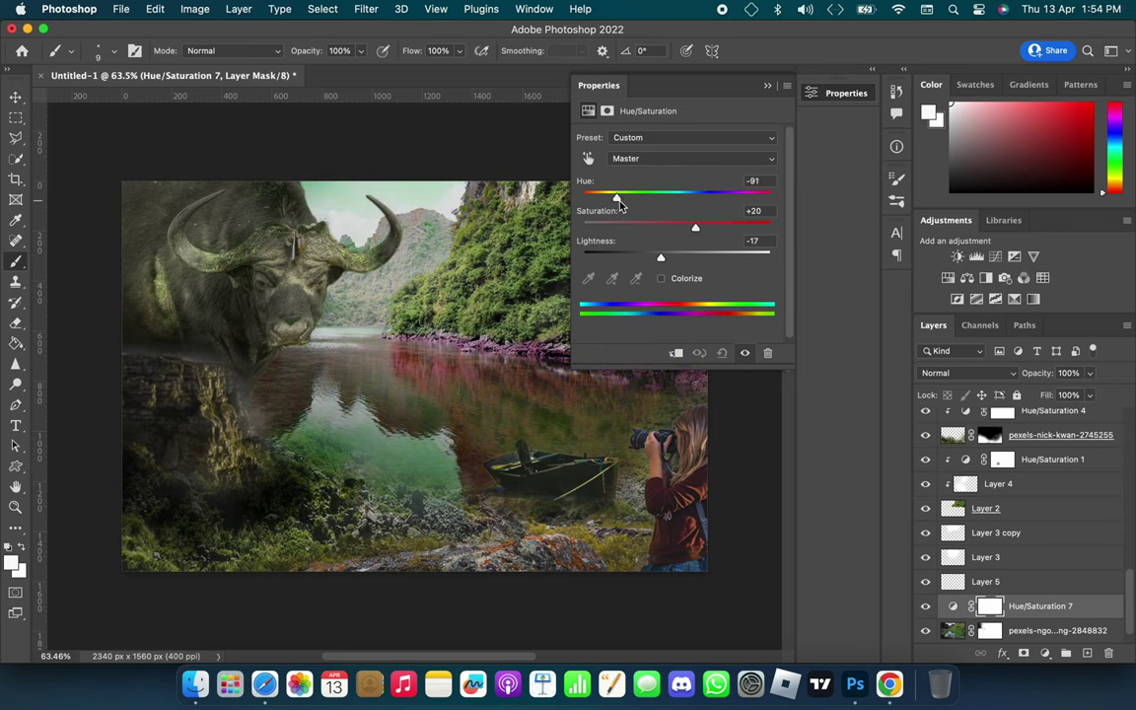
- Add a clipped Hue/Saturation 8 to Layer 2 with Saturation +39
{"action": "left_click", "coordinate": [995, 511]}
{"action": "left_click", "coordinate": [1045, 652]}
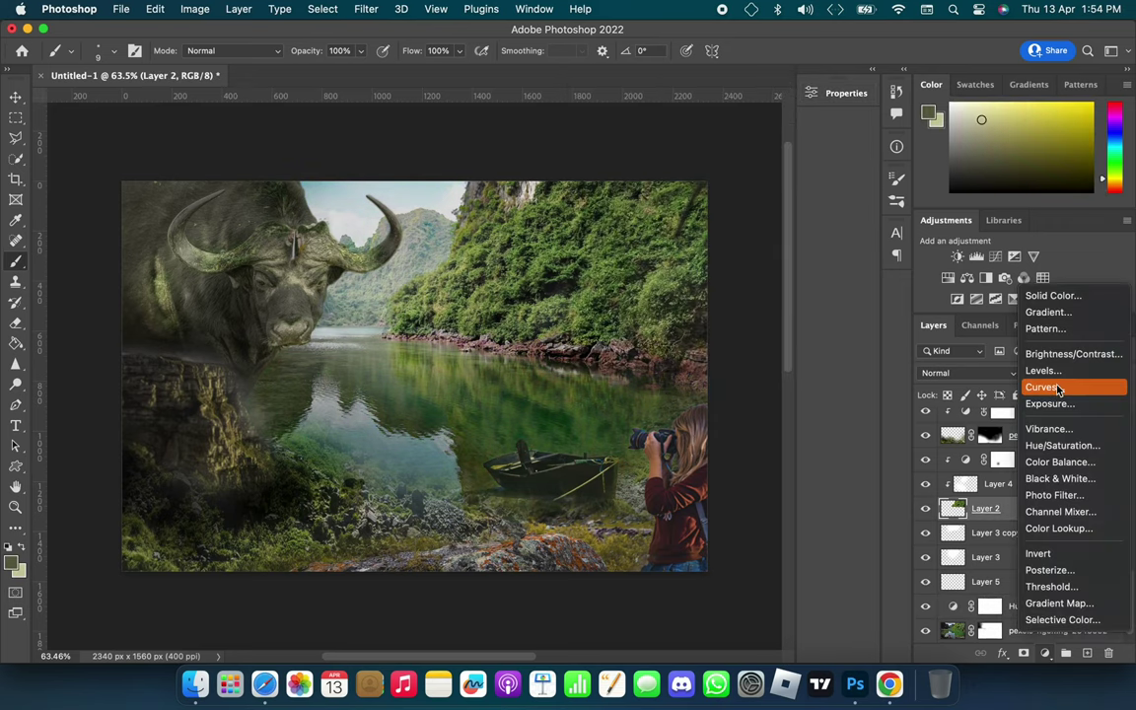
{"action": "left_click", "coordinate": [1062, 445]}
{"action": "left_click_drag", "start_coordinate": [789, 178], "coordinate": [325, 336]}
{"action": "left_click_drag", "start_coordinate": [376, 477], "coordinate": [415, 479]}
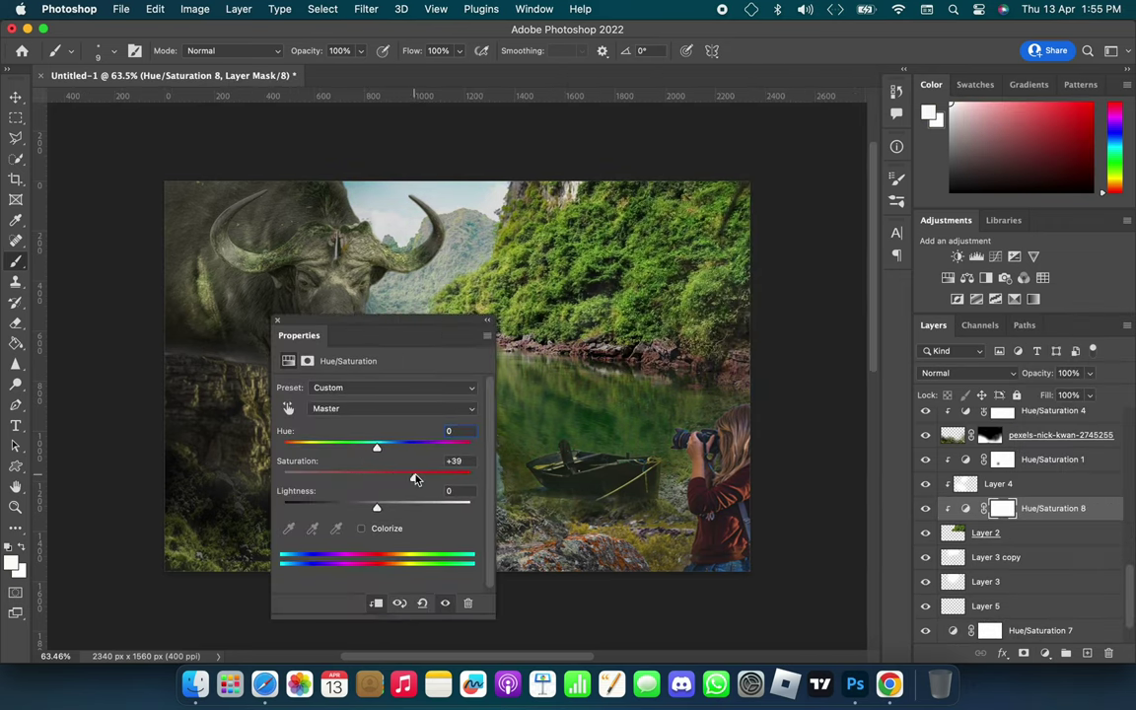
{"action": "scroll", "coordinate": [1015, 493], "scroll_direction": "down", "scroll_amount": 2}
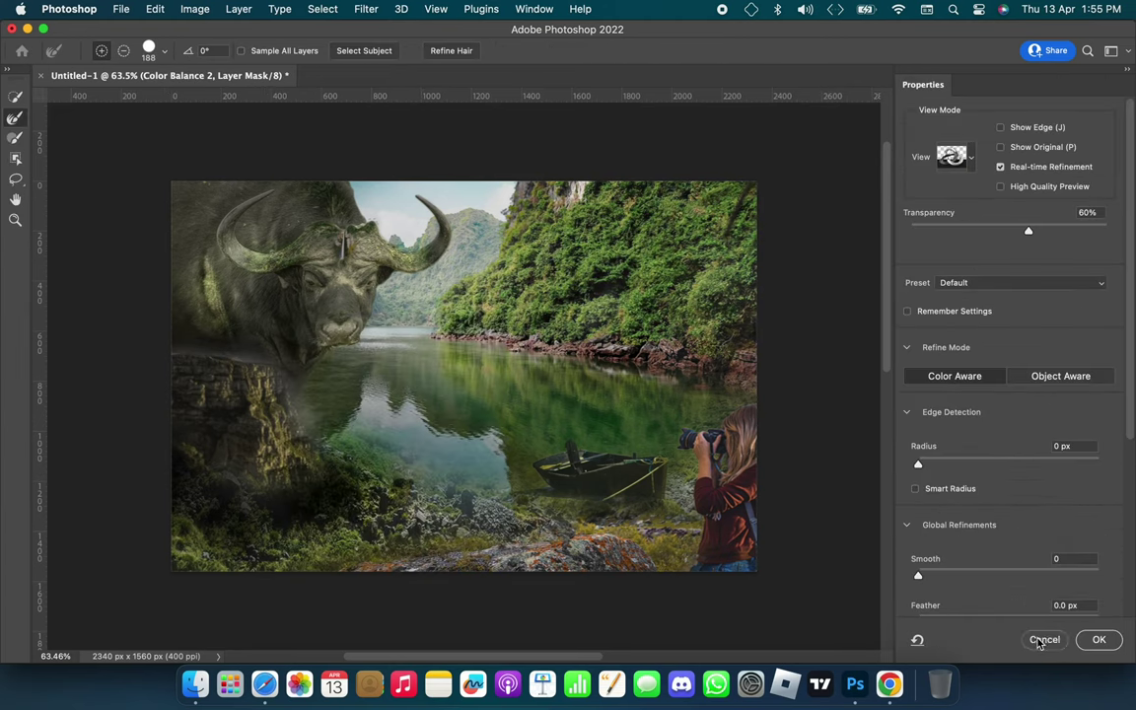
{"action": "left_click", "coordinate": [1043, 640]}
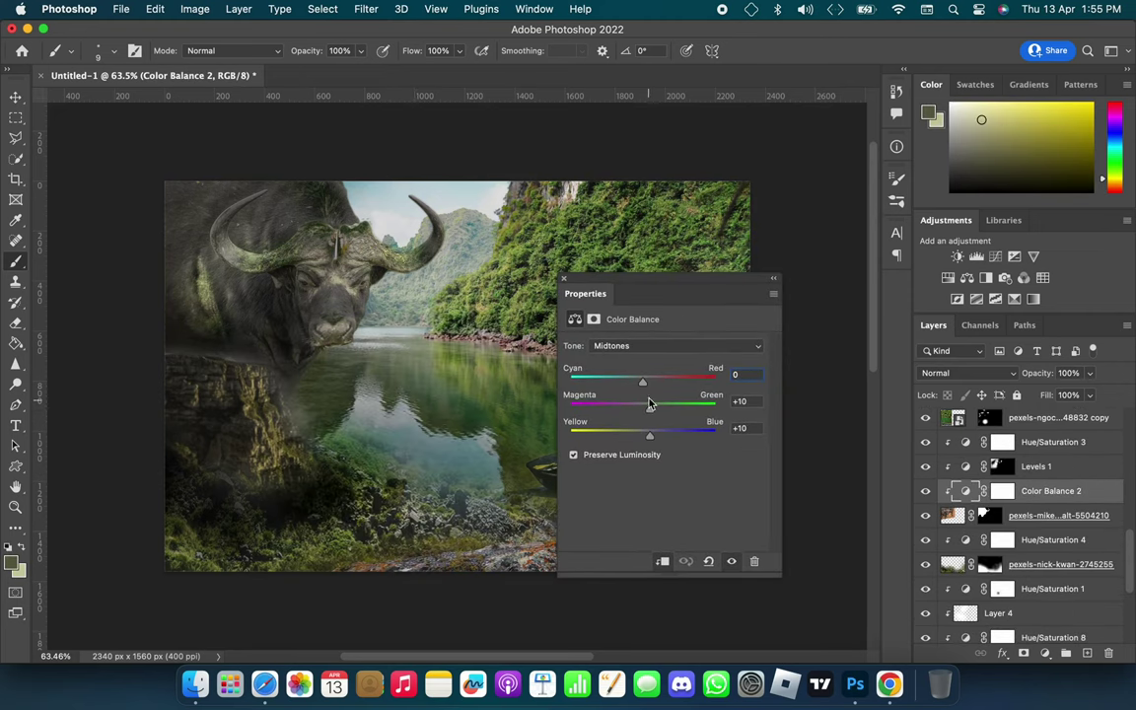
{"action": "left_click", "coordinate": [561, 281]}
{"action": "scroll", "coordinate": [936, 463], "scroll_direction": "down", "scroll_amount": 1}
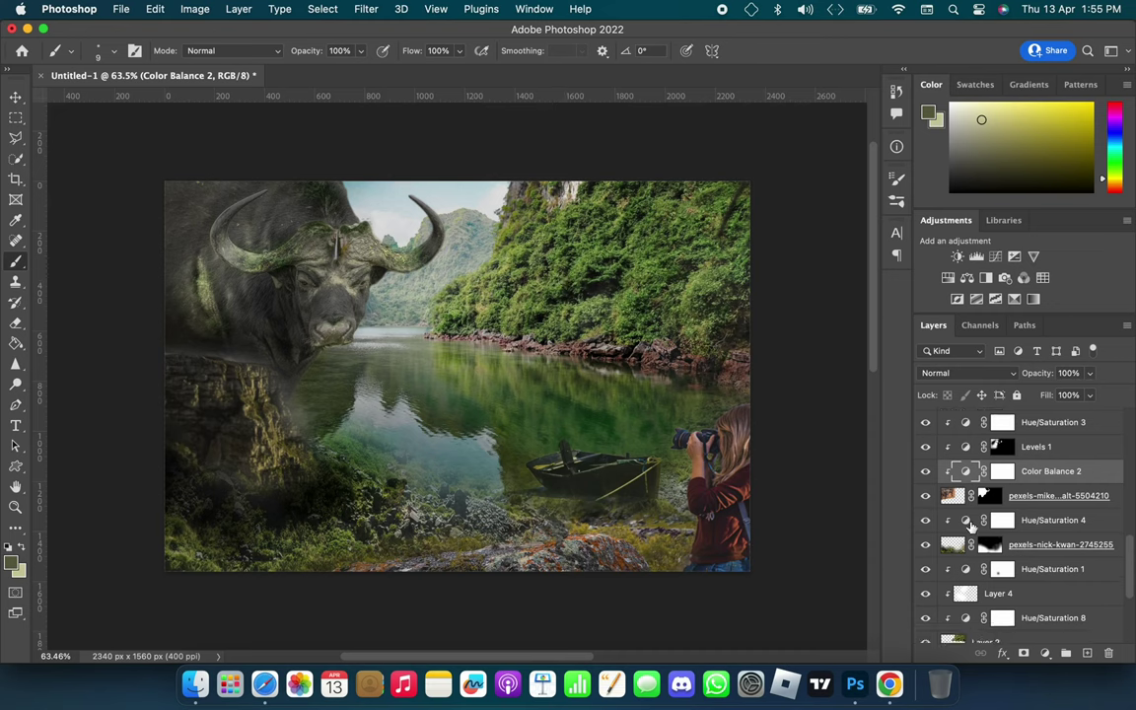
{"action": "scroll", "coordinate": [932, 443], "scroll_direction": "up", "scroll_amount": 3}
- Select Layer 1, the Soft Light gorge copy, and the photo layer above Layer 1
{"action": "left_click", "coordinate": [984, 427]}
{"action": "key", "text": "e"}
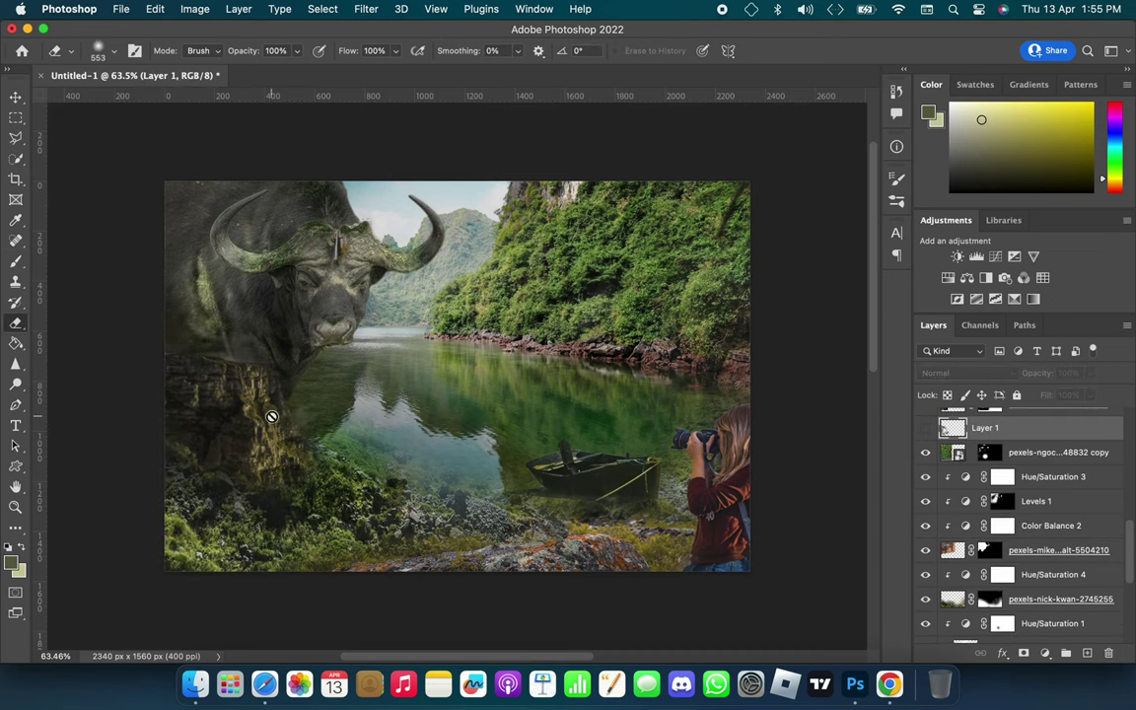
{"action": "left_click", "coordinate": [948, 451]}
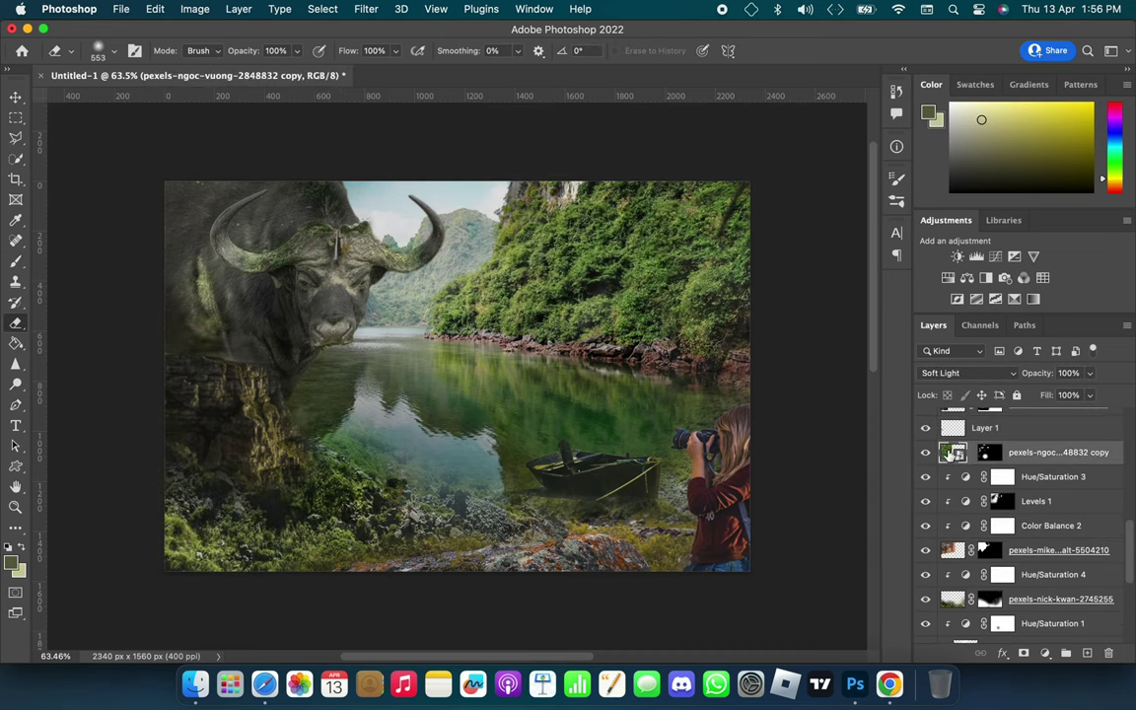
{"action": "scroll", "coordinate": [938, 446], "scroll_direction": "up", "scroll_amount": 1}
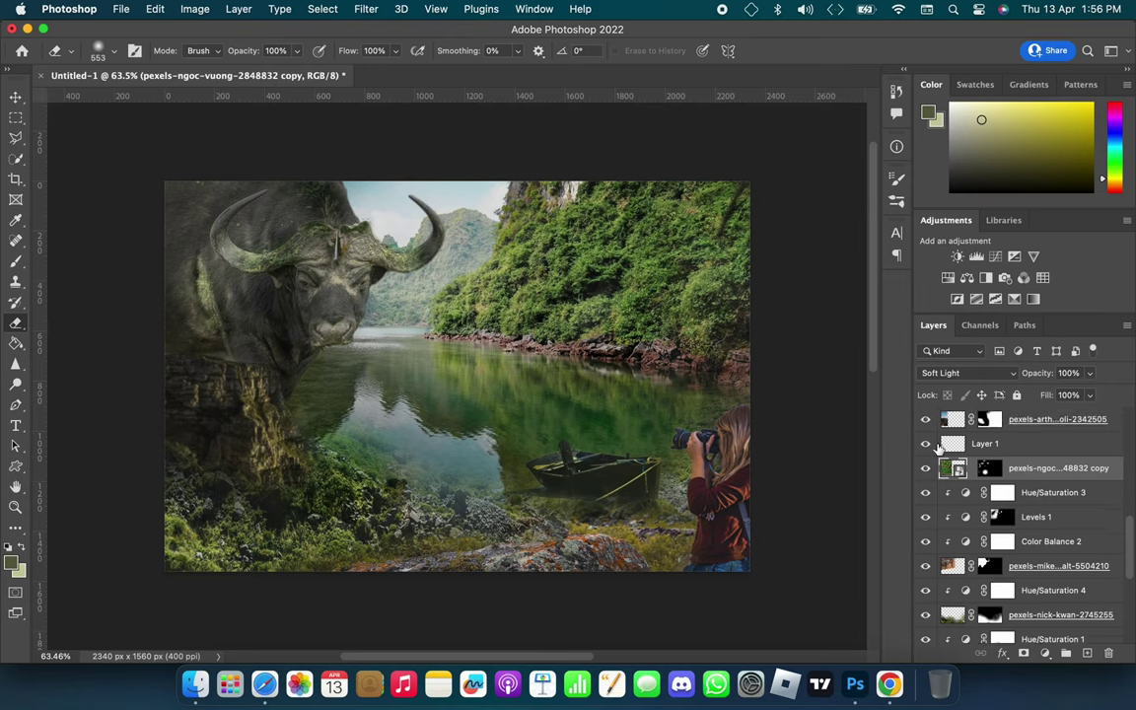
{"action": "left_click", "coordinate": [1006, 420]}
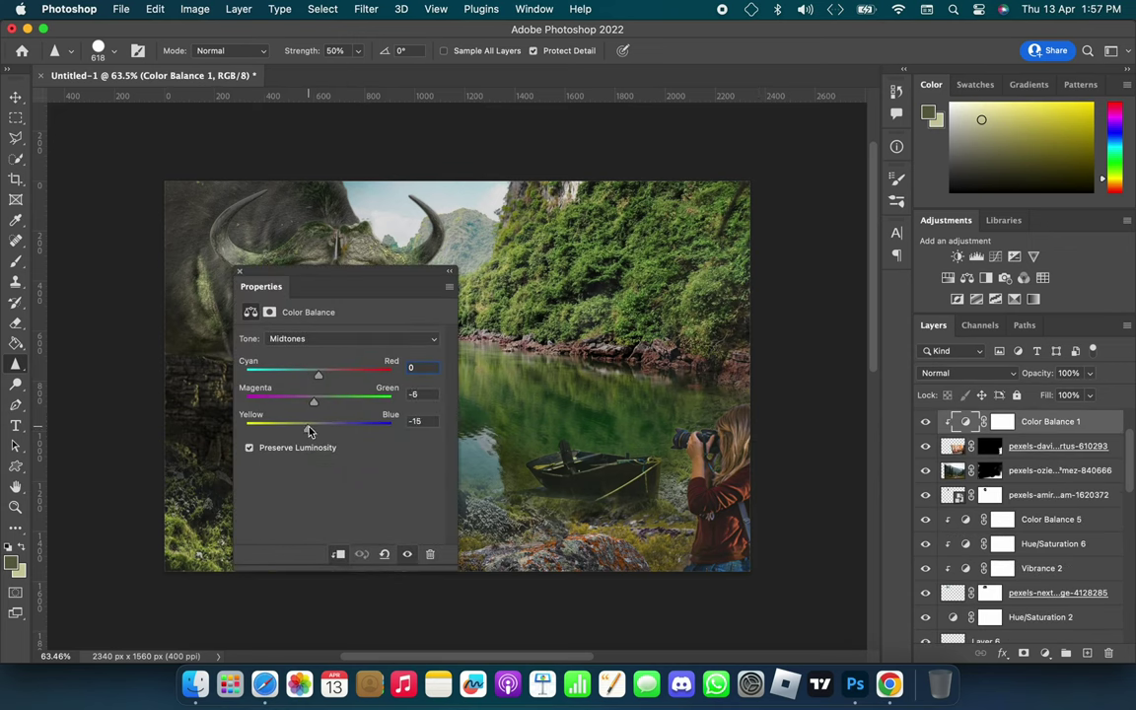
- Replace the blank colour balance with a clipped Hue/Saturation 9 at Lightness -23 on the pexels-davi layer
{"action": "left_click", "coordinate": [1055, 446]}
{"action": "left_click", "coordinate": [1044, 652]}
{"action": "left_click", "coordinate": [1039, 463]}
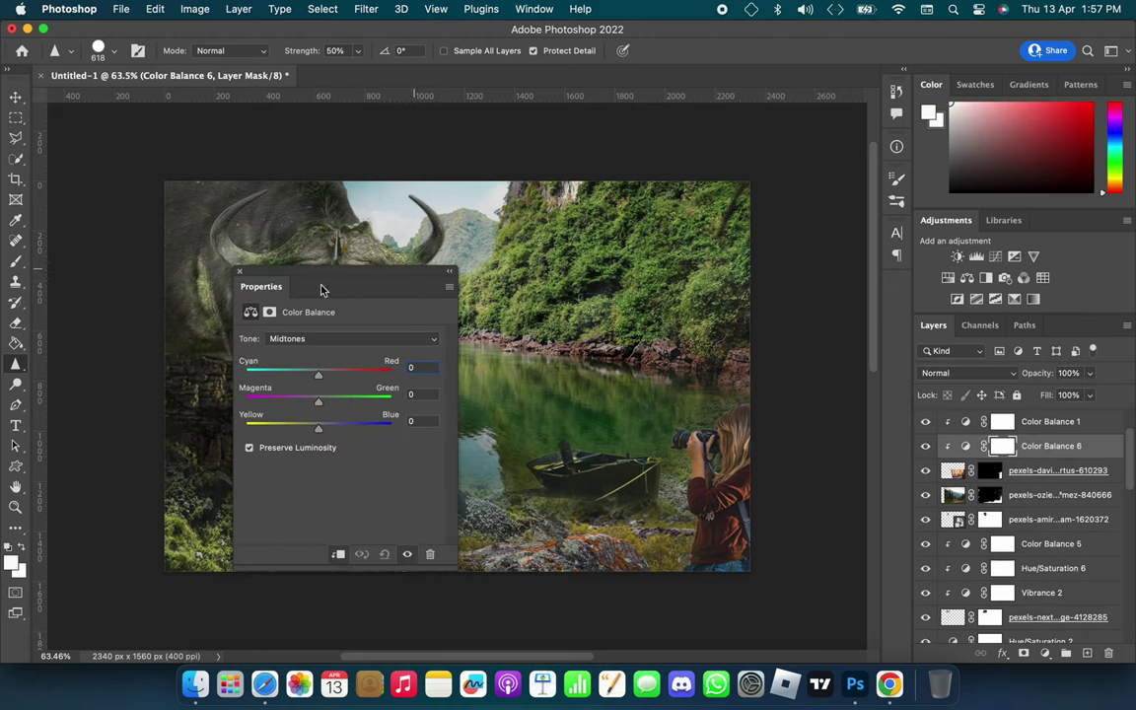
{"action": "key", "text": "super+z"}
{"action": "left_click", "coordinate": [1044, 653]}
{"action": "left_click", "coordinate": [995, 444]}
{"action": "left_click_drag", "start_coordinate": [338, 453], "coordinate": [319, 456]}
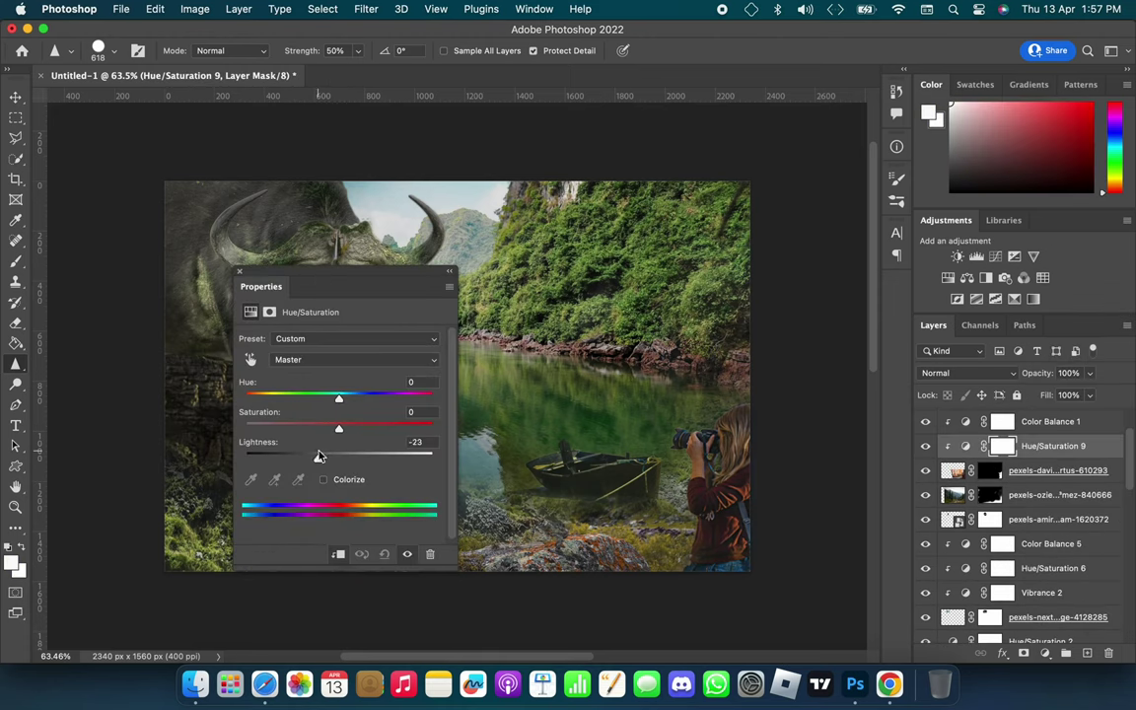
{"action": "left_click", "coordinate": [786, 393]}
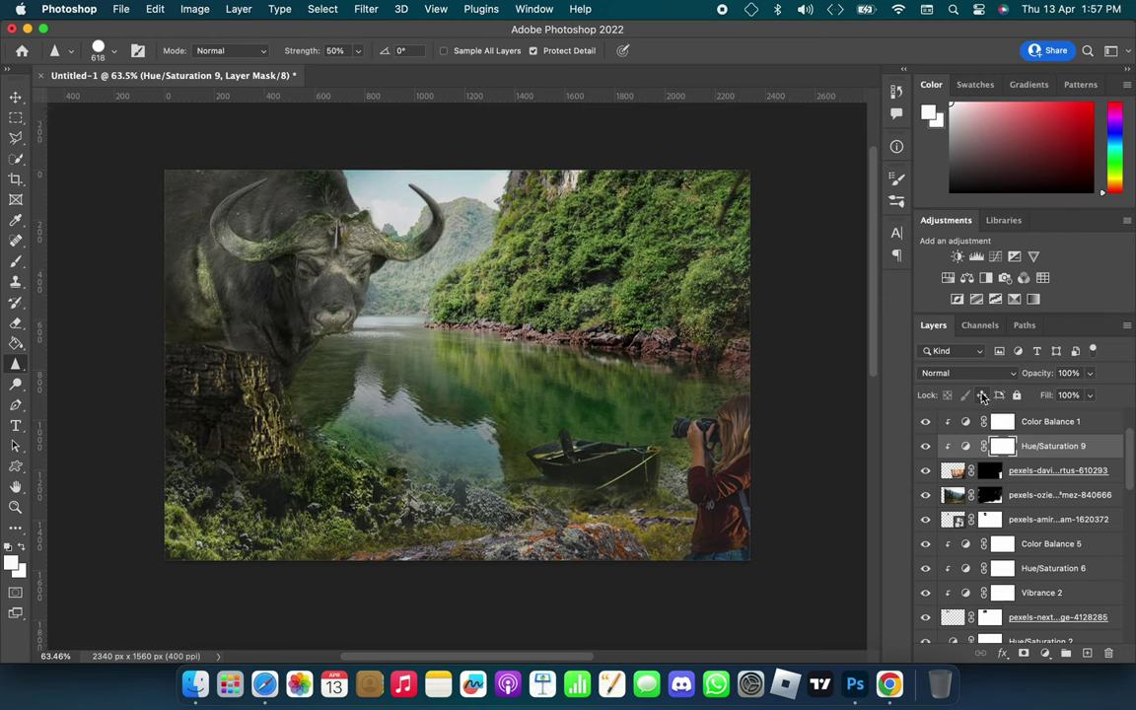
{"action": "scroll", "coordinate": [786, 393], "scroll_direction": "down", "scroll_amount": 2}
{"action": "scroll", "coordinate": [925, 506], "scroll_direction": "down", "scroll_amount": 2}
{"action": "scroll", "coordinate": [925, 506], "scroll_direction": "down", "scroll_amount": 5}
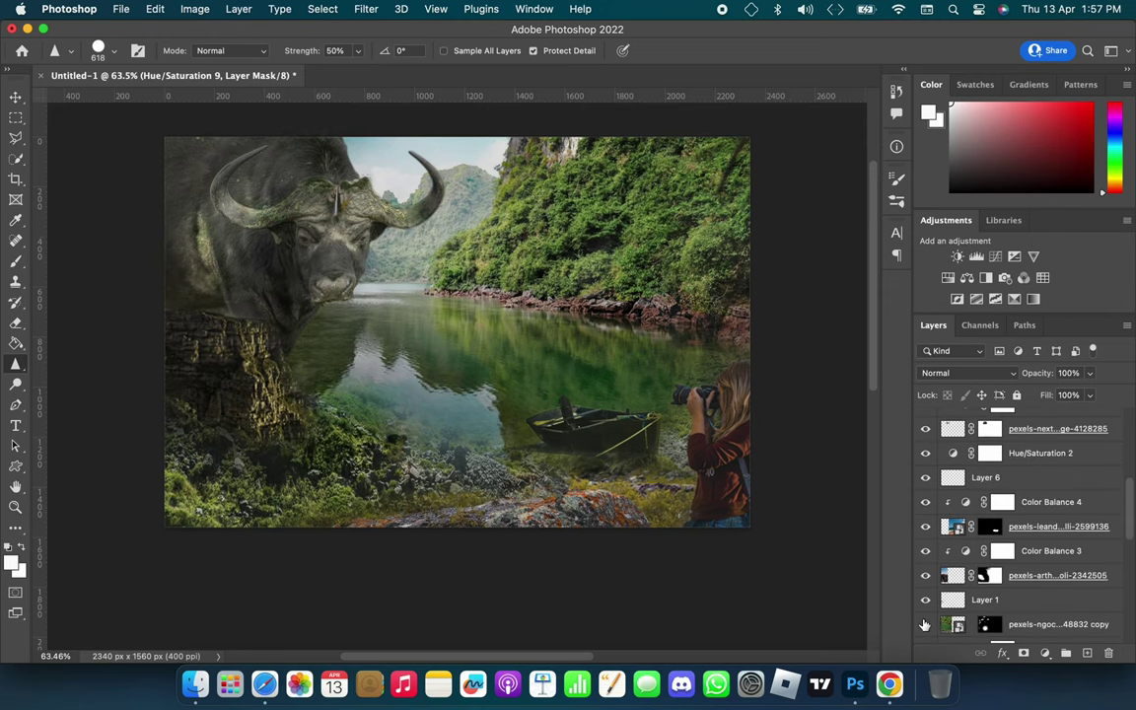
- Select the foliage and lake masks and enlarge the brush to about 707 px
{"action": "left_click", "coordinate": [988, 624]}
{"action": "key", "text": "b"}
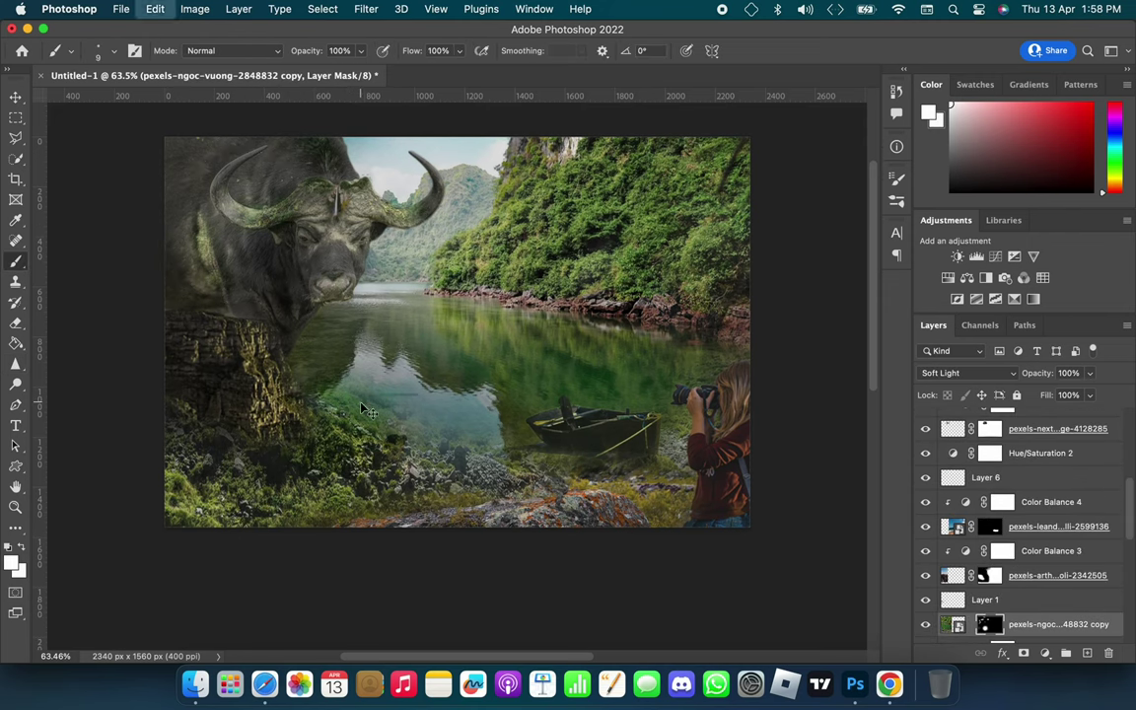
{"action": "left_click_drag", "start_coordinate": [364, 410], "coordinate": [264, 442]}
{"action": "scroll", "coordinate": [969, 612], "scroll_direction": "down", "scroll_amount": 8}
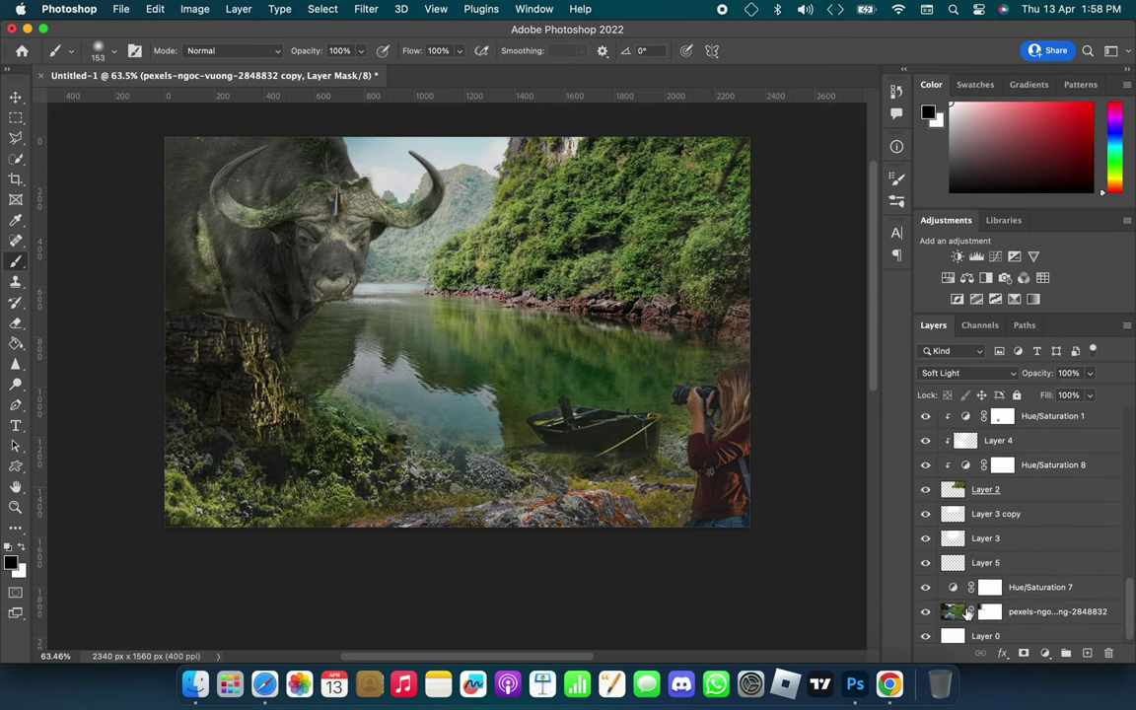
{"action": "scroll", "coordinate": [927, 491], "scroll_direction": "up", "scroll_amount": 3}
{"action": "left_click", "coordinate": [989, 450]}
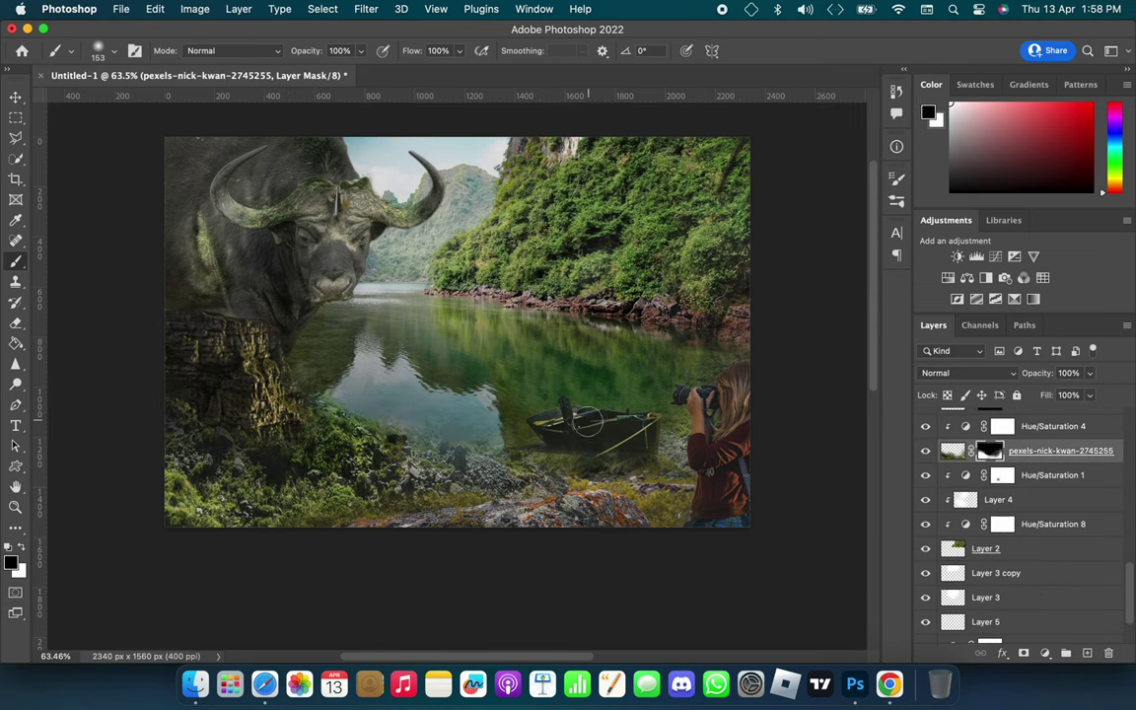
{"action": "left_click_drag", "start_coordinate": [350, 379], "coordinate": [491, 424]}
{"action": "key", "text": "x"}
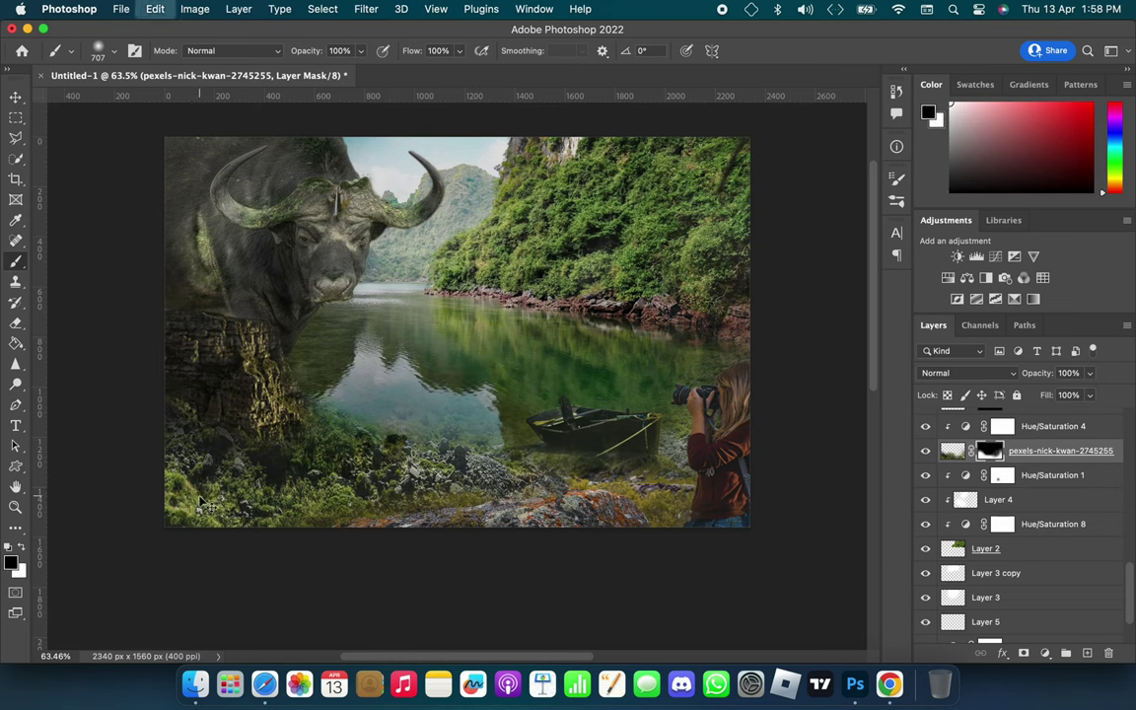
{"action": "scroll", "coordinate": [986, 533], "scroll_direction": "down", "scroll_amount": 3}
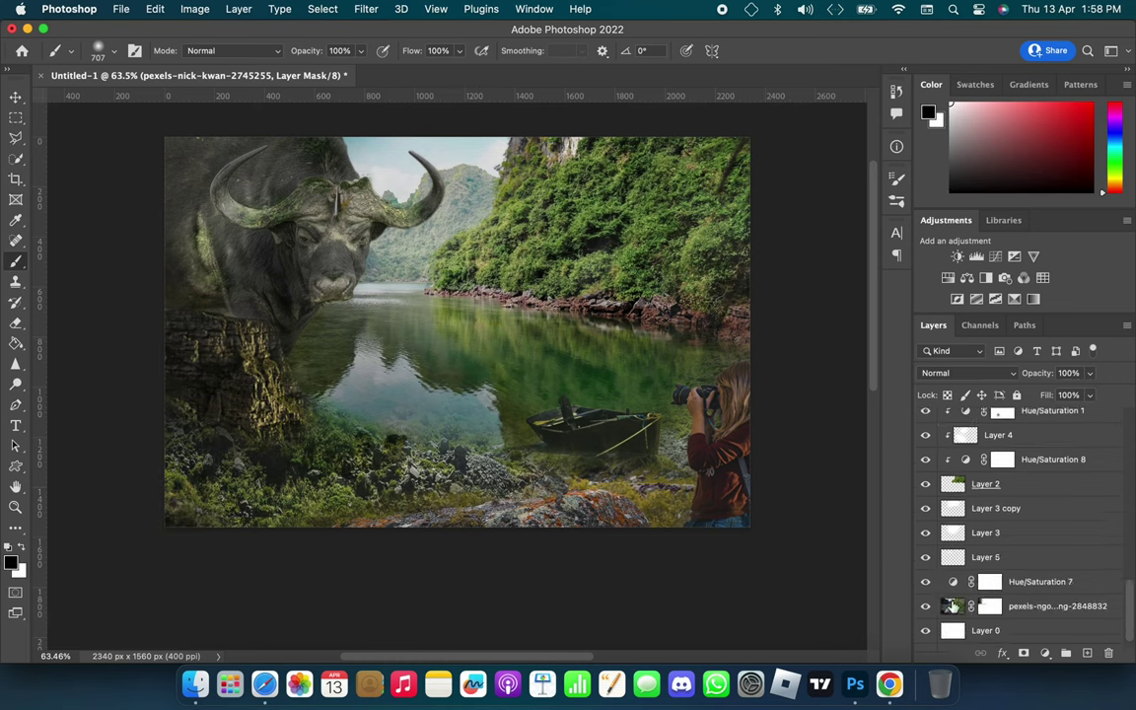
- Duplicate the Layer 2 greenery, raise it in the stack, and flip it into the lower-left corner
{"action": "left_click", "coordinate": [952, 605]}
{"action": "left_click", "coordinate": [953, 483]}
{"action": "key", "text": "ctrl+j"}
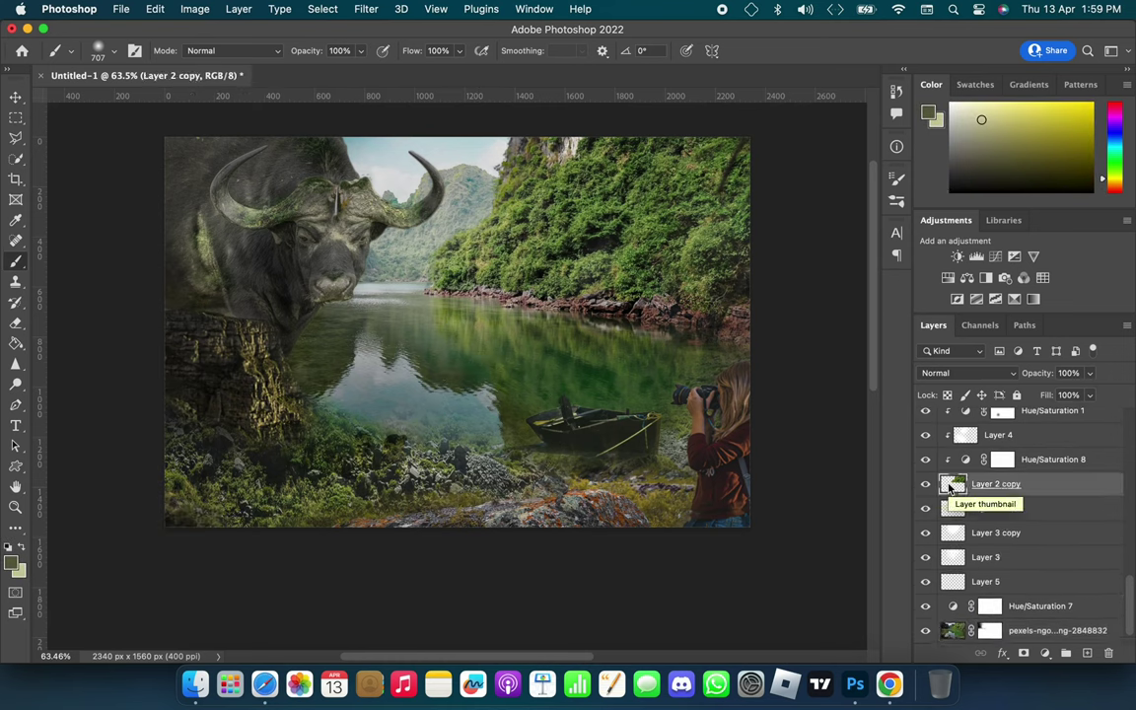
{"action": "key", "text": "v"}
{"action": "mouse_move", "coordinate": [1108, 513]}
{"action": "left_mouse_down"}
{"action": "mouse_move", "coordinate": [989, 422]}
{"action": "mouse_move", "coordinate": [986, 483]}
{"action": "left_mouse_up"}
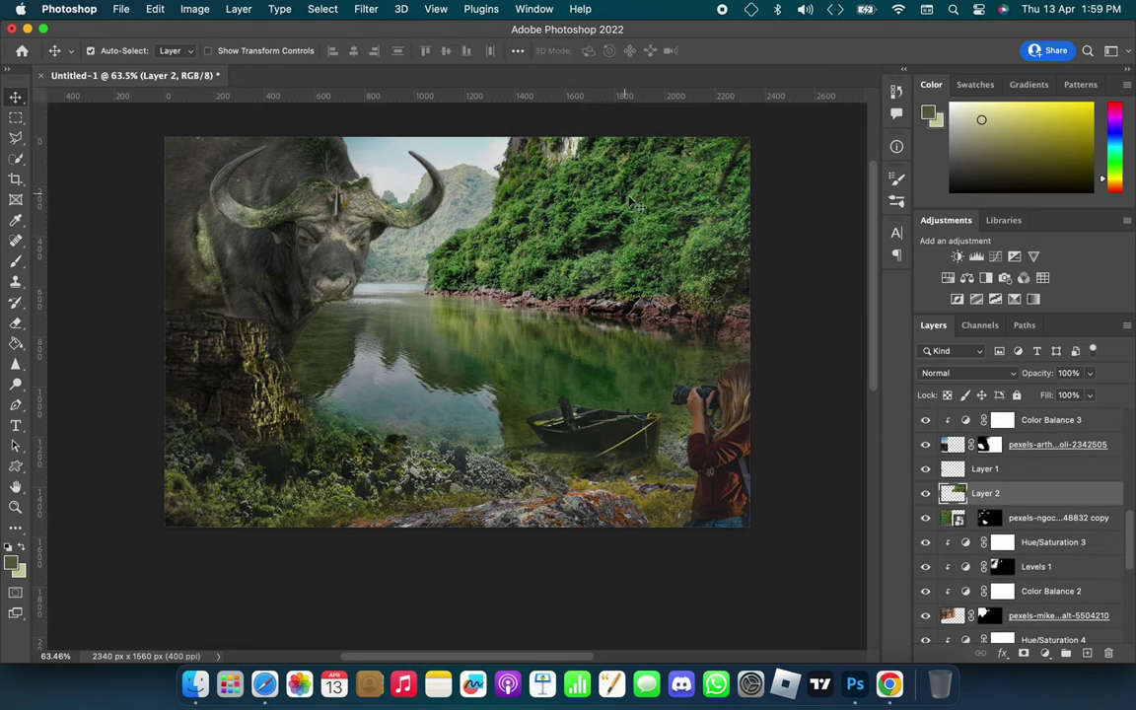
{"action": "key", "text": "ctrl+t"}
{"action": "left_click_drag", "start_coordinate": [436, 325], "coordinate": [218, 422]}
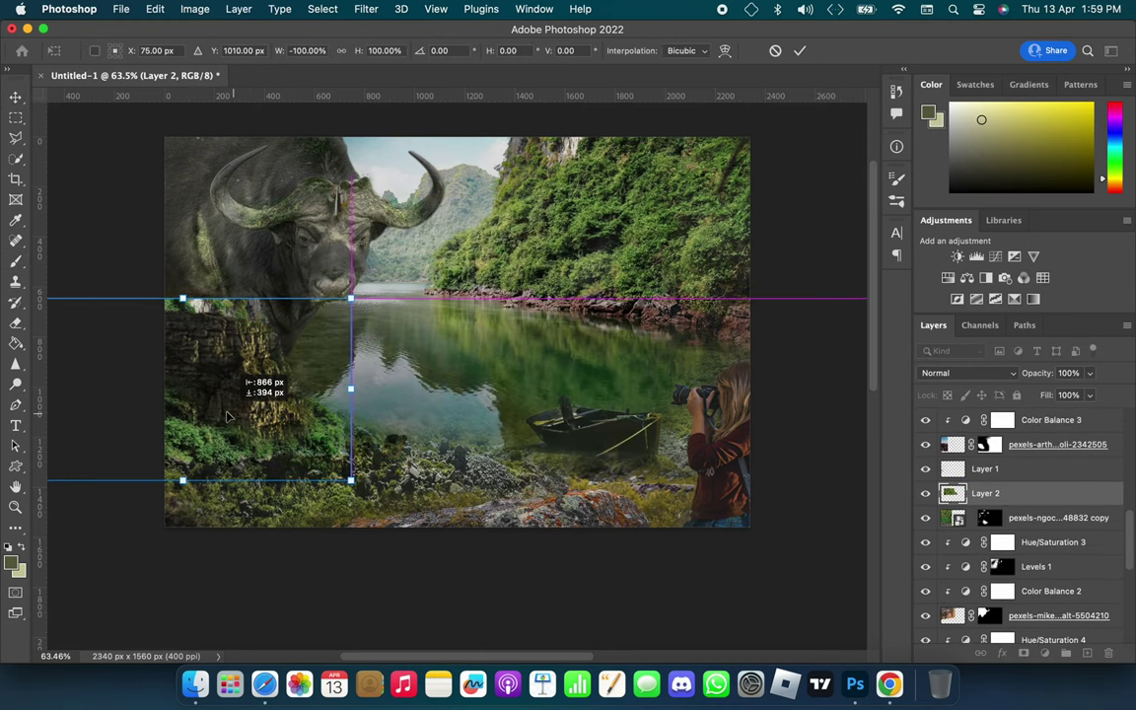
{"action": "key", "text": "Return"}
- Paint the greenery's mask to soften its top edge into the buffalo and bottom edge
{"action": "key", "text": "b"}
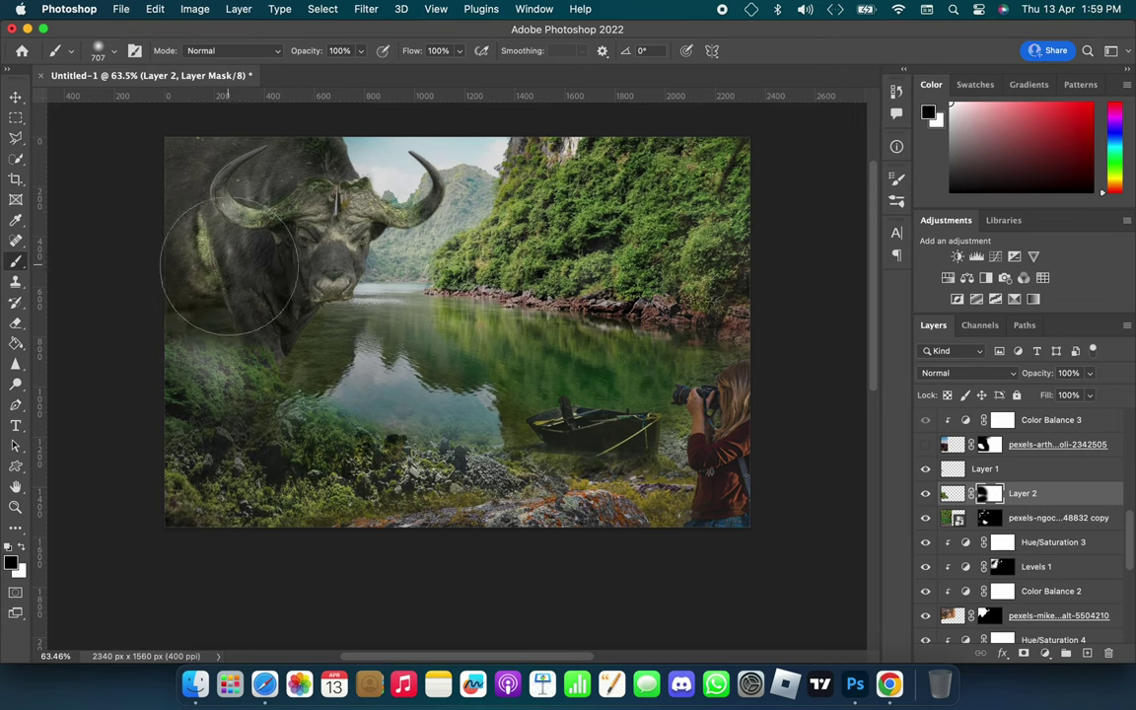
{"action": "mouse_move", "coordinate": [190, 203]}
{"action": "left_mouse_down"}
{"action": "mouse_move", "coordinate": [139, 393]}
{"action": "mouse_move", "coordinate": [222, 259]}
{"action": "mouse_move", "coordinate": [152, 405]}
{"action": "left_mouse_up"}
{"action": "key", "text": "x"}
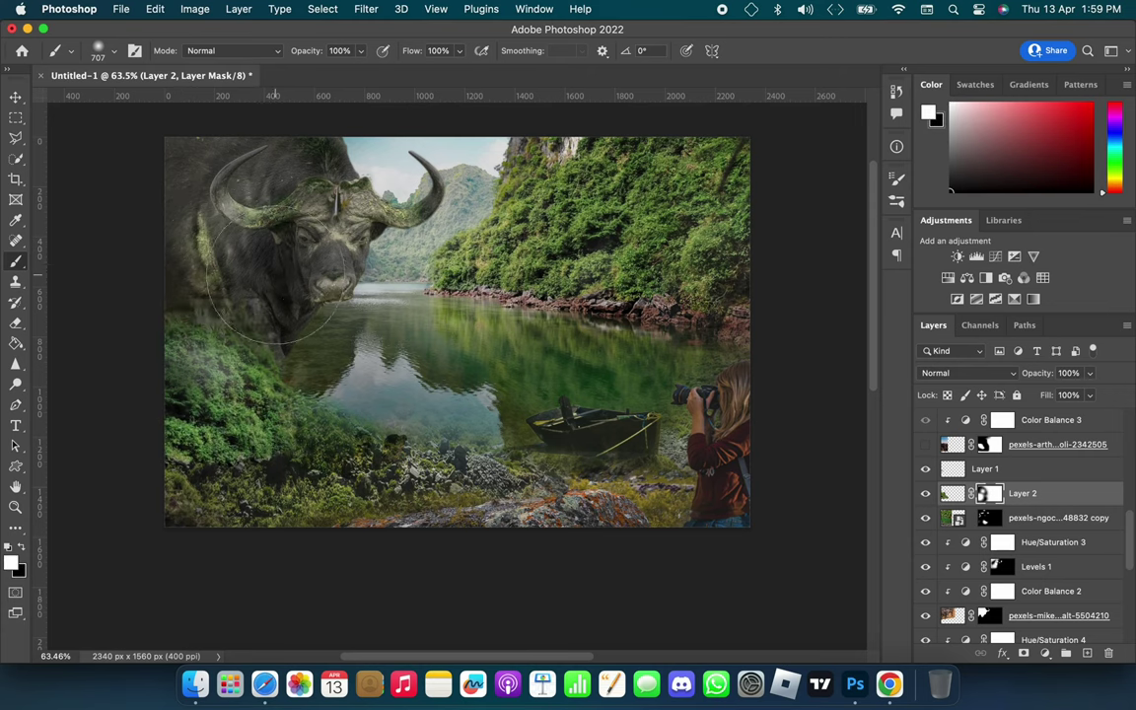
{"action": "left_click_drag", "start_coordinate": [222, 241], "coordinate": [325, 523]}
- Add a clipped Color Balance 6 to the greenery: Magenta–Green -49, Yellow–Blue +16
{"action": "left_click", "coordinate": [952, 493]}
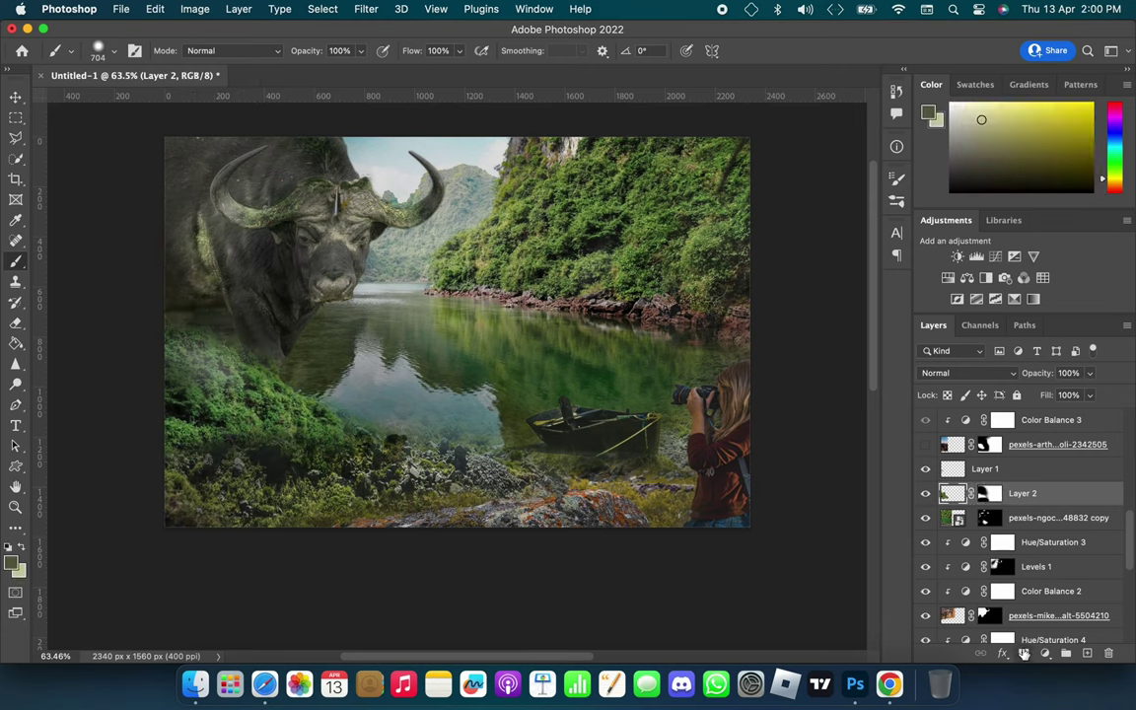
{"action": "left_click", "coordinate": [1041, 653]}
{"action": "left_click", "coordinate": [961, 434]}
{"action": "left_click_drag", "start_coordinate": [301, 428], "coordinate": [331, 427]}
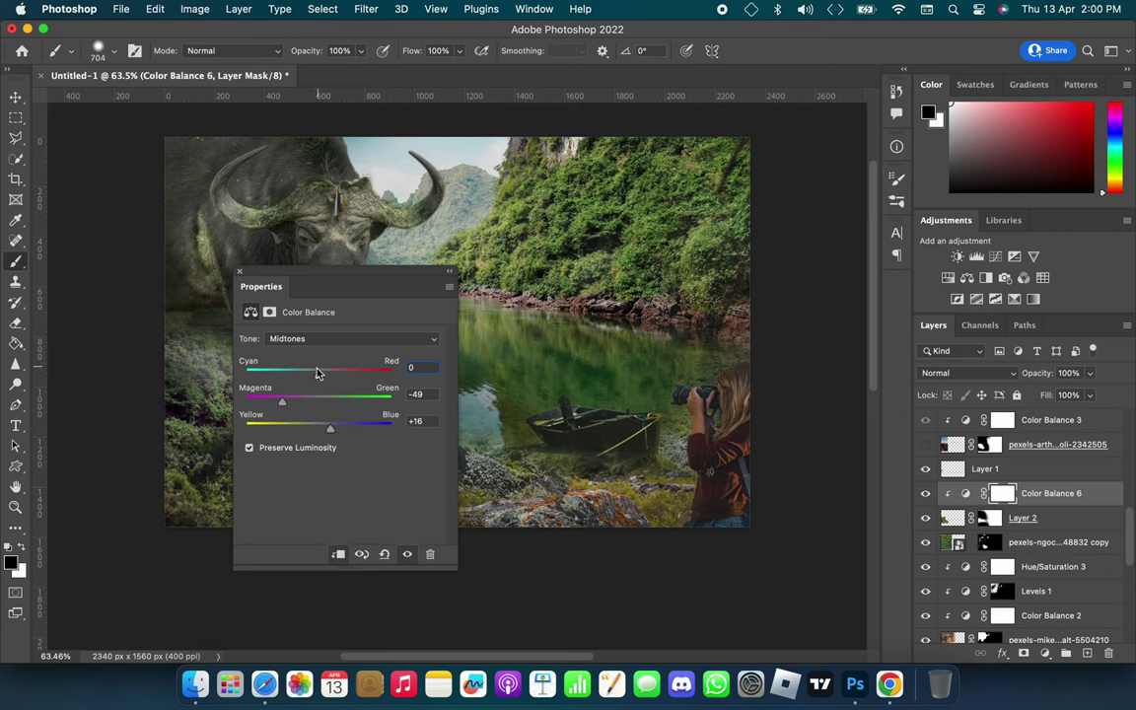
- Shrink the brush to about 362 px and switch to painting with white
{"action": "left_click", "coordinate": [241, 272]}
{"action": "left_click_drag", "start_coordinate": [212, 414], "coordinate": [178, 414]}
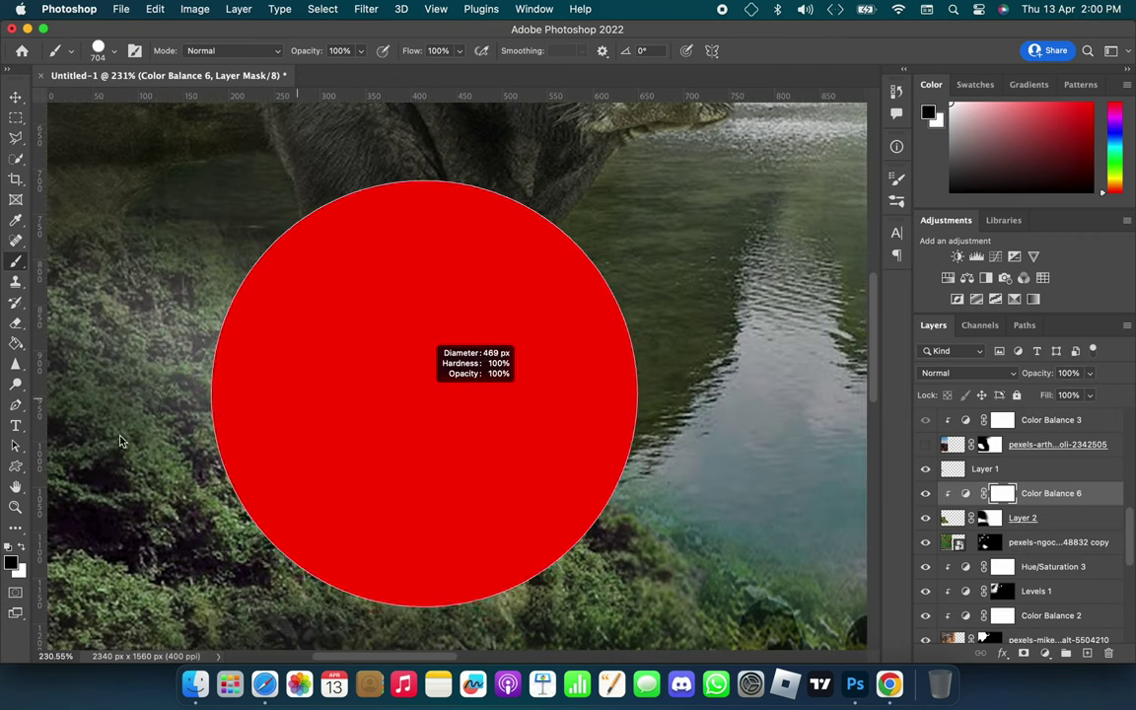
{"action": "key", "text": "alt+bracketleft"}
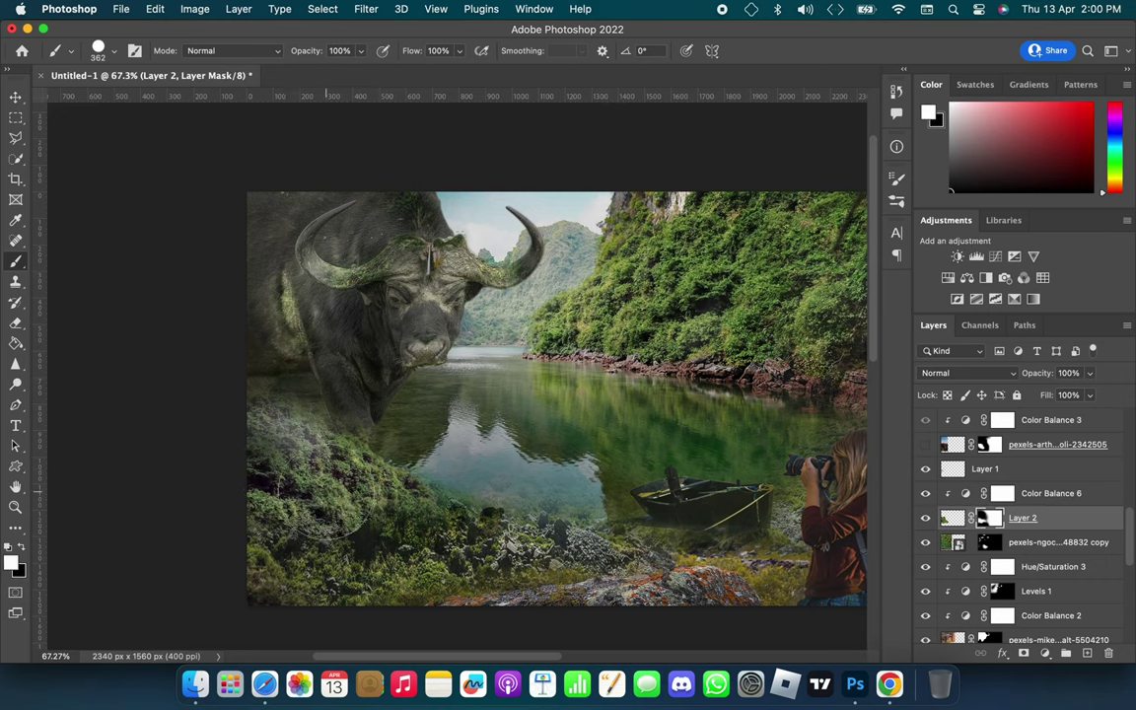
{"action": "scroll", "coordinate": [301, 434], "scroll_direction": "up", "scroll_amount": 5}
{"action": "key", "text": "x"}
{"action": "scroll", "coordinate": [434, 497], "scroll_direction": "down", "scroll_amount": 2}
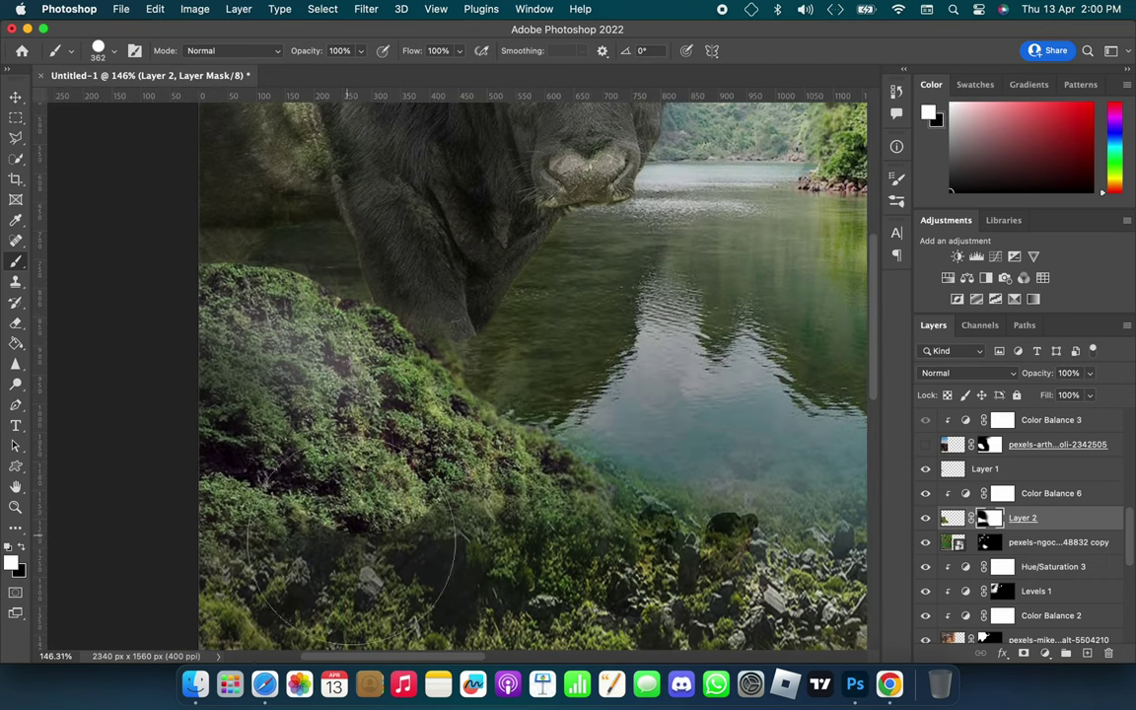
- Add a clipped Hue/Saturation 10 to Layer 2: Hue -7, Saturation -1, Lightness -24
{"action": "left_click", "coordinate": [1044, 652]}
{"action": "left_click", "coordinate": [1060, 460]}
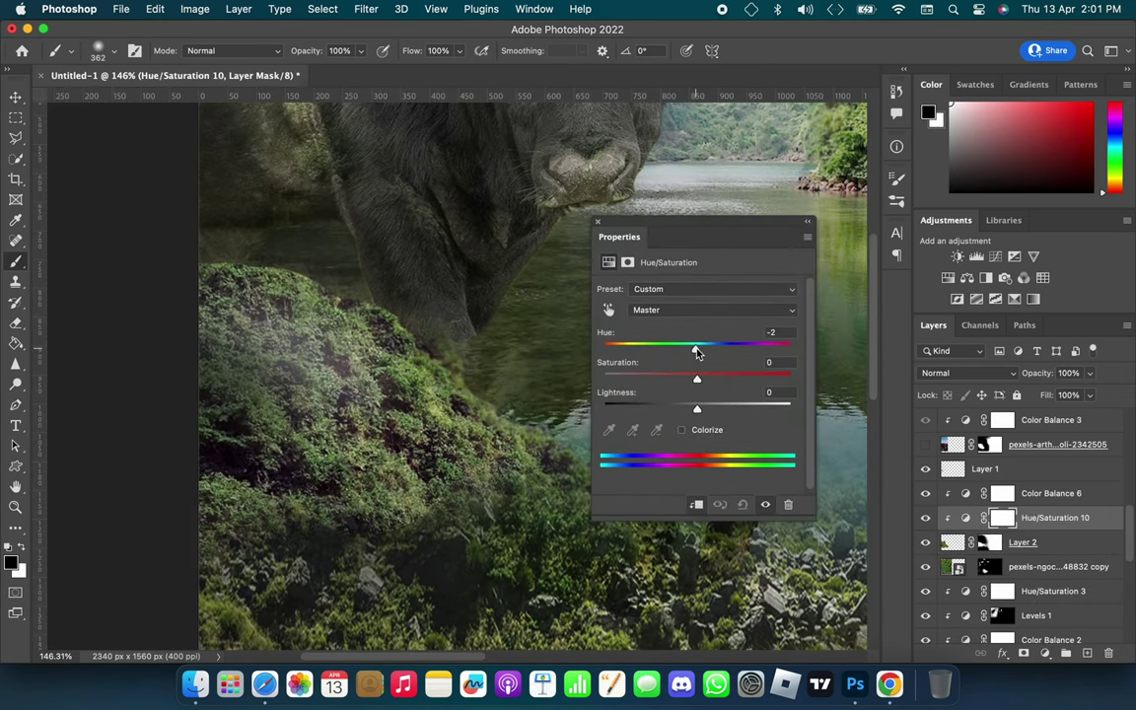
{"action": "left_click_drag", "start_coordinate": [677, 391], "coordinate": [697, 381]}
{"action": "left_click_drag", "start_coordinate": [697, 408], "coordinate": [684, 408]}
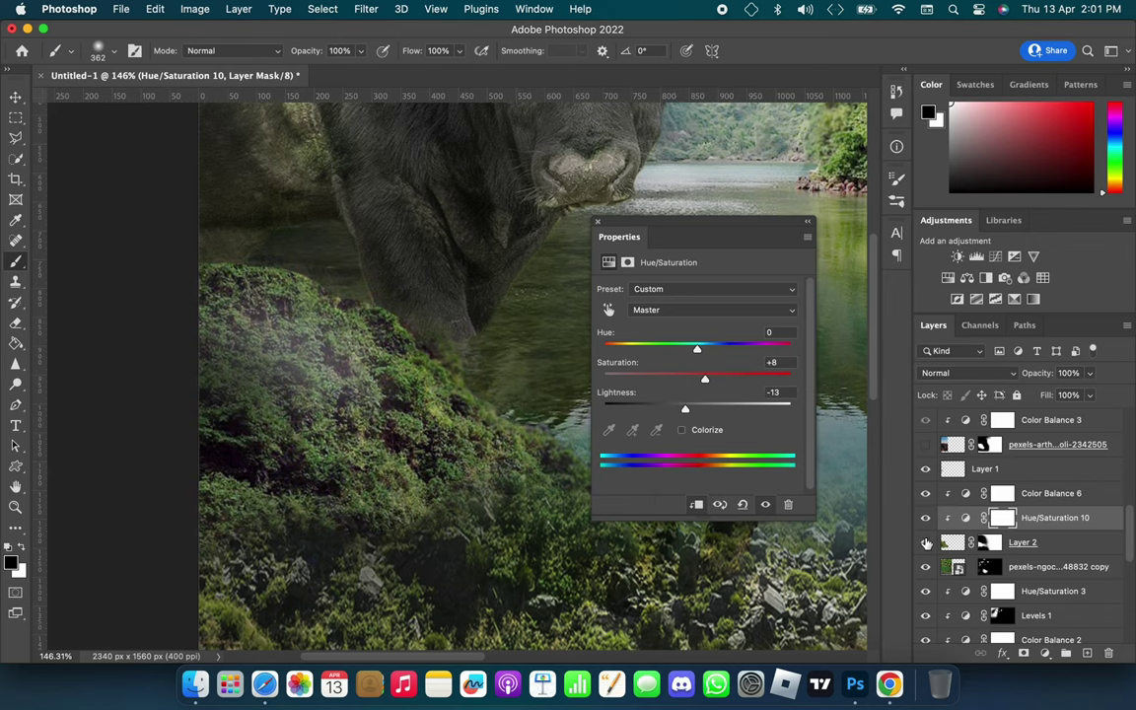
{"action": "left_click", "coordinate": [924, 469]}
- Retune Color Balance 6 to a gentler -3, -17, -2 after reviewing Hue/Saturation 10
{"action": "key", "text": "super+0"}
{"action": "double_click", "coordinate": [965, 518]}
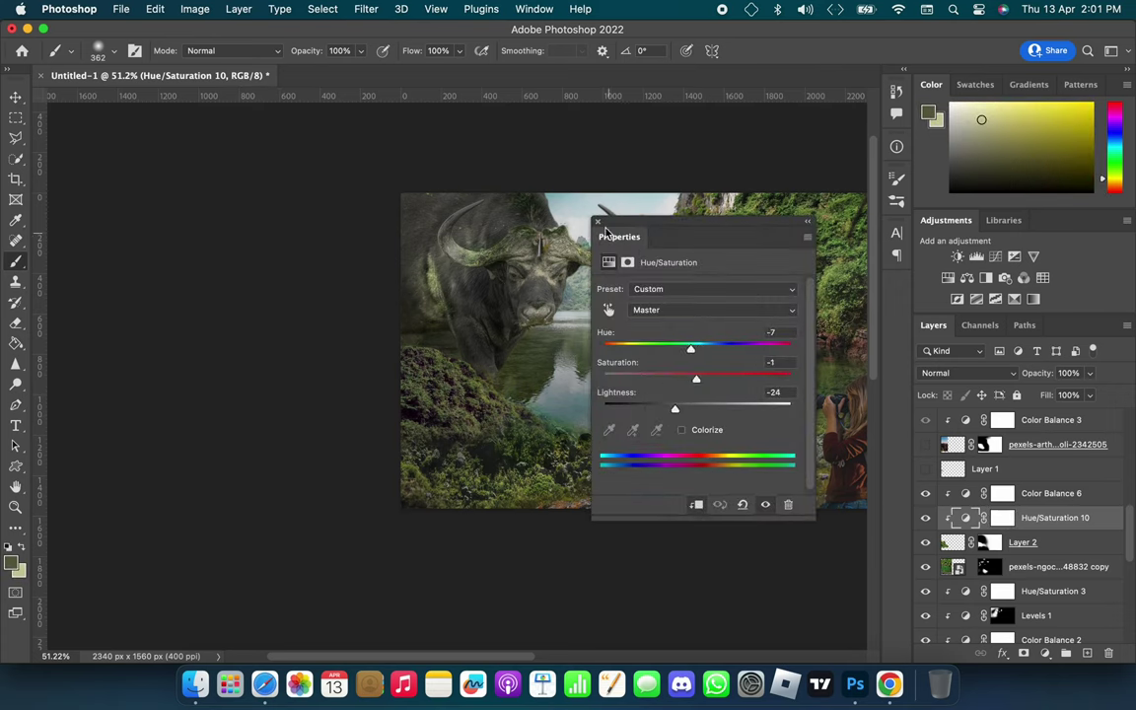
{"action": "left_click", "coordinate": [597, 221]}
{"action": "double_click", "coordinate": [1001, 493]}
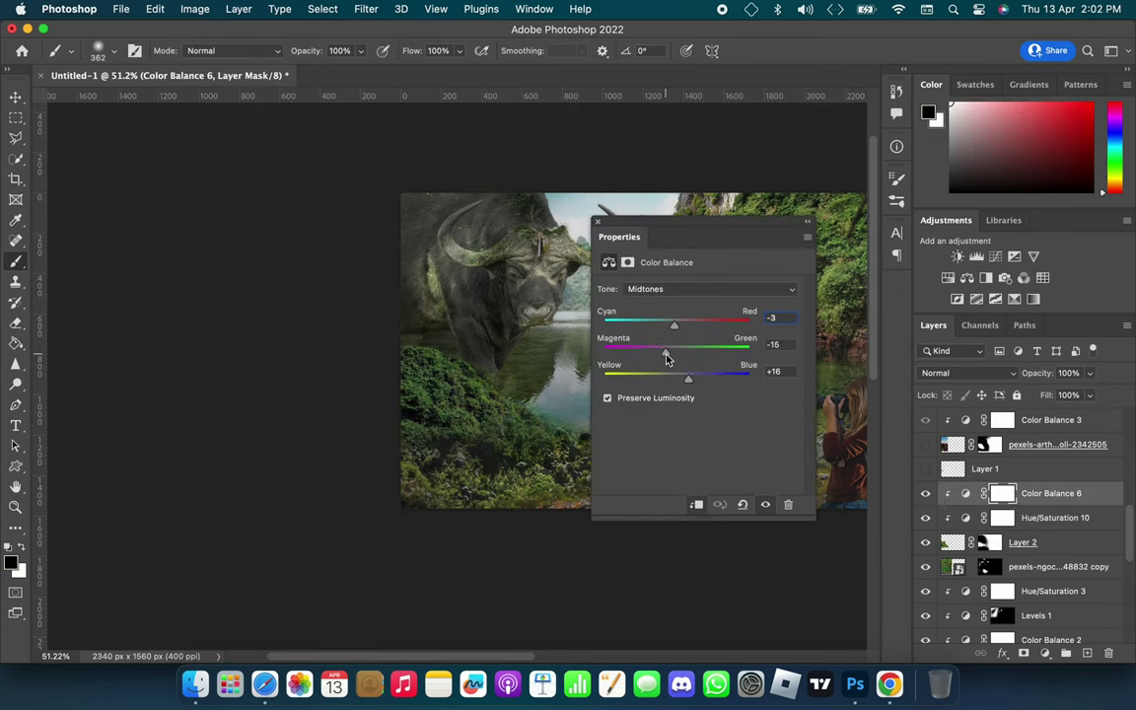
{"action": "left_click", "coordinate": [597, 221]}
{"action": "scroll", "coordinate": [936, 432], "scroll_direction": "down", "scroll_amount": 10}
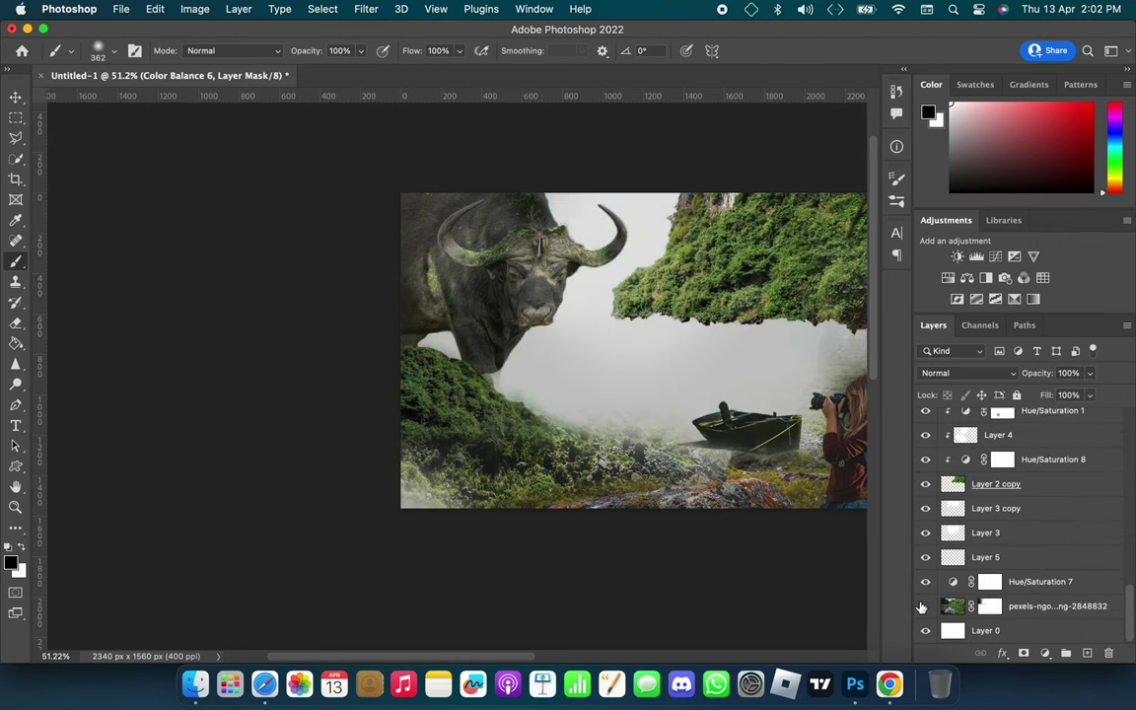
{"action": "scroll", "coordinate": [936, 432], "scroll_direction": "up", "scroll_amount": 5}
{"action": "scroll", "coordinate": [936, 432], "scroll_direction": "up", "scroll_amount": 2}
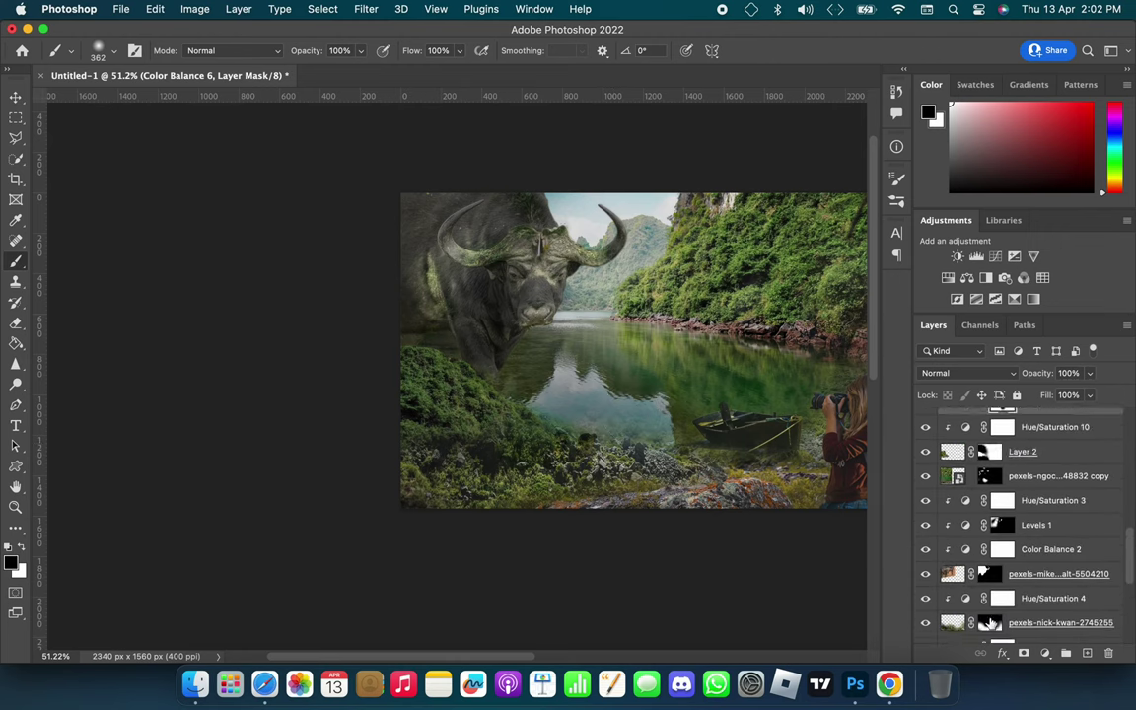
{"action": "left_click", "coordinate": [989, 622]}
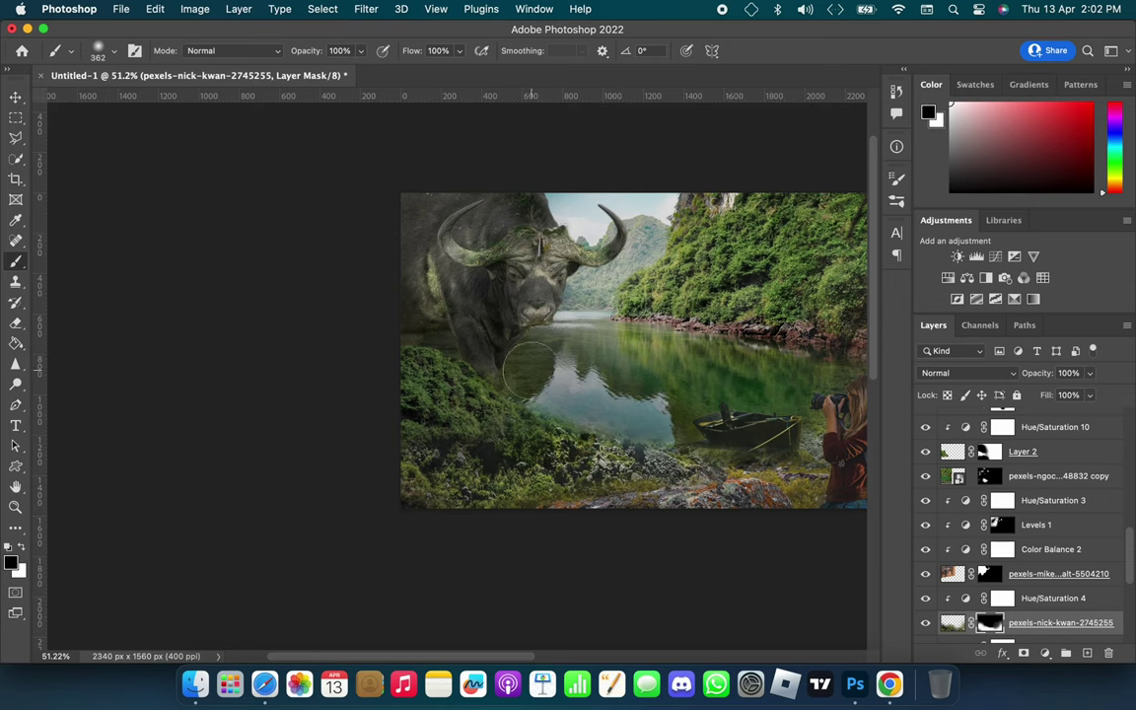
- Select Levels 1 and toggle the buffalo layer's visibility to compare
{"action": "key", "text": "v"}
{"action": "left_click", "coordinate": [1002, 525]}
{"action": "left_click", "coordinate": [925, 573]}
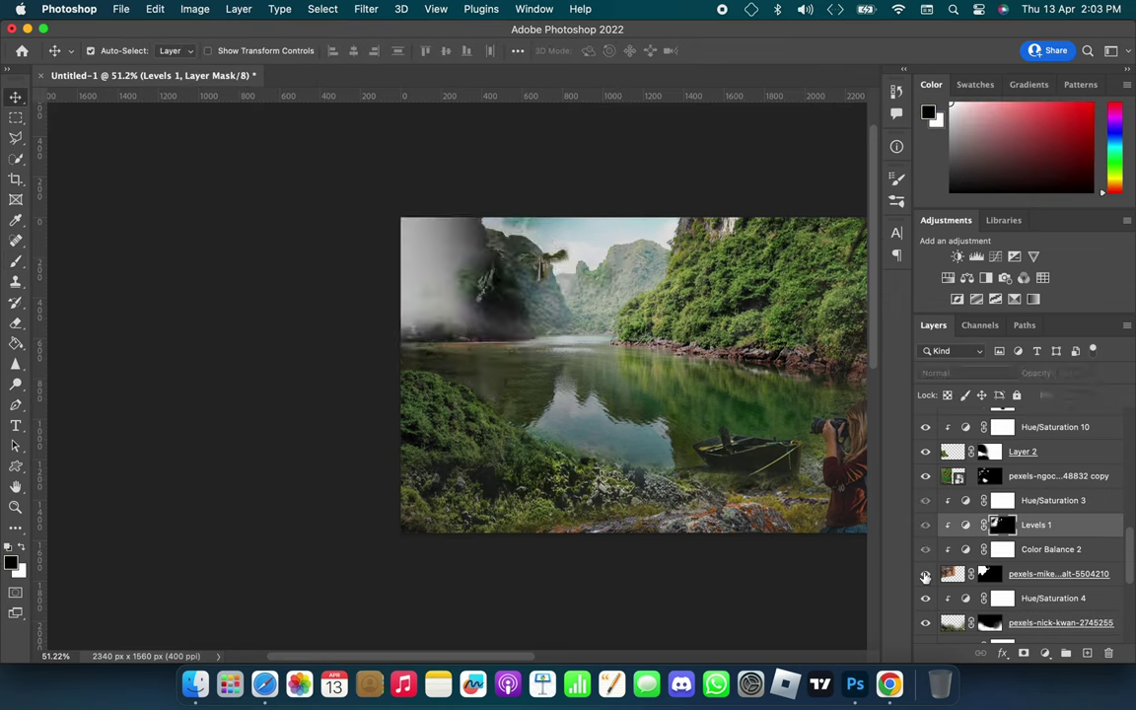
{"action": "left_click", "coordinate": [1045, 574]}
- Add a clipped Levels 2 on the buffalo photo with output white 214 and an inverted mask
{"action": "left_click", "coordinate": [1045, 653]}
{"action": "left_click", "coordinate": [1010, 370]}
{"action": "left_click_drag", "start_coordinate": [793, 451], "coordinate": [779, 450]}
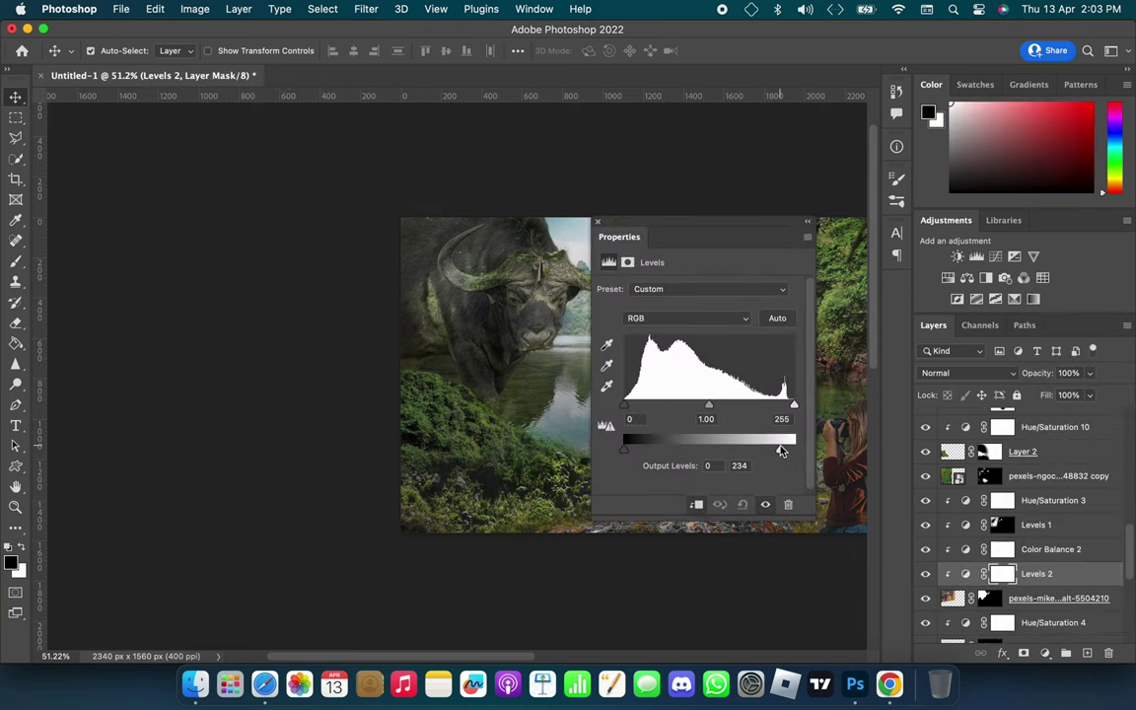
{"action": "key", "text": "ctrl+i"}
{"action": "key", "text": "b"}
{"action": "key", "text": "x"}
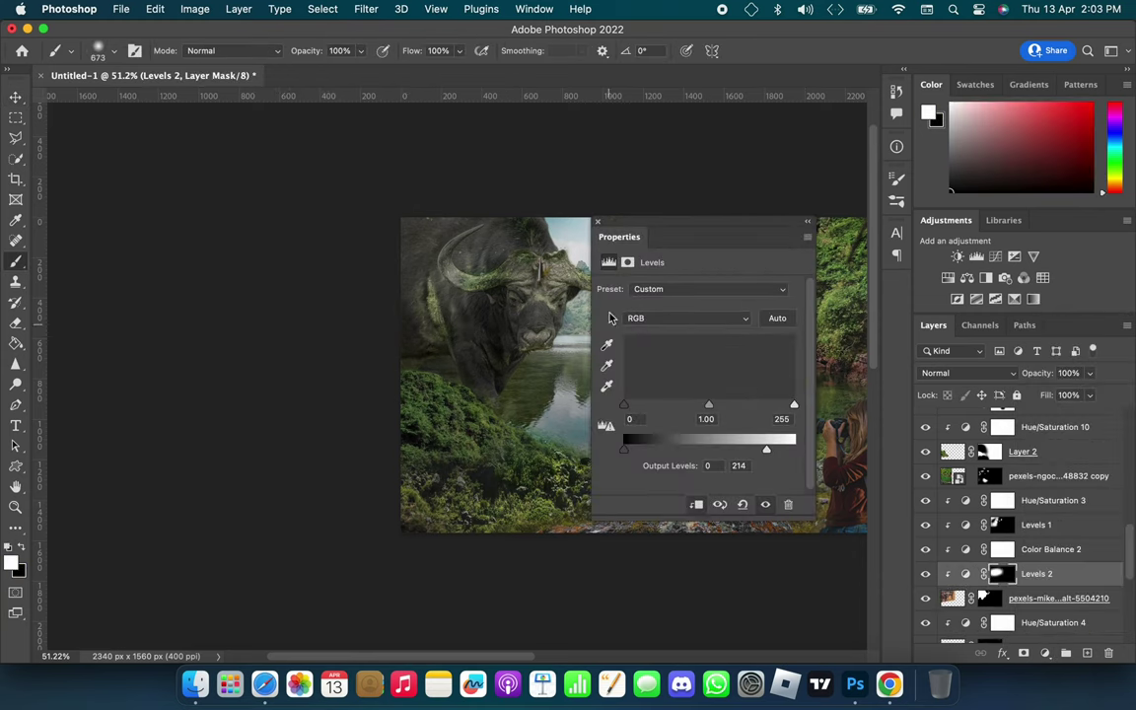
- Shrink the brush to about 204 px and add an empty Layer 8 clipped to the photo
{"action": "left_click_drag", "start_coordinate": [611, 227], "coordinate": [684, 220]}
{"action": "scroll", "coordinate": [498, 355], "scroll_direction": "up", "scroll_amount": 5}
{"action": "left_click_drag", "start_coordinate": [476, 487], "coordinate": [490, 380]}
{"action": "key", "text": "alt+bracketleft"}
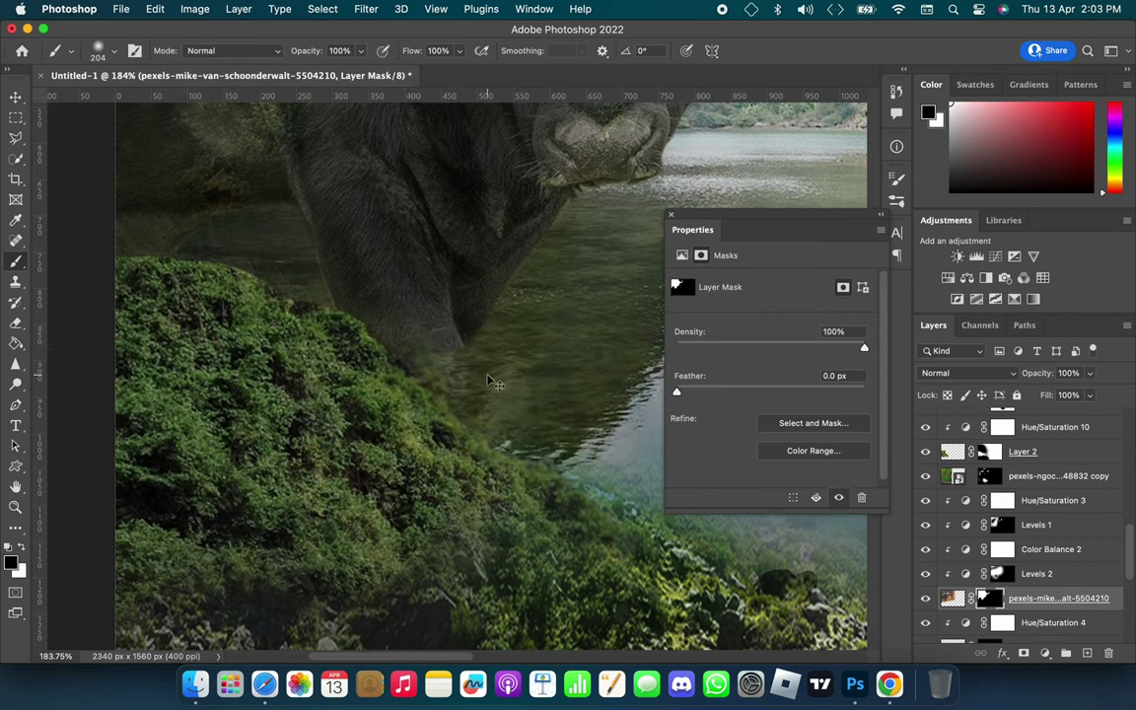
{"action": "scroll", "coordinate": [552, 335], "scroll_direction": "down", "scroll_amount": 5}
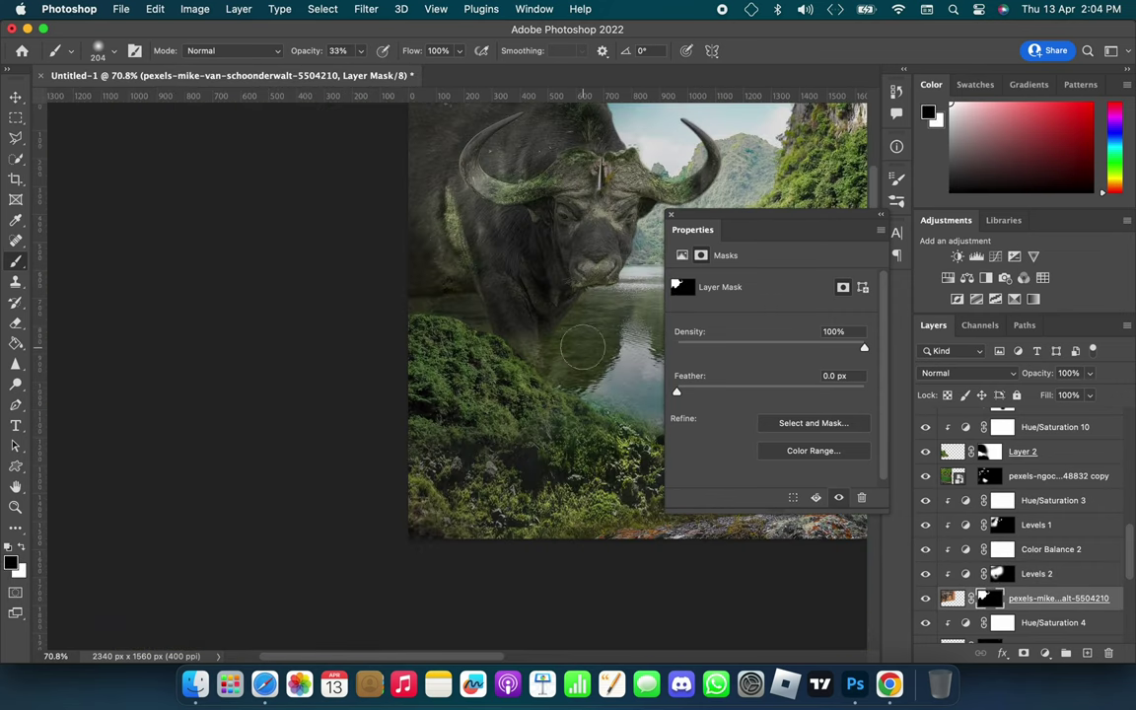
{"action": "key", "text": "ctrl+shift+alt+n"}
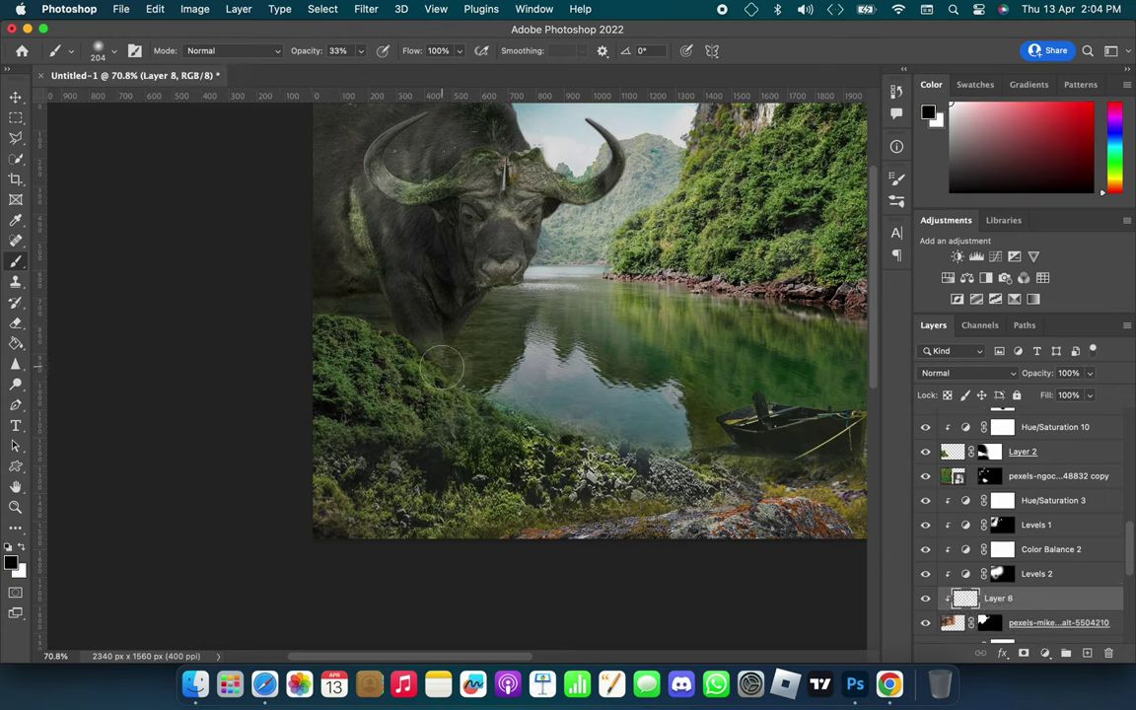
- Create Layer 9 with a white glow, move it above Hue/Saturation 3, and blend it Soft Light
{"action": "left_click_drag", "start_coordinate": [442, 361], "coordinate": [483, 340]}
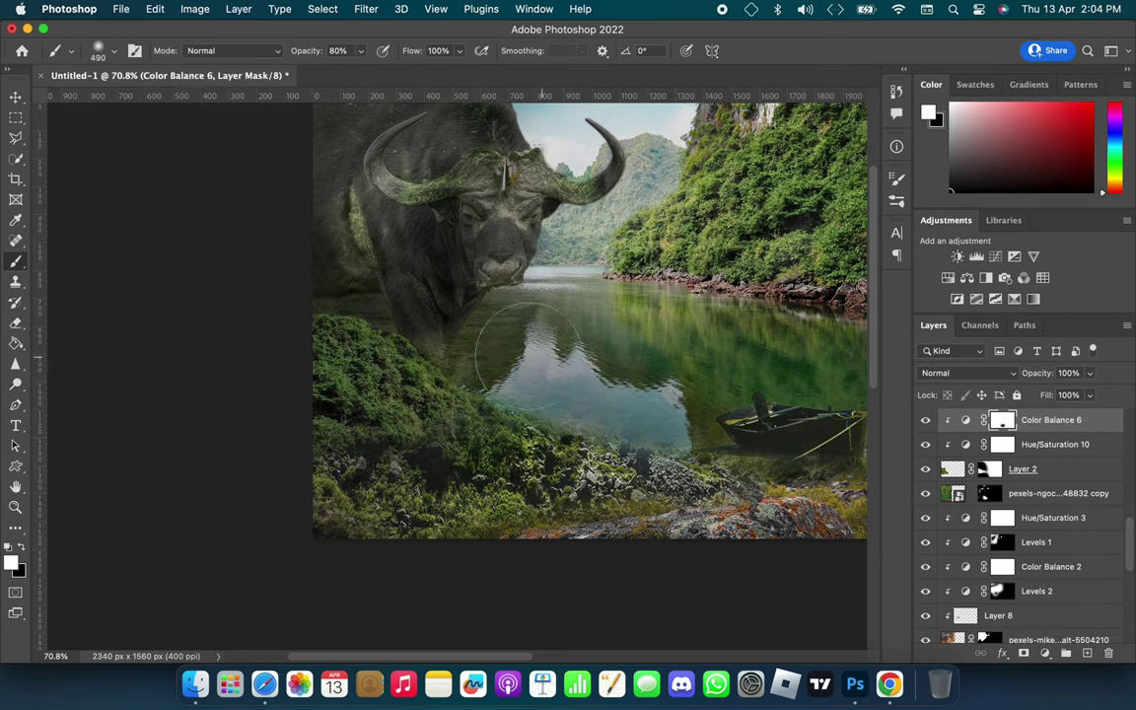
{"action": "key", "text": "ctrl+shift+alt+n"}
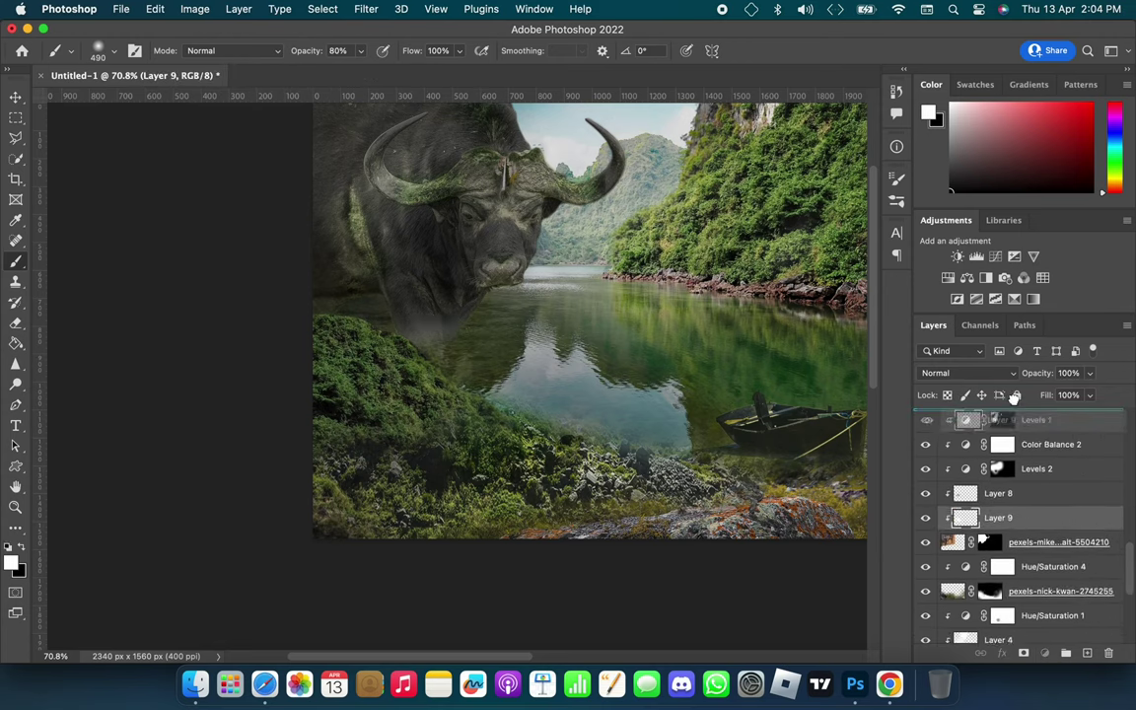
{"action": "left_click_drag", "start_coordinate": [986, 473], "coordinate": [976, 463]}
{"action": "left_click", "coordinate": [967, 372]}
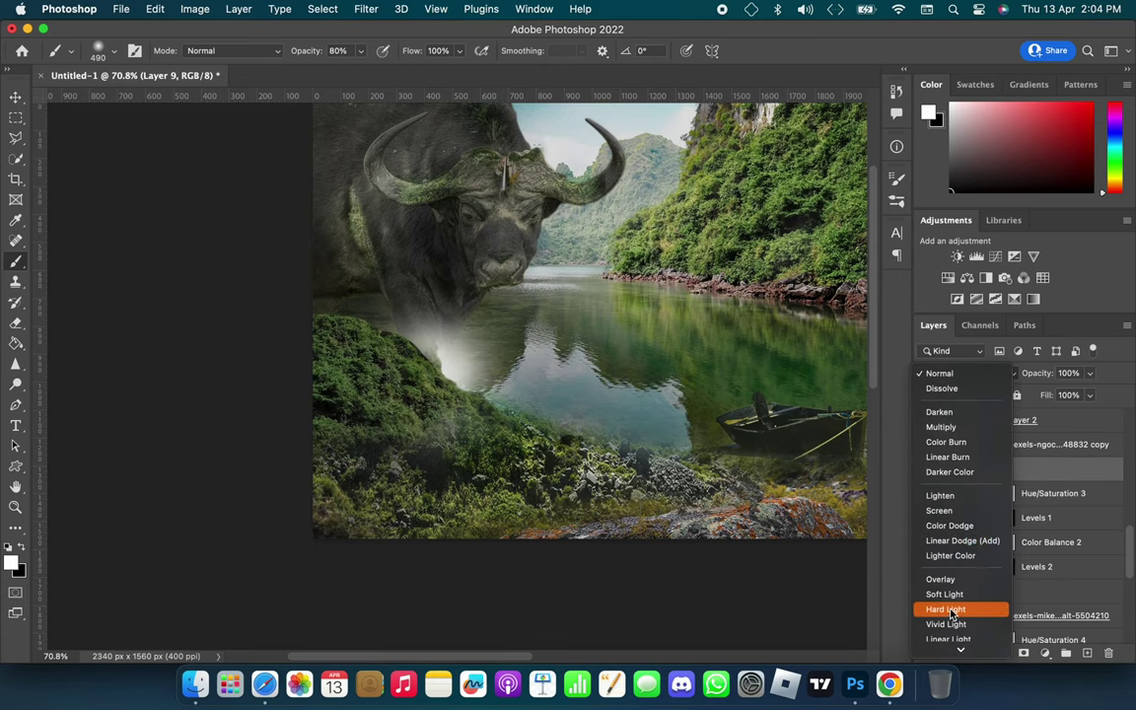
{"action": "left_click", "coordinate": [971, 502]}
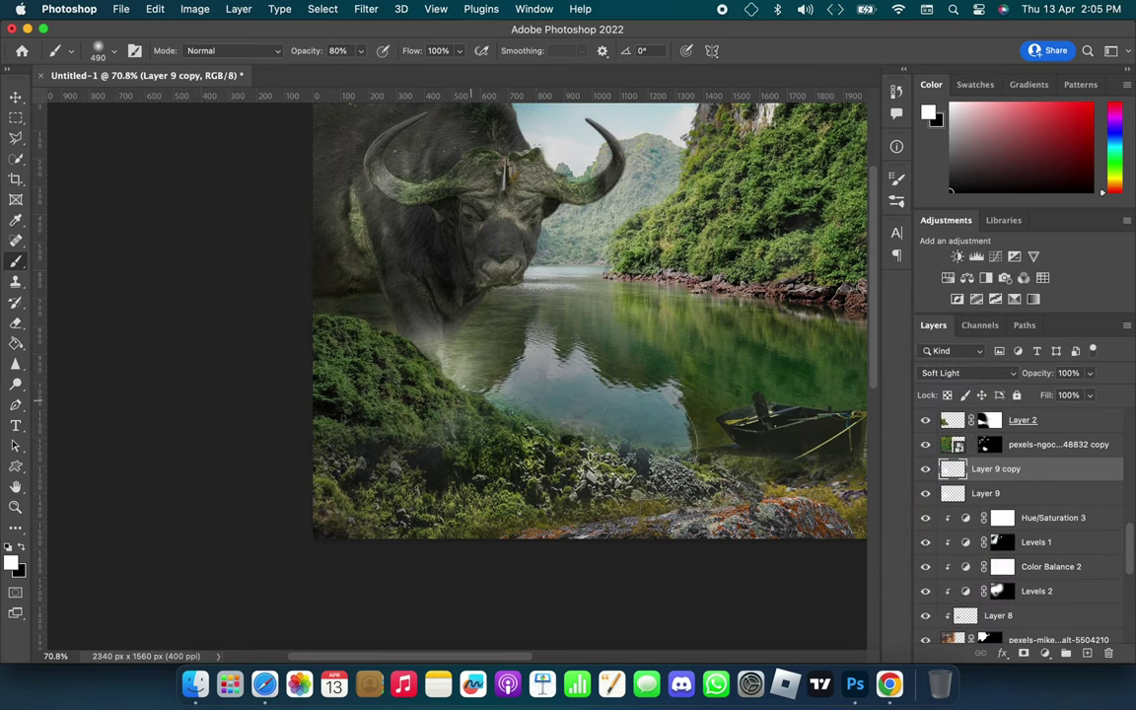
{"action": "key", "text": "super+z"}
{"action": "scroll", "coordinate": [492, 384], "scroll_direction": "down", "scroll_amount": 3, "text": "alt"}
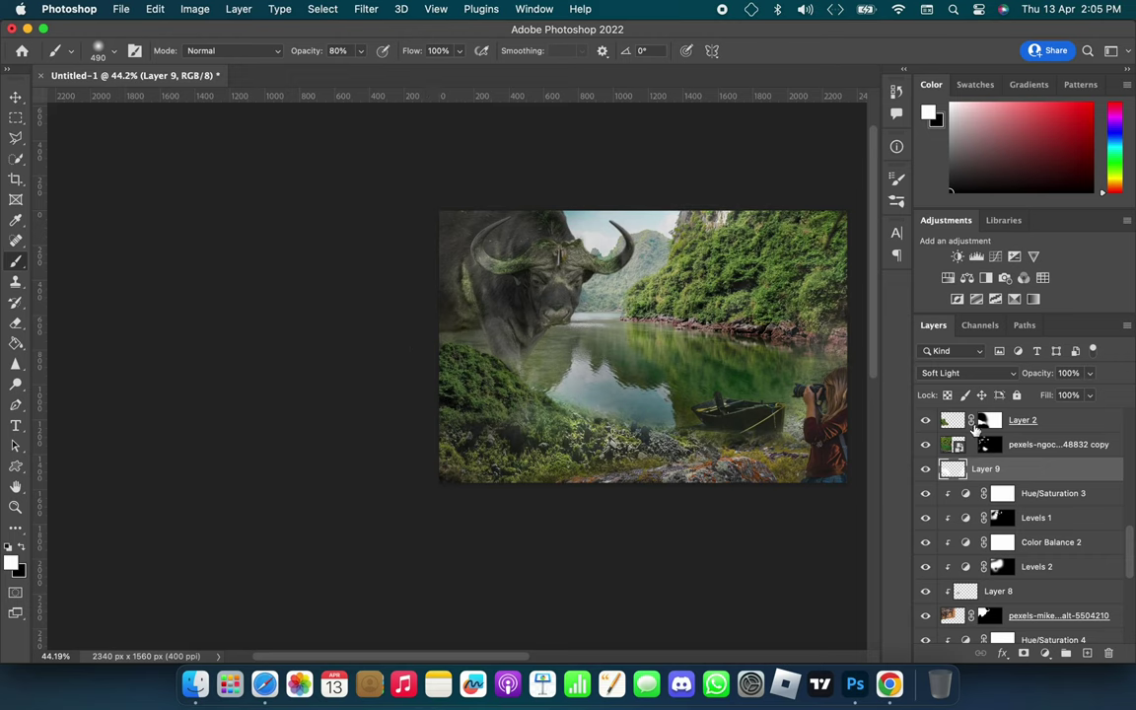
- Delete the three unused layers from the Layers panel
{"action": "scroll", "coordinate": [974, 424], "scroll_direction": "up", "scroll_amount": 10}
{"action": "scroll", "coordinate": [956, 444], "scroll_direction": "down", "scroll_amount": 8}
{"action": "scroll", "coordinate": [937, 463], "scroll_direction": "up", "scroll_amount": 5}
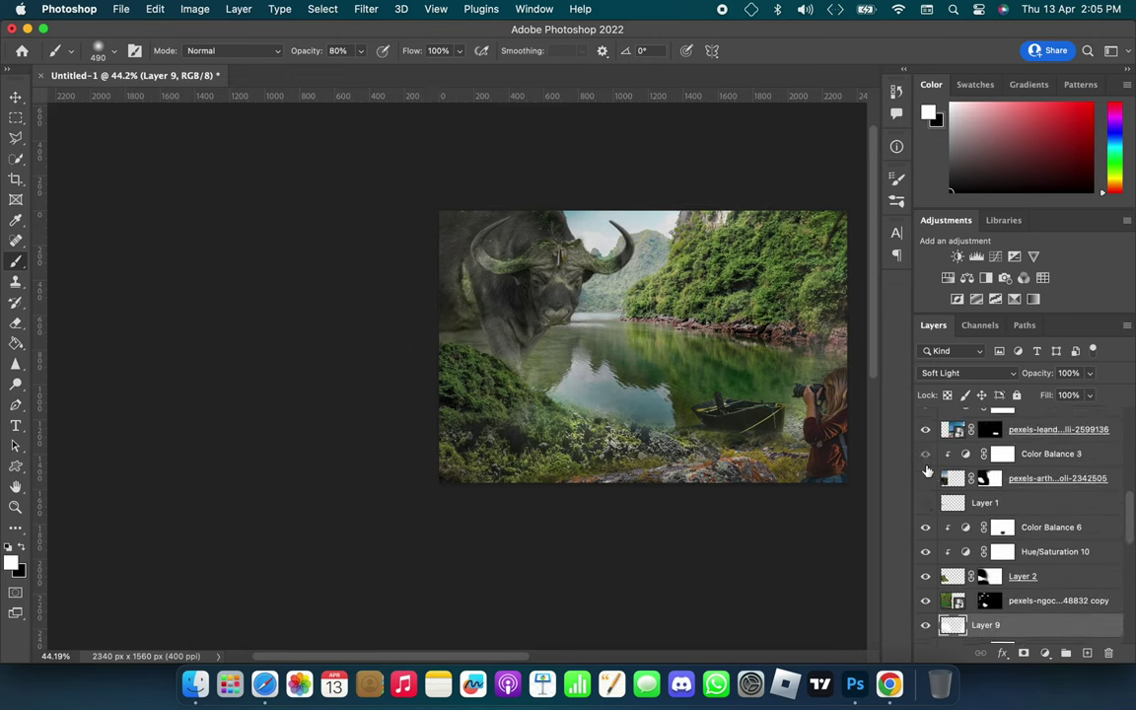
{"action": "left_click", "coordinate": [1055, 478]}
{"action": "key", "text": "Delete"}
{"action": "left_click", "coordinate": [1050, 454]}
{"action": "left_click", "coordinate": [986, 478], "text": "shift"}
{"action": "key", "text": "Delete"}
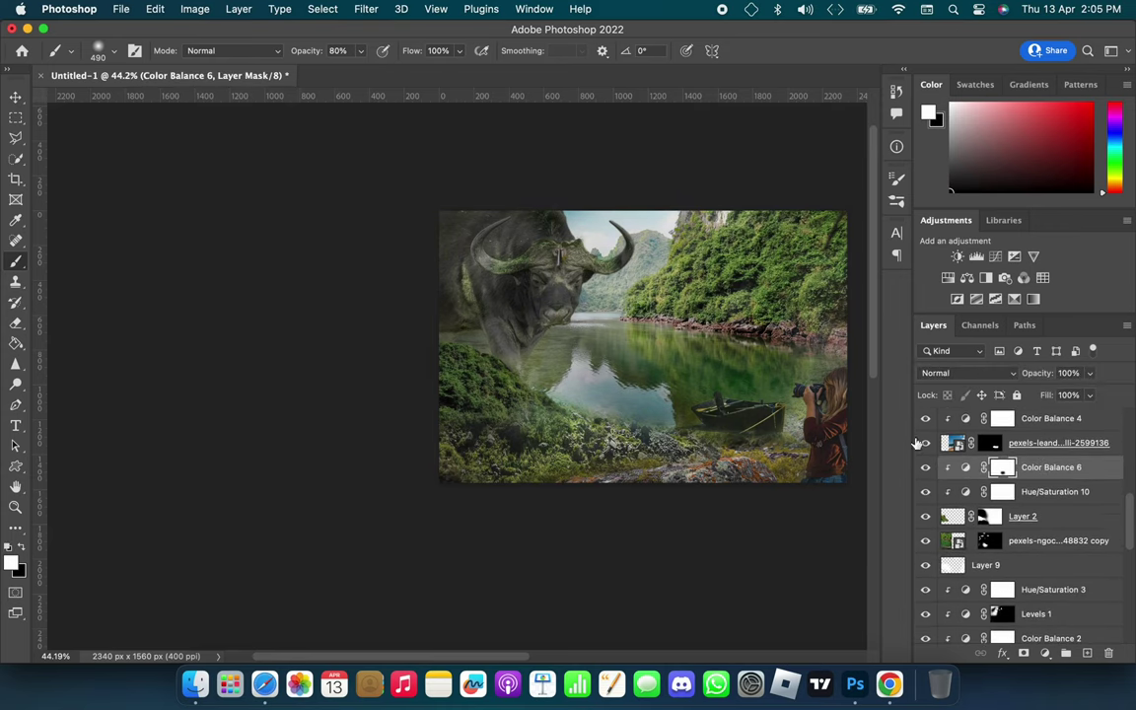
{"action": "scroll", "coordinate": [946, 464], "scroll_direction": "down", "scroll_amount": 5}
- Add Color Balance 7 above the pexels-oziel photo with Magenta–Green +16
{"action": "left_click", "coordinate": [1054, 486]}
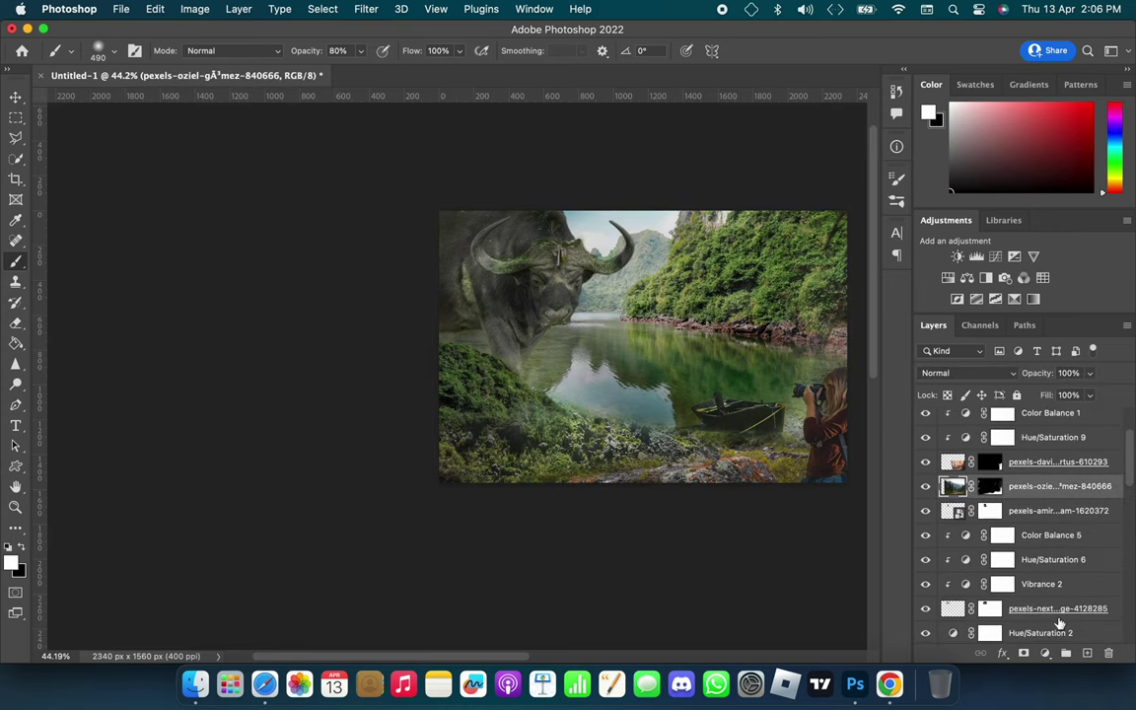
{"action": "left_click", "coordinate": [1044, 653]}
{"action": "left_click", "coordinate": [961, 425]}
{"action": "left_click_drag", "start_coordinate": [764, 355], "coordinate": [355, 404]}
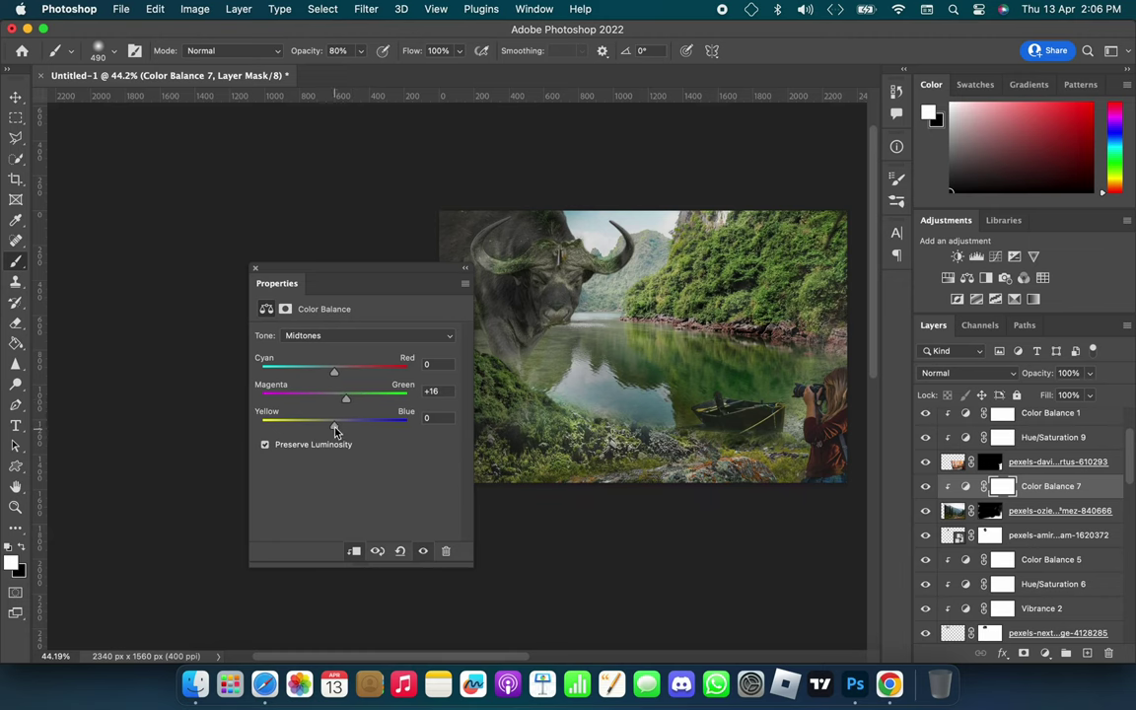
{"action": "scroll", "coordinate": [335, 425], "scroll_direction": "up", "scroll_amount": 5}
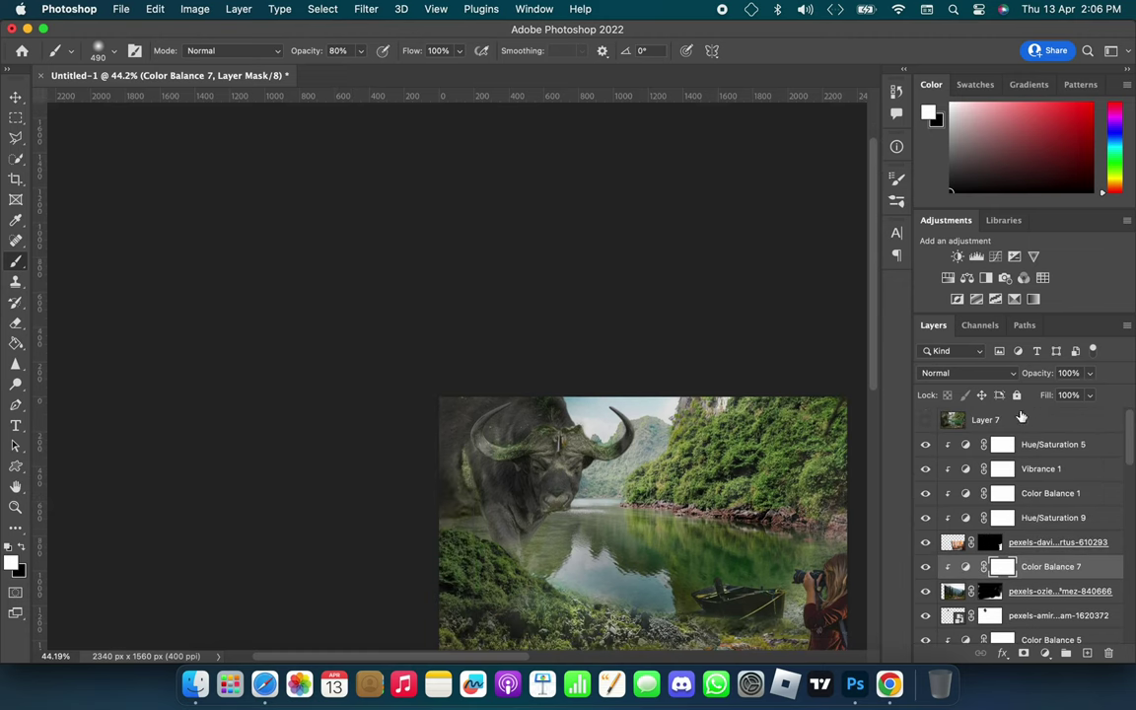
{"action": "left_click", "coordinate": [1025, 419]}
- Stamp visible layers into Layer 10, then in Camera Raw nudge exposure and contrast up, texture -25, lower dehaze
{"action": "key", "text": "super+shift+alt+e"}
{"action": "left_click", "coordinate": [365, 9]}
{"action": "left_click", "coordinate": [405, 121]}
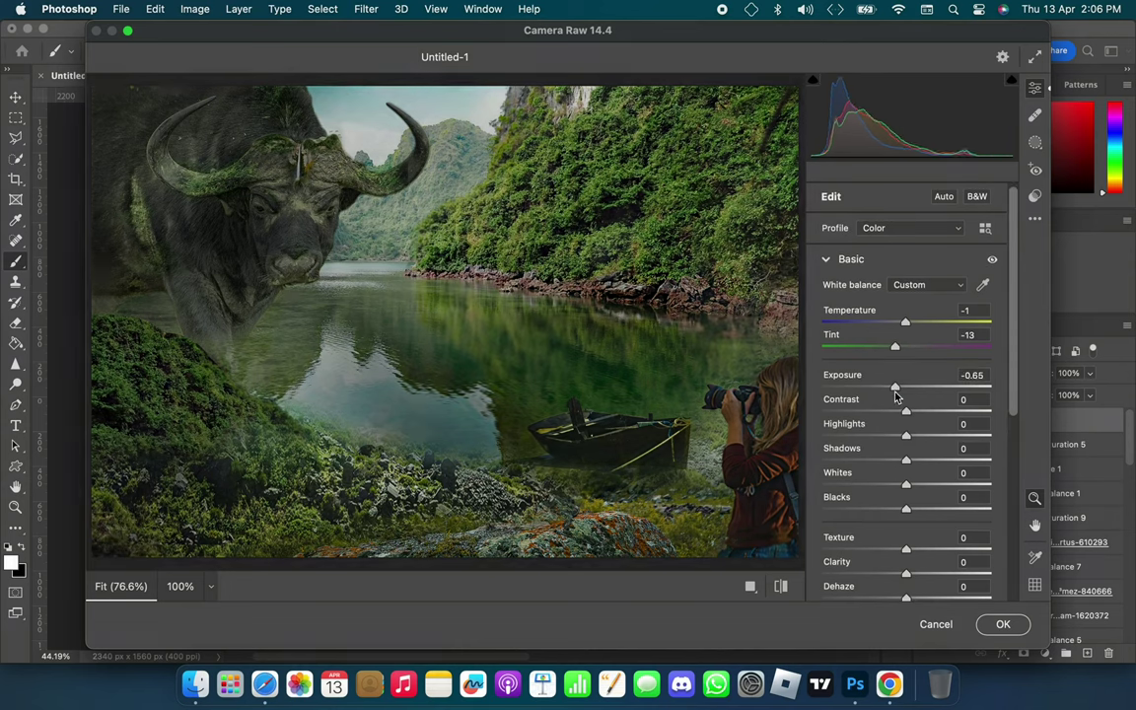
{"action": "left_click_drag", "start_coordinate": [892, 388], "coordinate": [908, 387]}
{"action": "left_click_drag", "start_coordinate": [906, 412], "coordinate": [911, 412]}
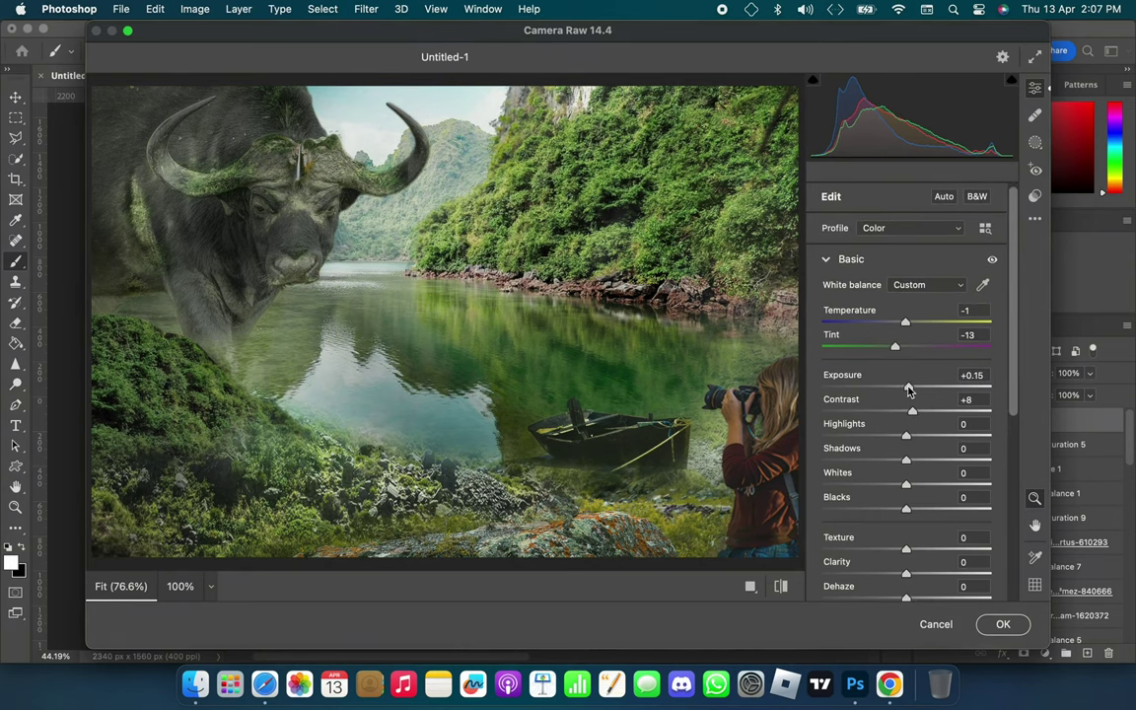
{"action": "left_click_drag", "start_coordinate": [906, 550], "coordinate": [885, 549]}
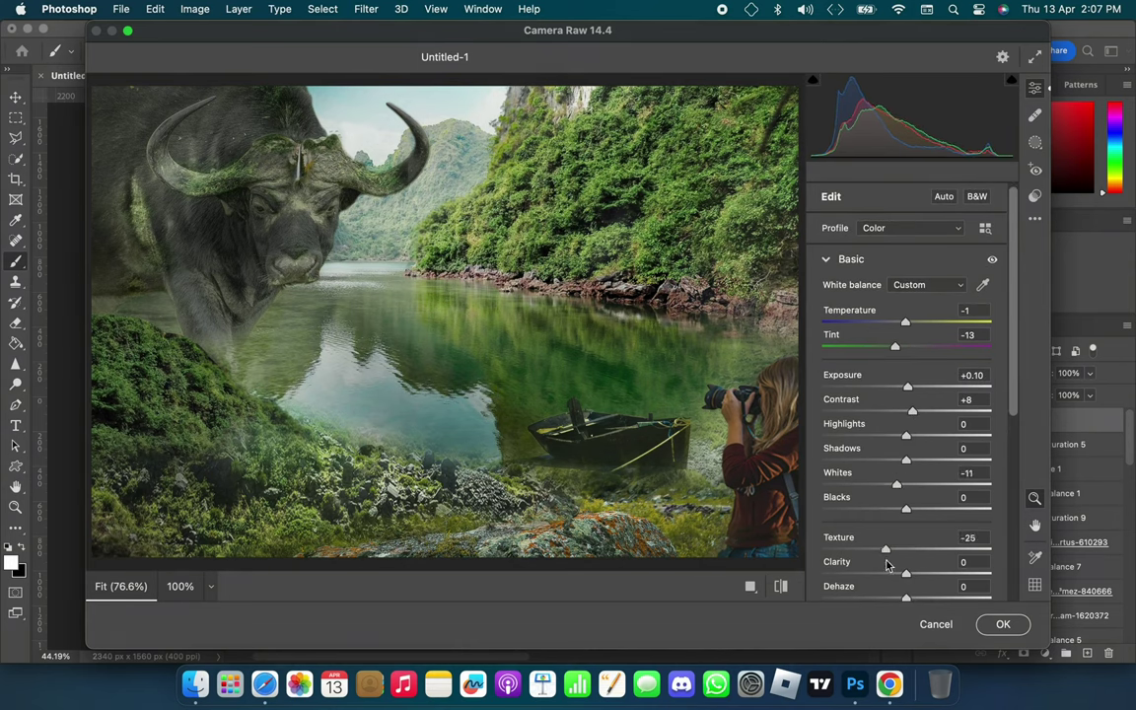
{"action": "mouse_move", "coordinate": [906, 508]}
{"action": "left_mouse_down"}
{"action": "mouse_move", "coordinate": [875, 508]}
{"action": "mouse_move", "coordinate": [903, 538]}
{"action": "mouse_move", "coordinate": [892, 562]}
{"action": "left_mouse_up"}
- Add two Point Curve points, darkening shadows and lifting upper tones, and apply the Camera Raw grading
{"action": "scroll", "coordinate": [907, 493], "scroll_direction": "down", "scroll_amount": 1}
{"action": "scroll", "coordinate": [893, 563], "scroll_direction": "down", "scroll_amount": 1}
{"action": "scroll", "coordinate": [907, 444], "scroll_direction": "up", "scroll_amount": 3}
{"action": "left_click", "coordinate": [826, 260]}
{"action": "left_click", "coordinate": [867, 476]}
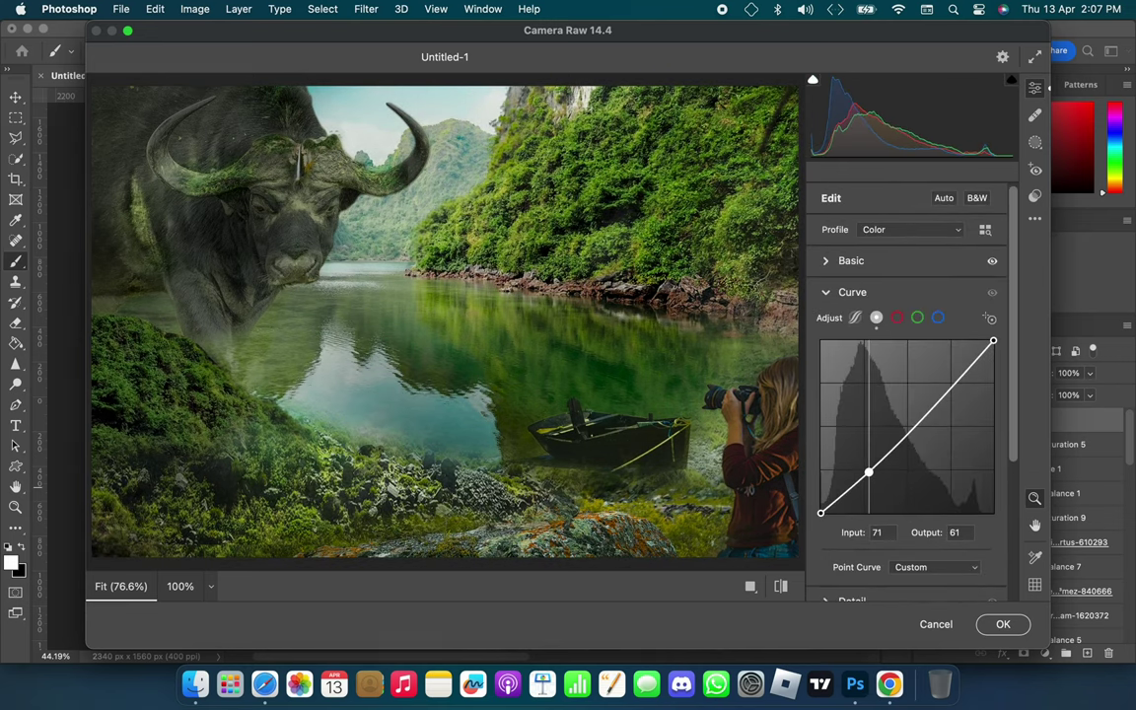
{"action": "left_click", "coordinate": [955, 377]}
{"action": "left_click", "coordinate": [1004, 623]}
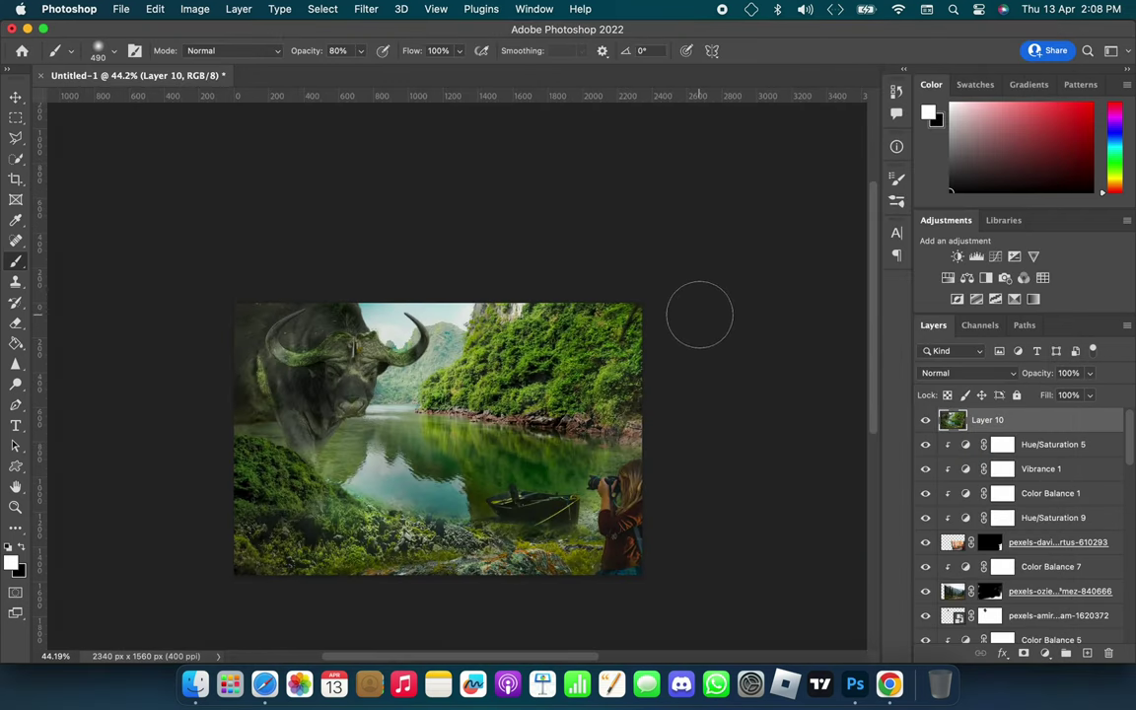
- Apply a 15 px Field Blur to Layer 10, adding a 0 px pin to keep the lake sharp
{"action": "left_click", "coordinate": [365, 9]}
{"action": "left_click", "coordinate": [651, 226]}
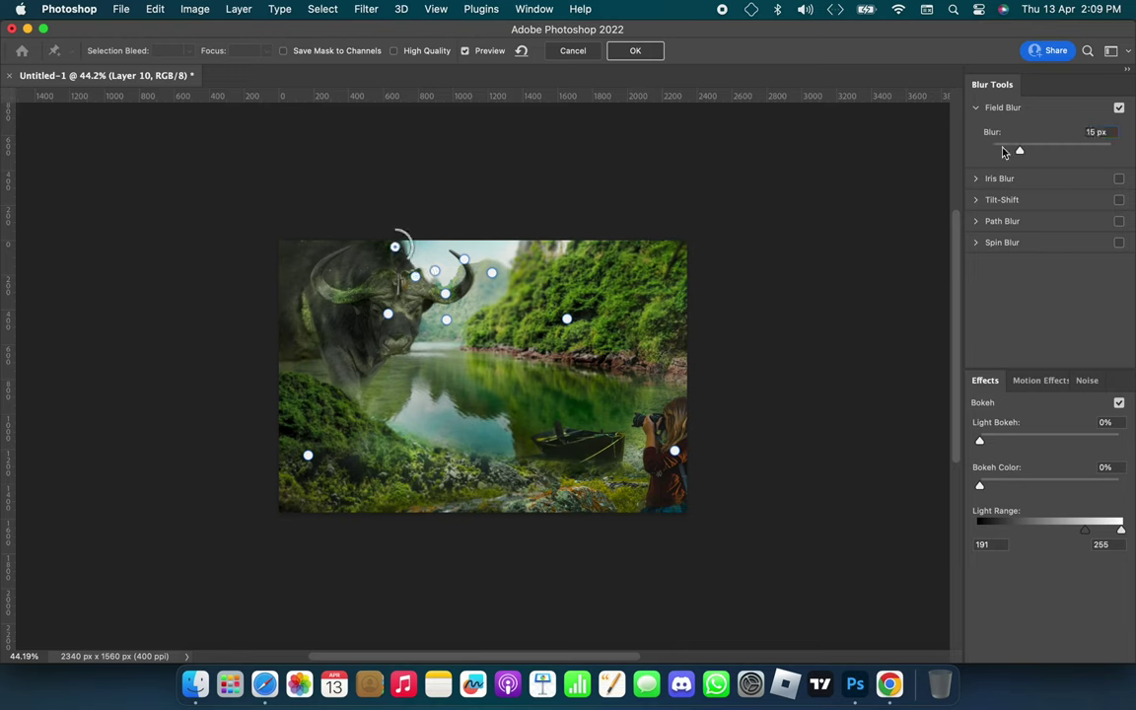
{"action": "left_click_drag", "start_coordinate": [1002, 150], "coordinate": [1014, 150]}
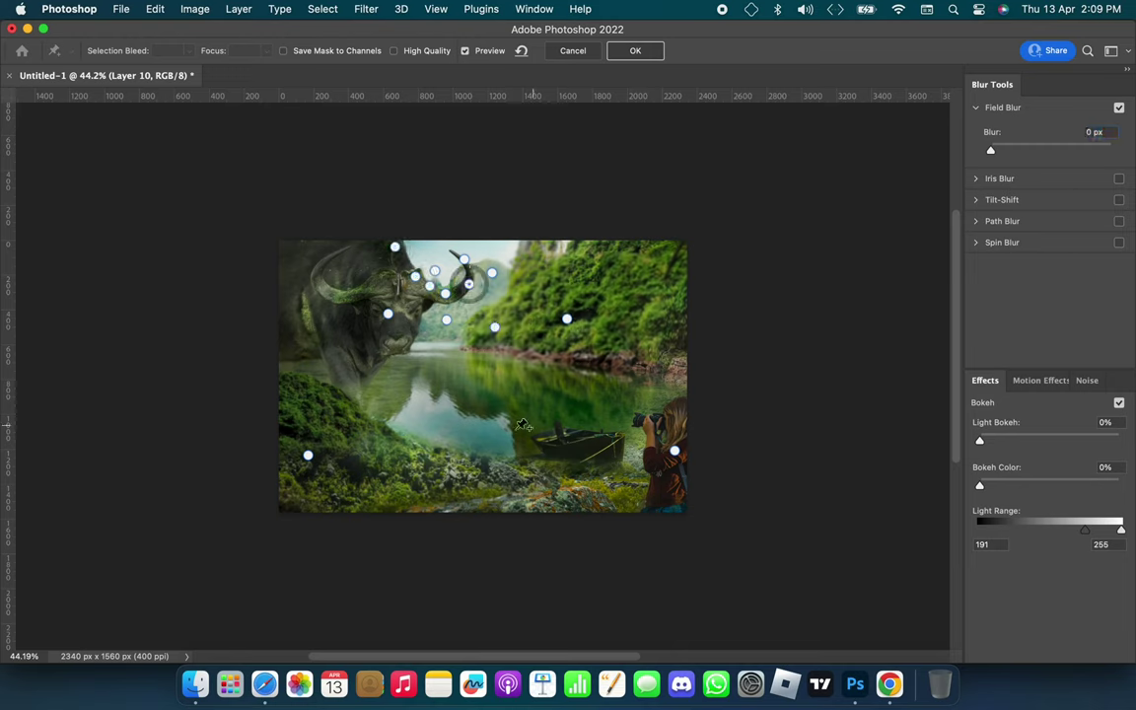
{"action": "left_click", "coordinate": [466, 436]}
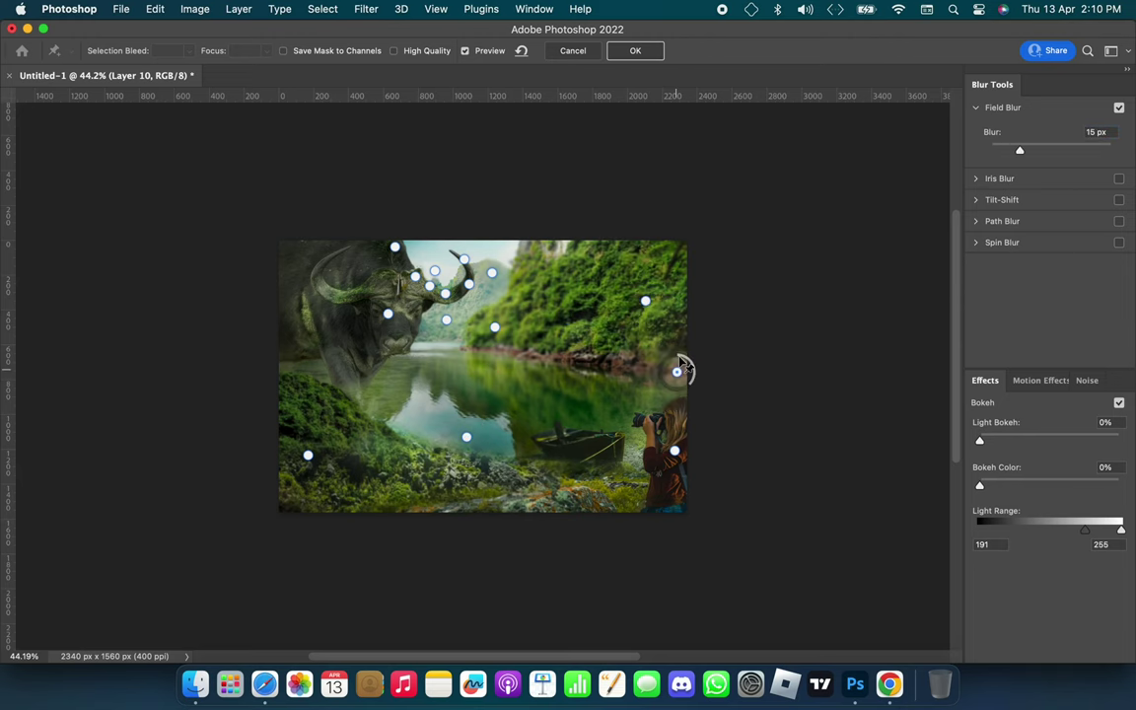
{"action": "key", "text": "Return"}
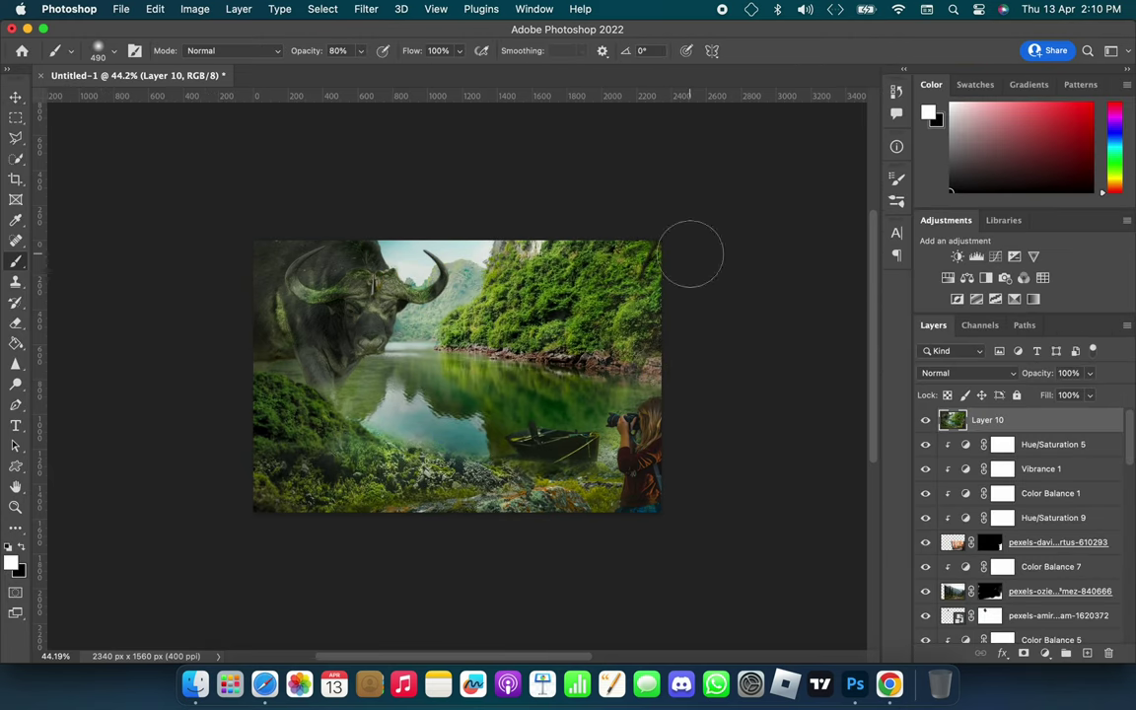
- Shrink the Blur tool brush to about 252 px at 100% strength
{"action": "scroll", "coordinate": [506, 290], "scroll_direction": "up", "scroll_amount": 5}
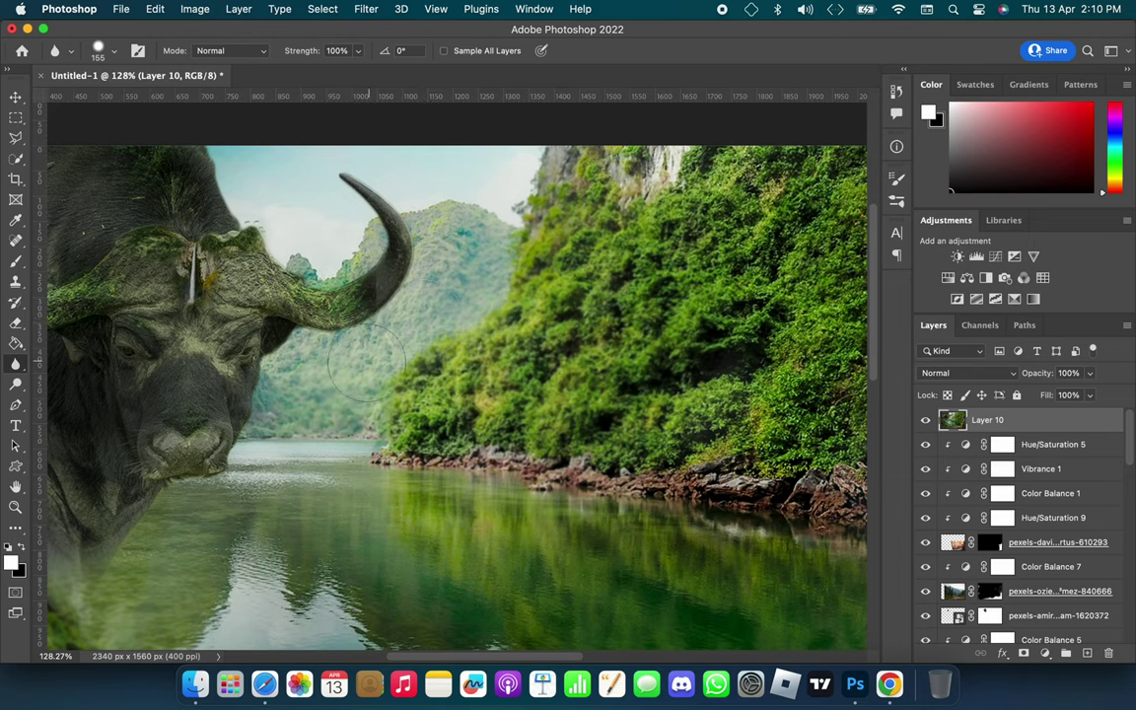
{"action": "scroll", "coordinate": [366, 364], "scroll_direction": "down", "scroll_amount": 3}
{"action": "scroll", "coordinate": [593, 273], "scroll_direction": "down", "scroll_amount": 2}
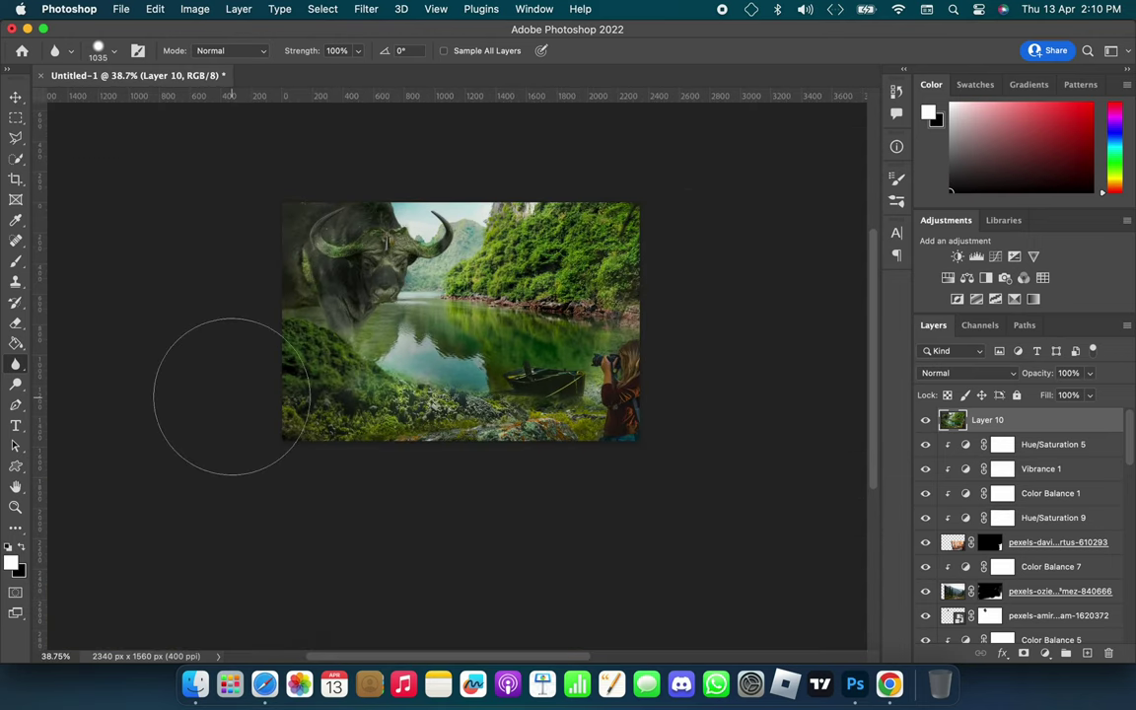
{"action": "key", "text": "bracketleft"}
{"action": "key", "text": "bracketleft"}
{"action": "key", "text": "bracketleft"}
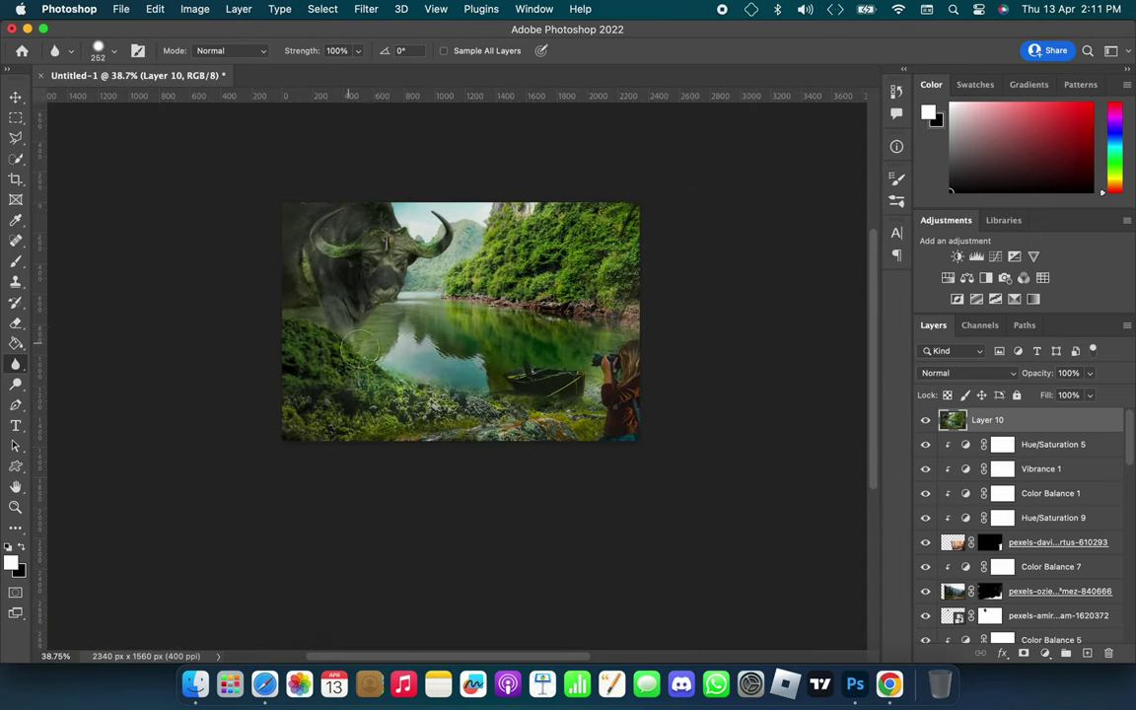